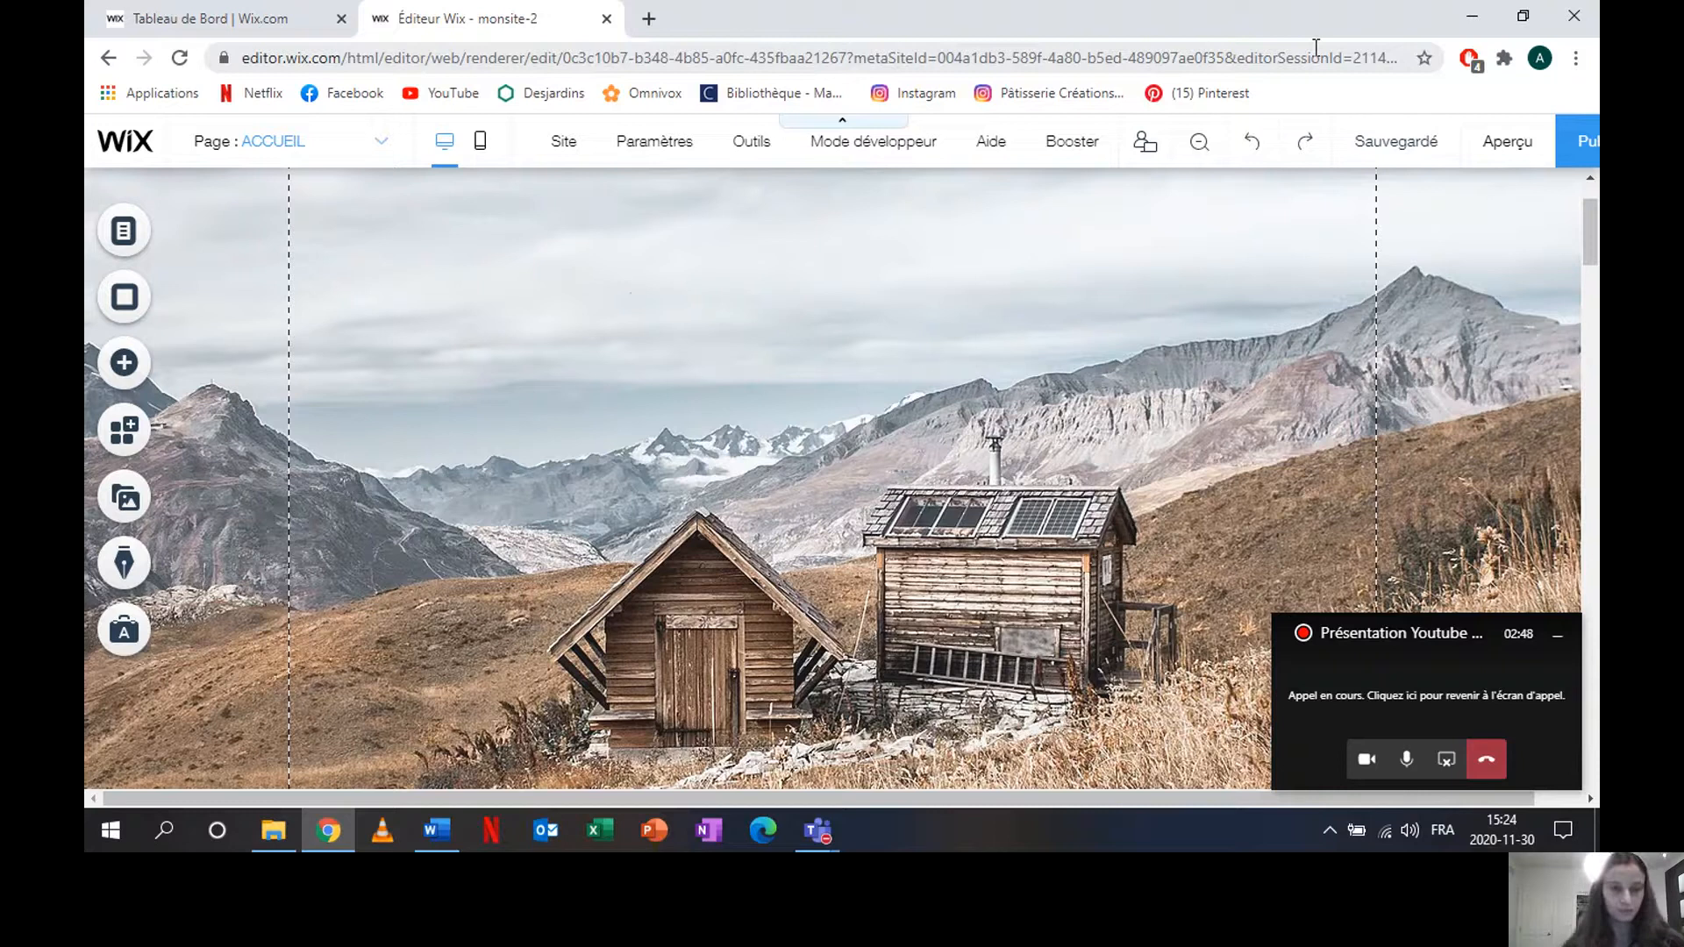
Step: Open the site's page menu and open the ACCUEIL page's name for editing, keeping the name as is
scroll(687, 324, up, 3)
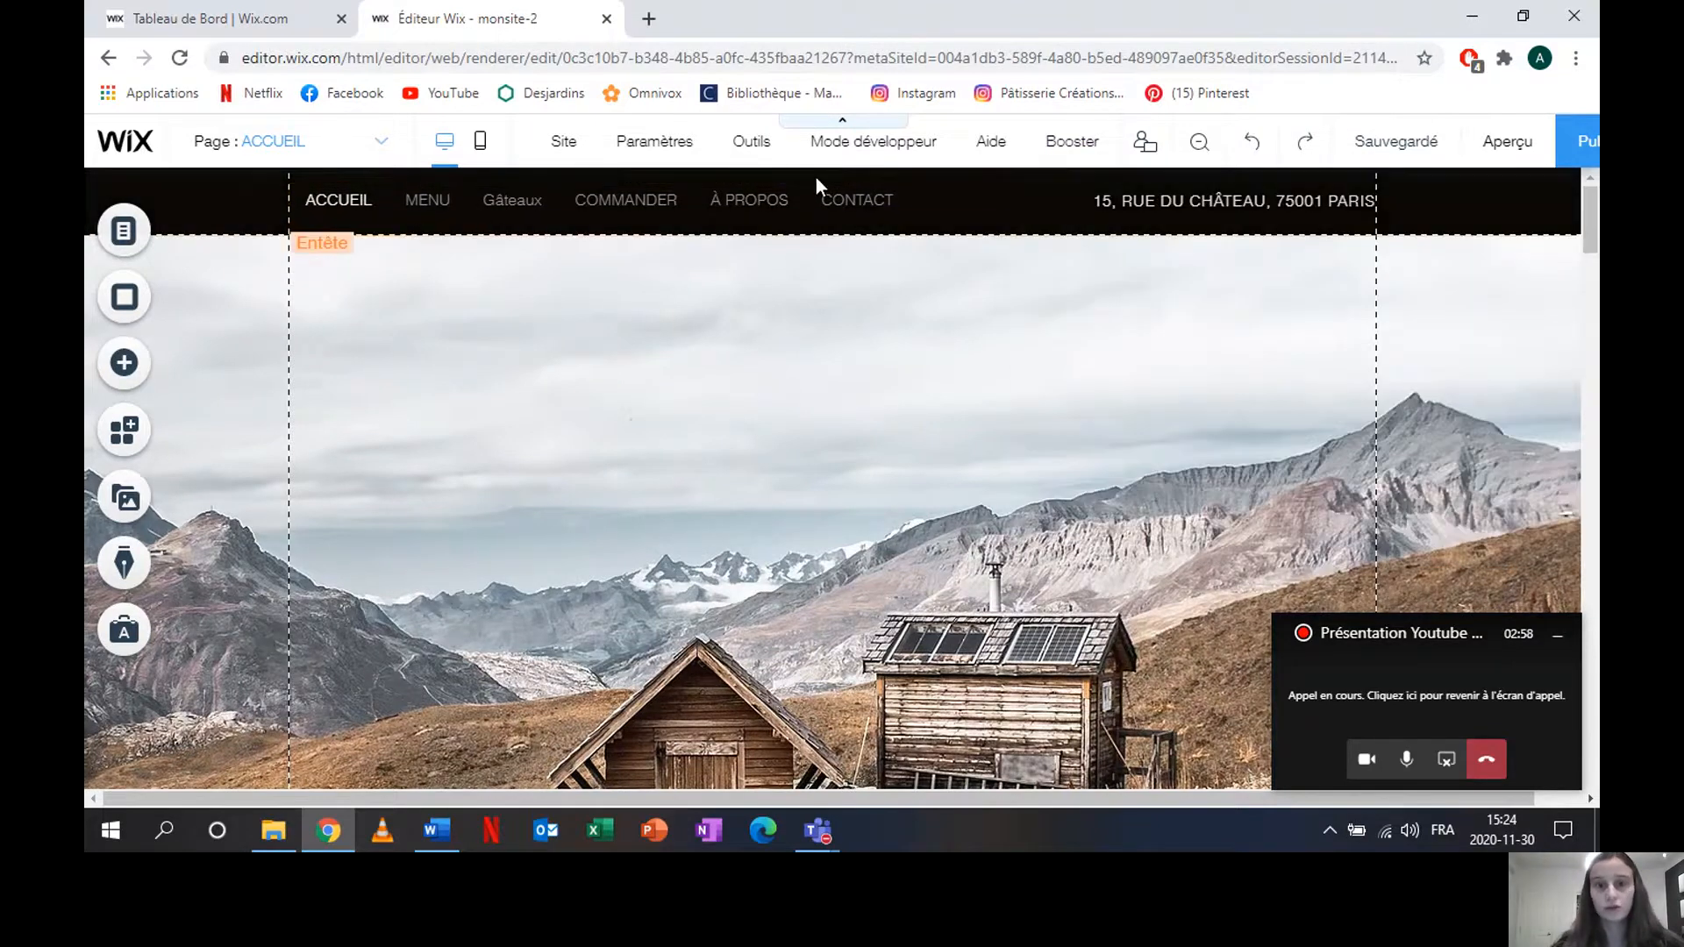
click(128, 232)
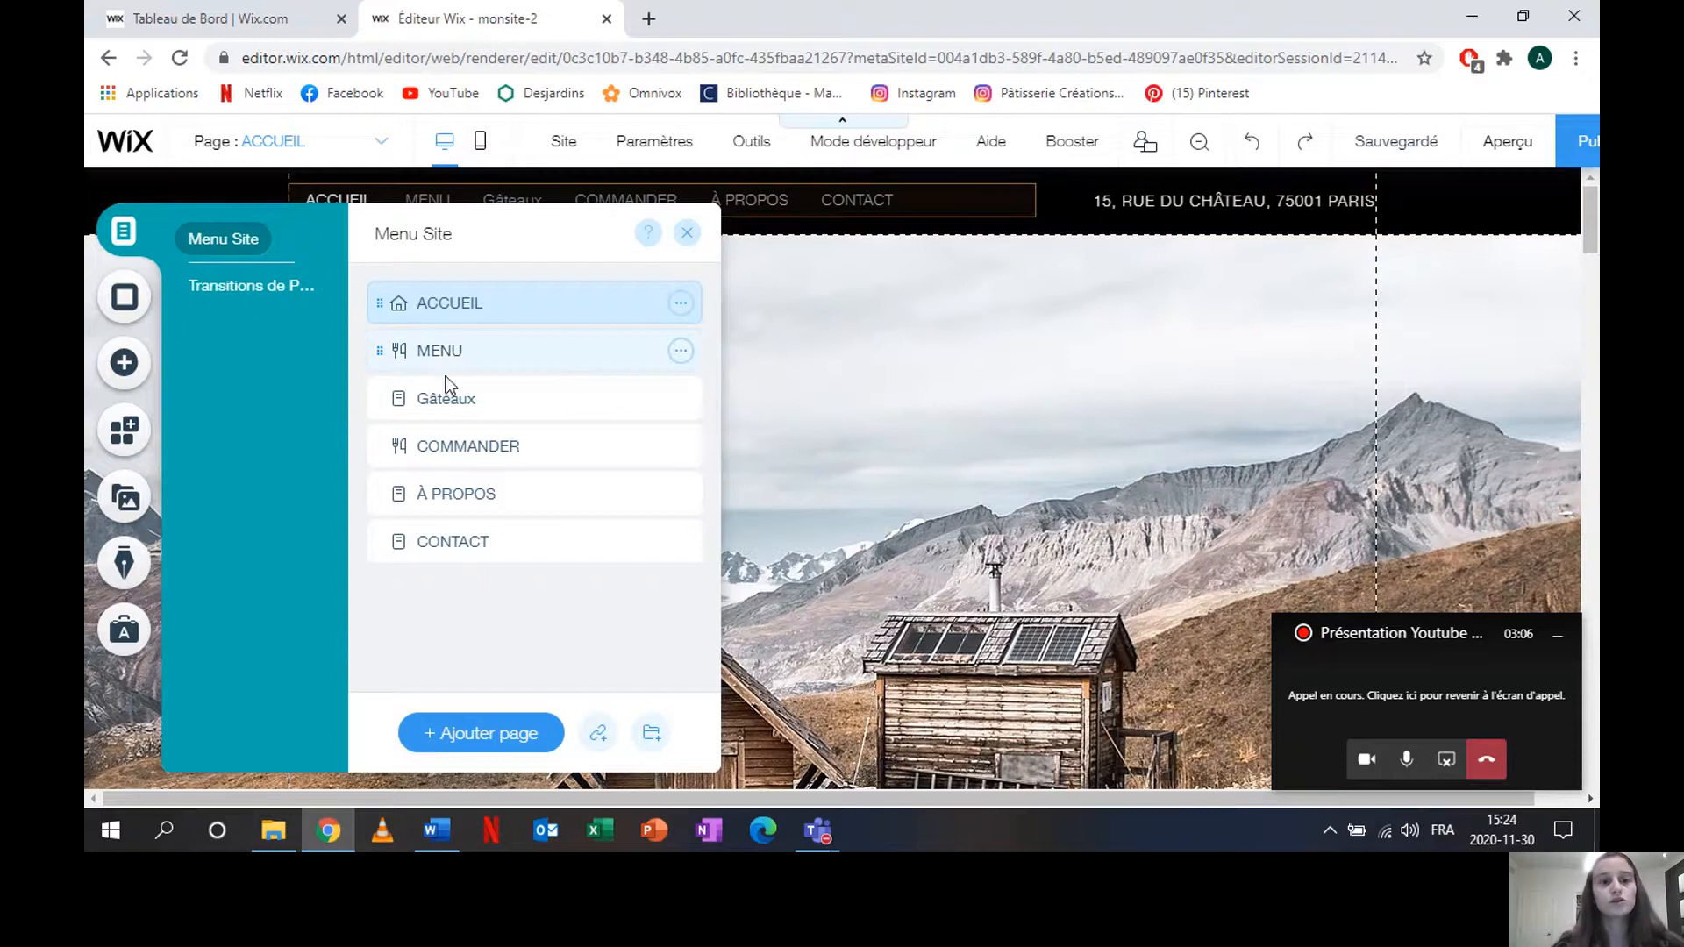
click(681, 303)
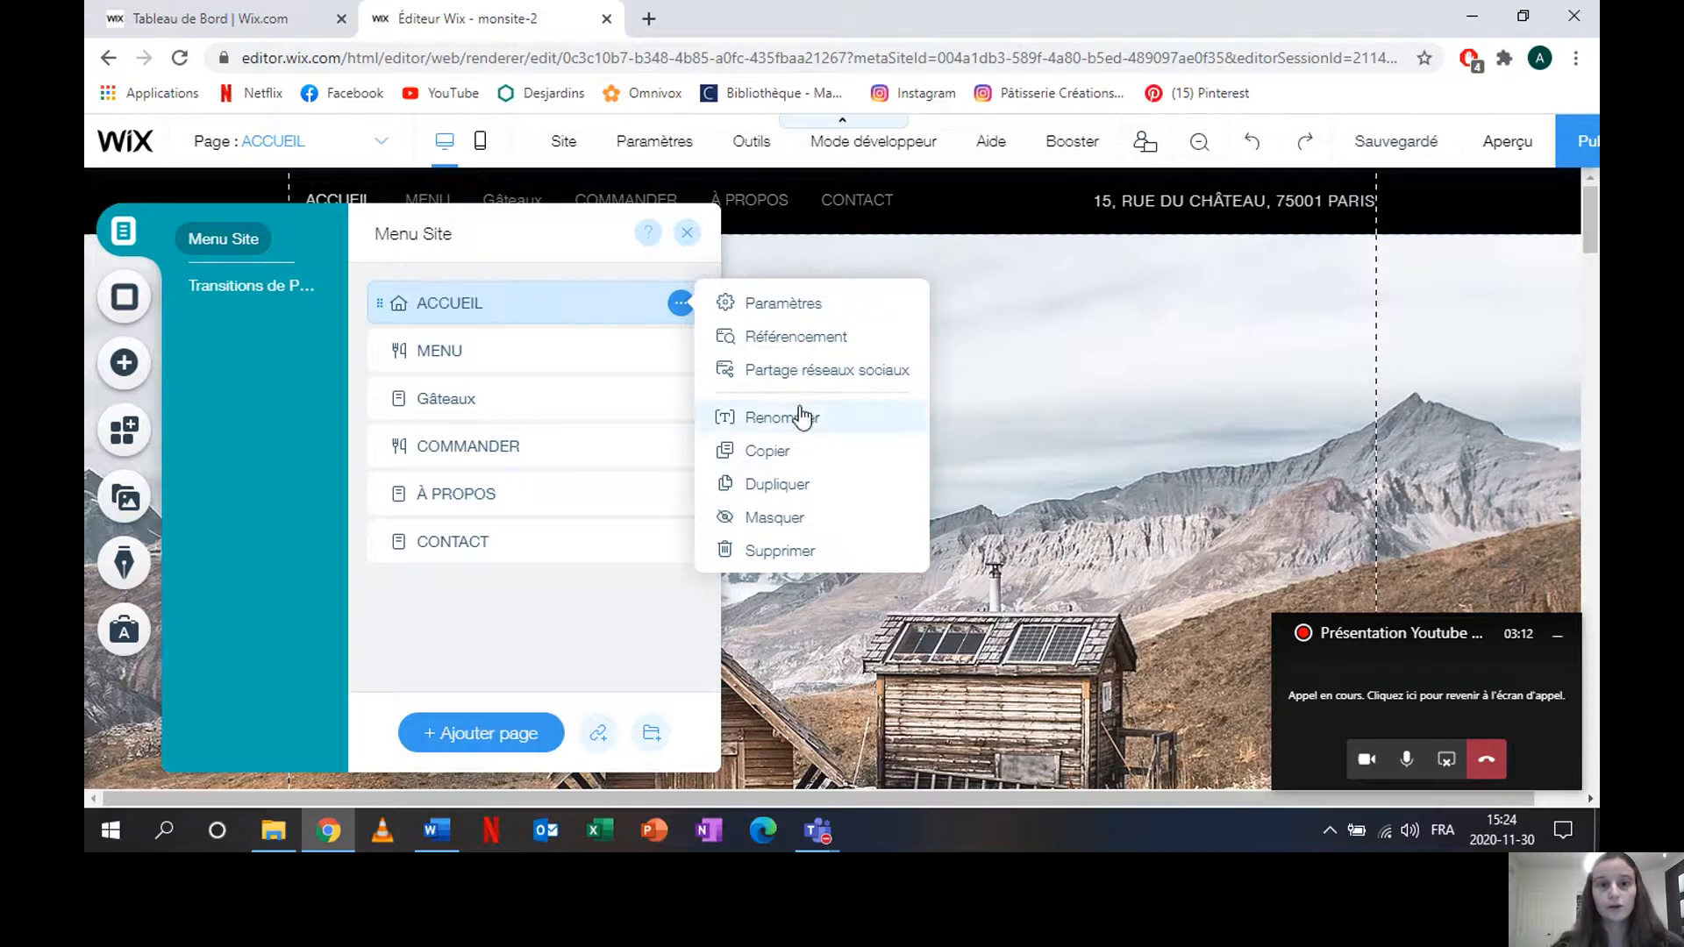
click(759, 416)
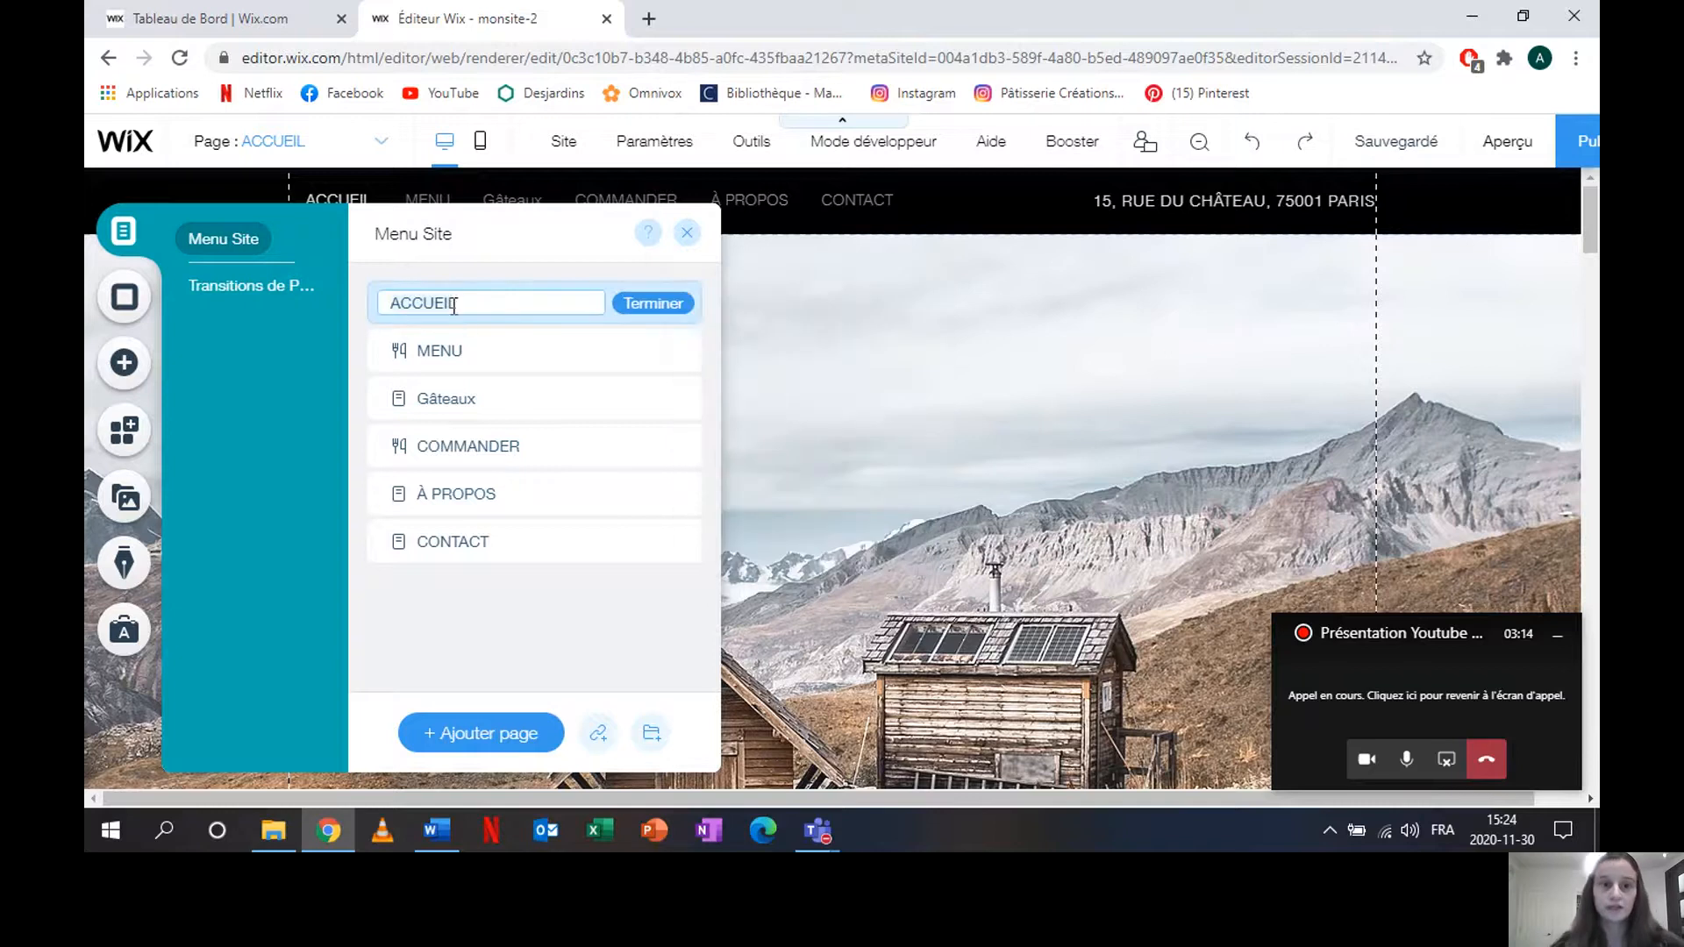
click(671, 304)
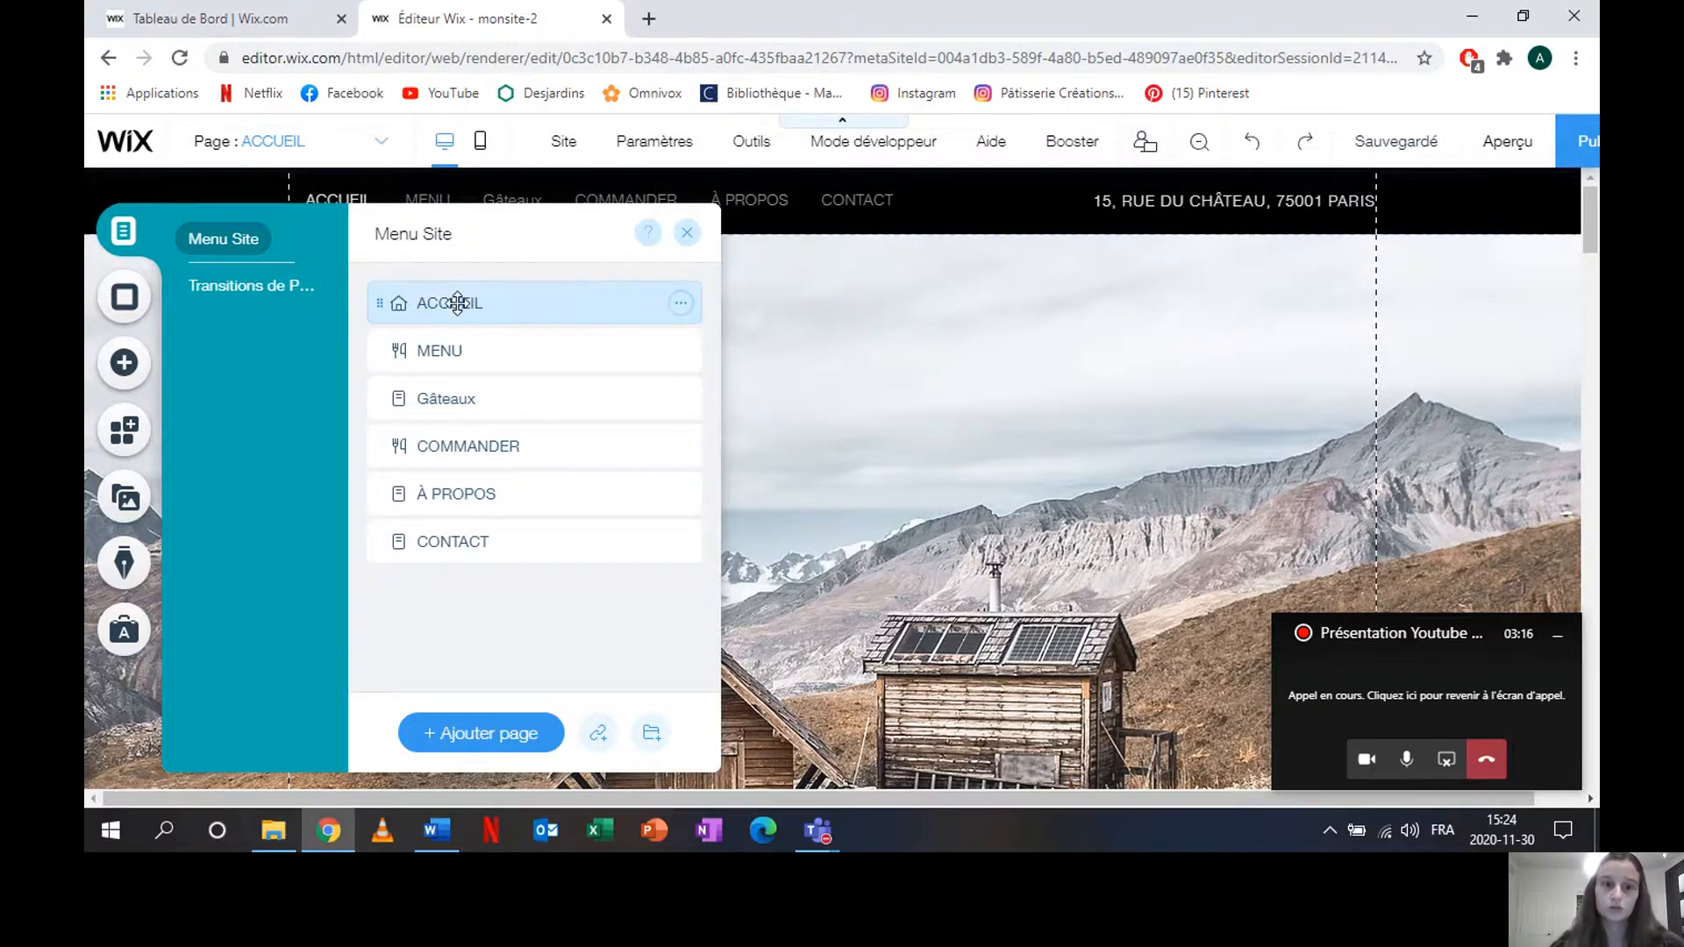
double_click(457, 304)
click(659, 306)
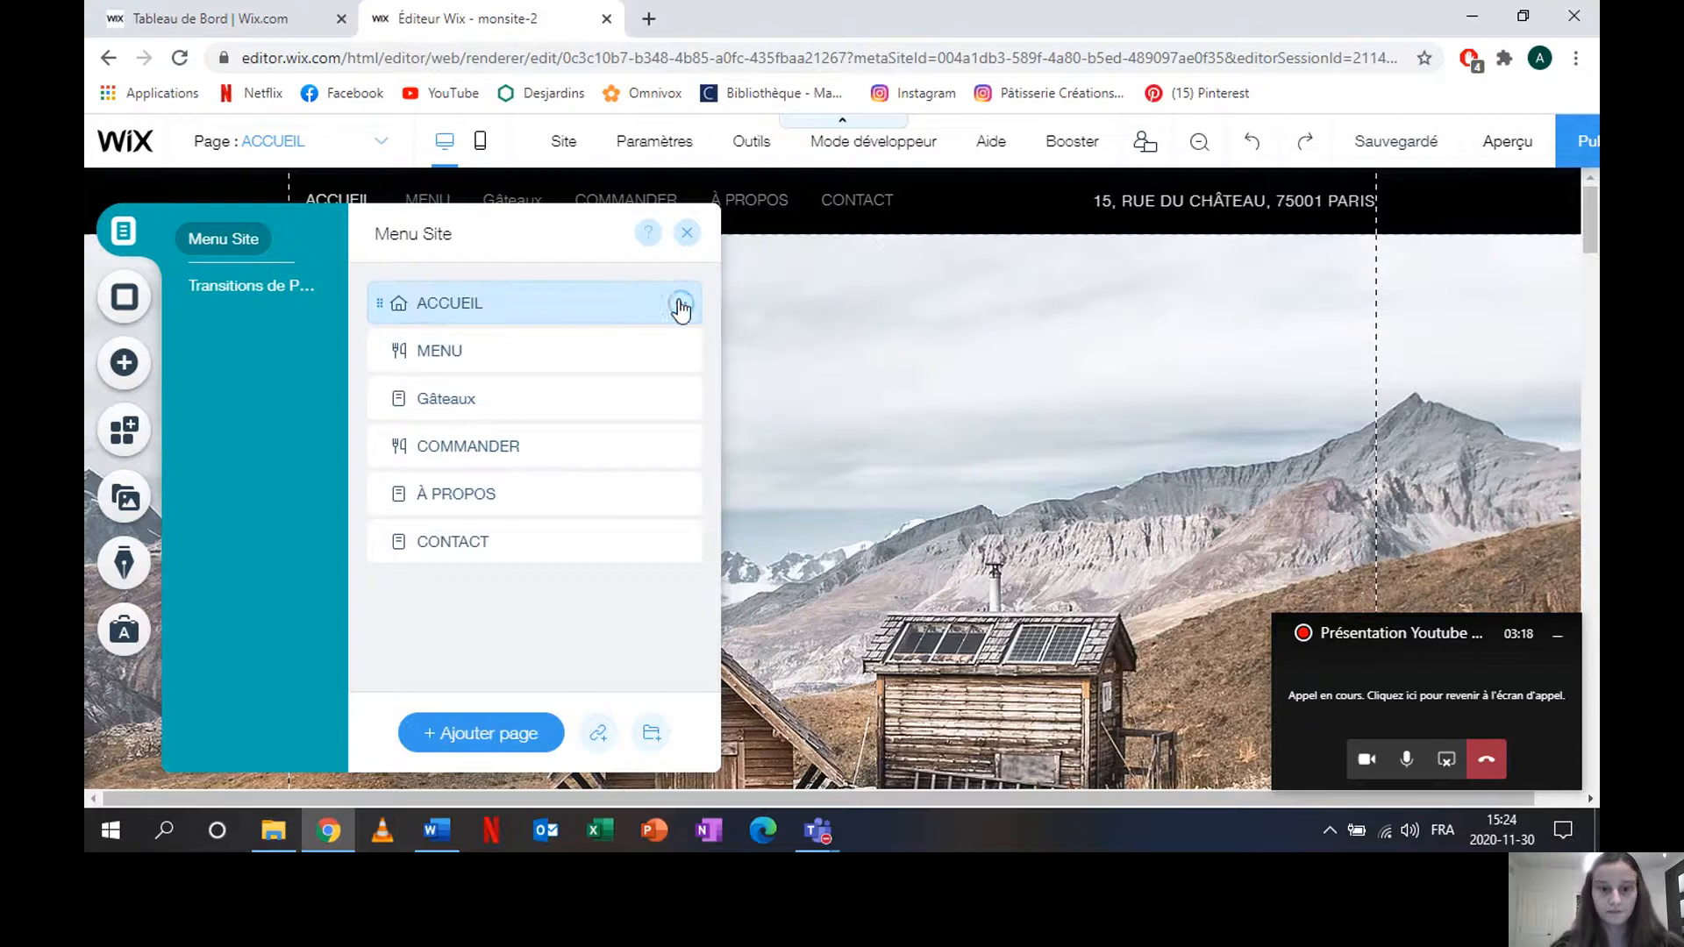
Step: Hide the ACCUEIL page from the site's navigation, and make it visible again
click(679, 305)
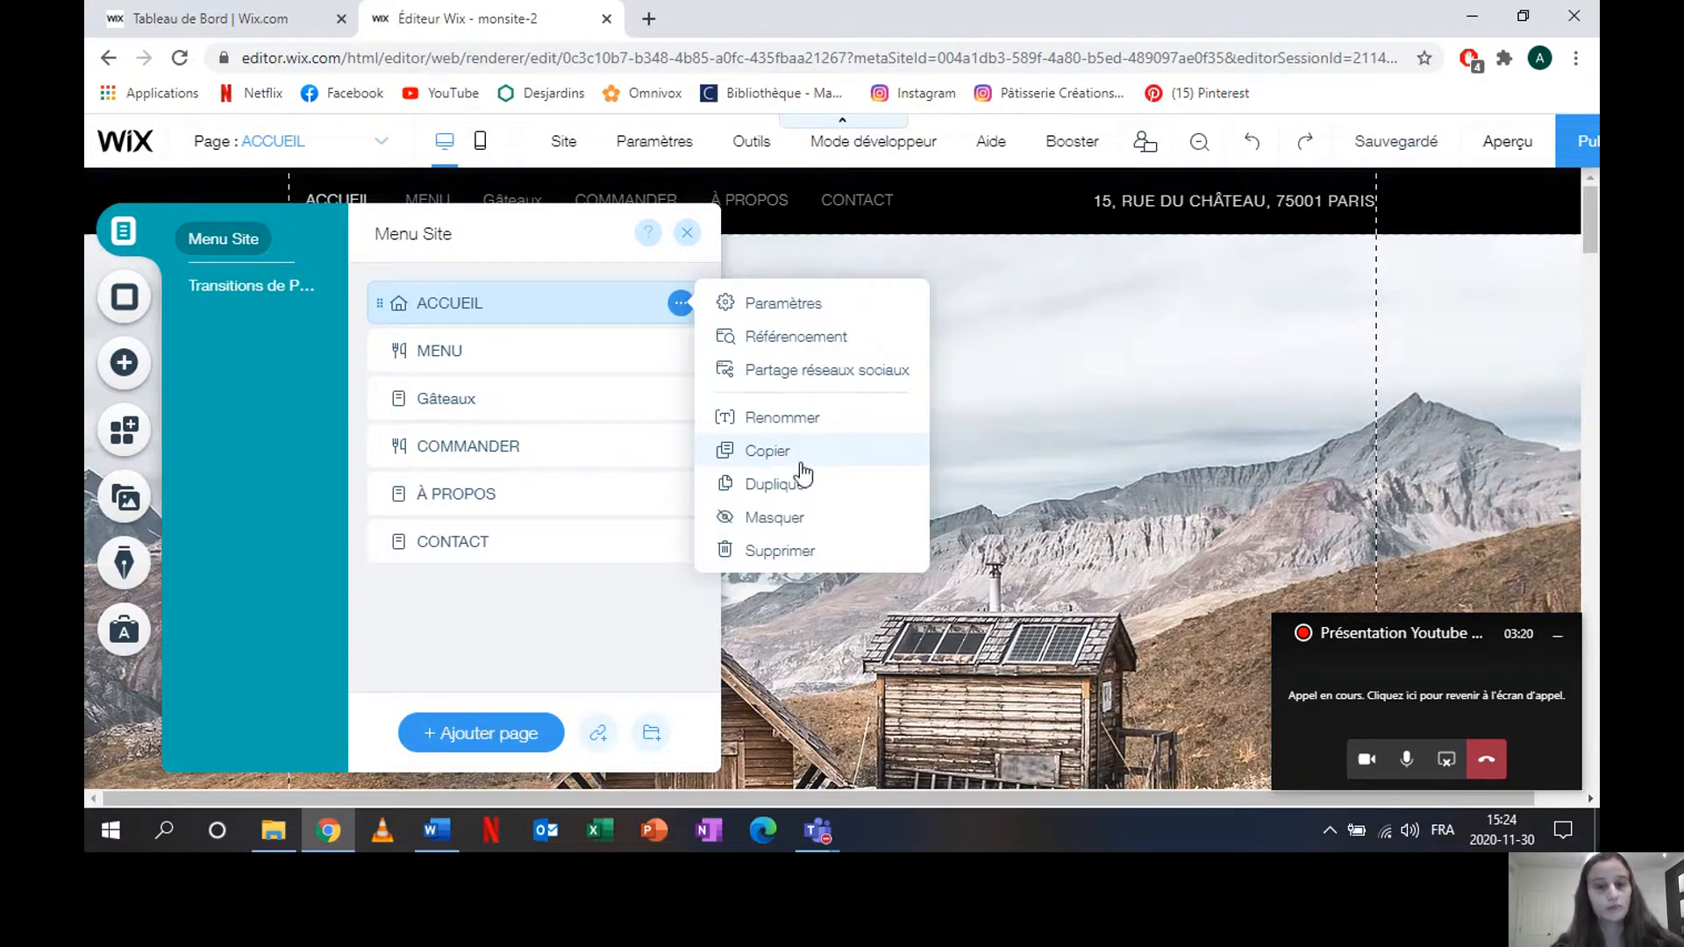
click(777, 519)
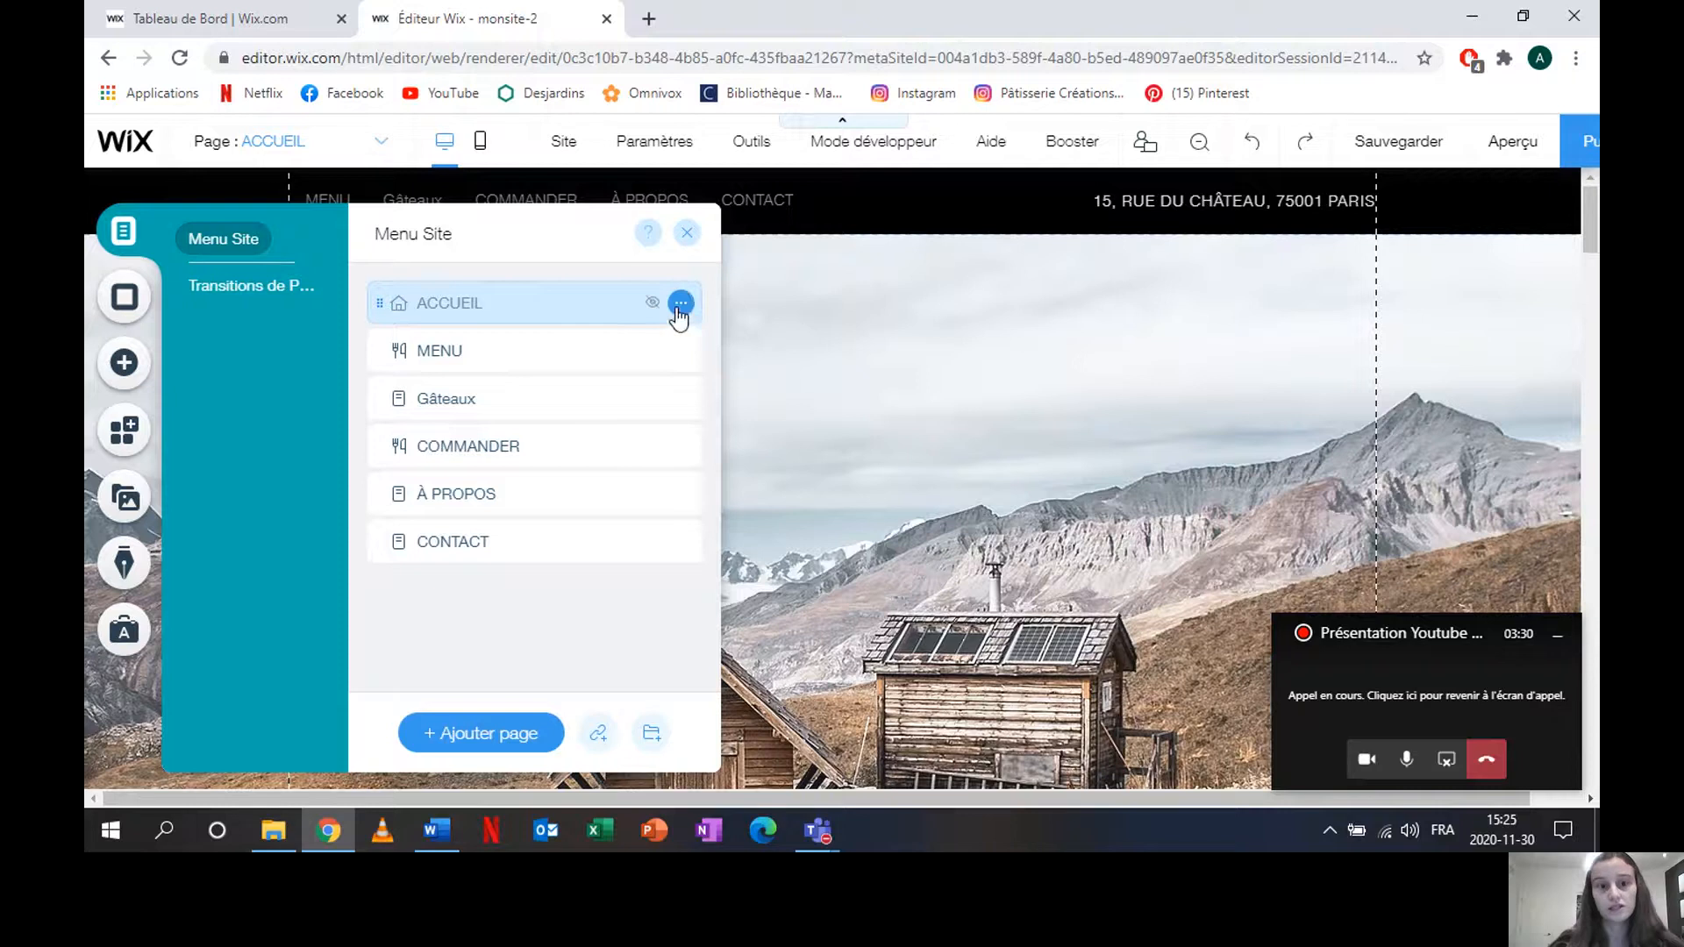
click(680, 304)
click(770, 519)
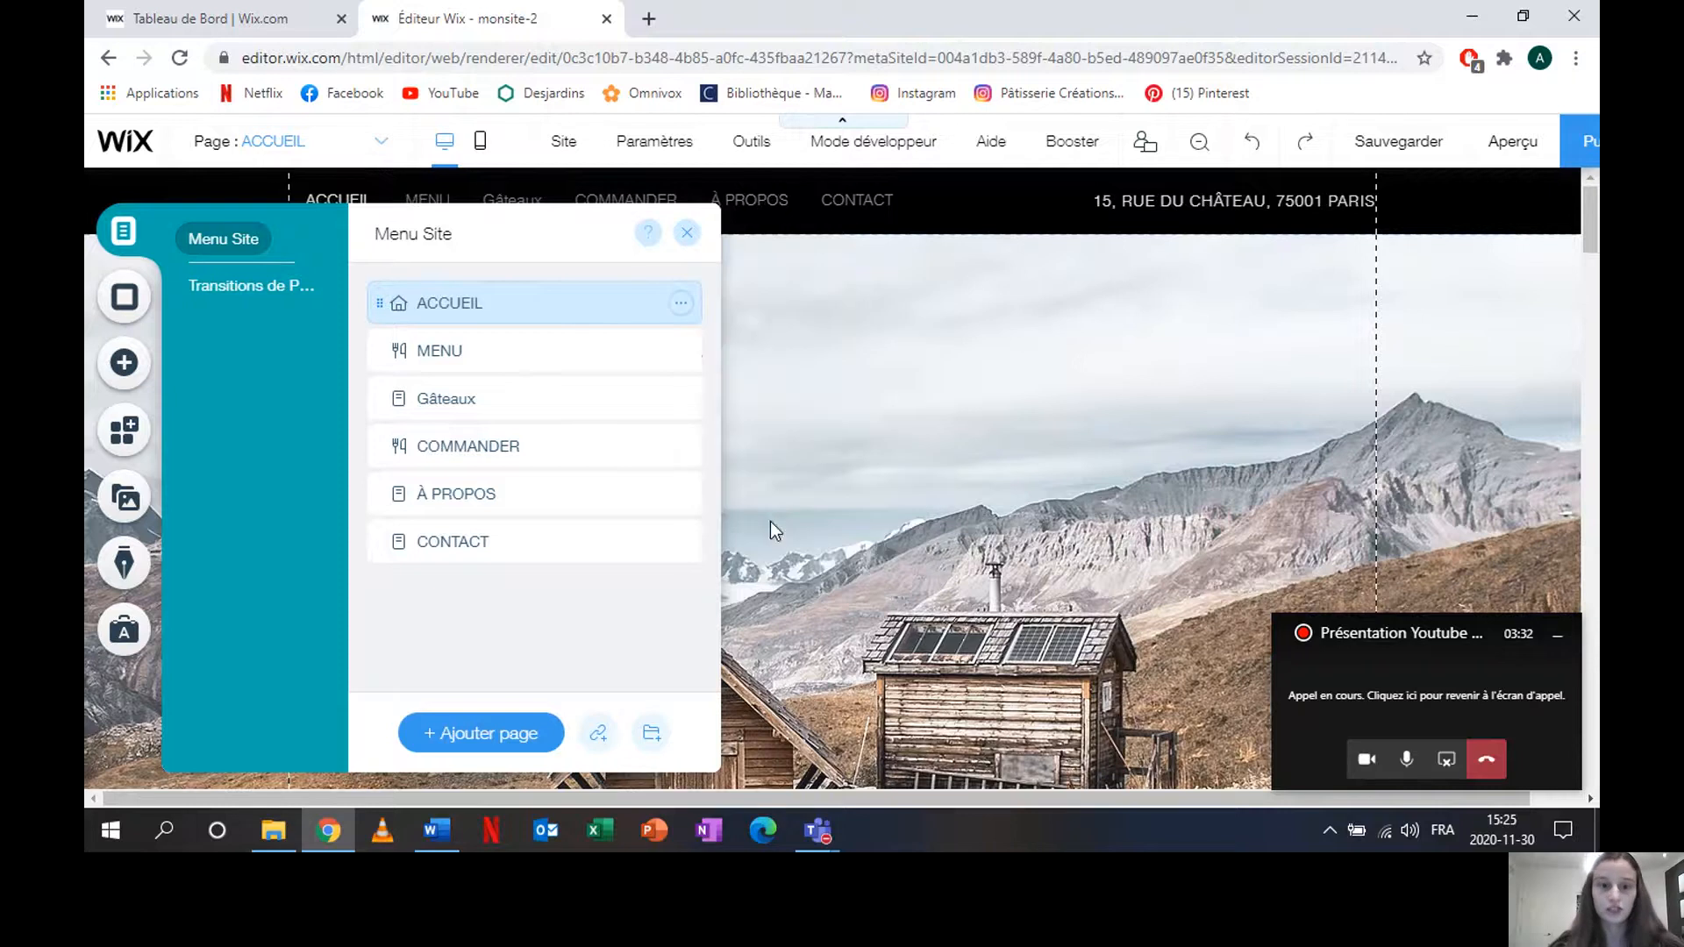
click(680, 304)
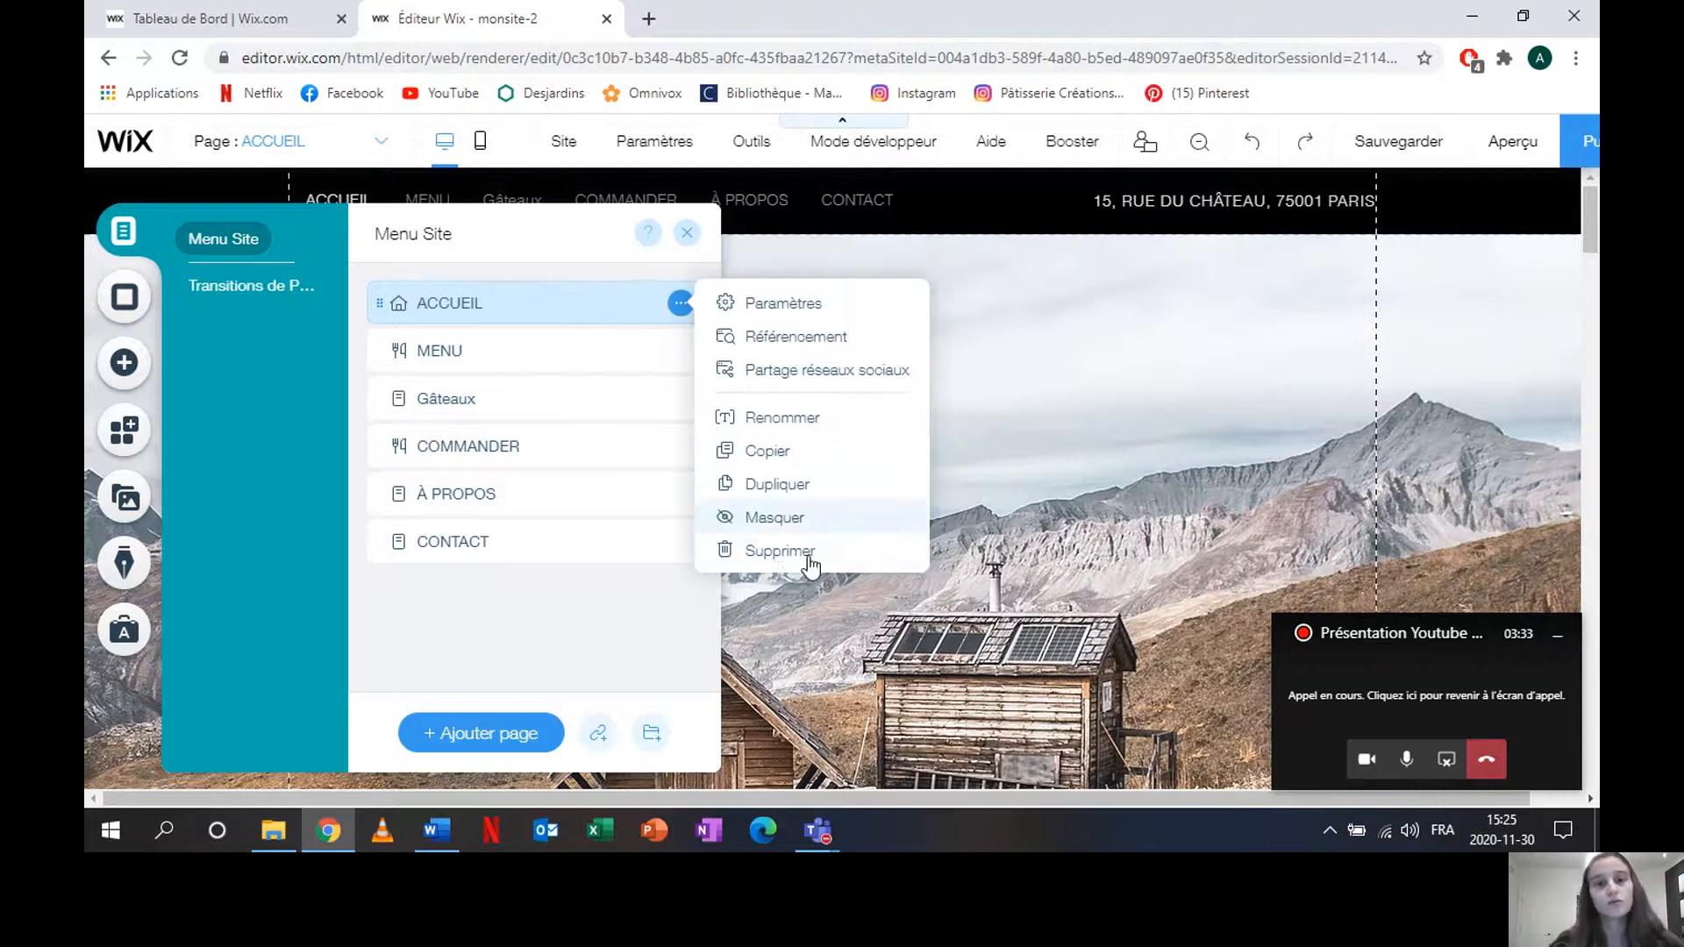
click(567, 625)
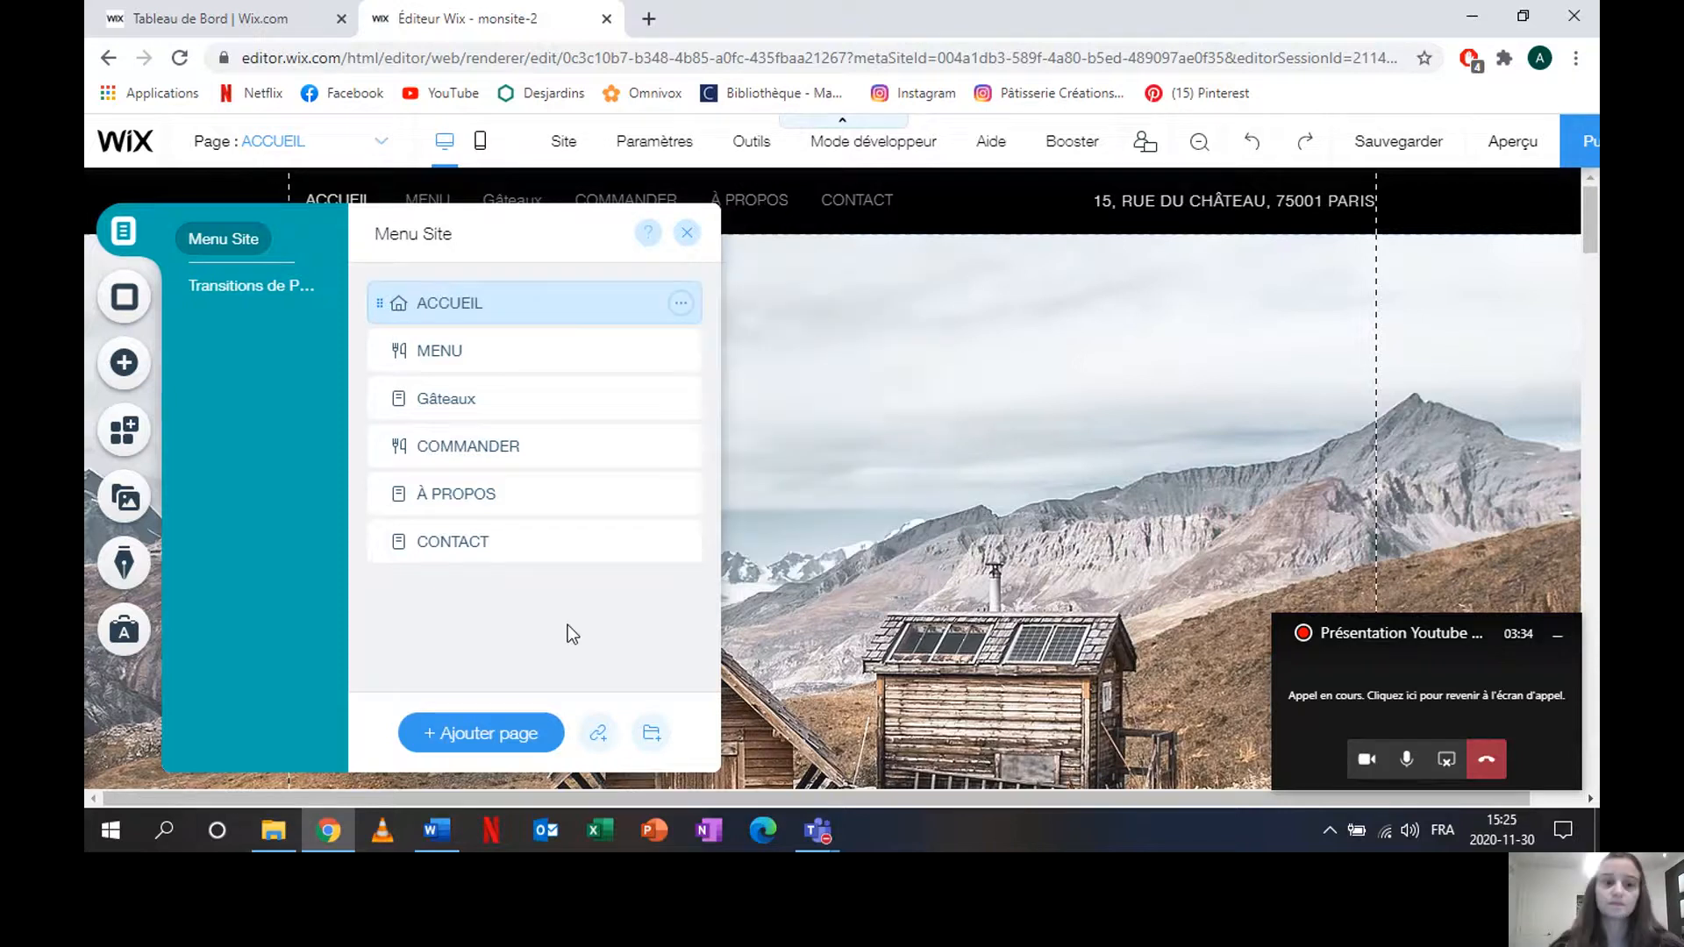
Step: Add a new page named Sport, make it a subpage of COMMANDER, and close the site menu
click(482, 735)
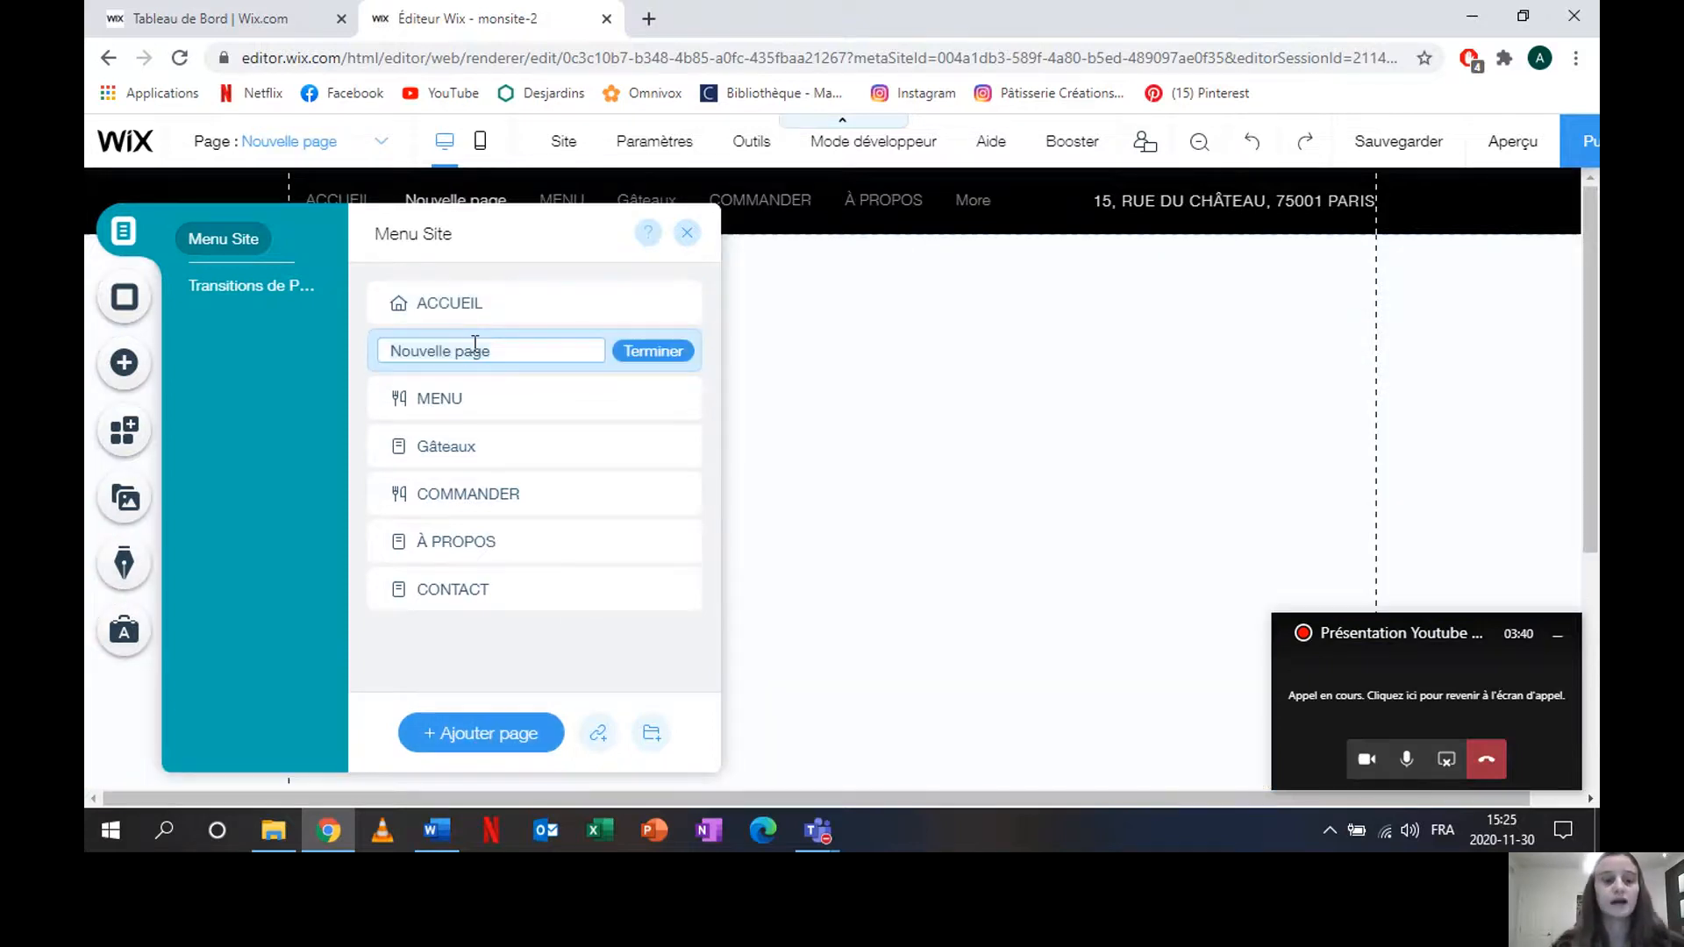
text(S)
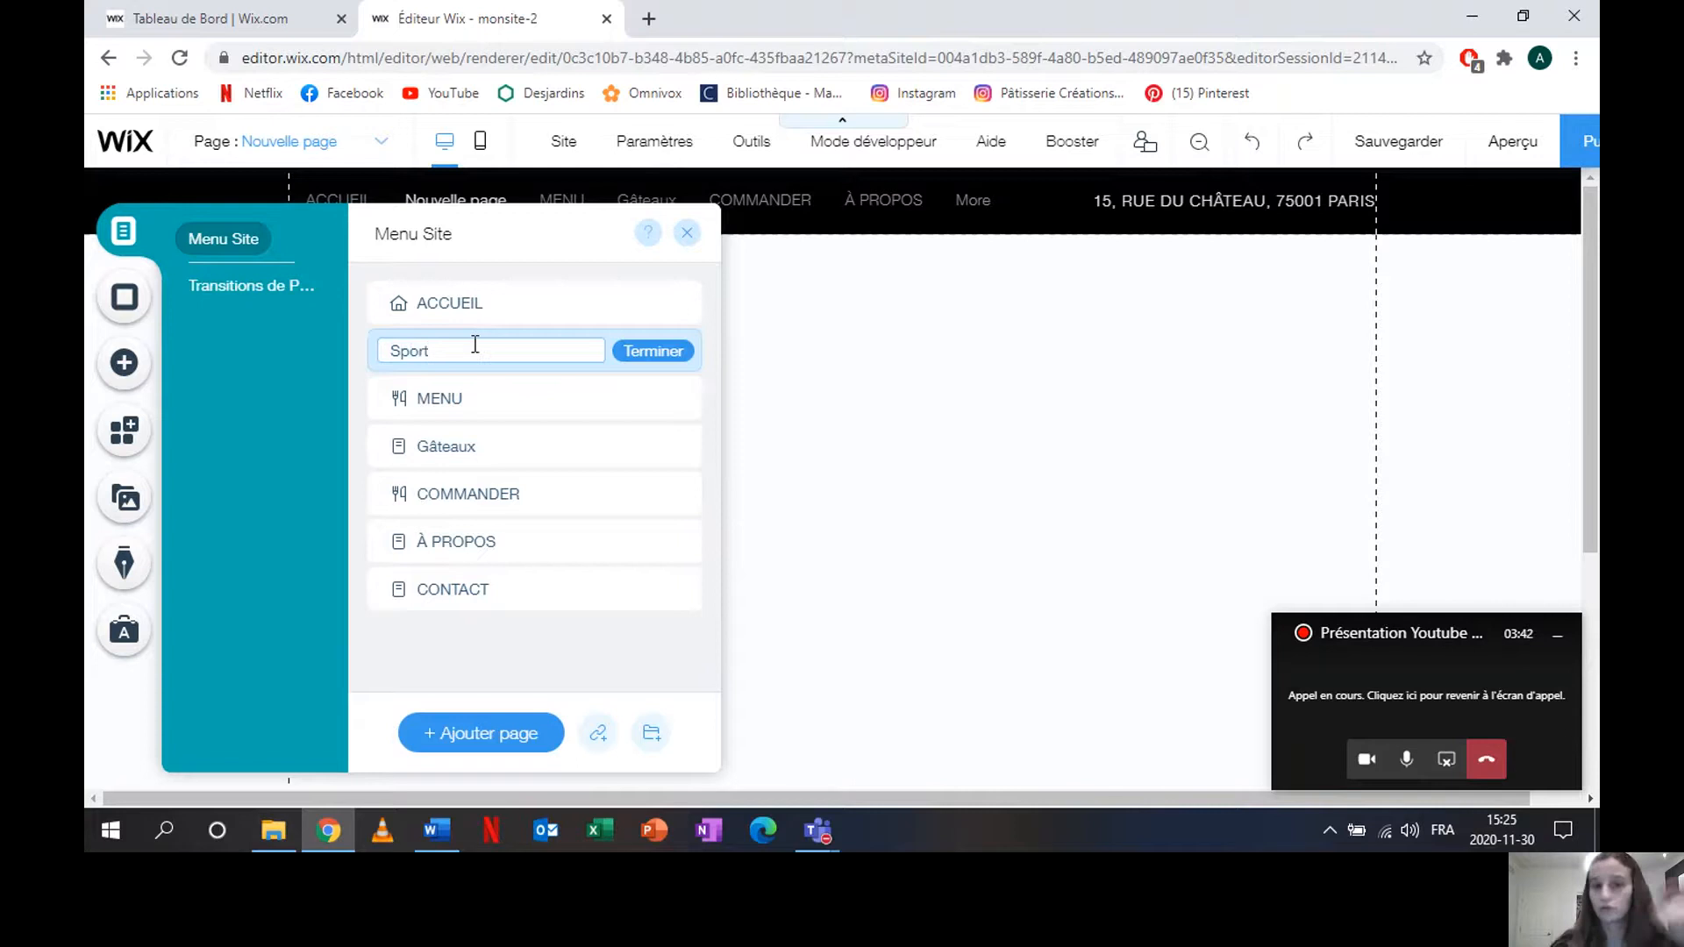
text(port)
click(677, 350)
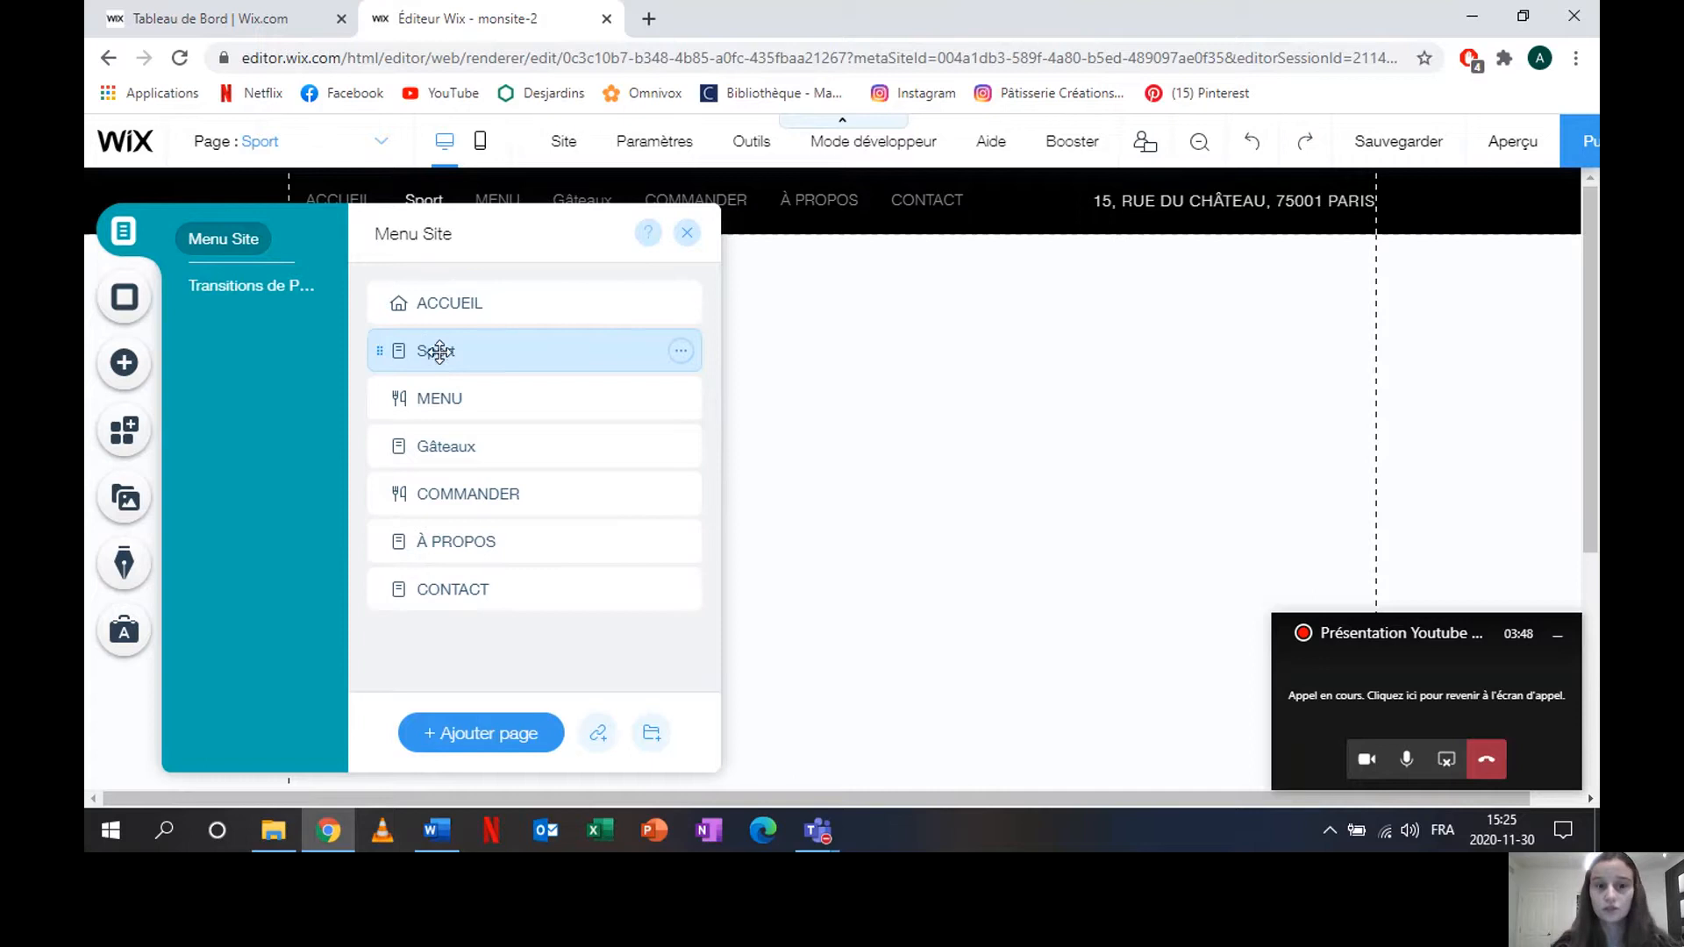
drag(444, 350, 542, 492)
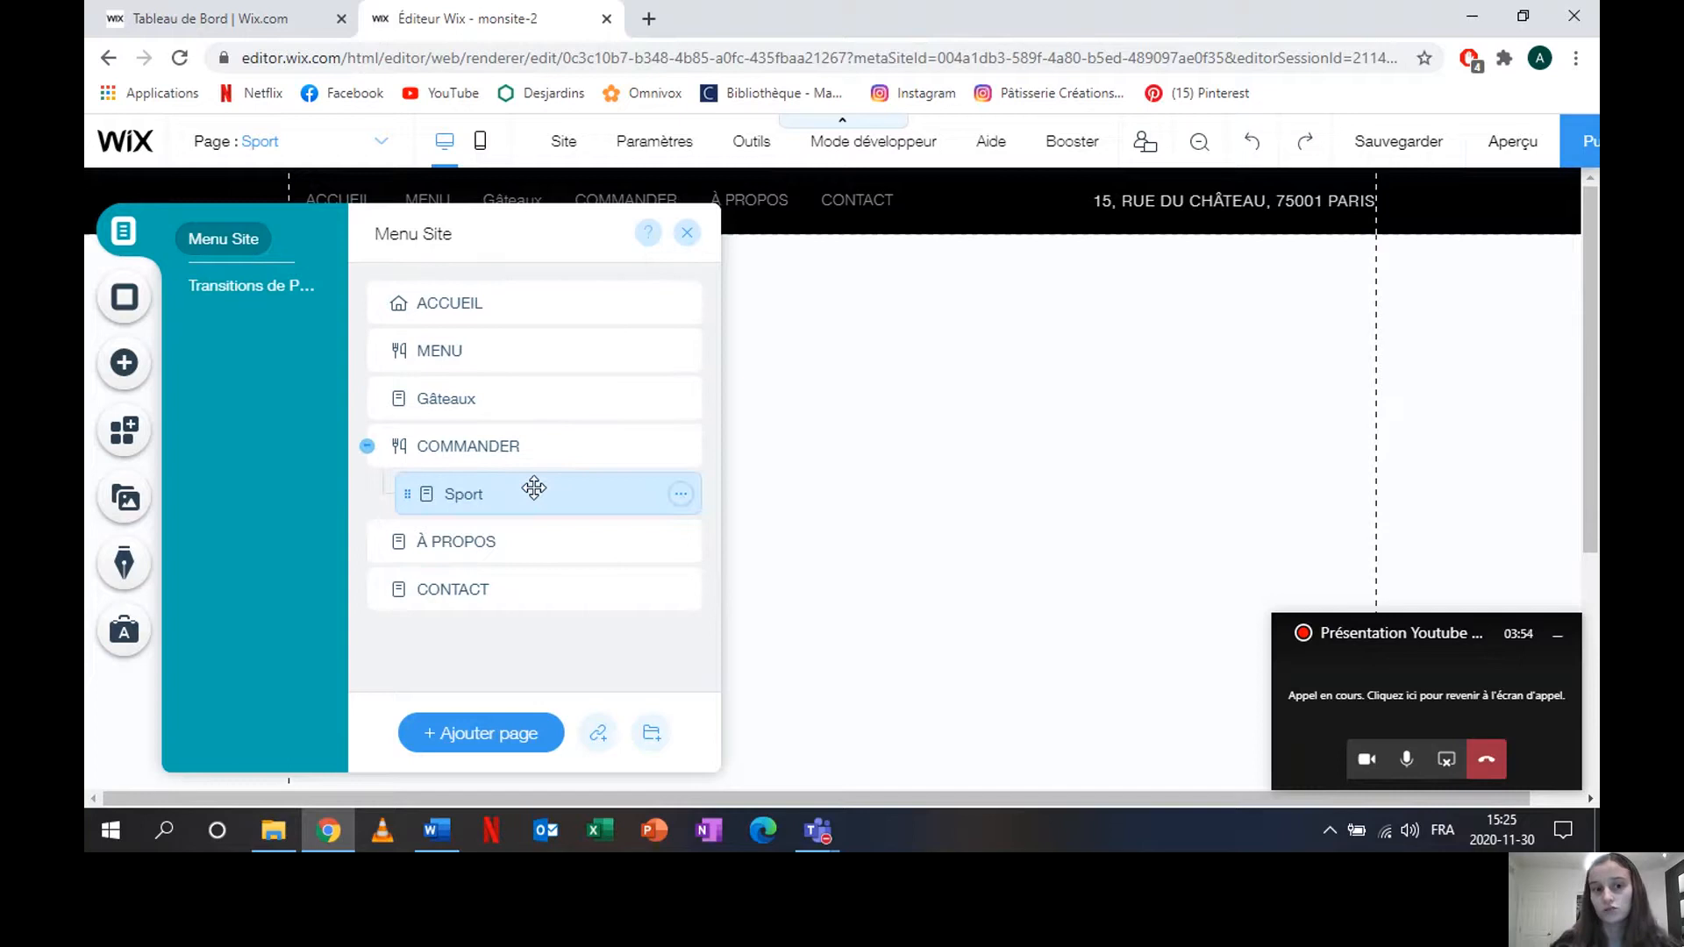
click(689, 235)
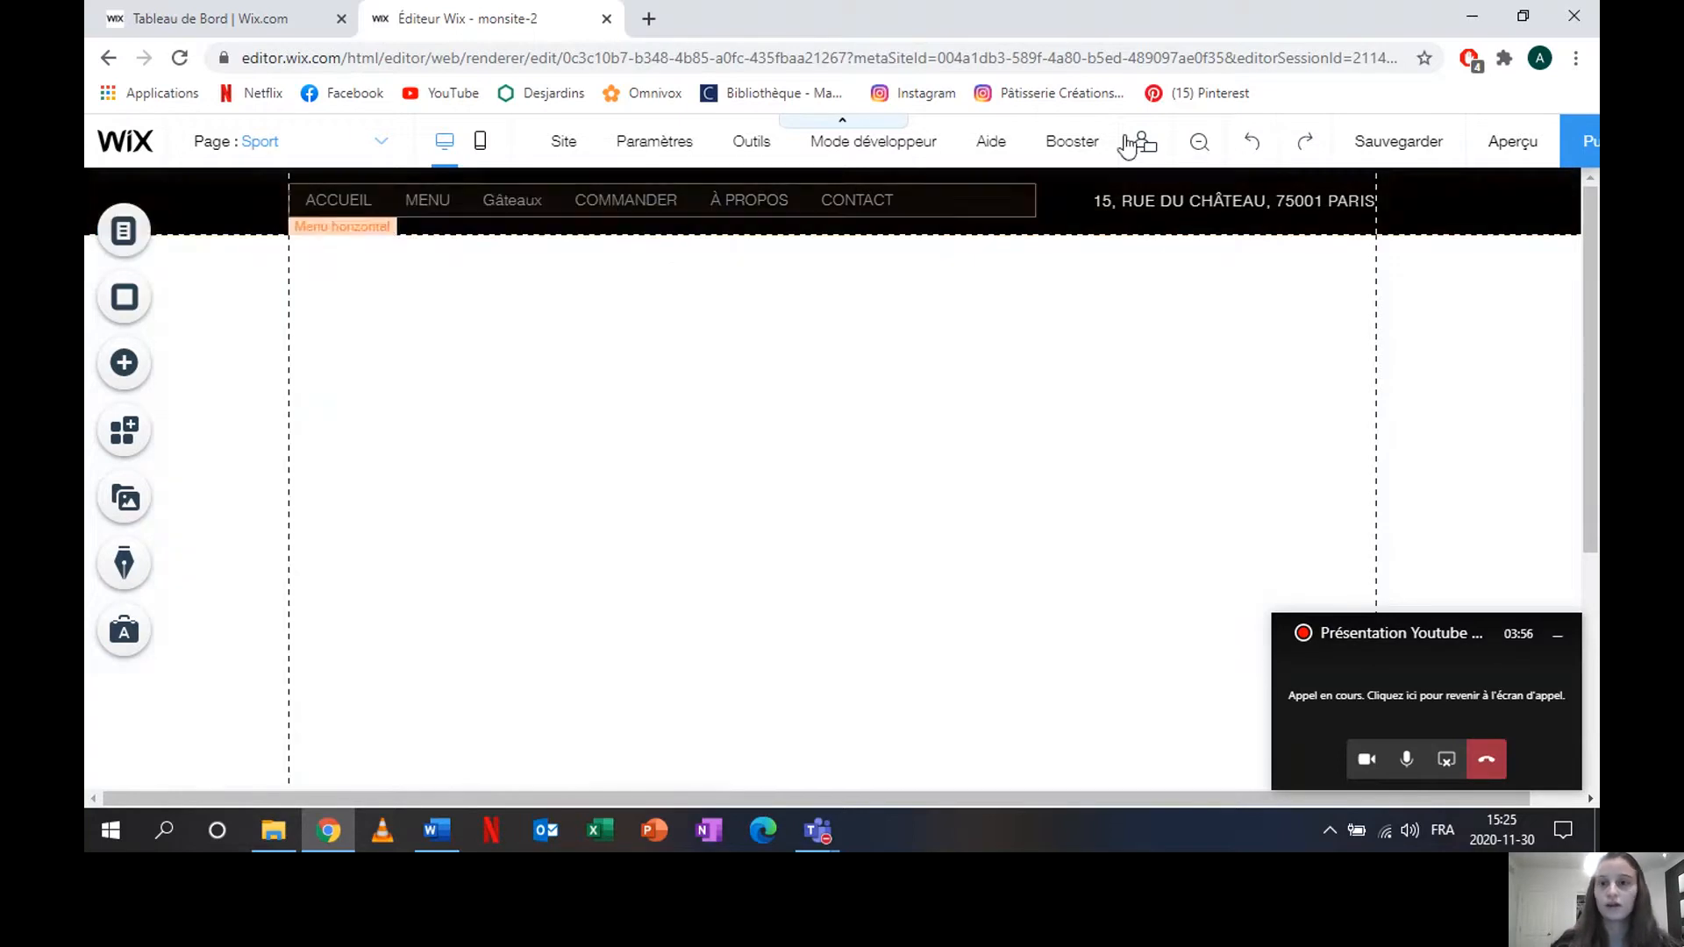
Step: Preview the site to check the COMMANDER submenu in the navigation bar, and return to the editor
click(1529, 143)
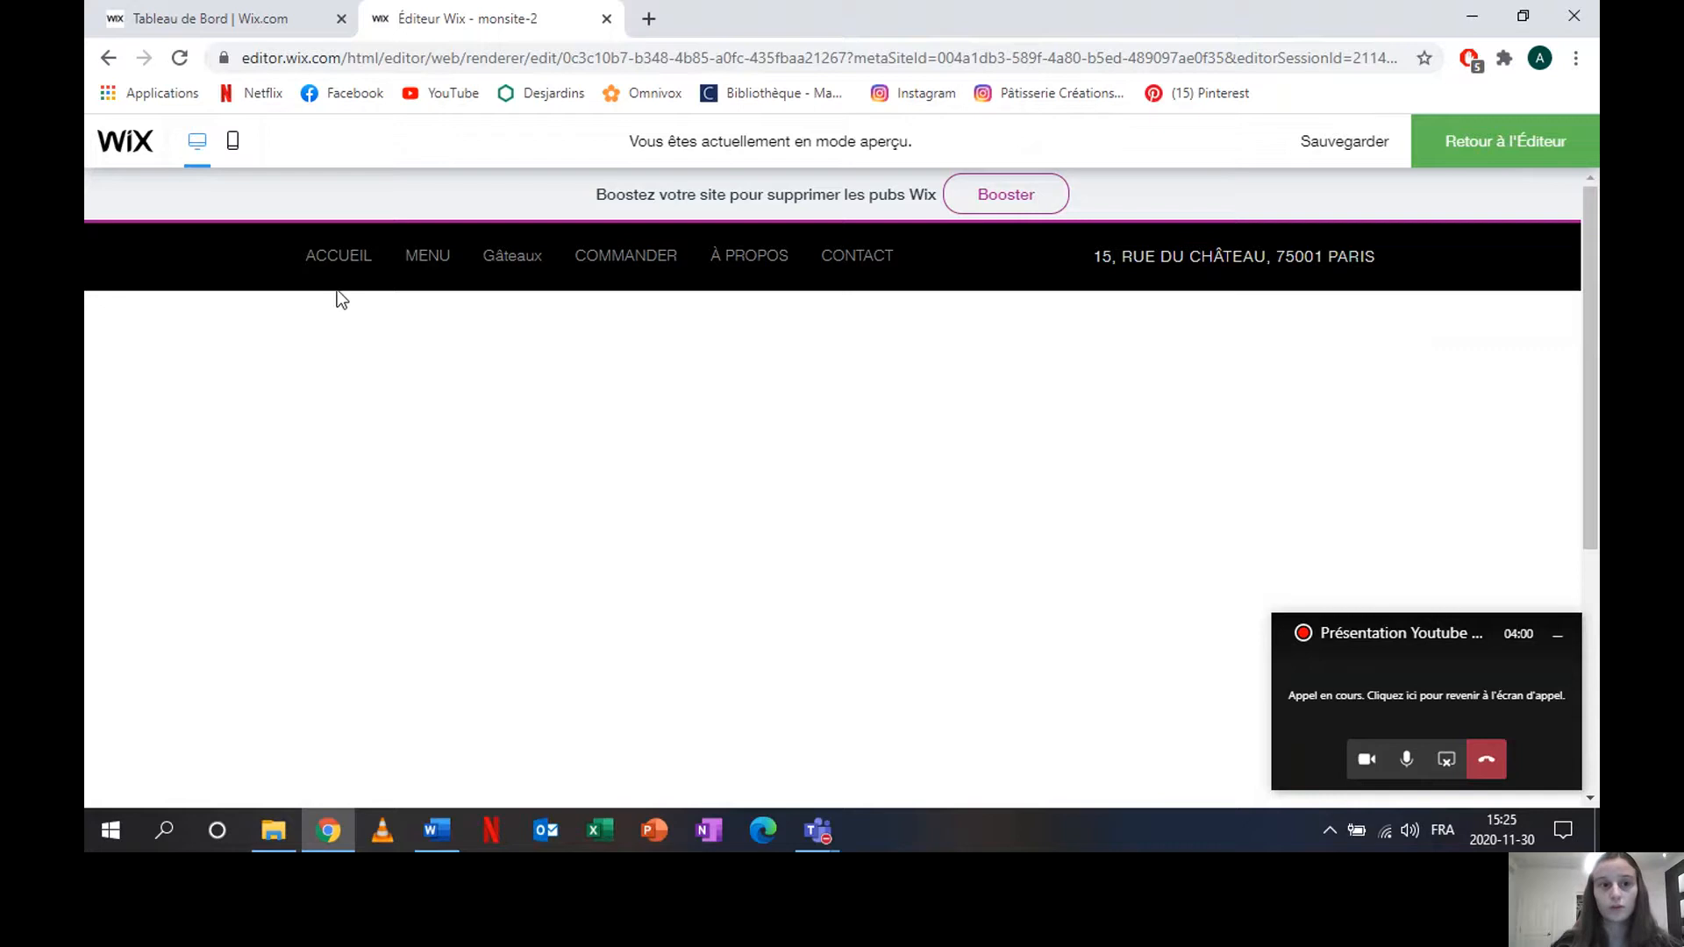
mouse_move(613, 274)
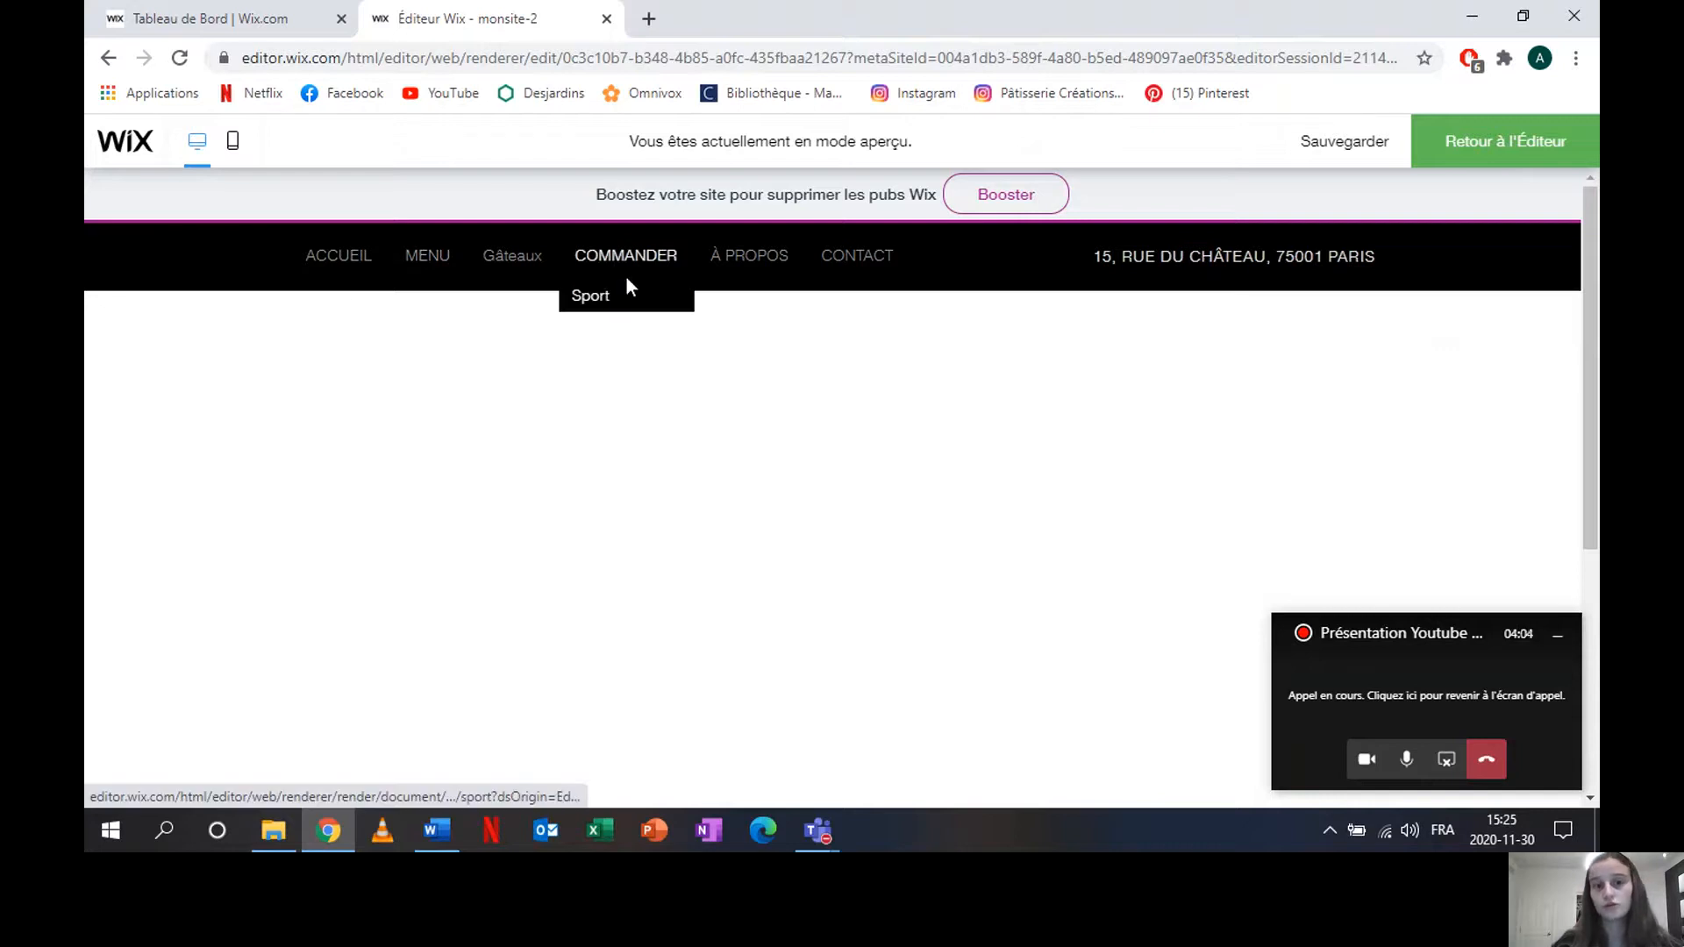
click(1431, 156)
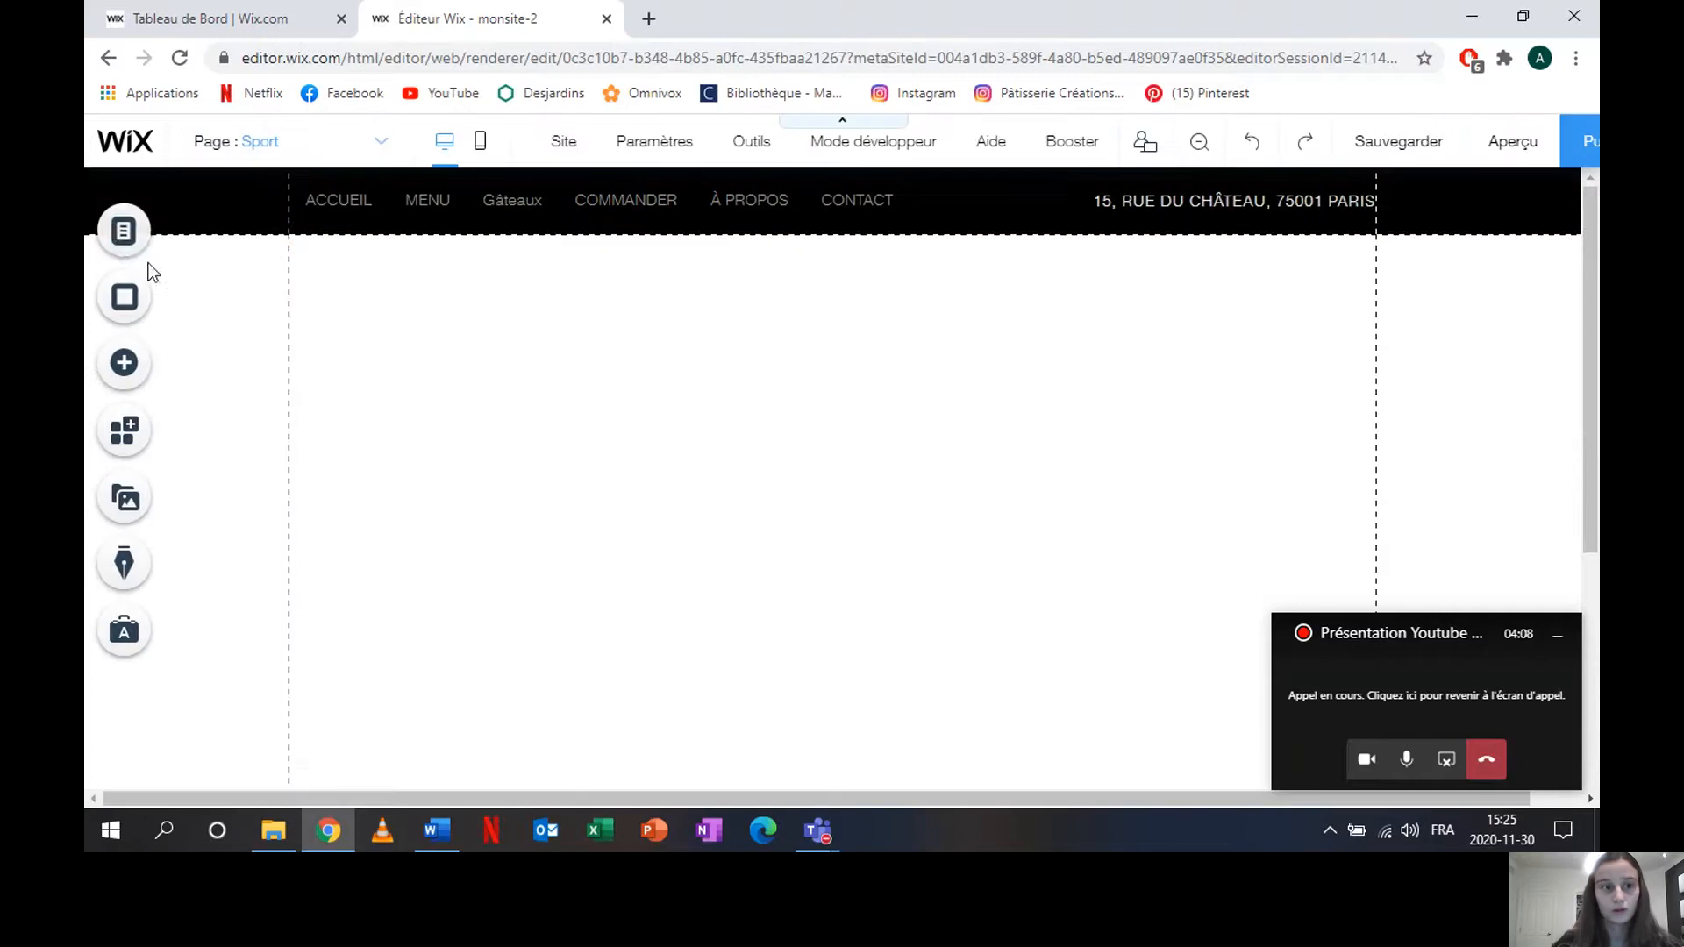
Step: Add a new link under COMMANDER in the site menu without choosing a destination for it
click(124, 233)
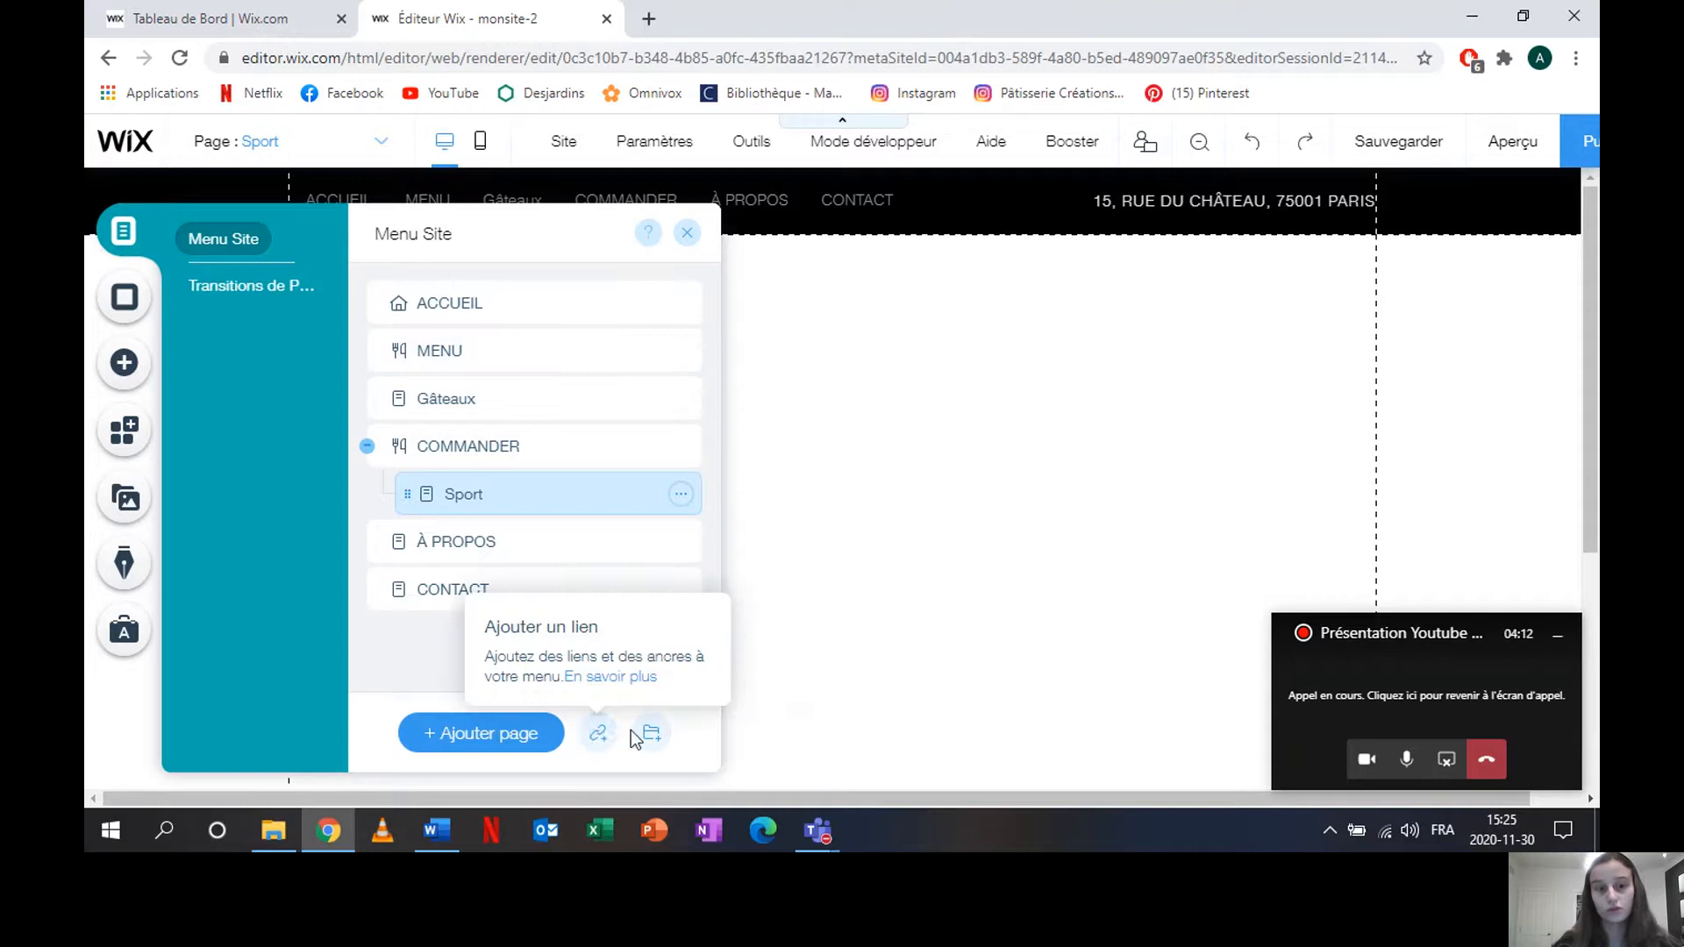
click(596, 735)
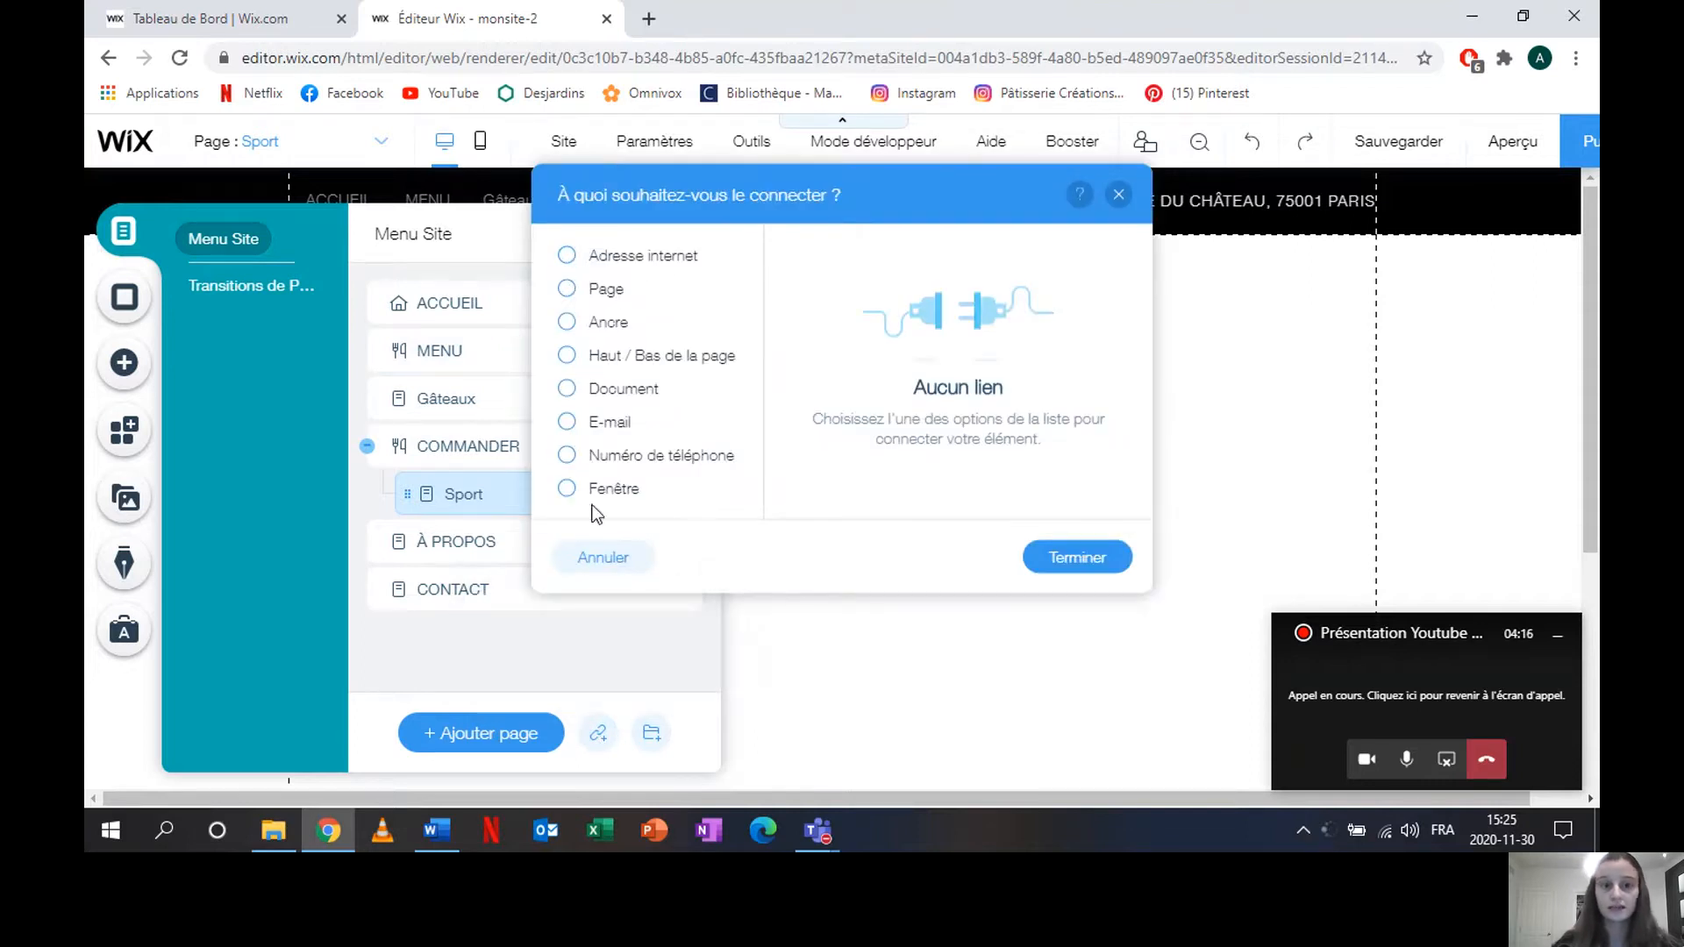
click(1084, 570)
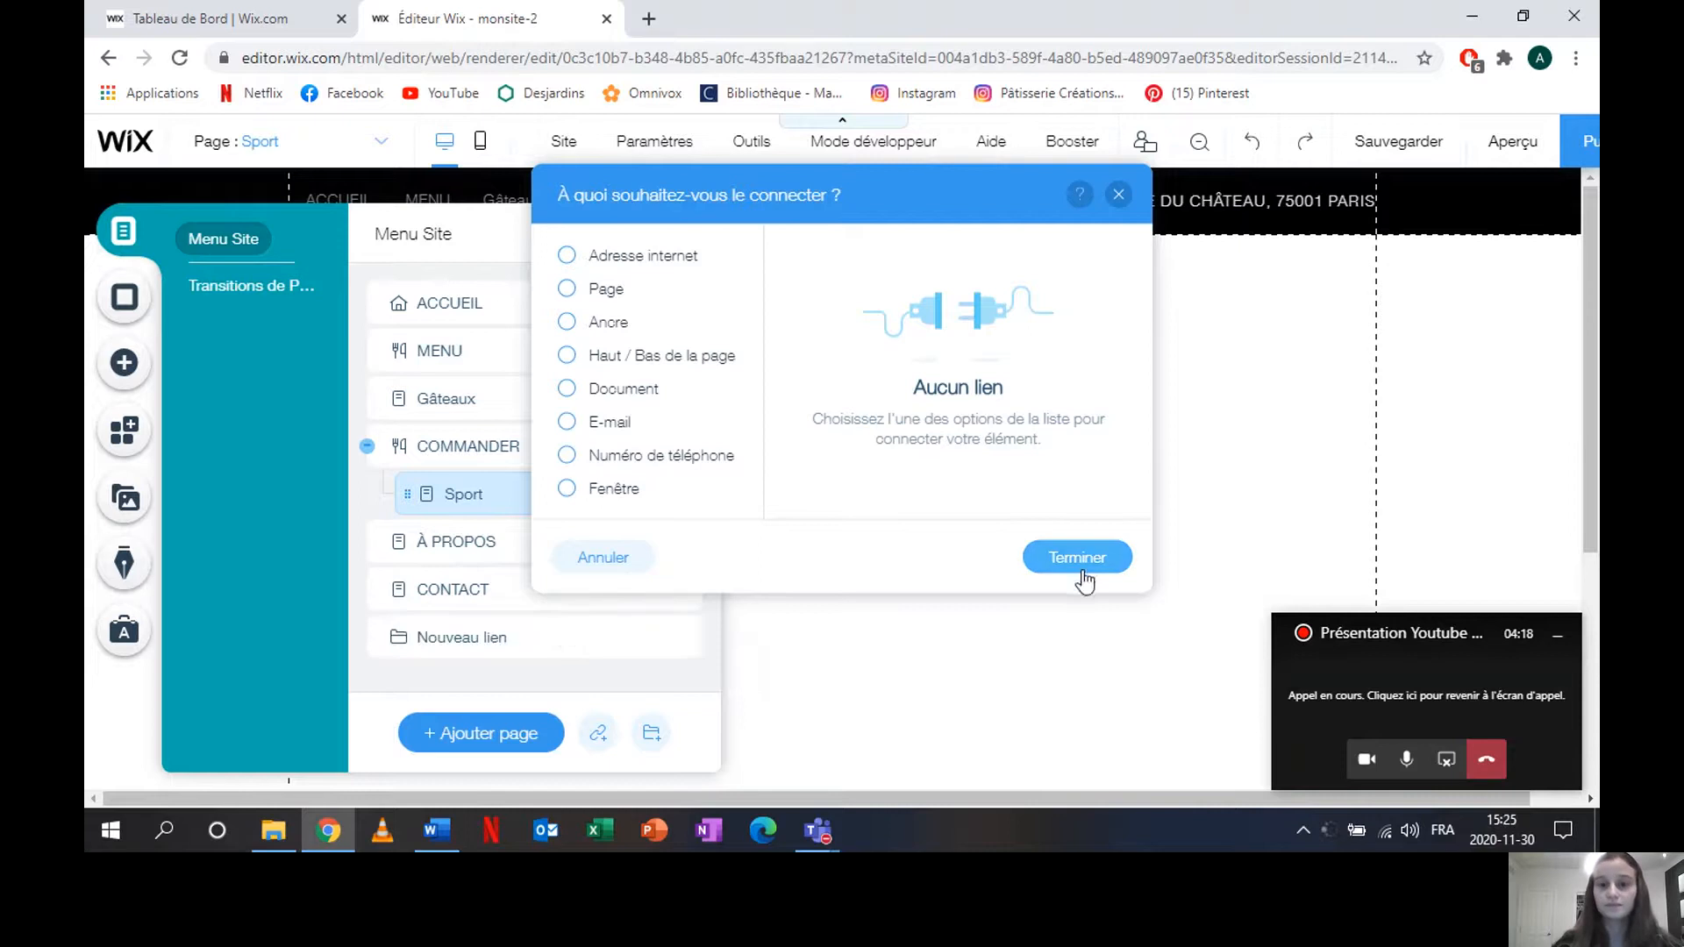
Step: Go to the ACCUEIL page and open the background options of the large mountain photo strip
click(431, 303)
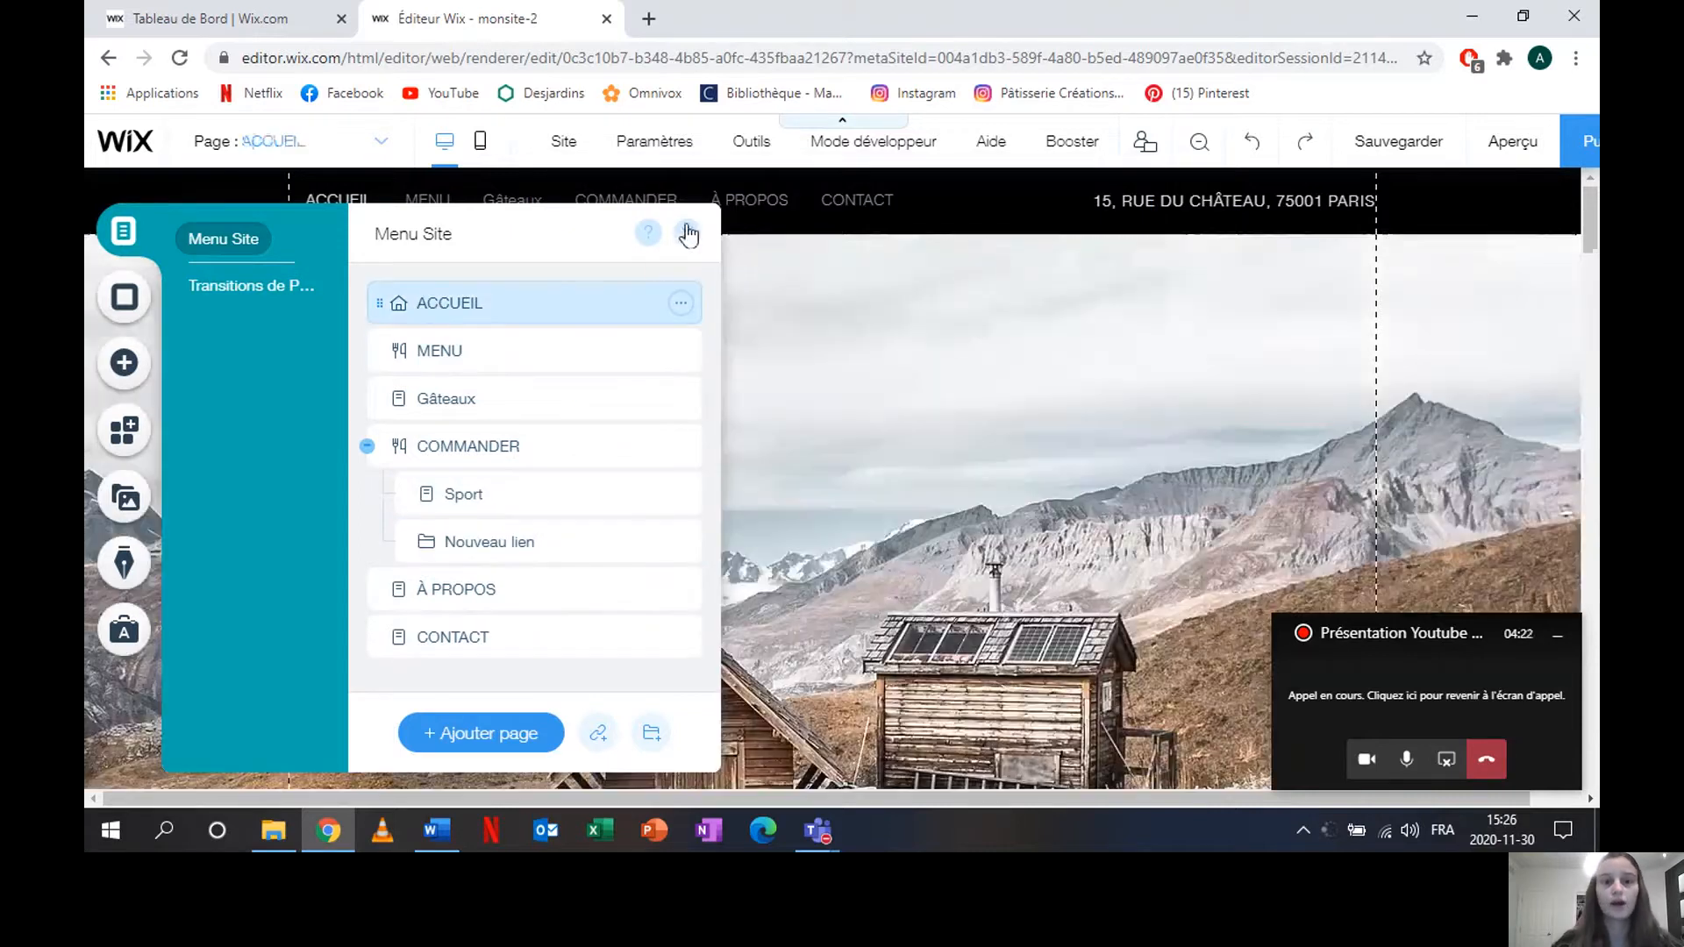
click(687, 232)
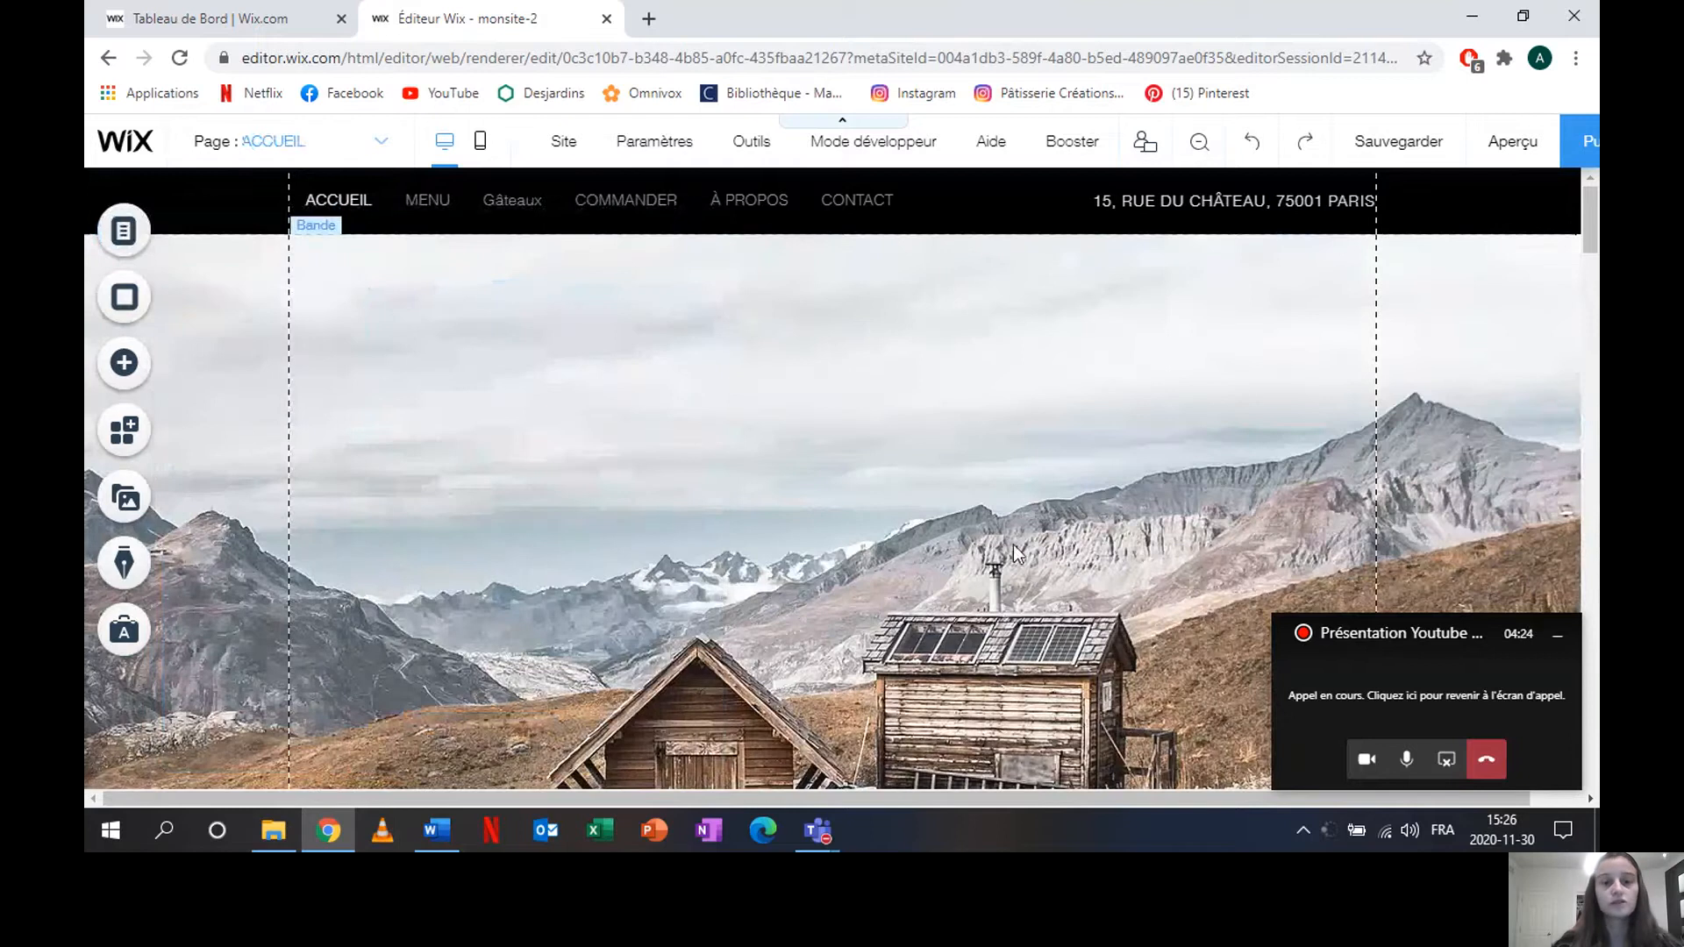
click(727, 389)
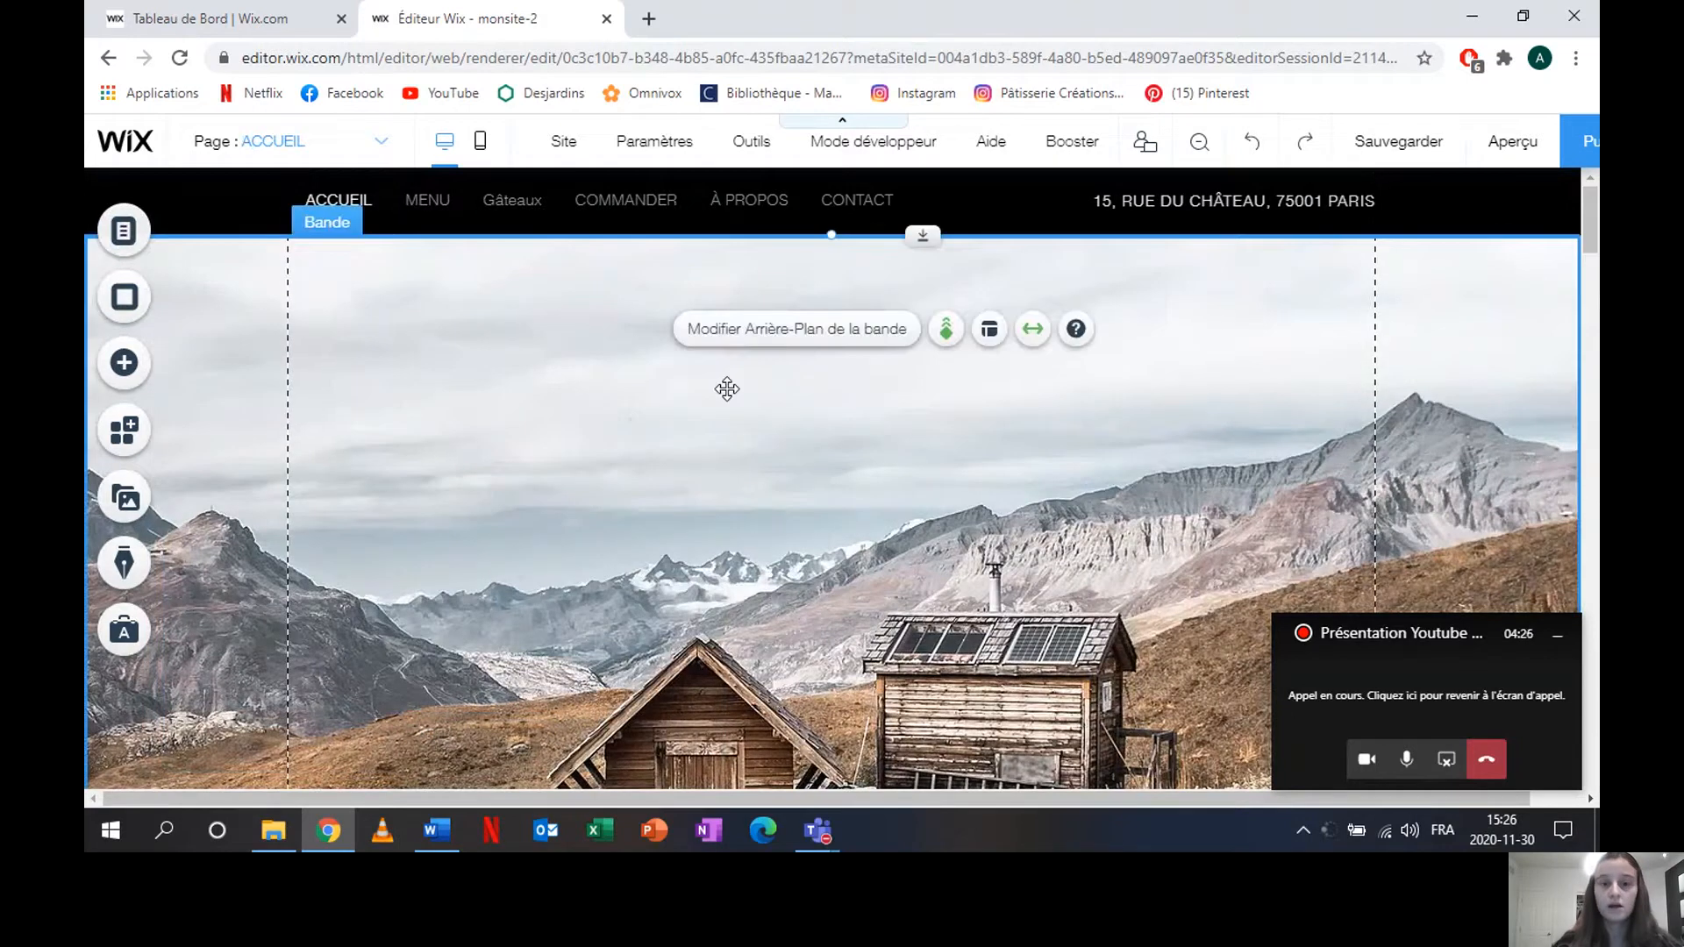
click(759, 338)
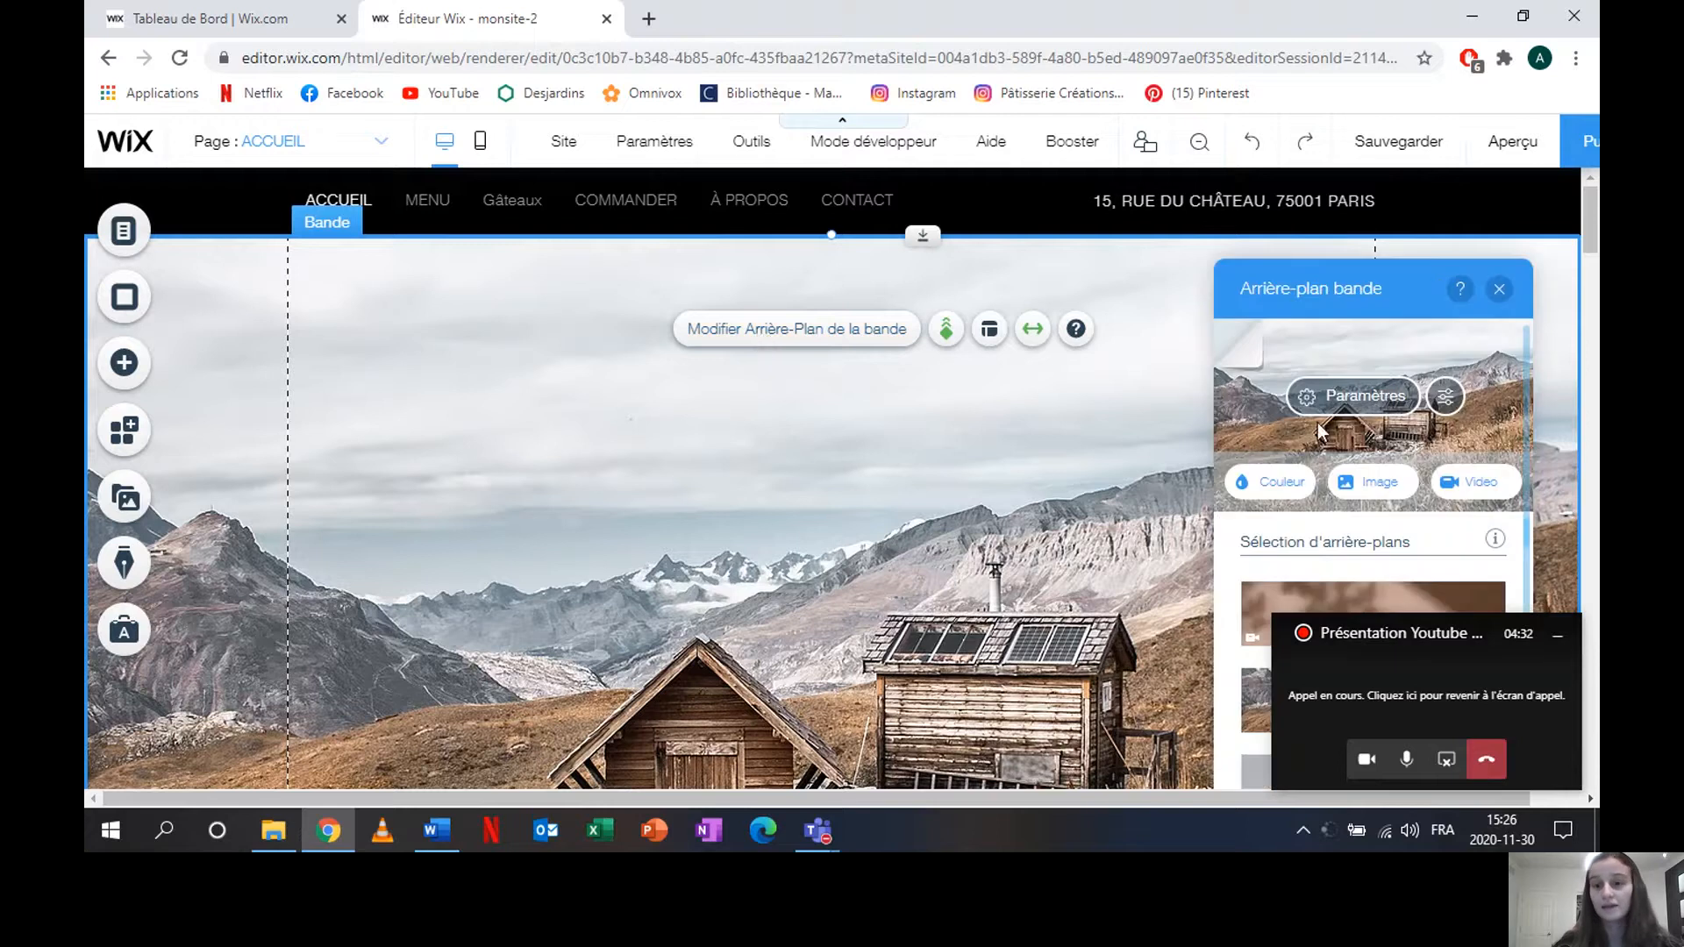
drag(1353, 285, 1085, 237)
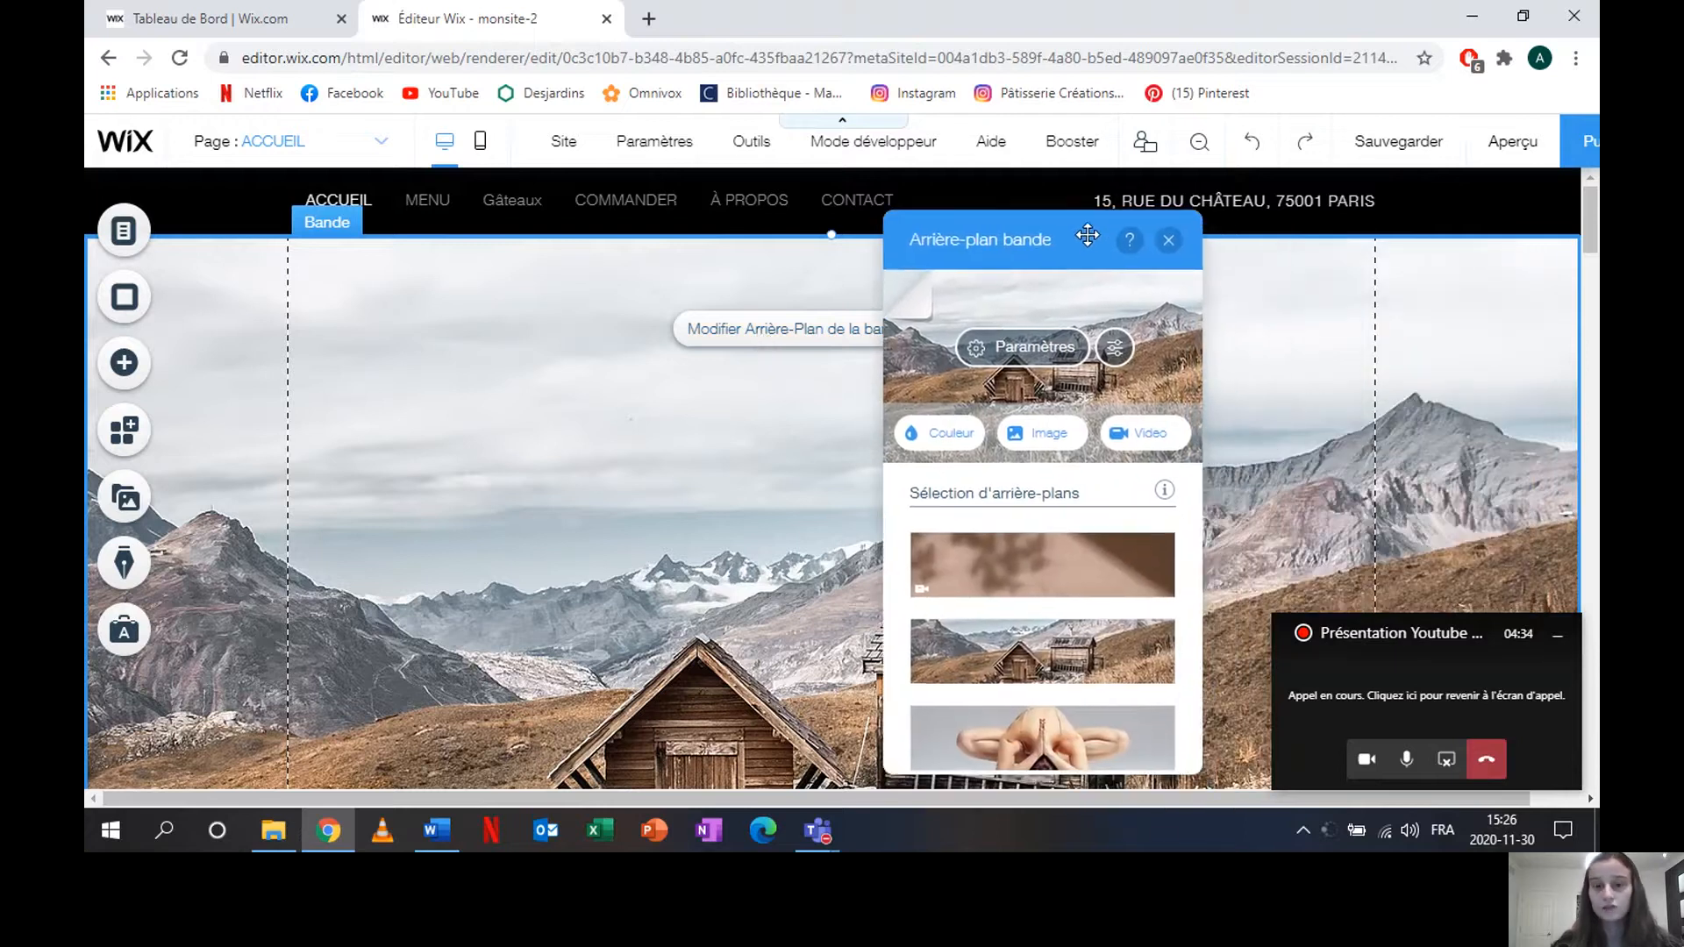
Step: Browse the suggested strip backgrounds and view the Wix video background library, without choosing a video
scroll(1017, 609, down, 5)
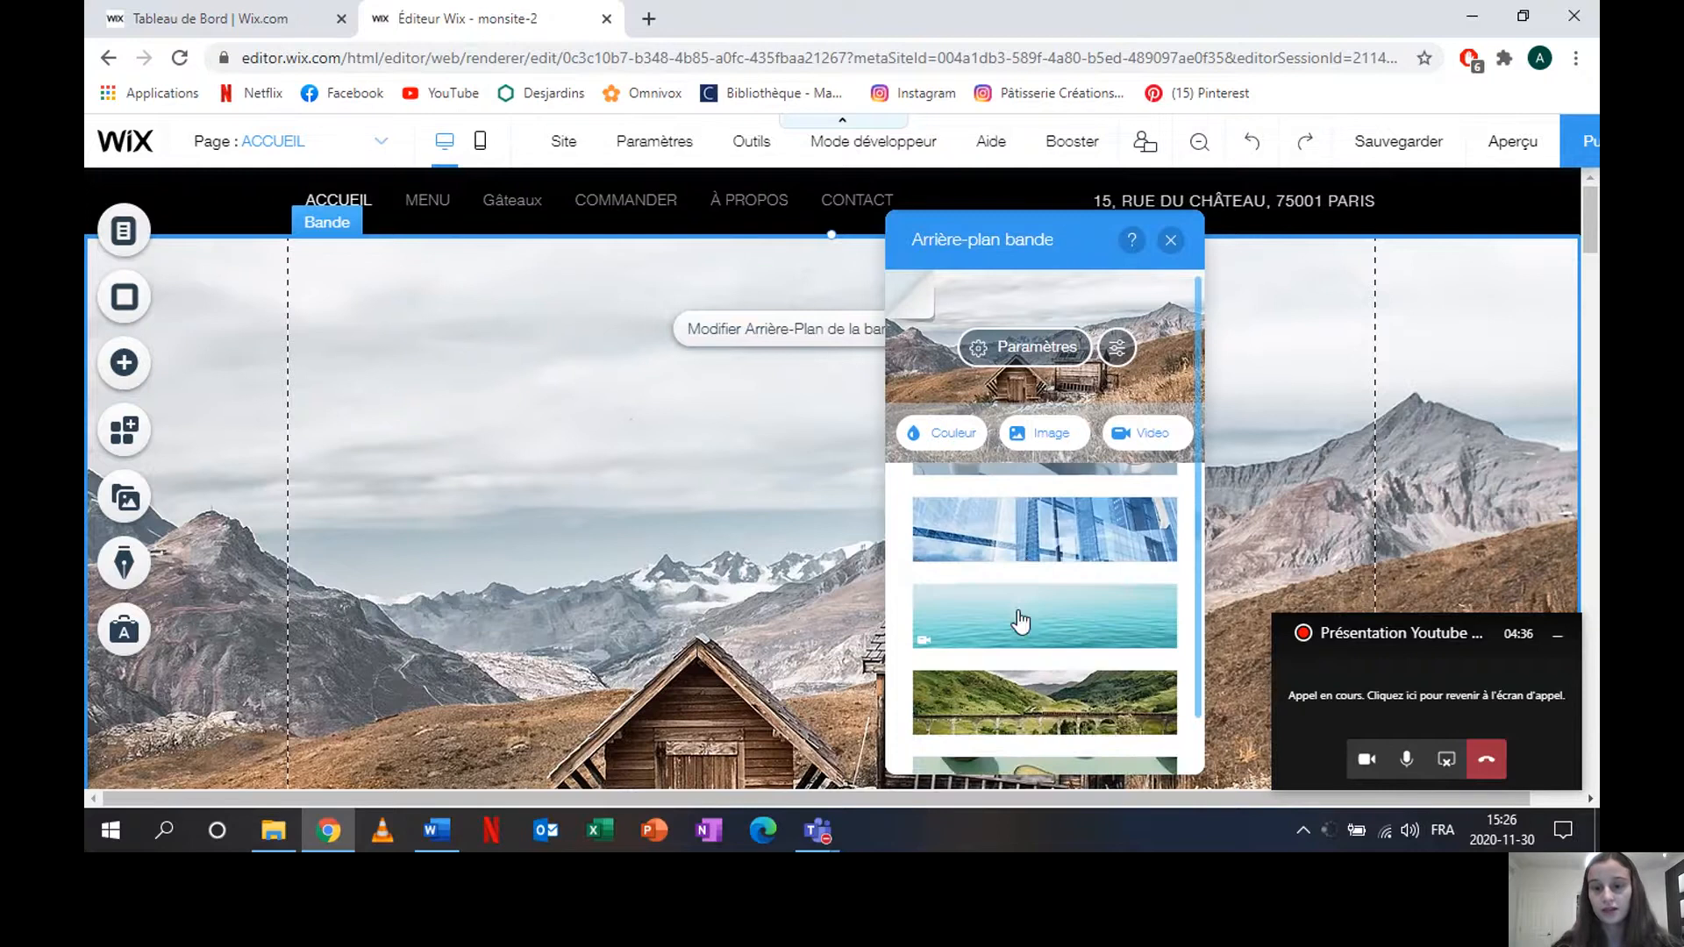
scroll(1017, 614, up, 5)
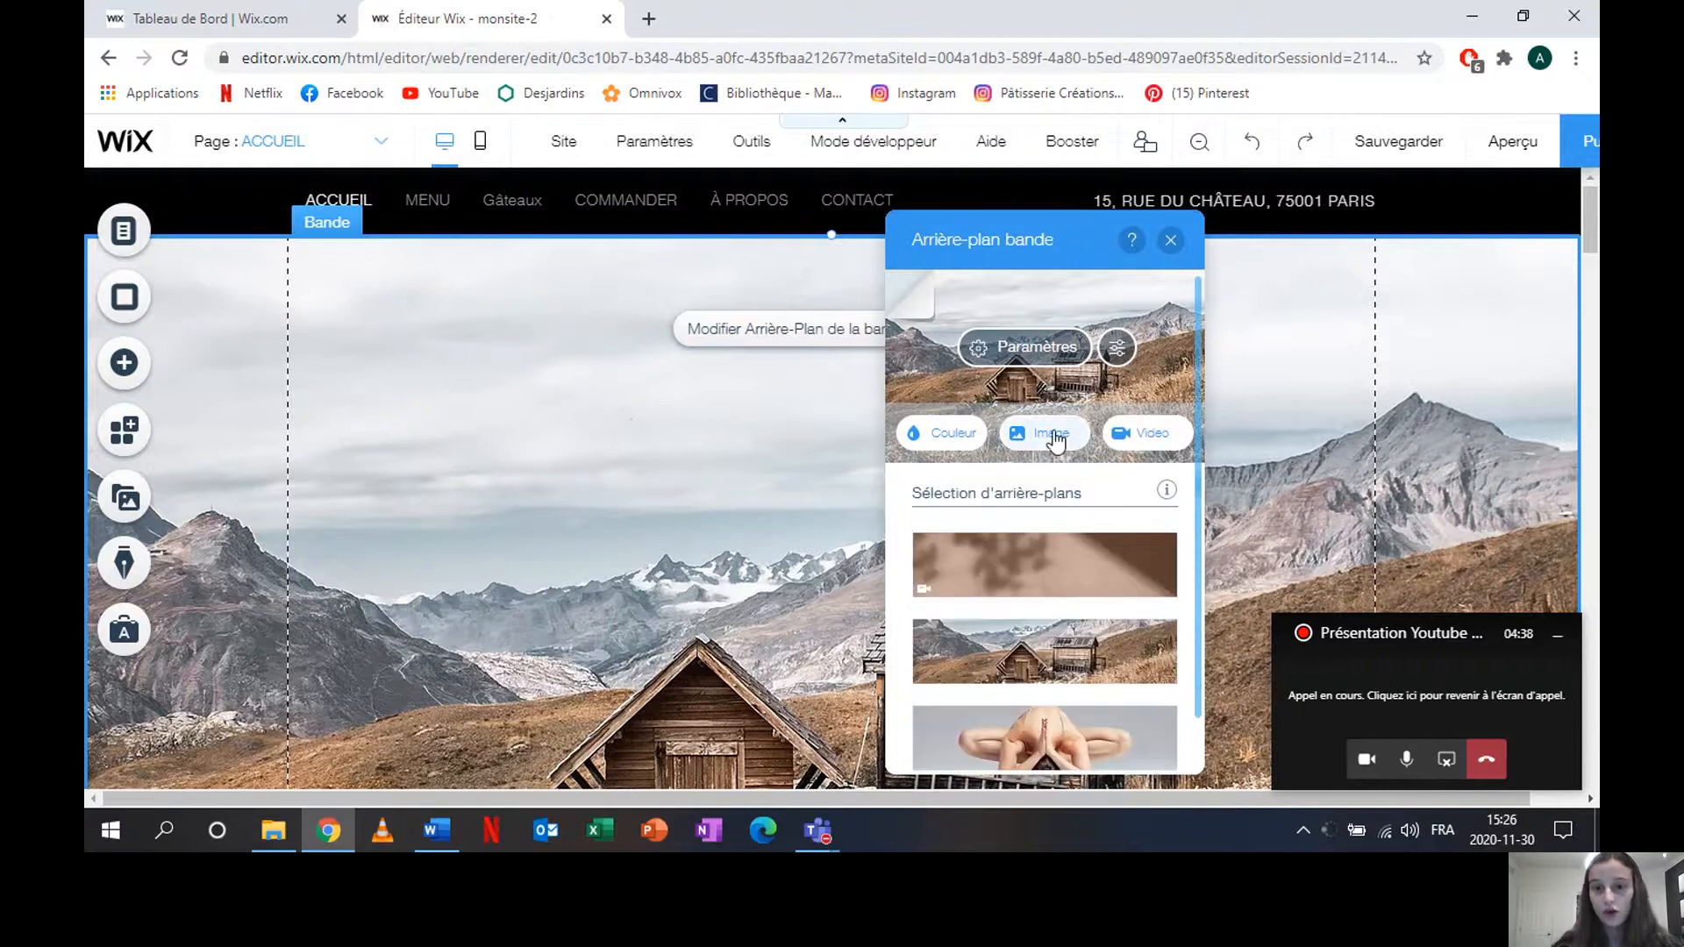
click(1137, 435)
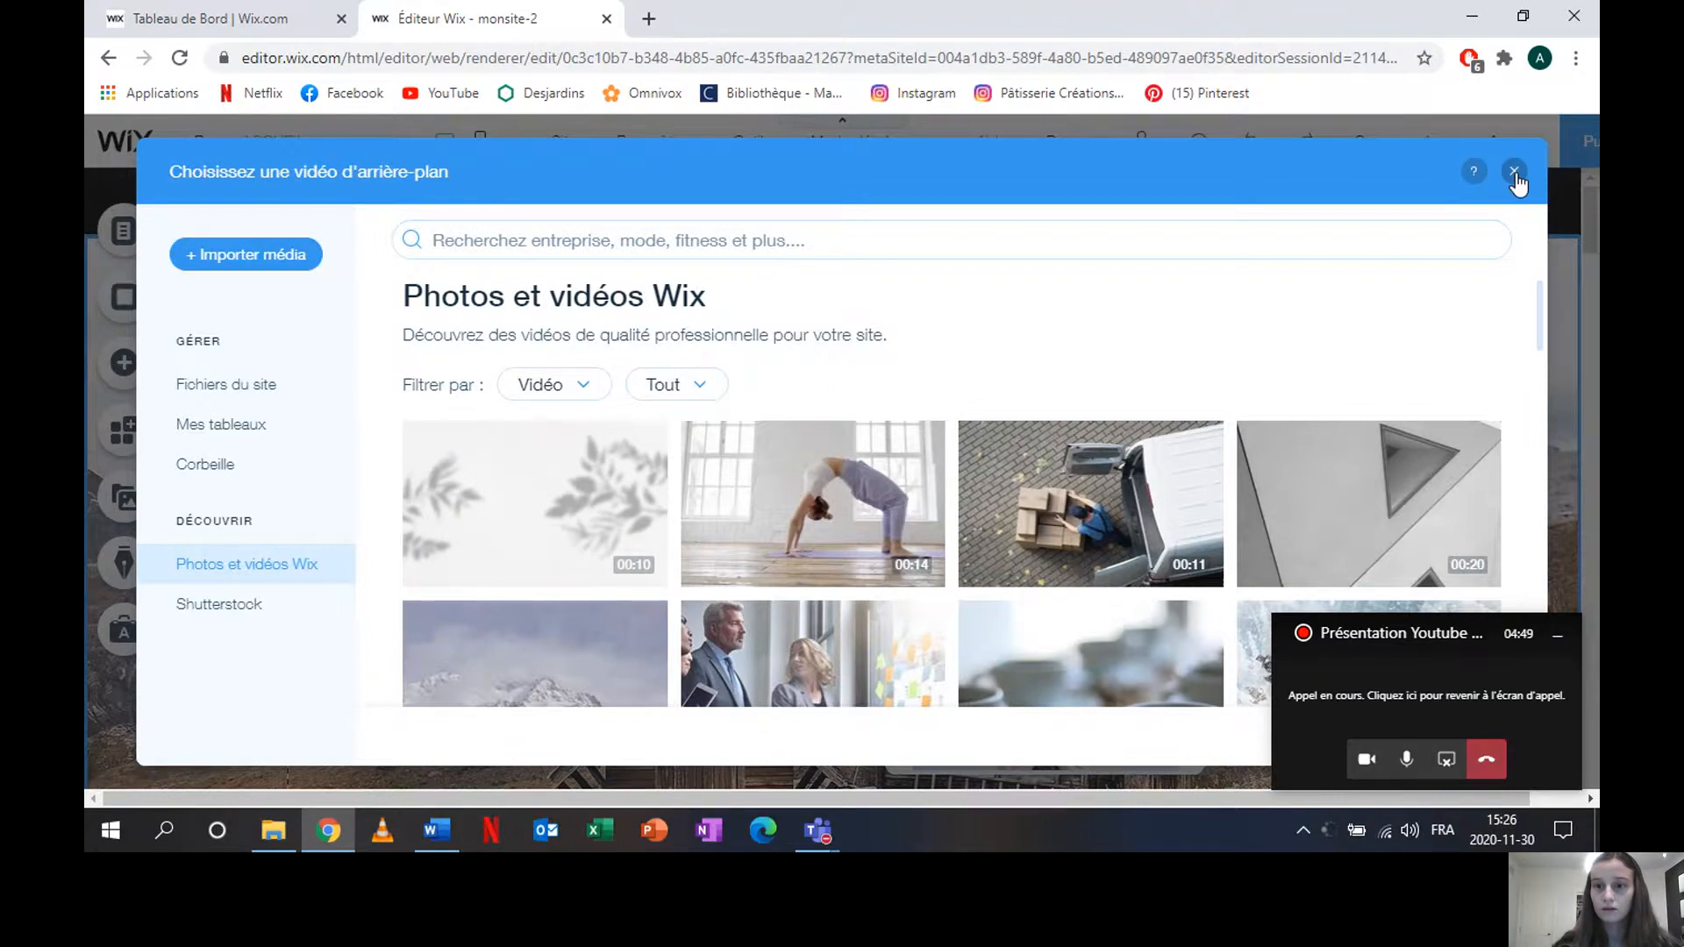
click(1515, 172)
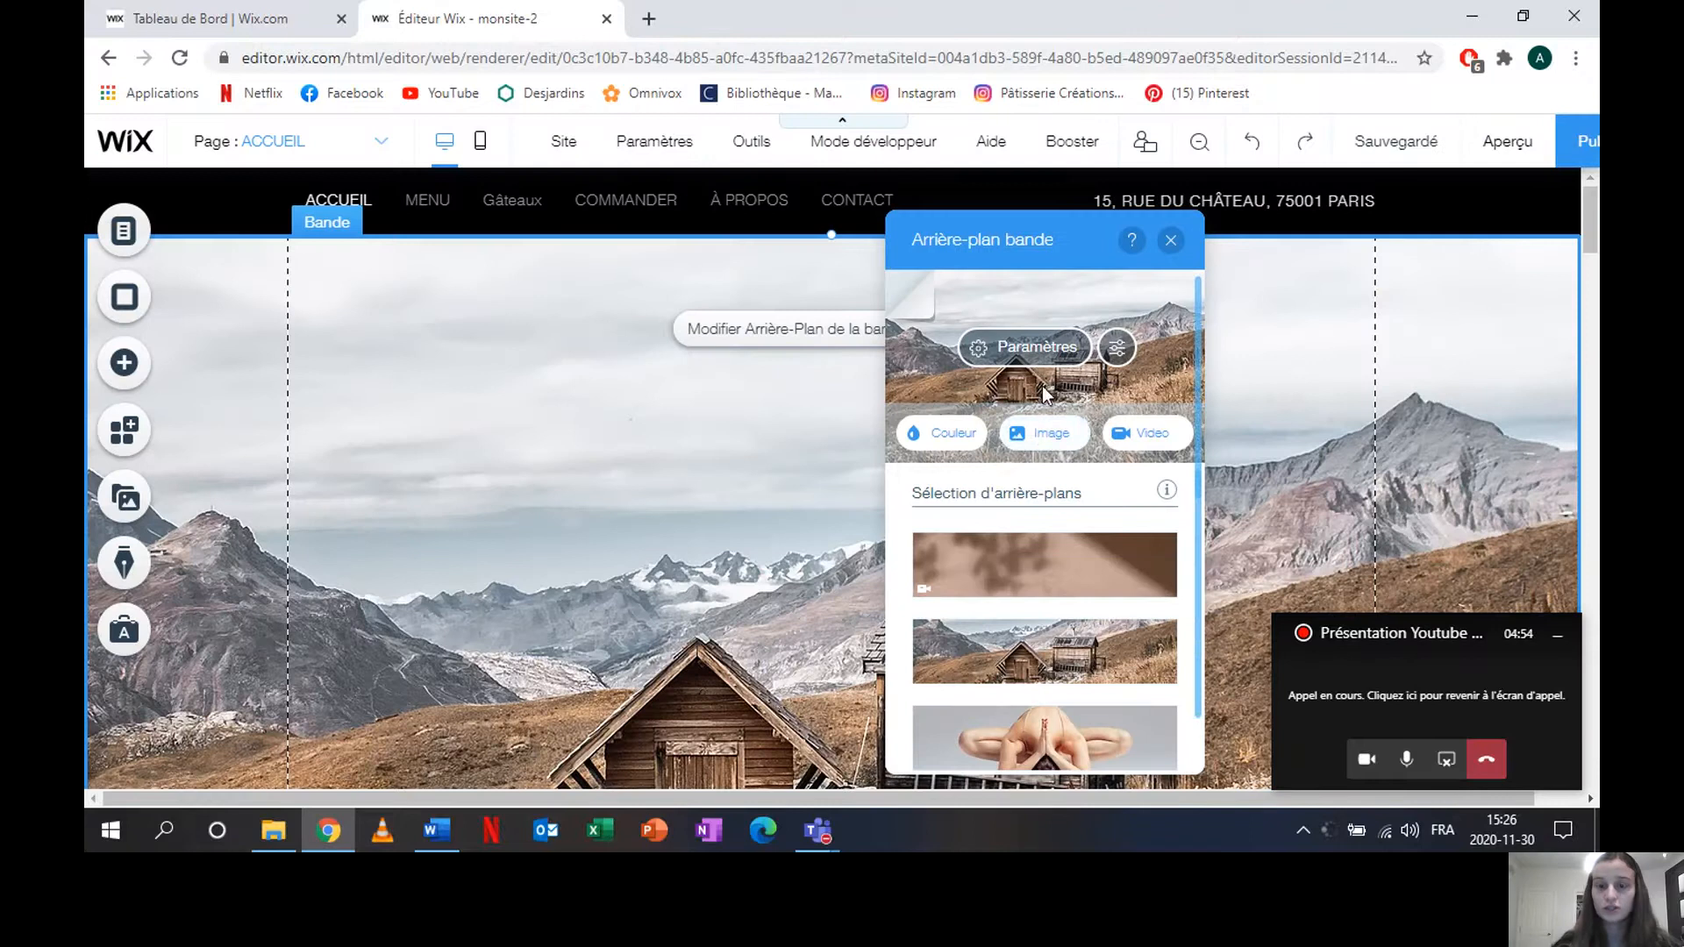
Step: Set the strip's background to the suggested photo of a green valley with a viaduct
scroll(1024, 667, down, 3)
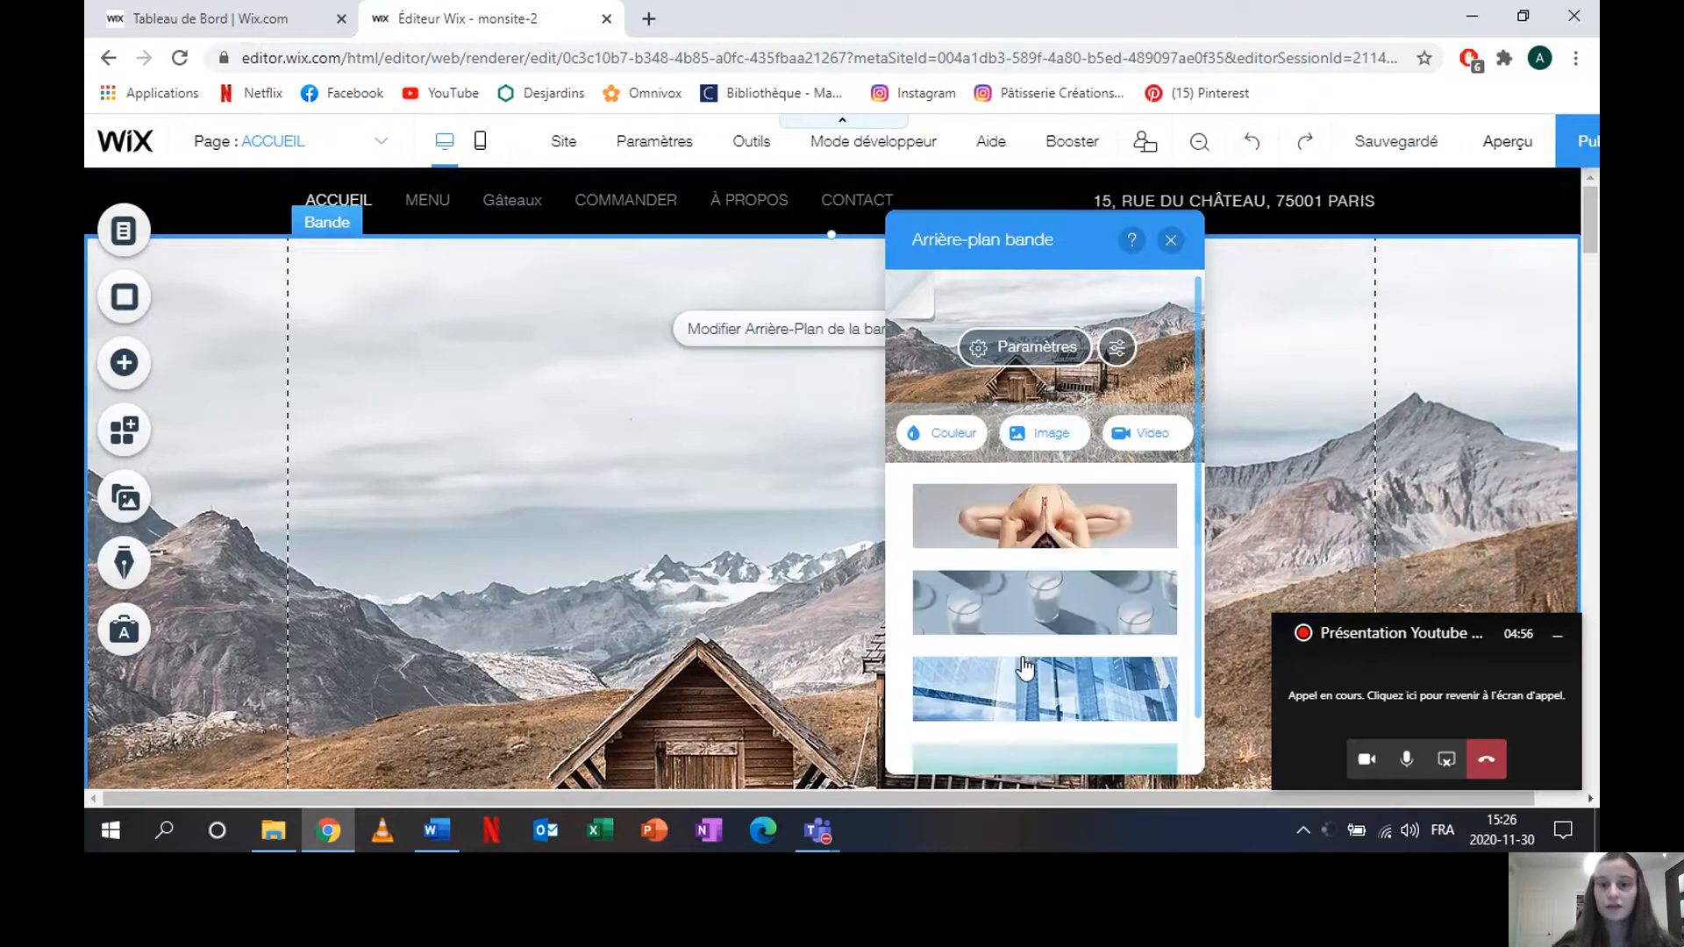
scroll(1024, 666, down, 2)
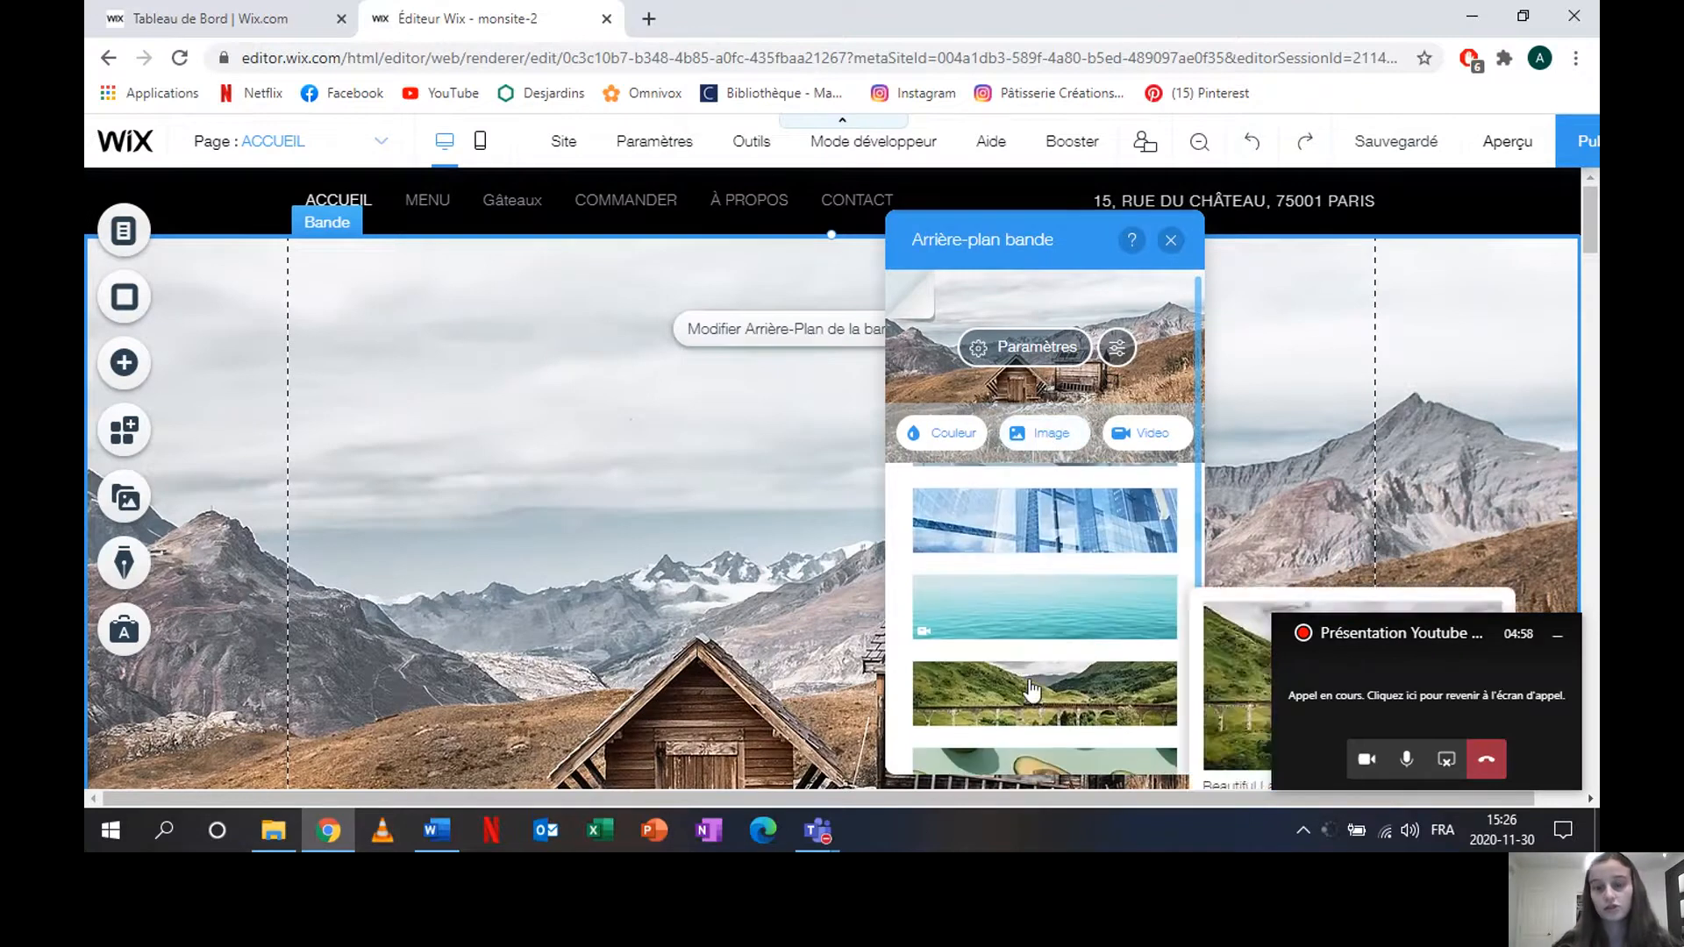
click(1032, 690)
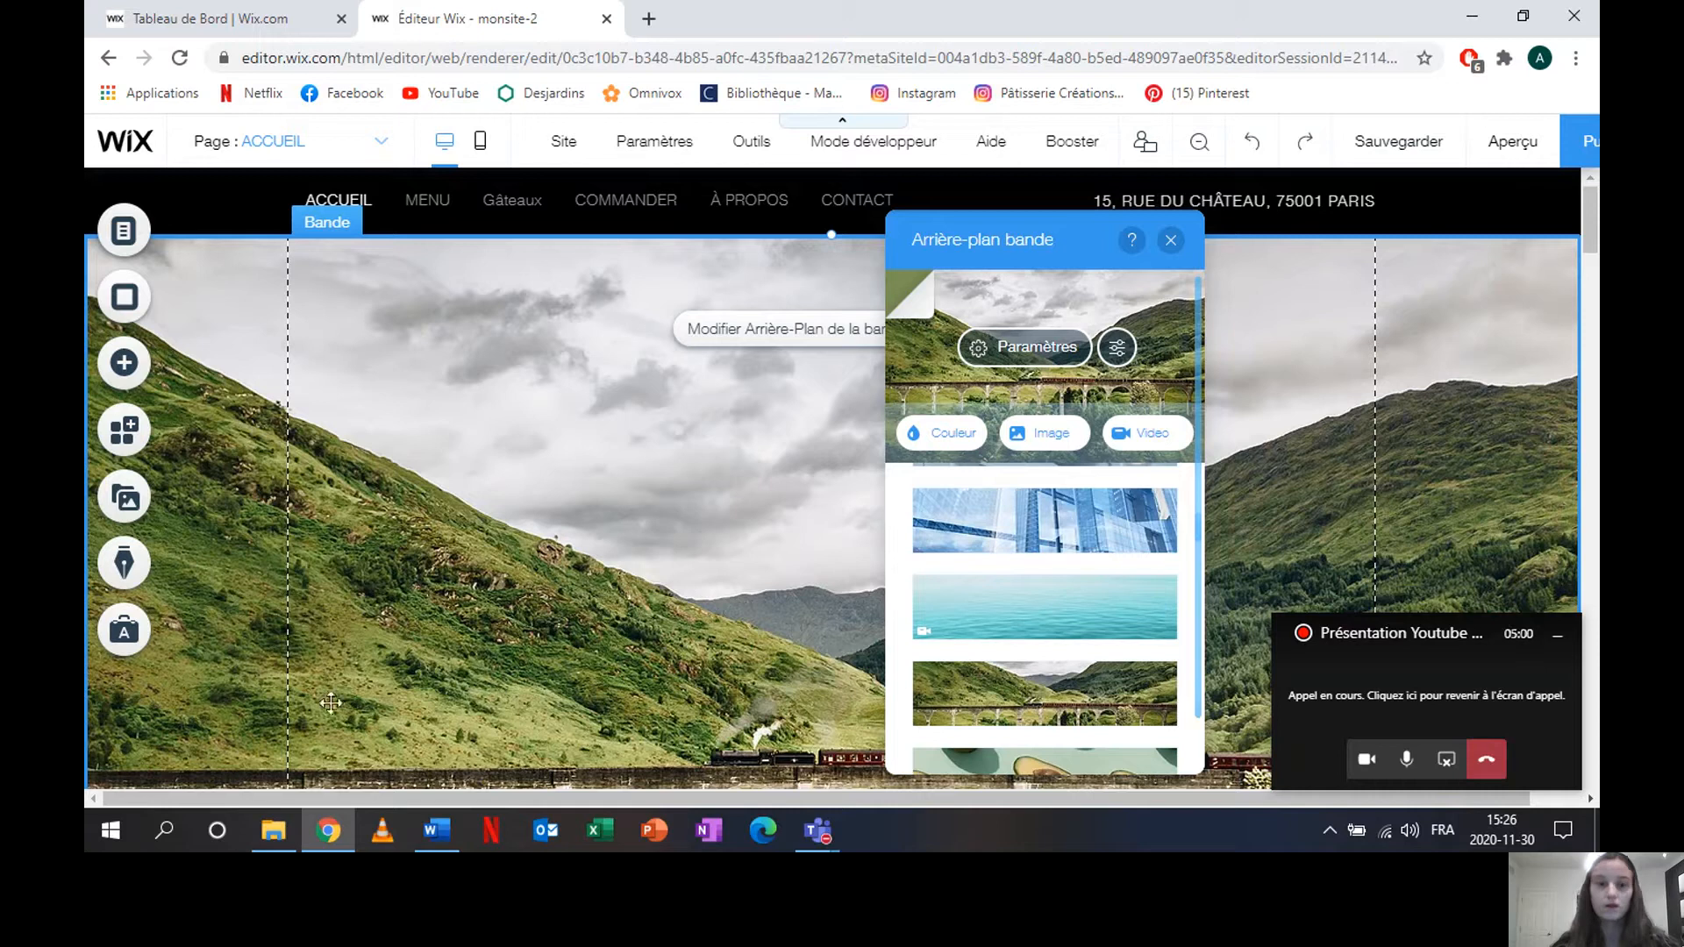
Step: View the Studio Photo adjustment settings for the strip's photo, then cancel without saving and close the background options
click(1119, 350)
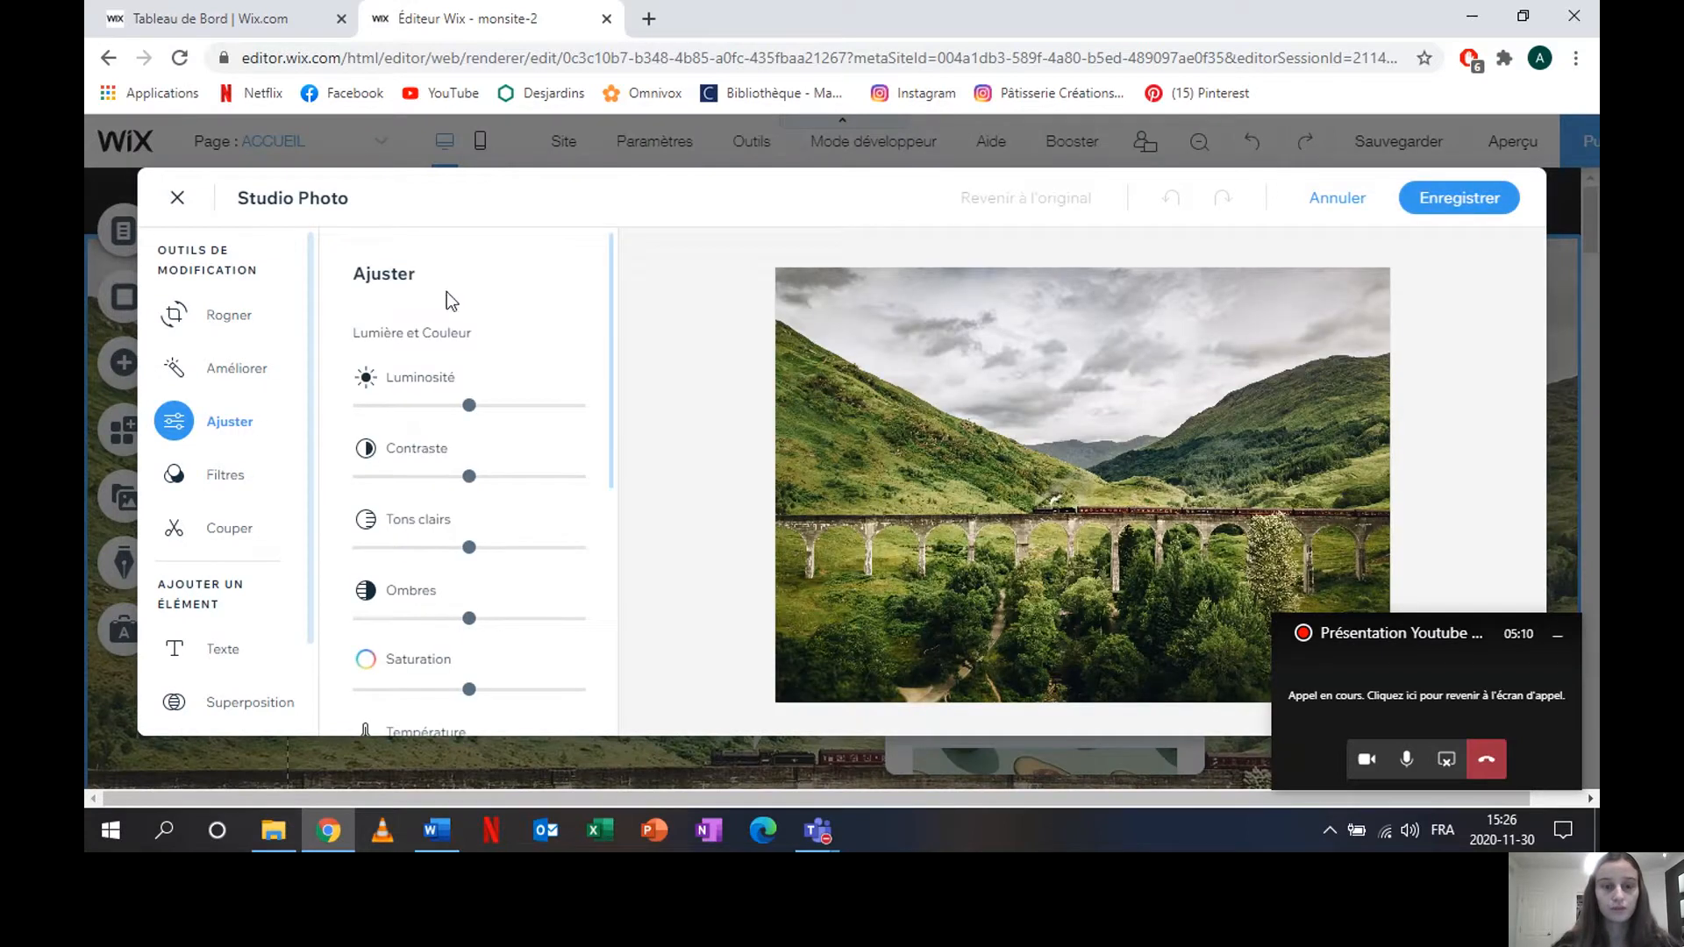
scroll(493, 507, down, 5)
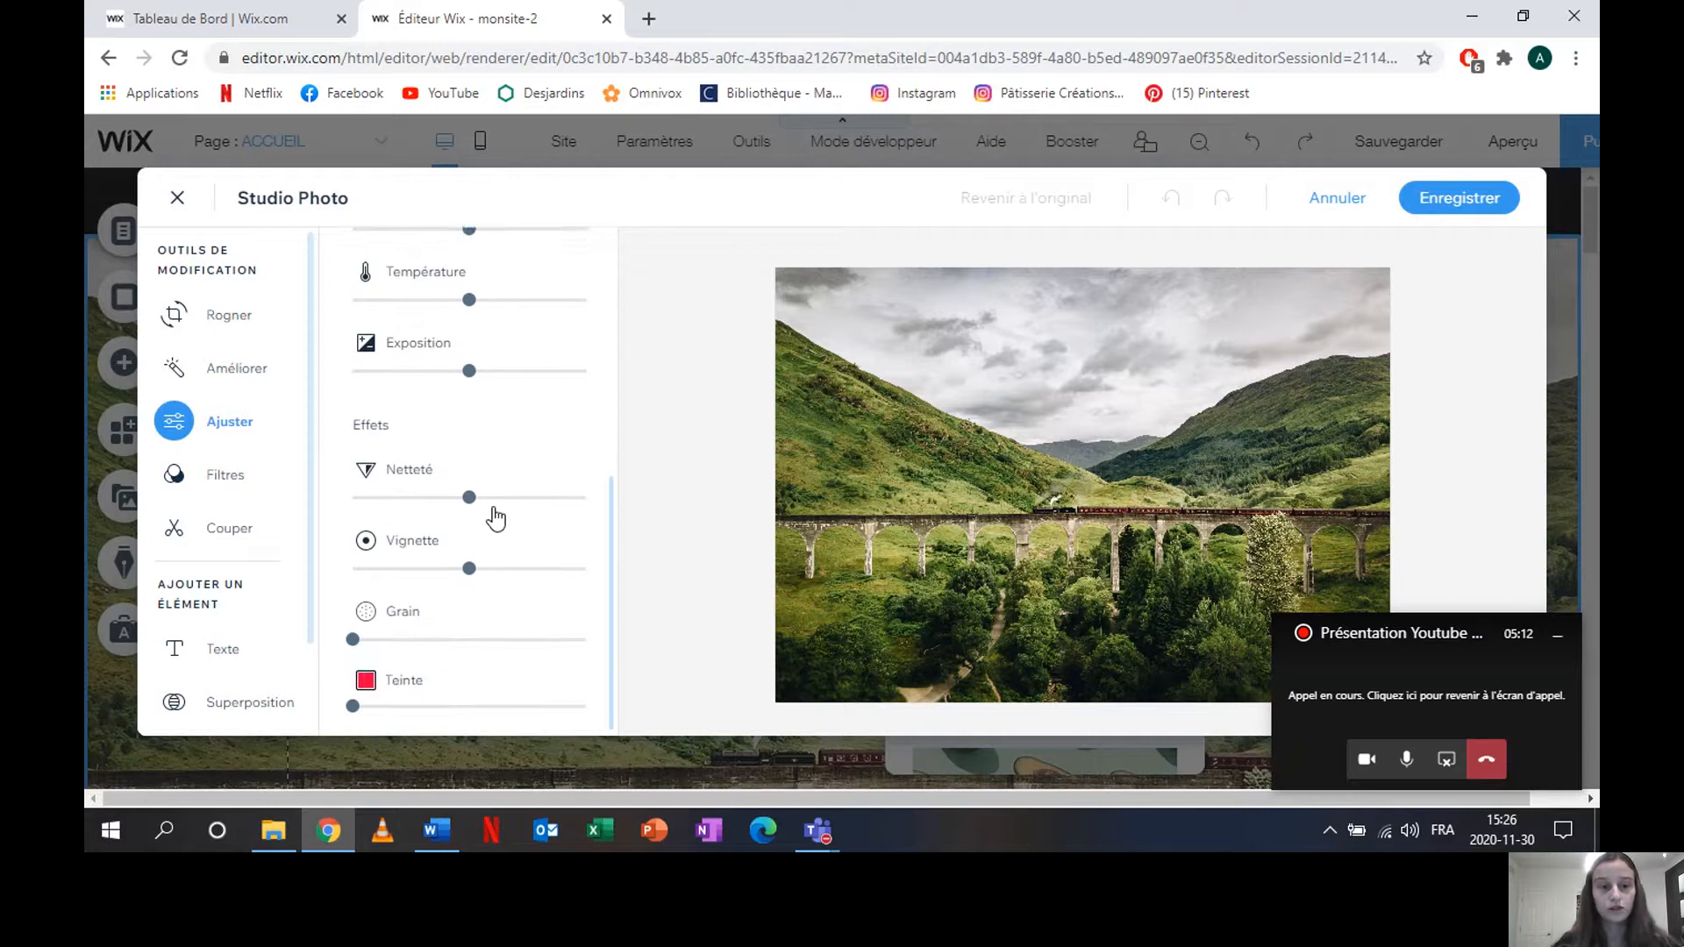
scroll(493, 513, up, 6)
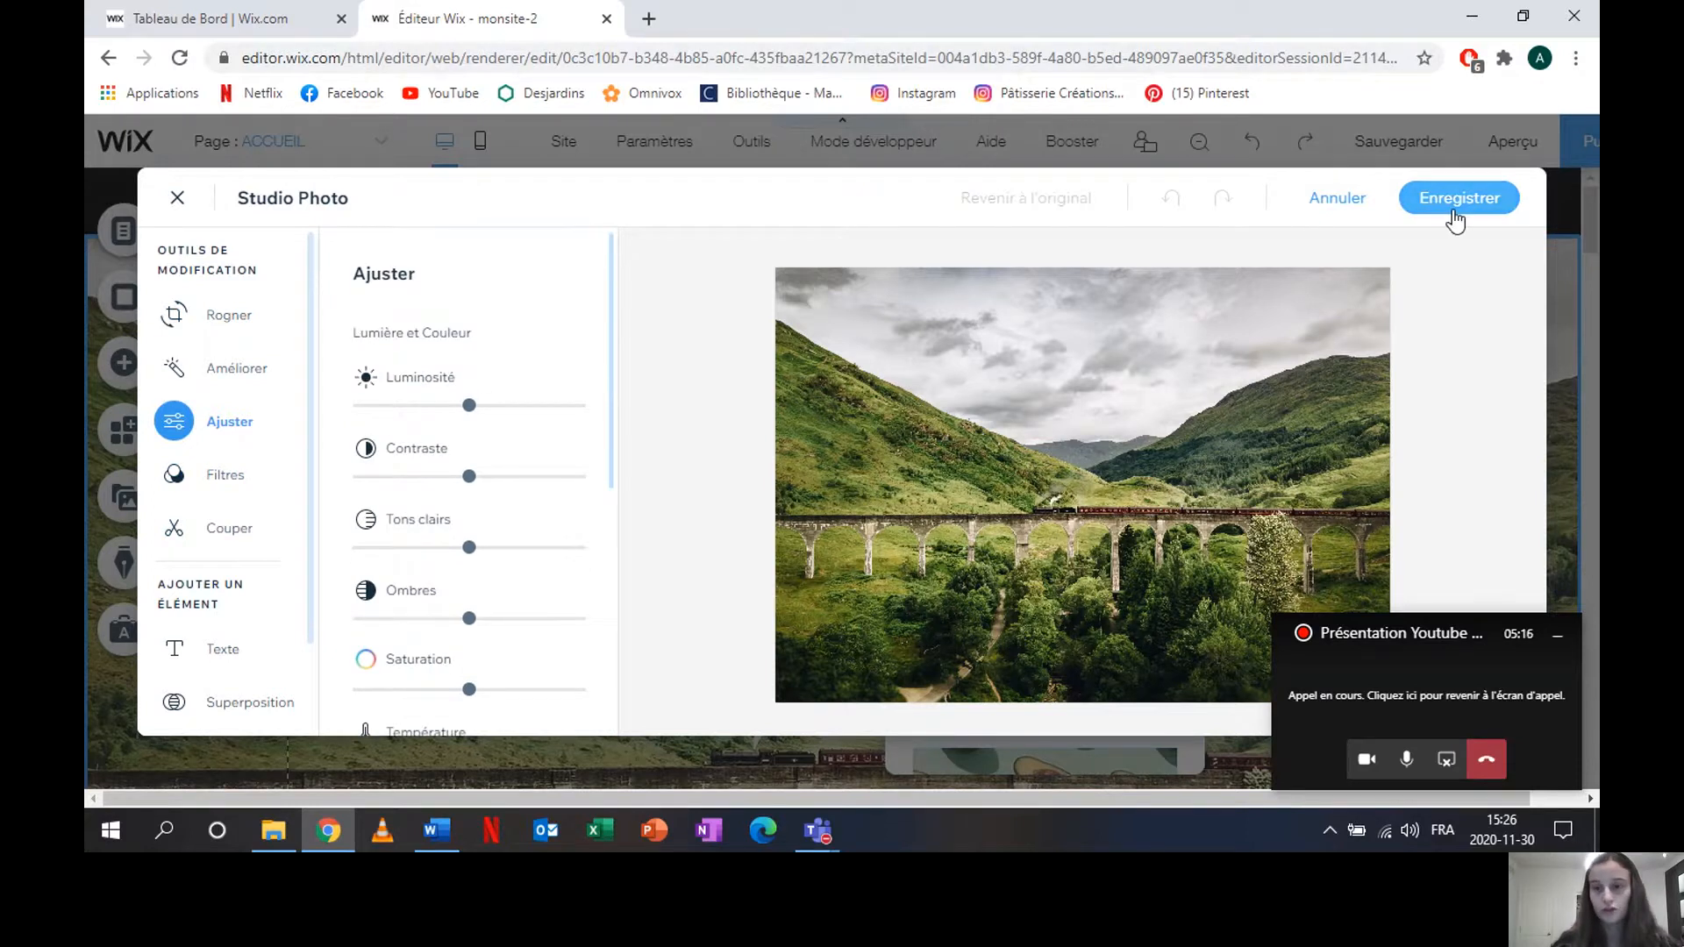
click(1331, 202)
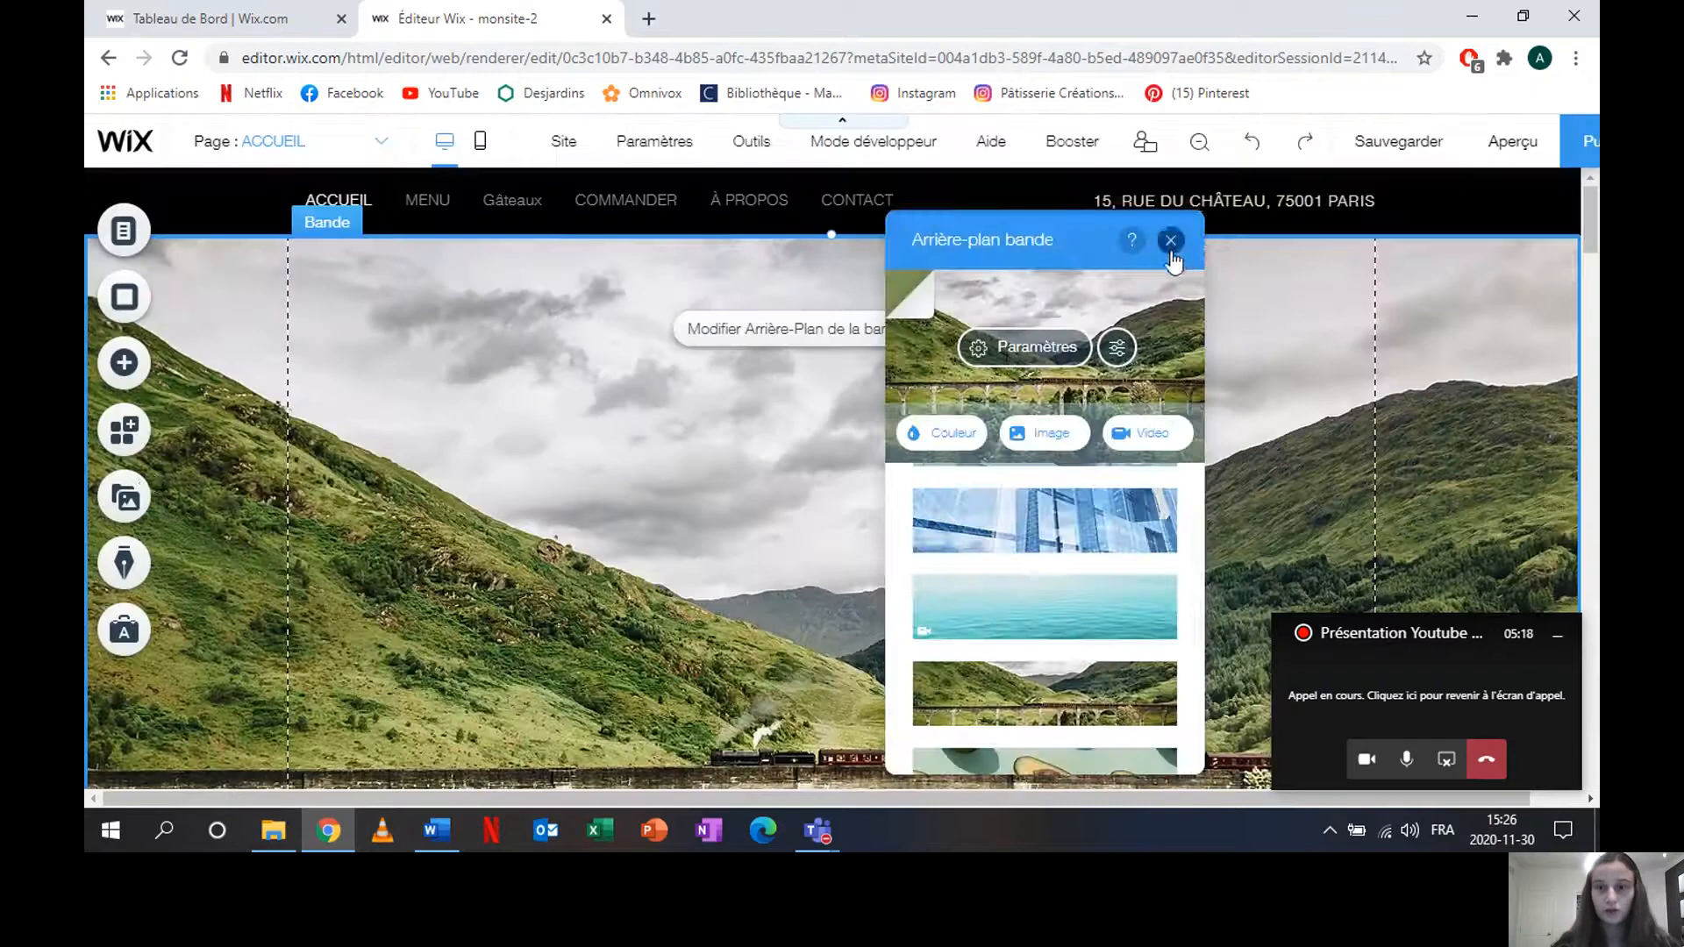
click(1169, 240)
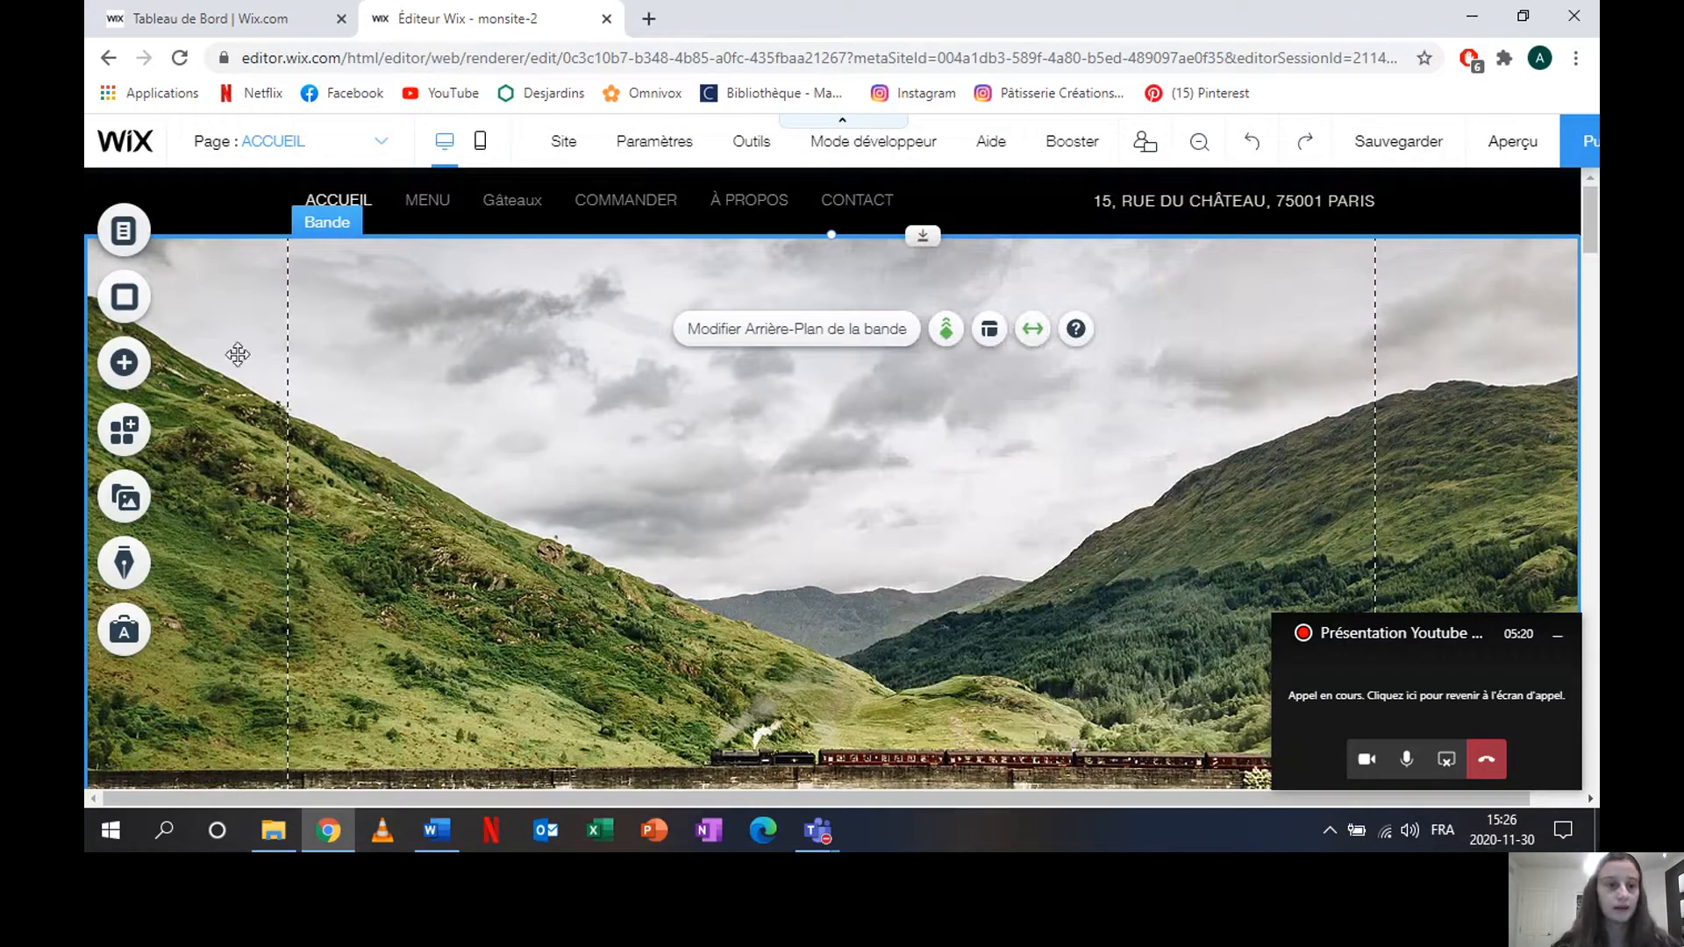
Step: Add a Titre 3 text to the strip, move it higher and widen its box so the text fits on one line
click(123, 363)
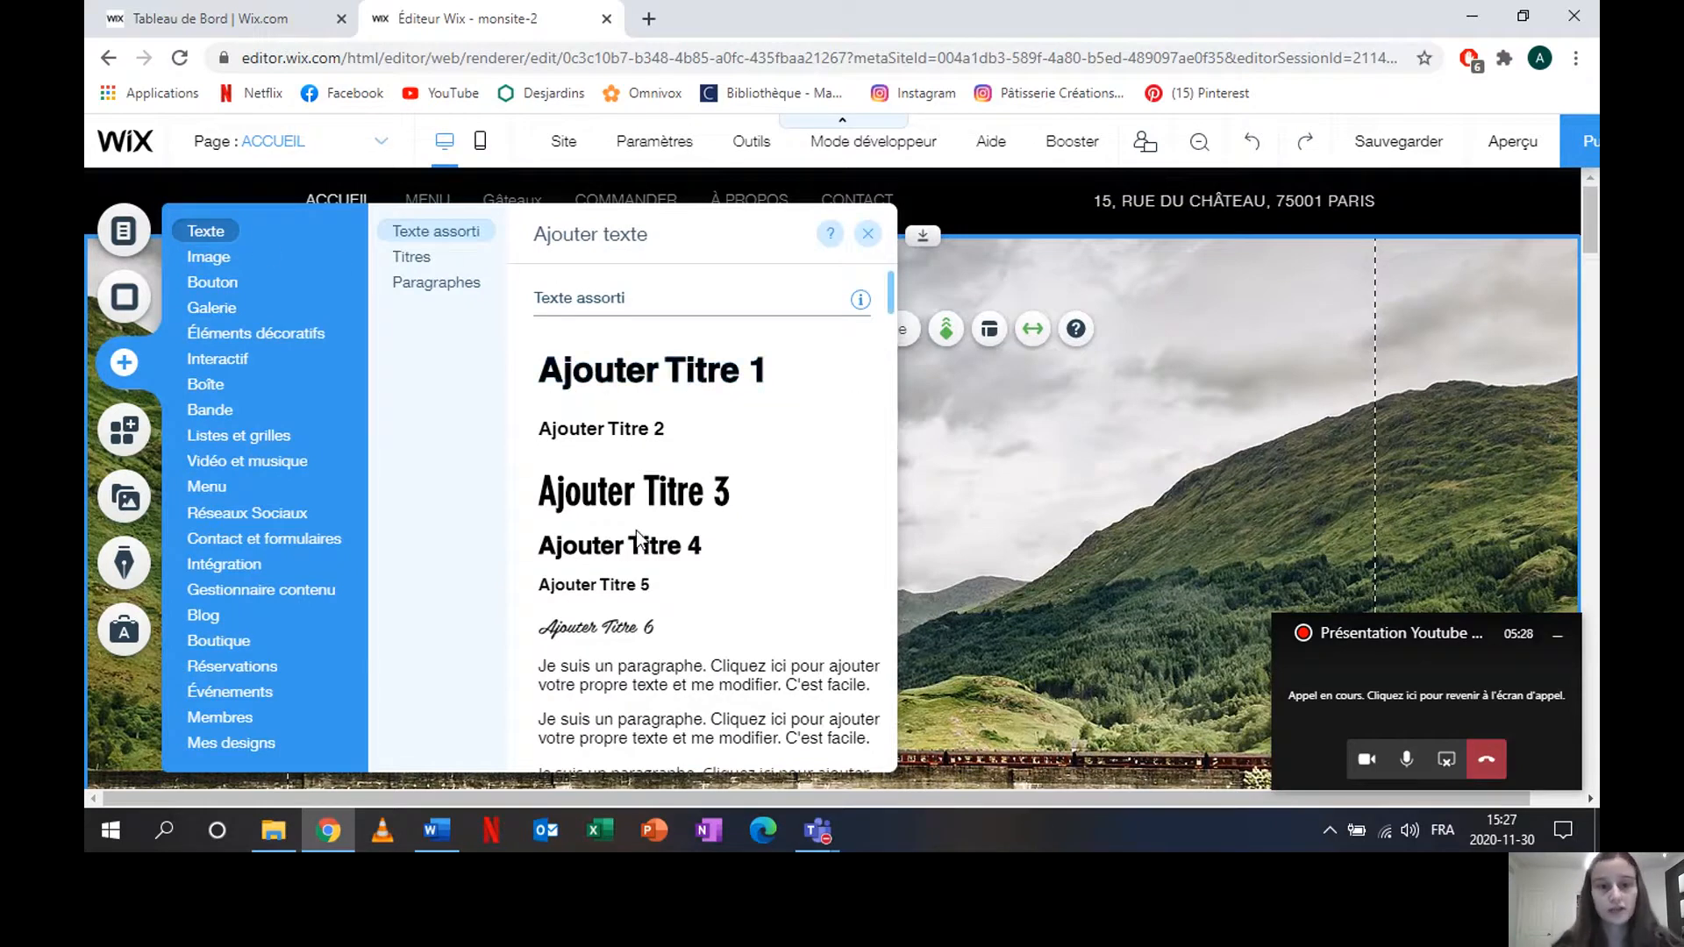
scroll(640, 537, down, 10)
scroll(667, 544, up, 10)
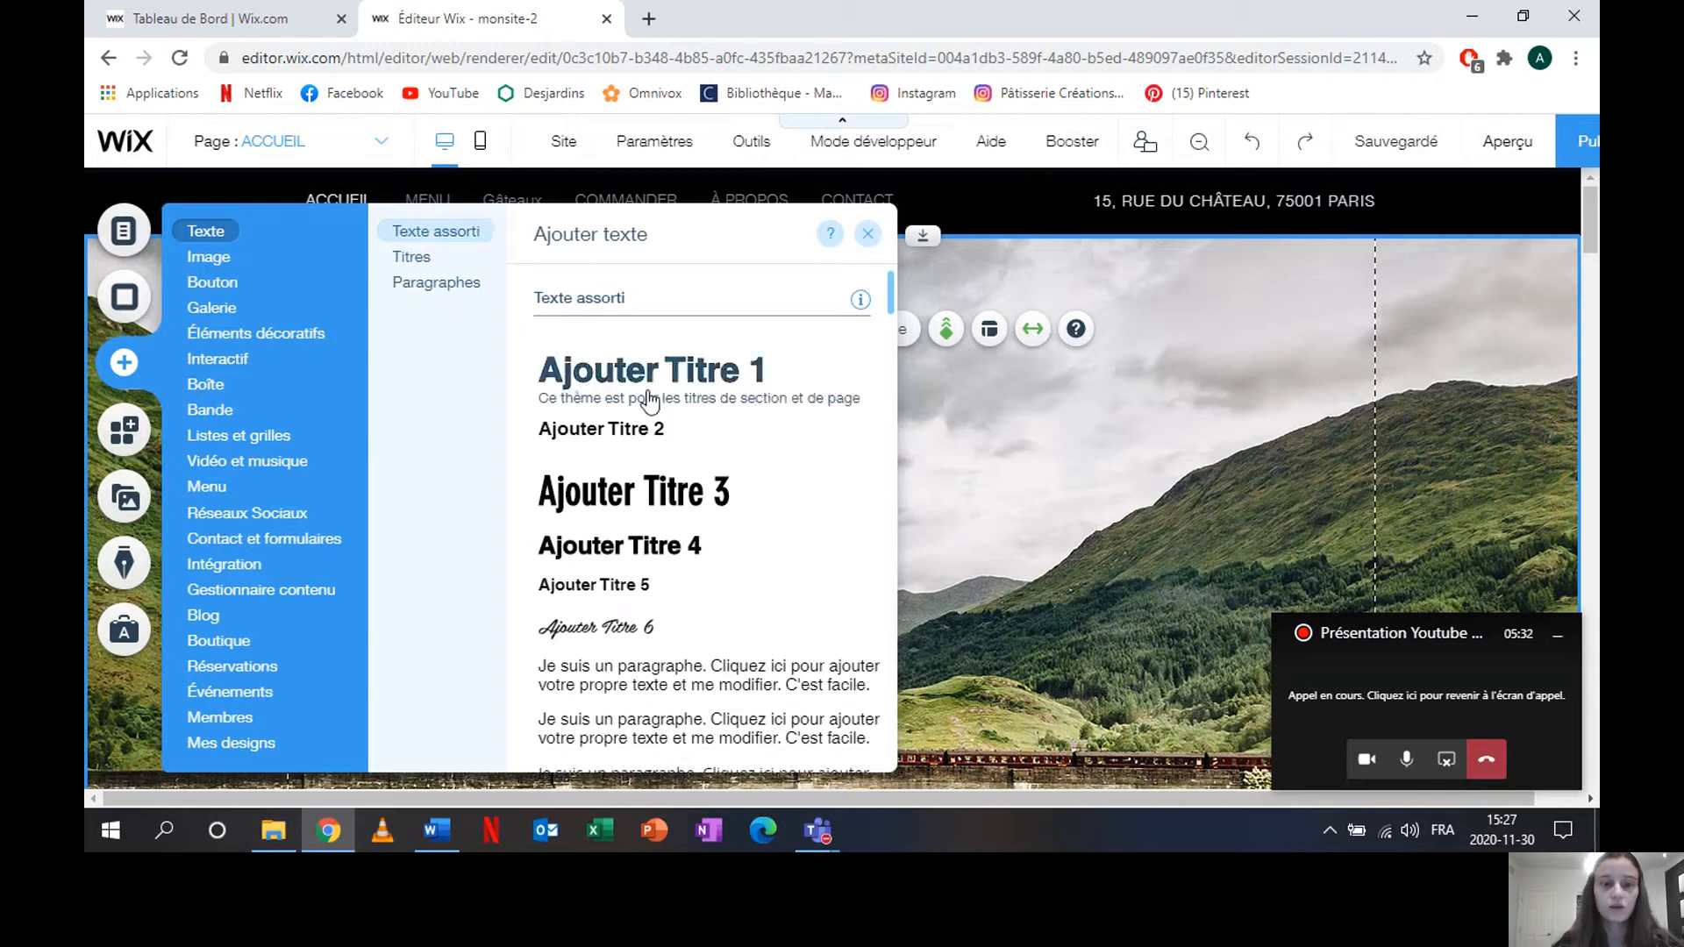
click(597, 493)
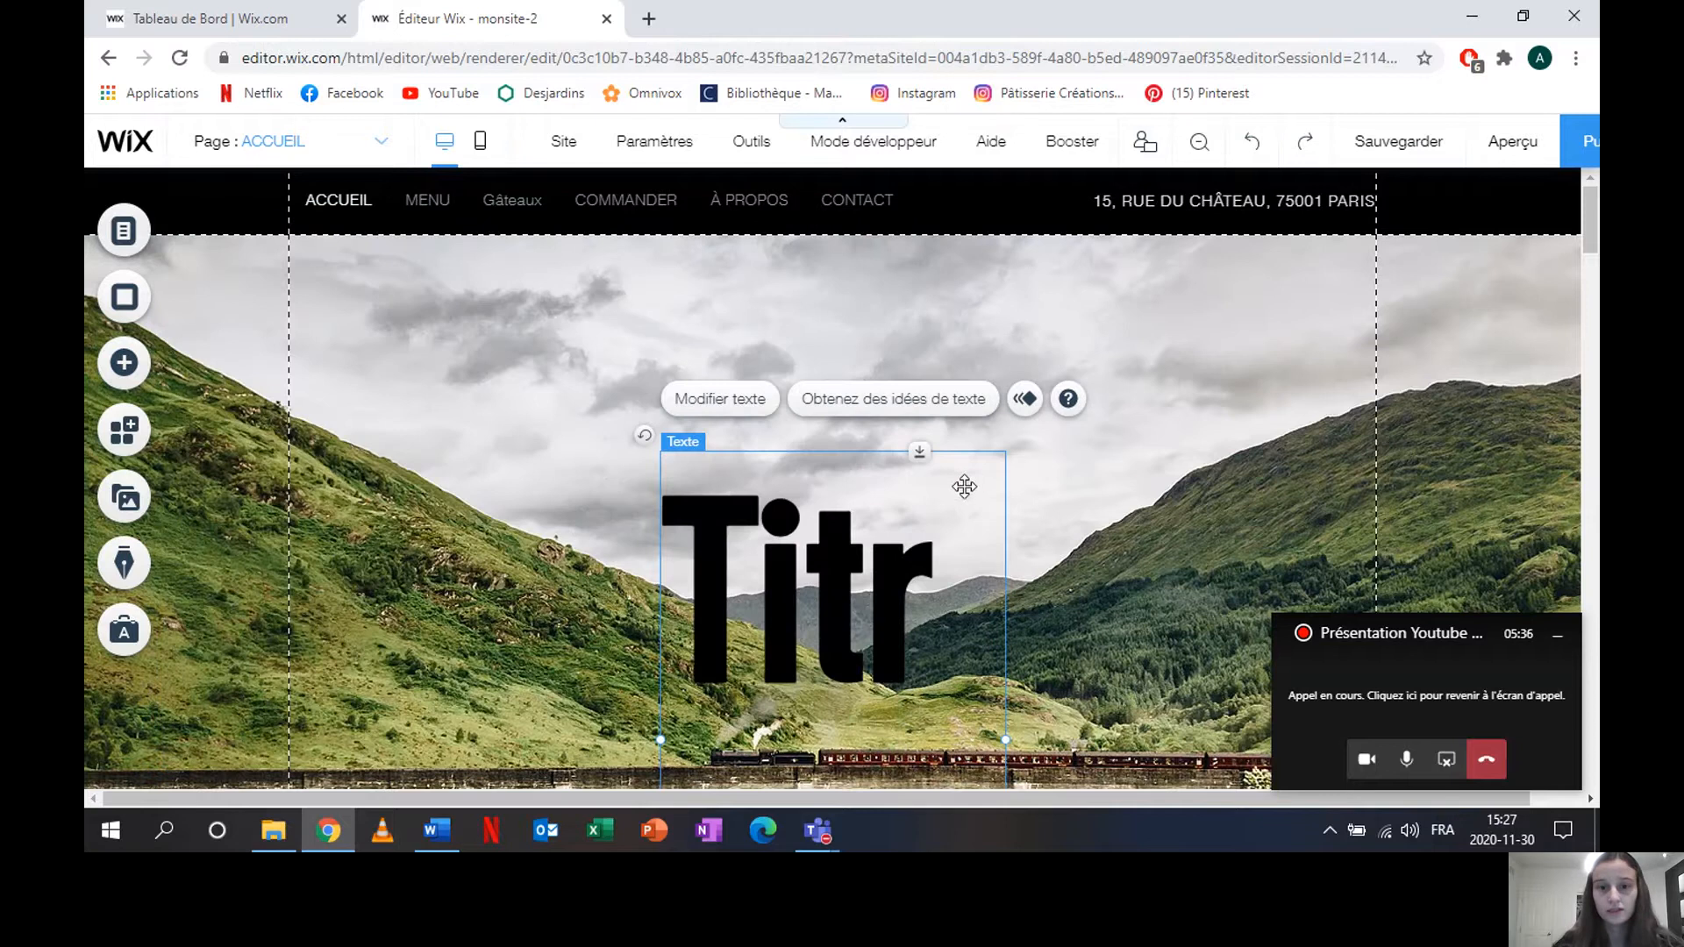
drag(960, 486, 913, 368)
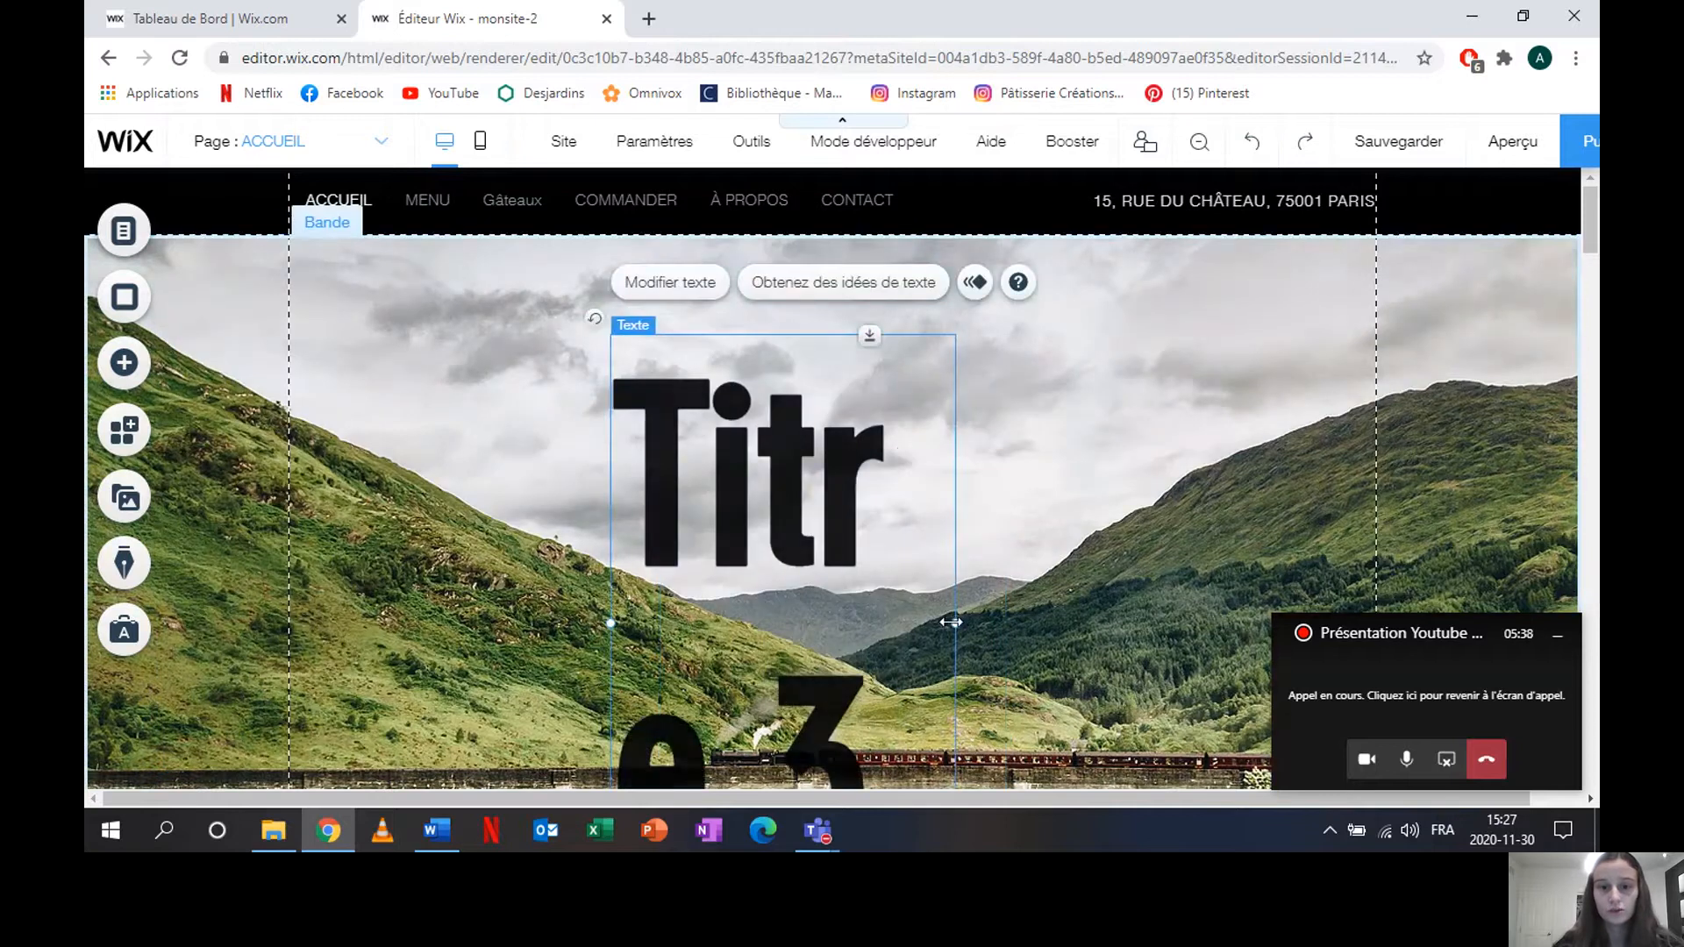
drag(958, 620, 1150, 572)
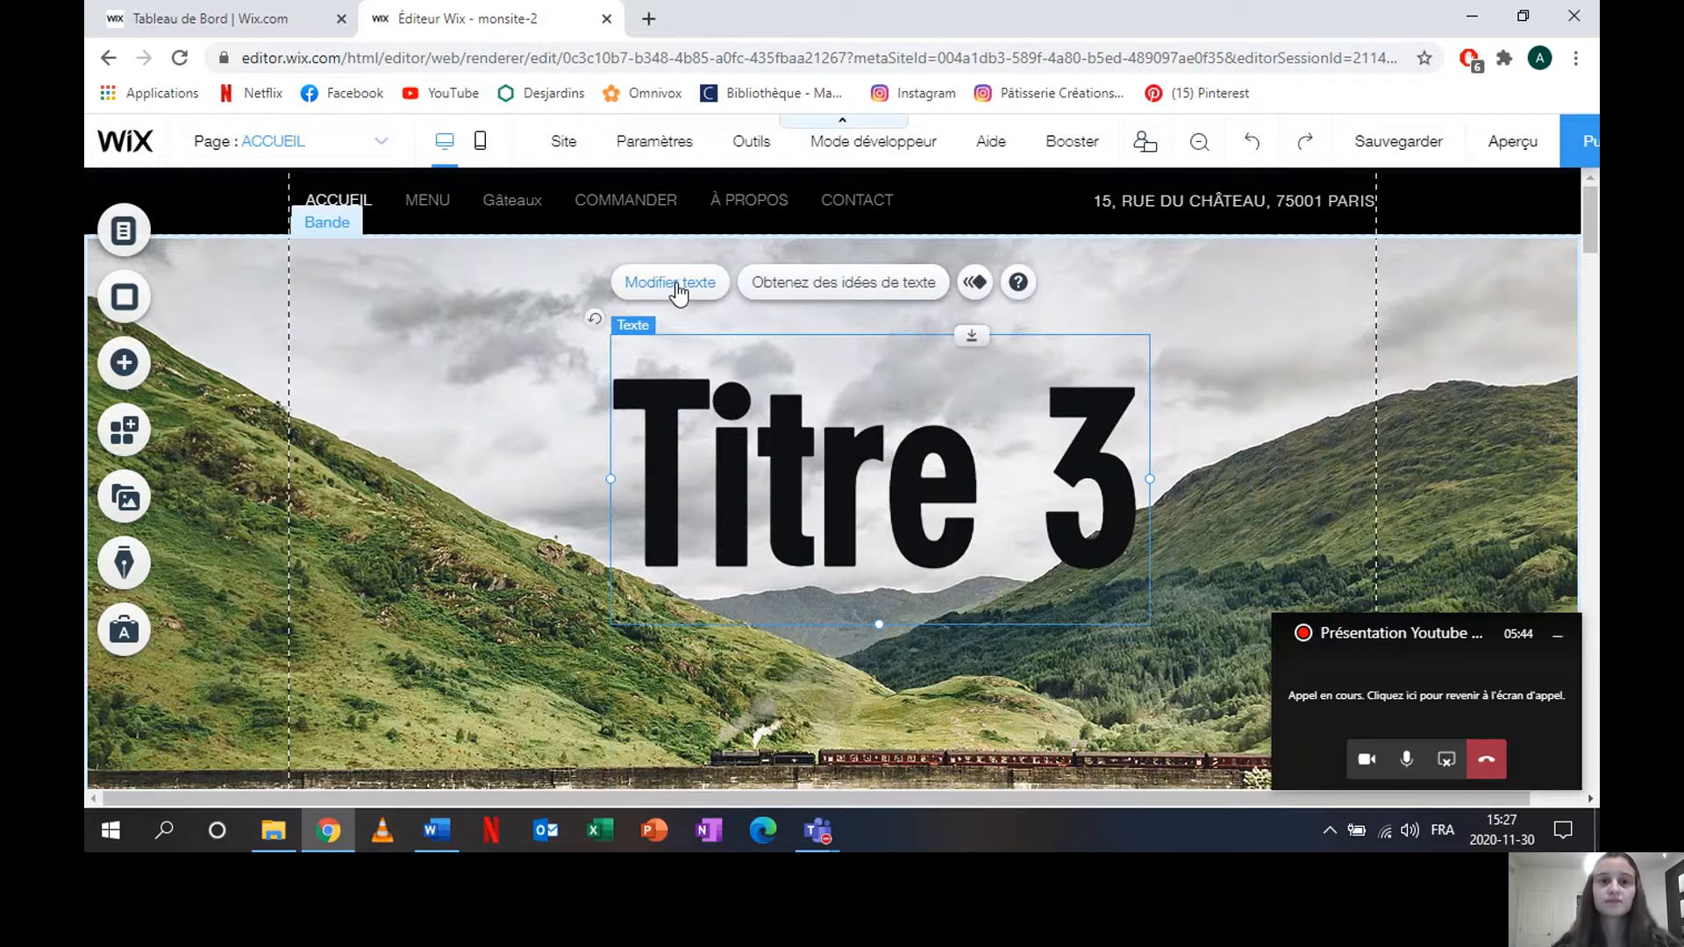
Step: Set the Titre 3 text's font size to 75 px, keeping the text settings clear of the title
click(678, 285)
drag(1308, 305, 597, 219)
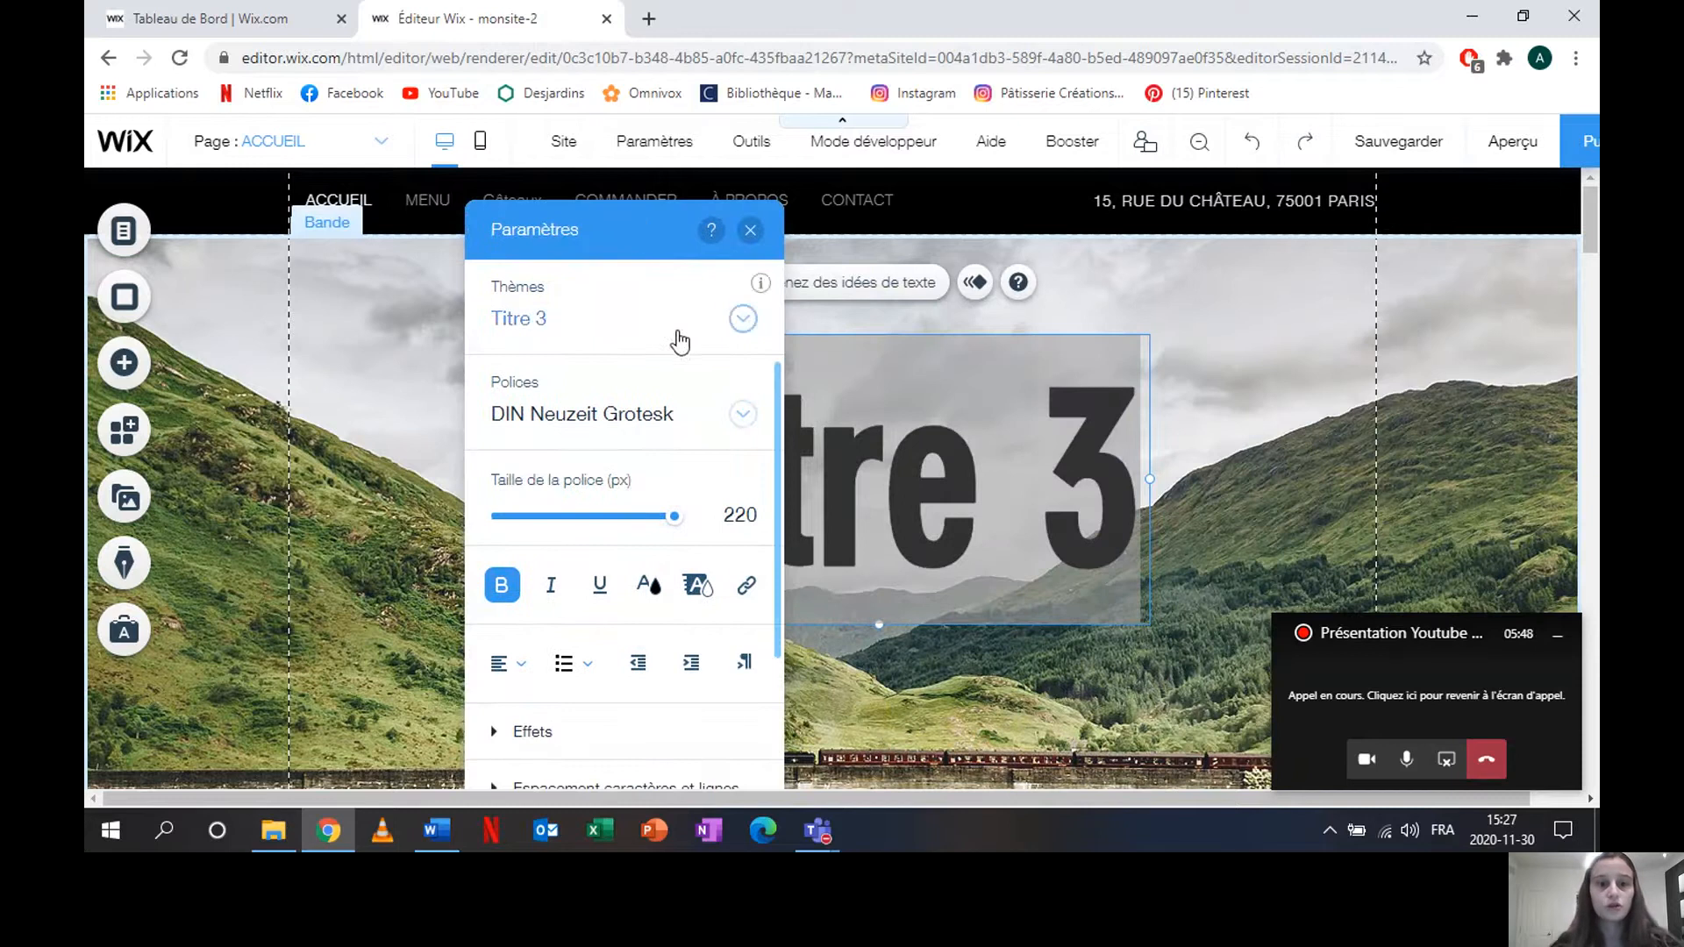
drag(673, 517, 572, 515)
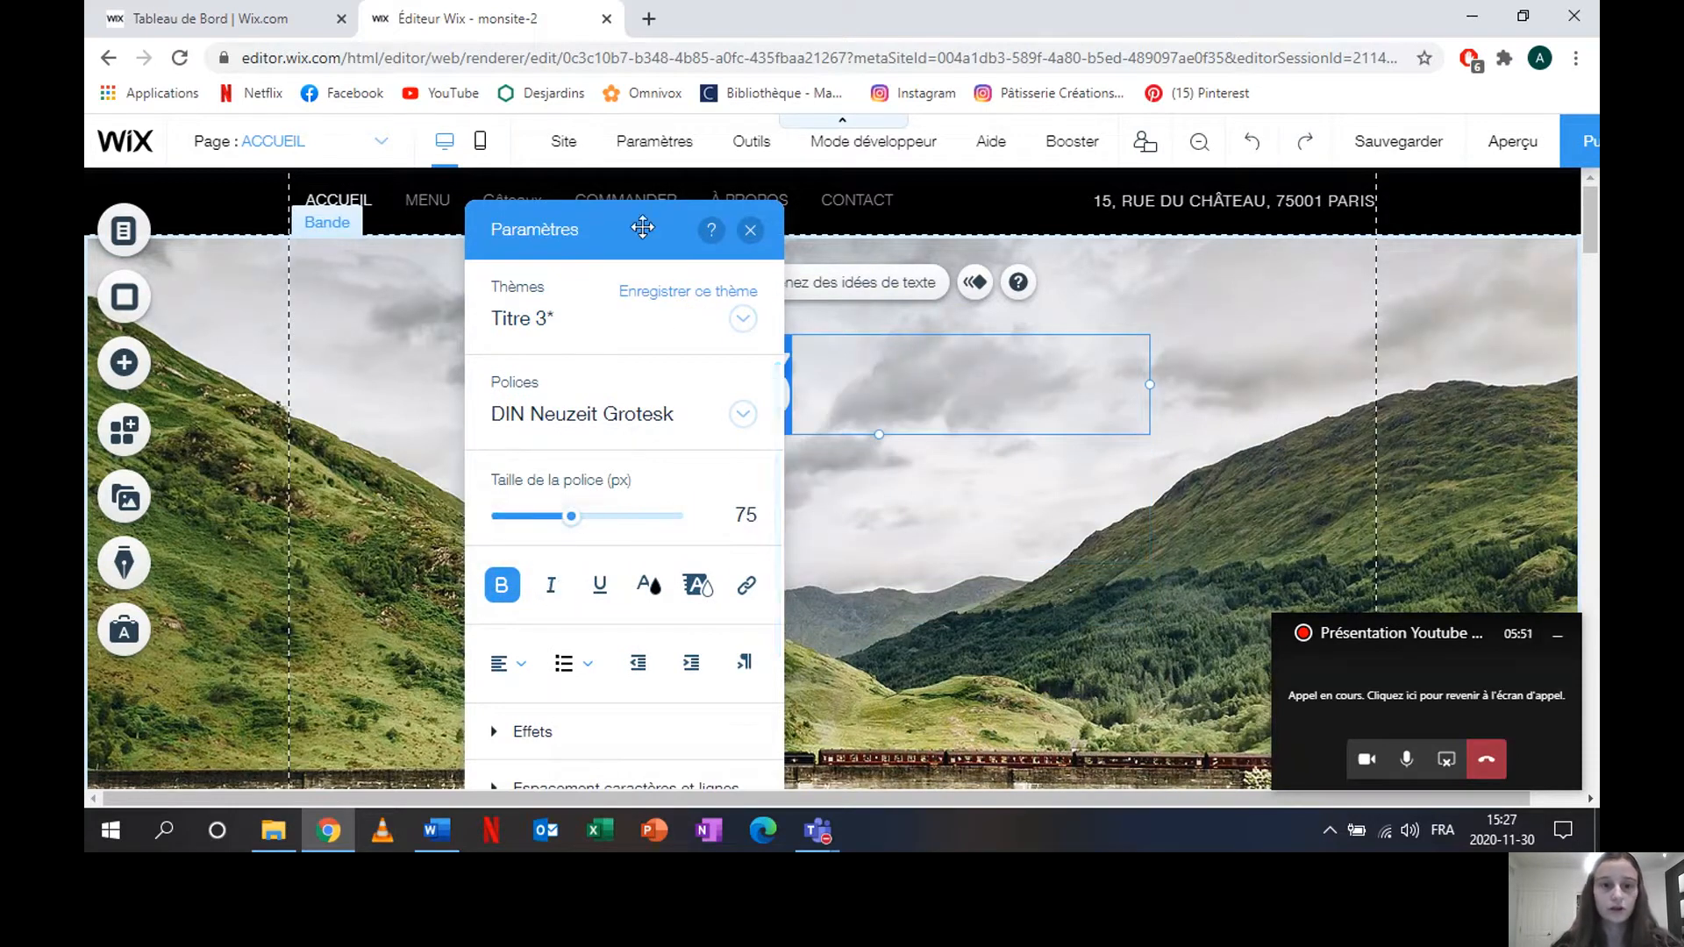
drag(643, 227, 468, 222)
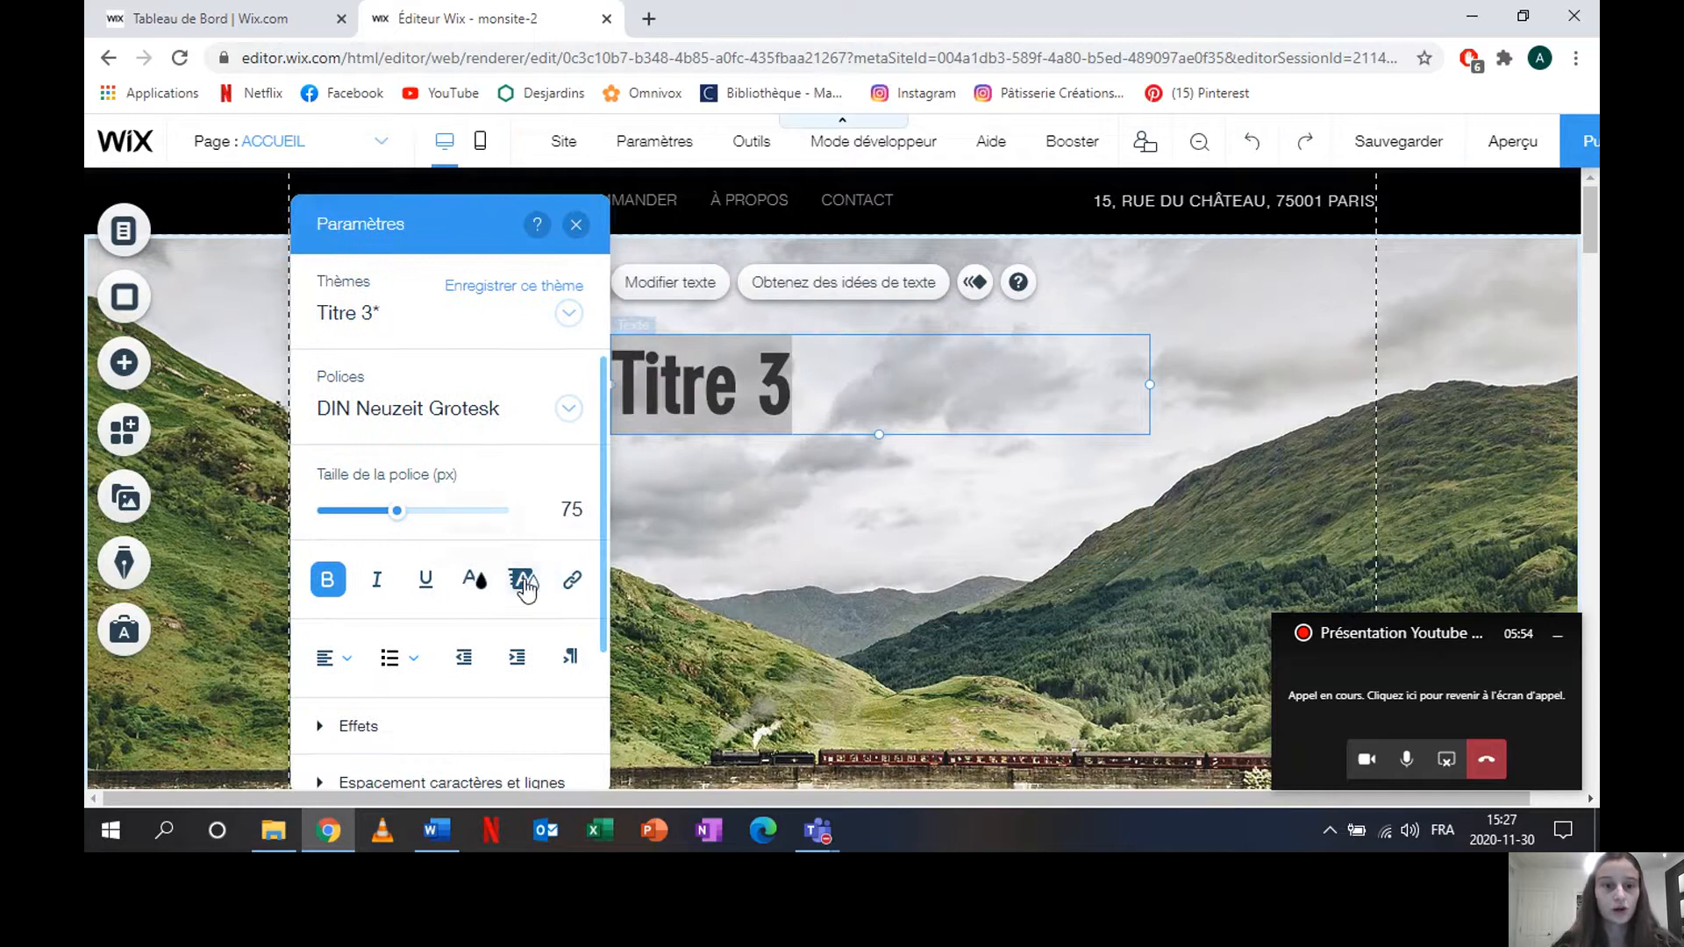
Step: Review the title's link destinations, remaining text settings and available animations without applying any
click(573, 580)
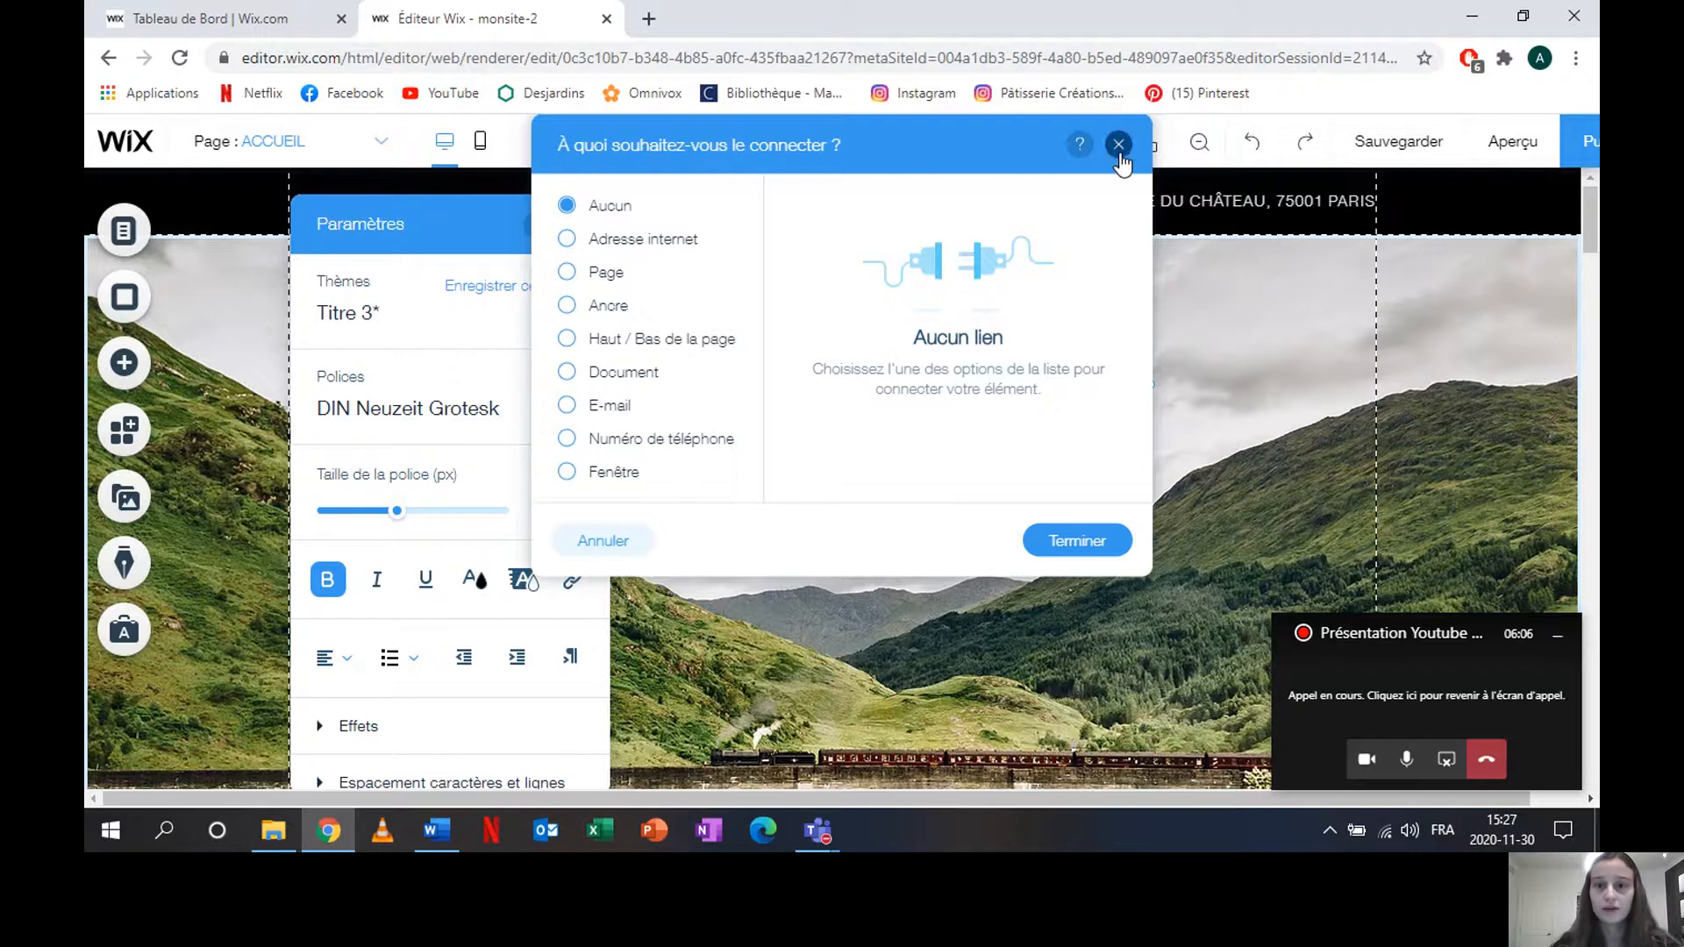
click(1118, 146)
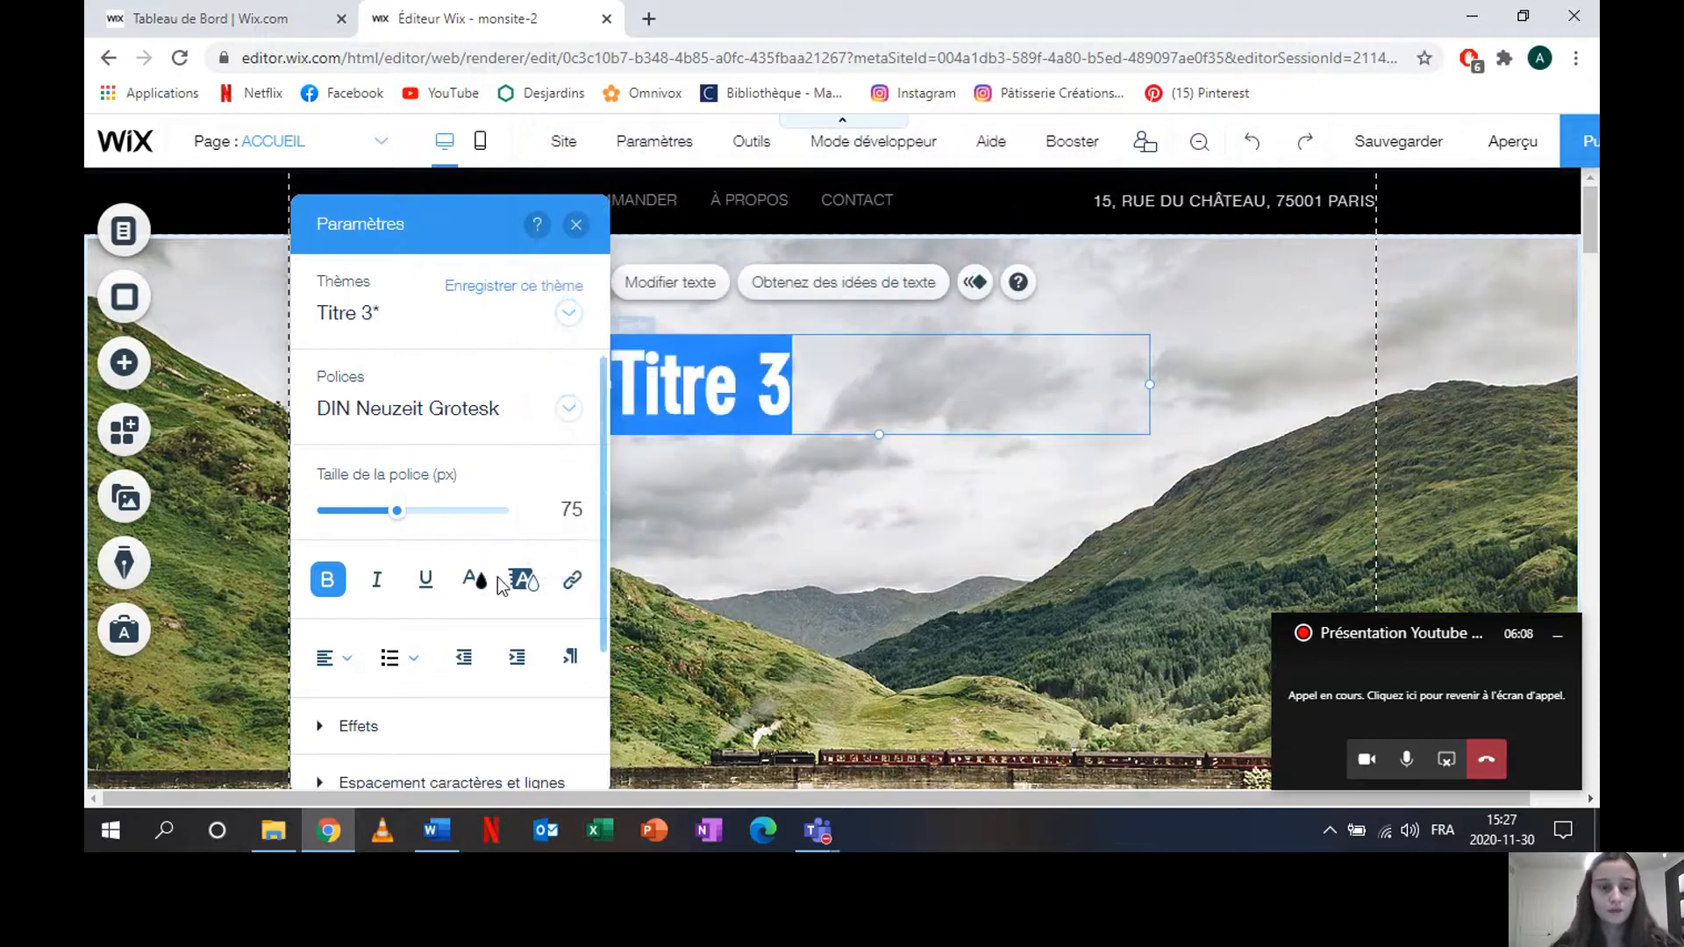
scroll(403, 605, down, 2)
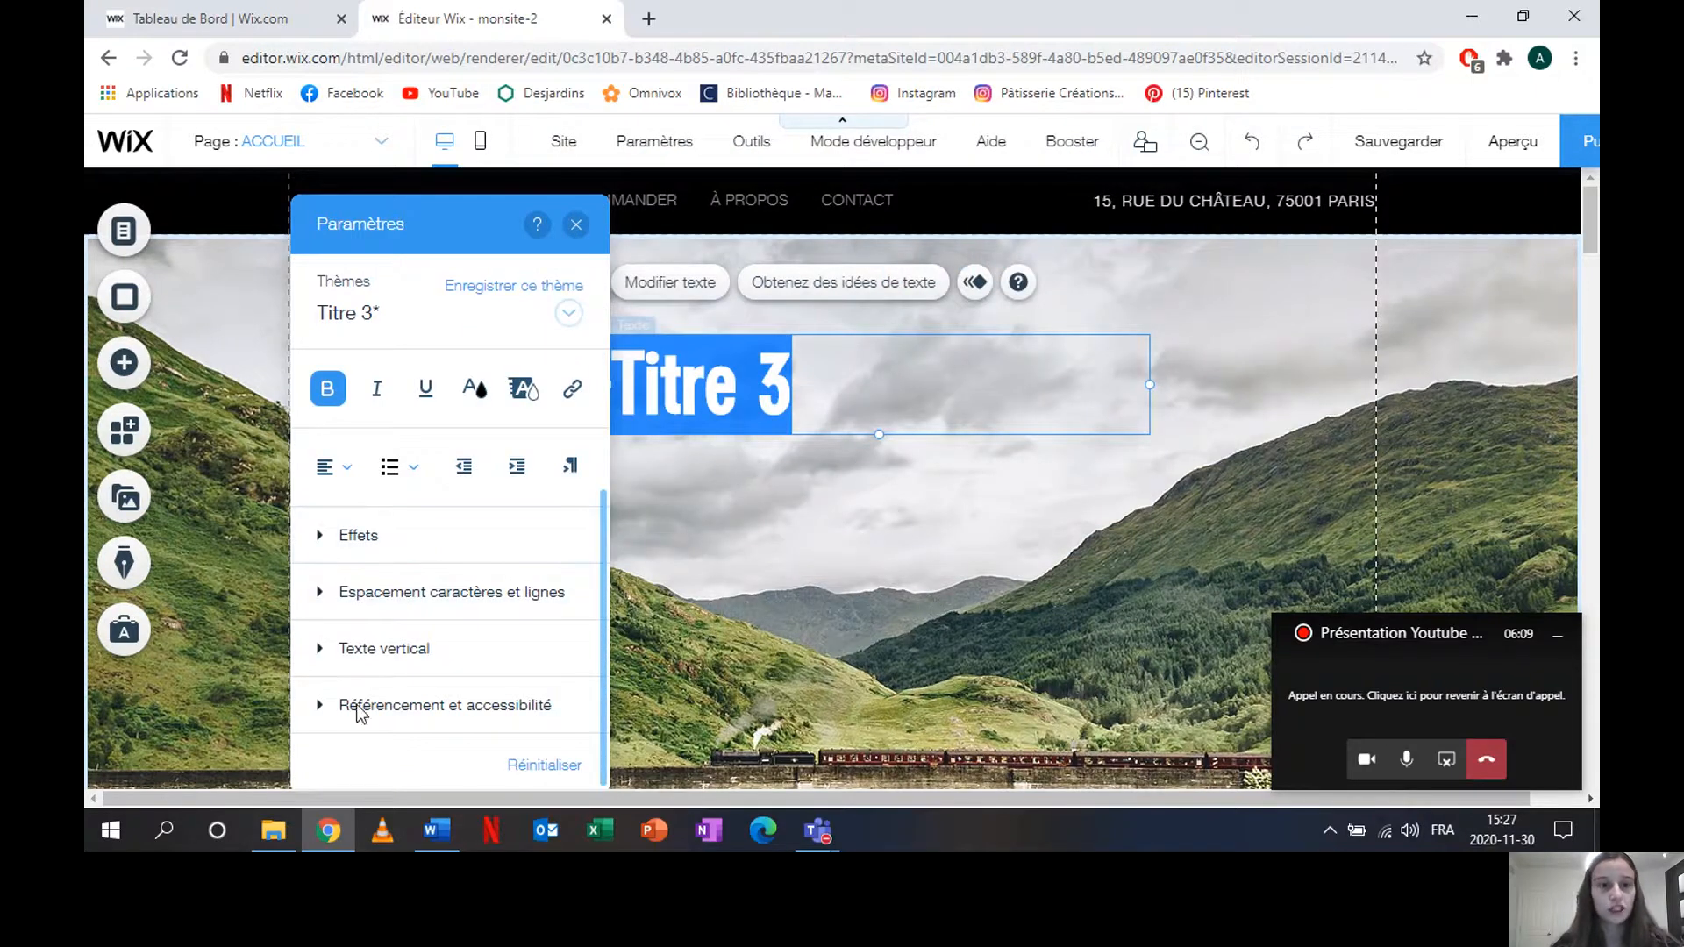
click(579, 225)
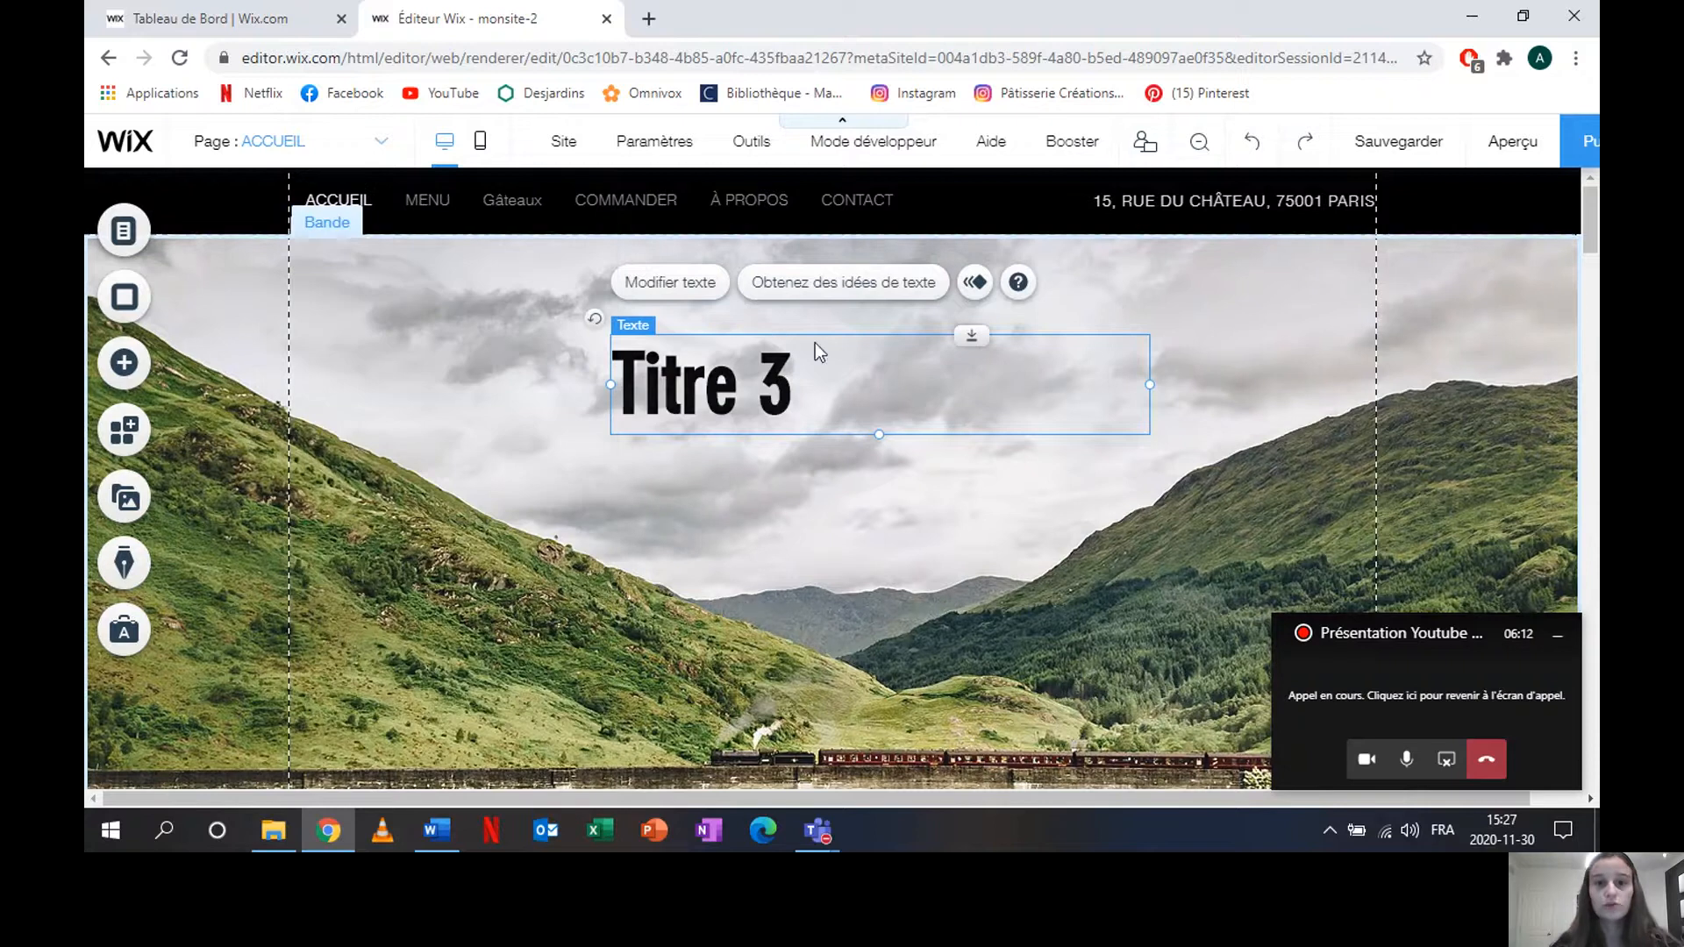
click(981, 290)
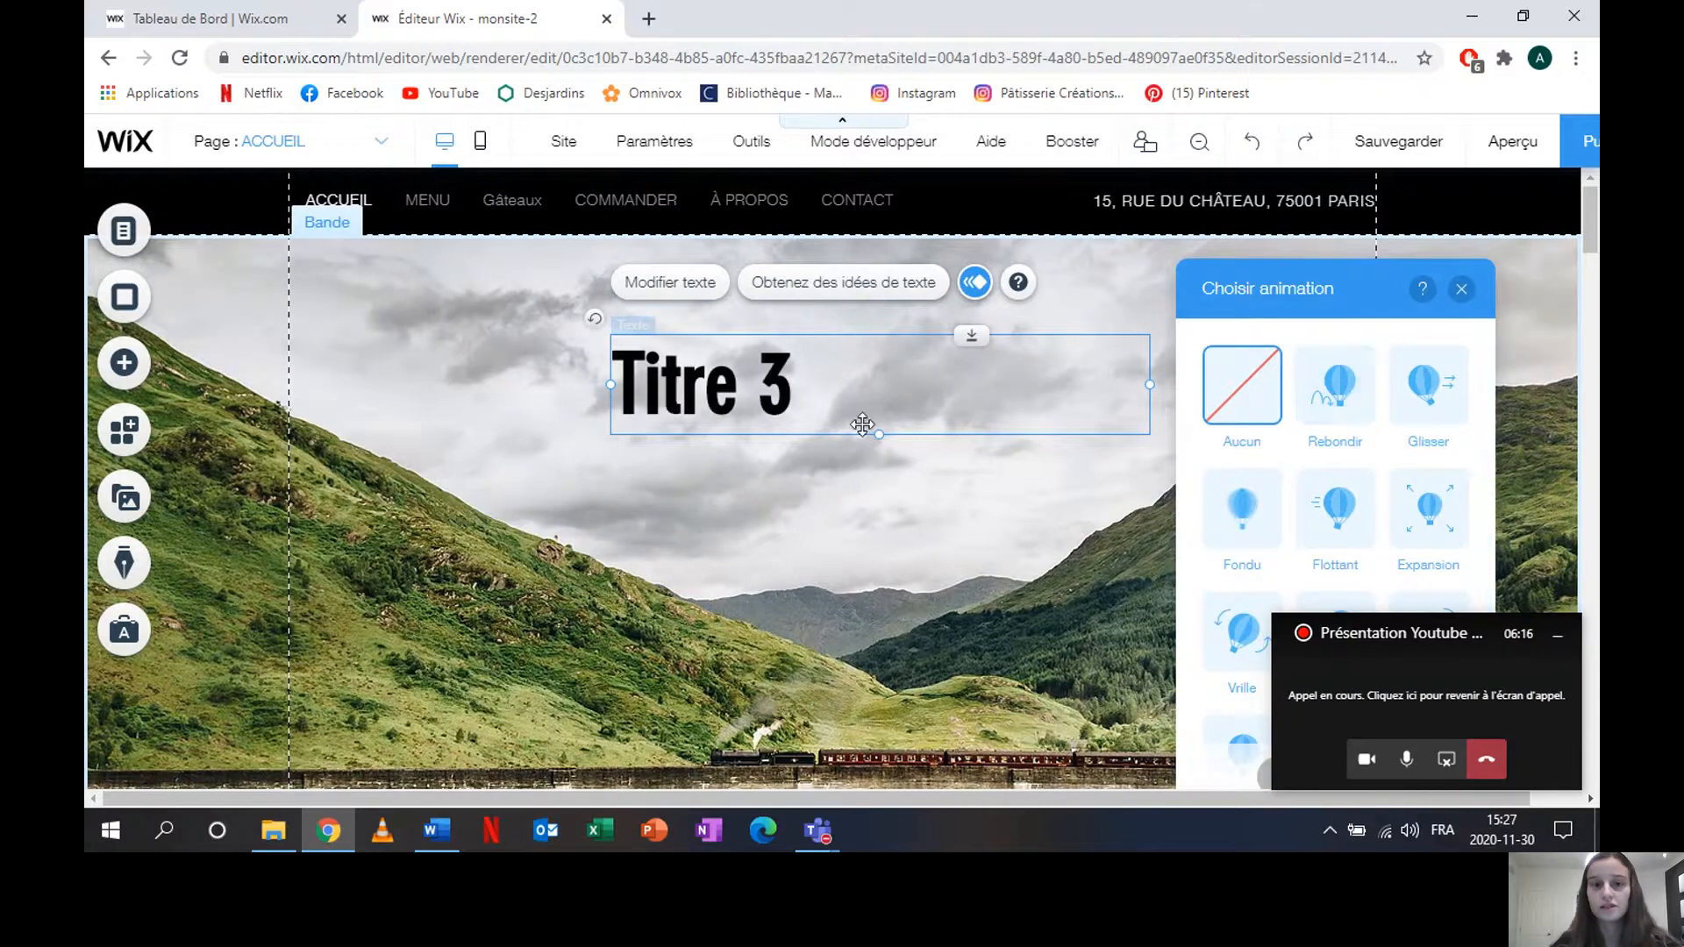
Step: Close the animation choices and delete the Titre 3 text from the strip
click(698, 507)
click(765, 395)
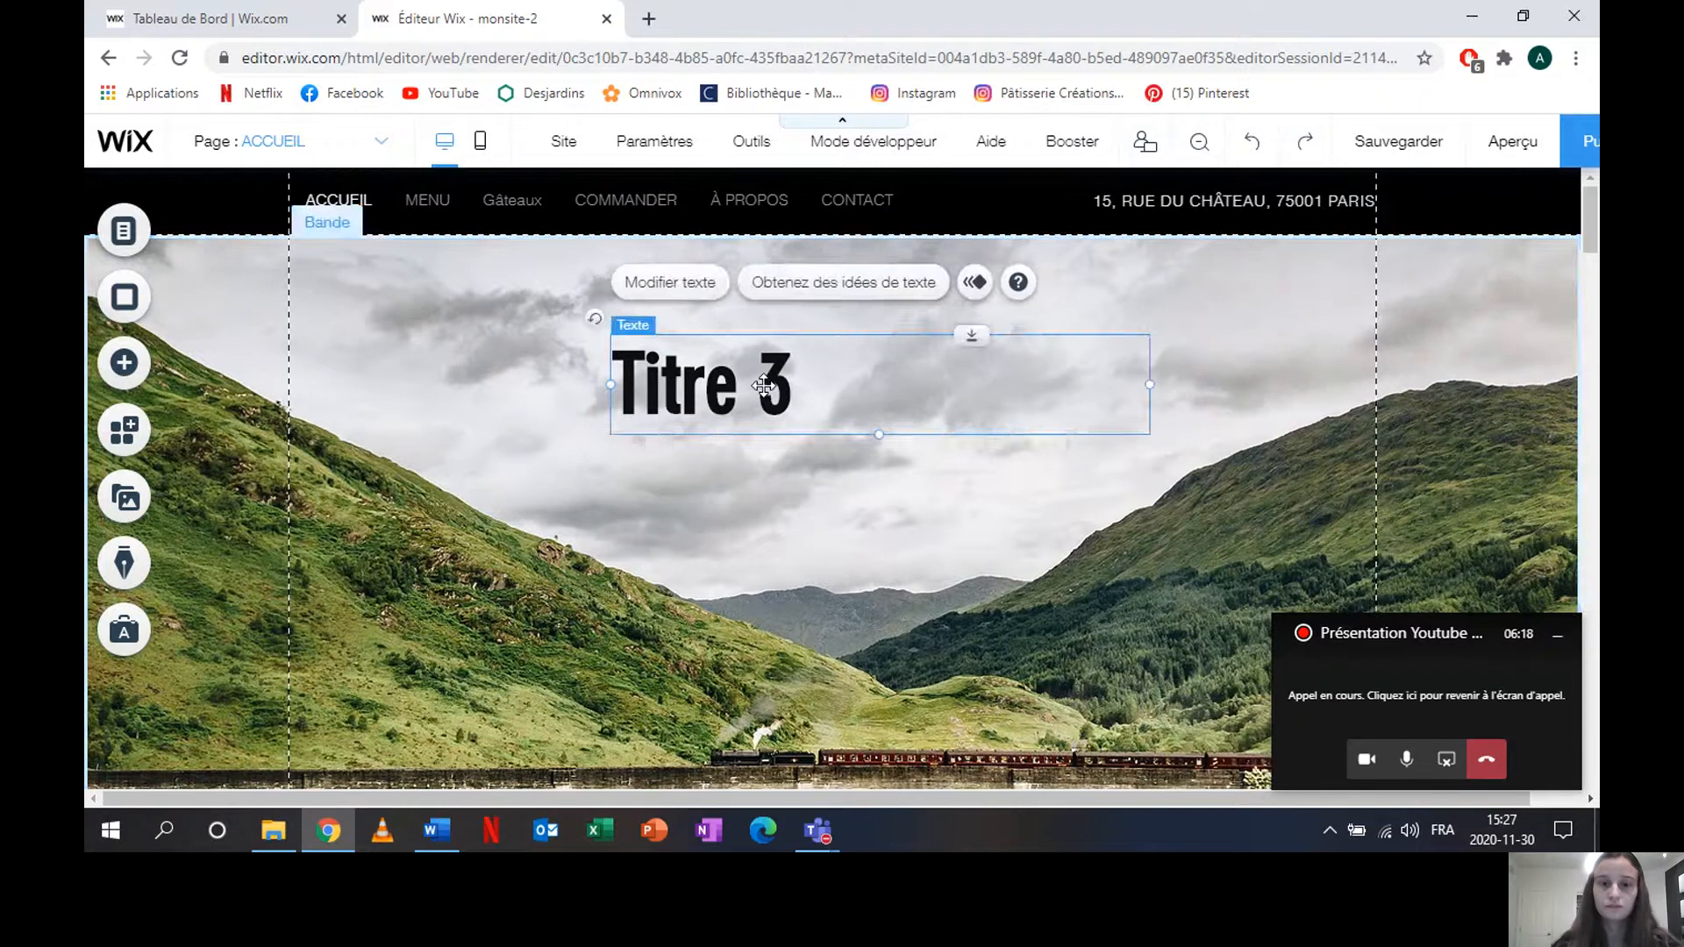
key(Delete)
Step: Examine the sources available for adding an image, including personal uploads and the Wix image collections
click(124, 362)
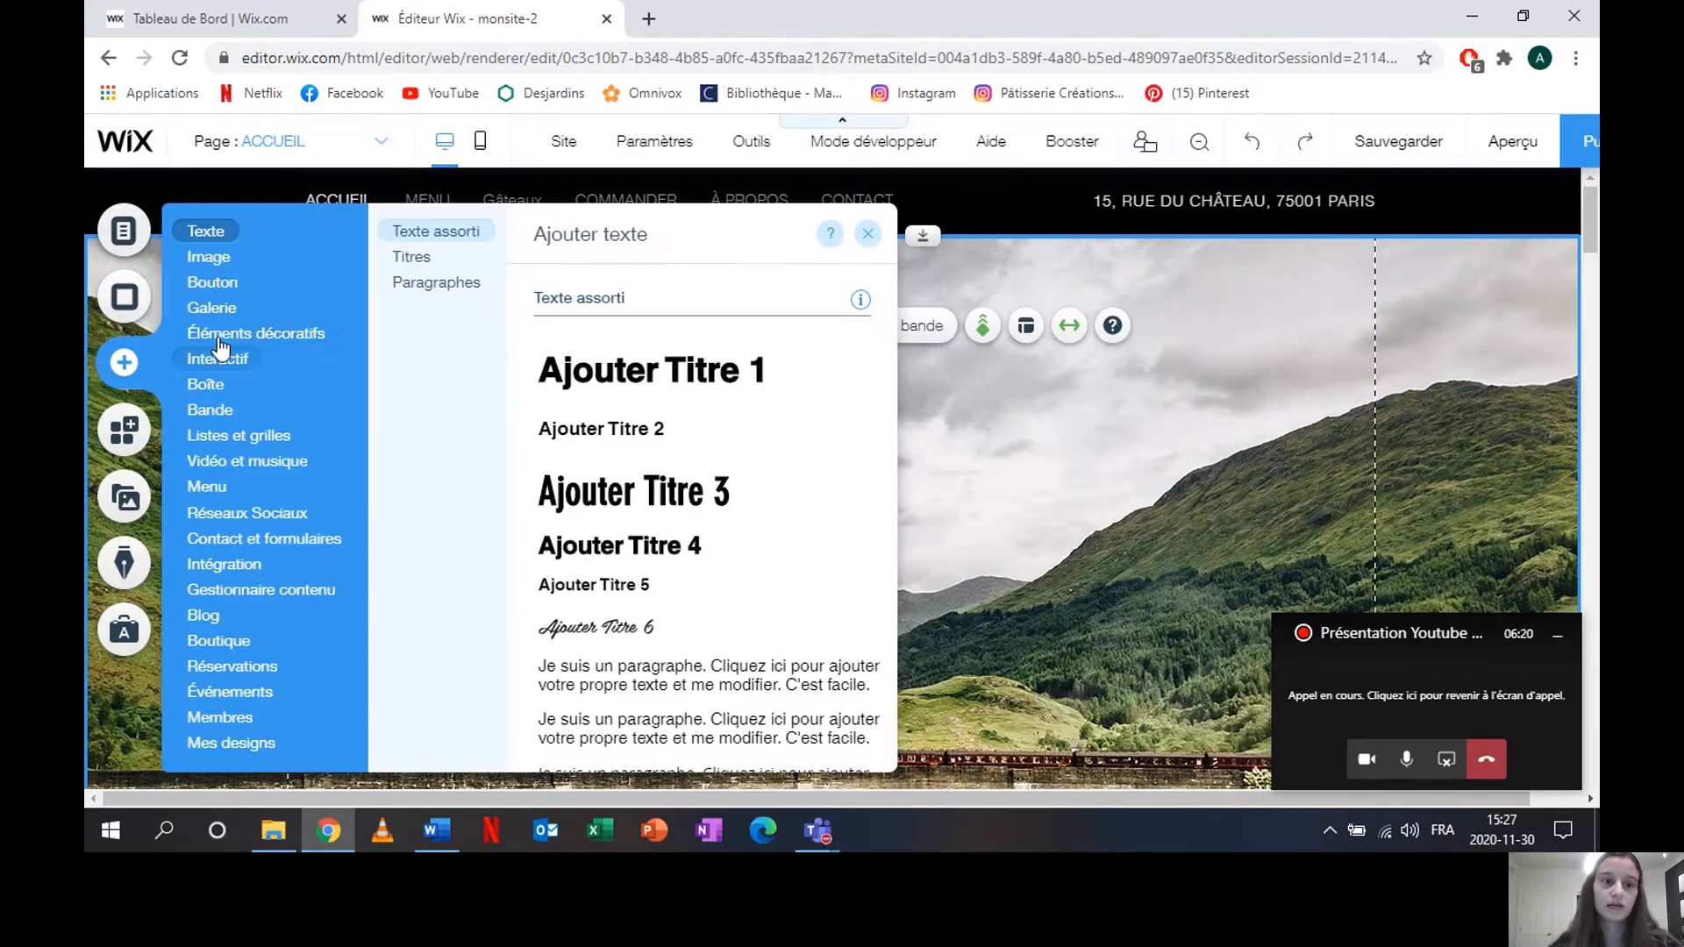
click(211, 260)
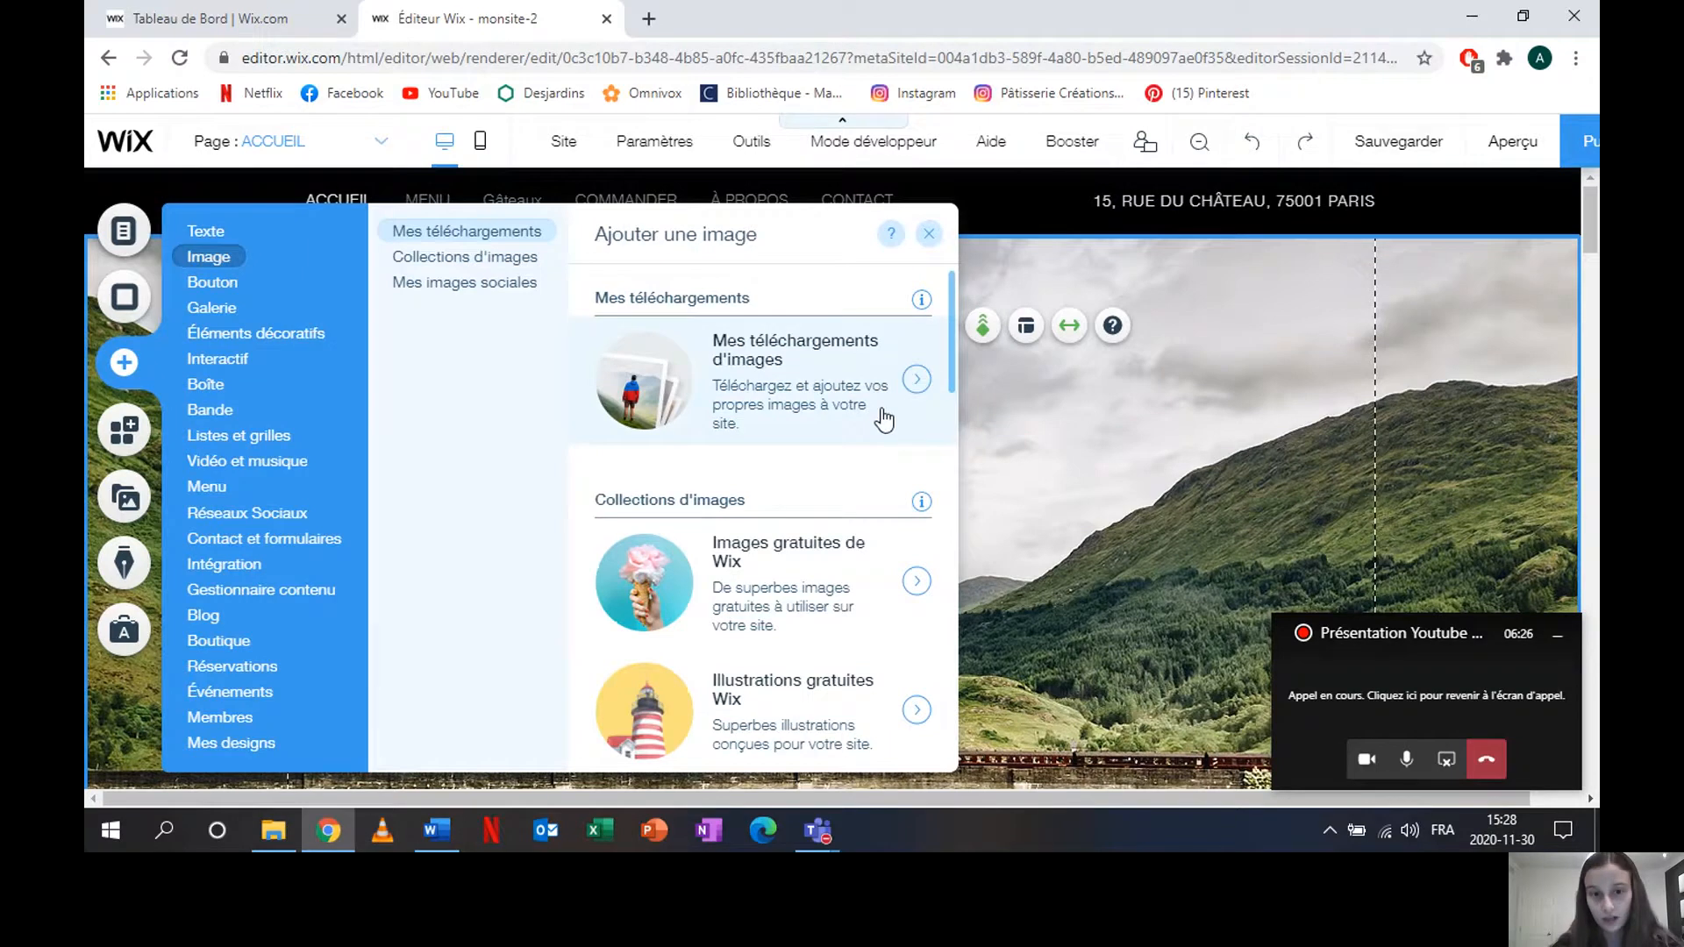
scroll(874, 586, down, 2)
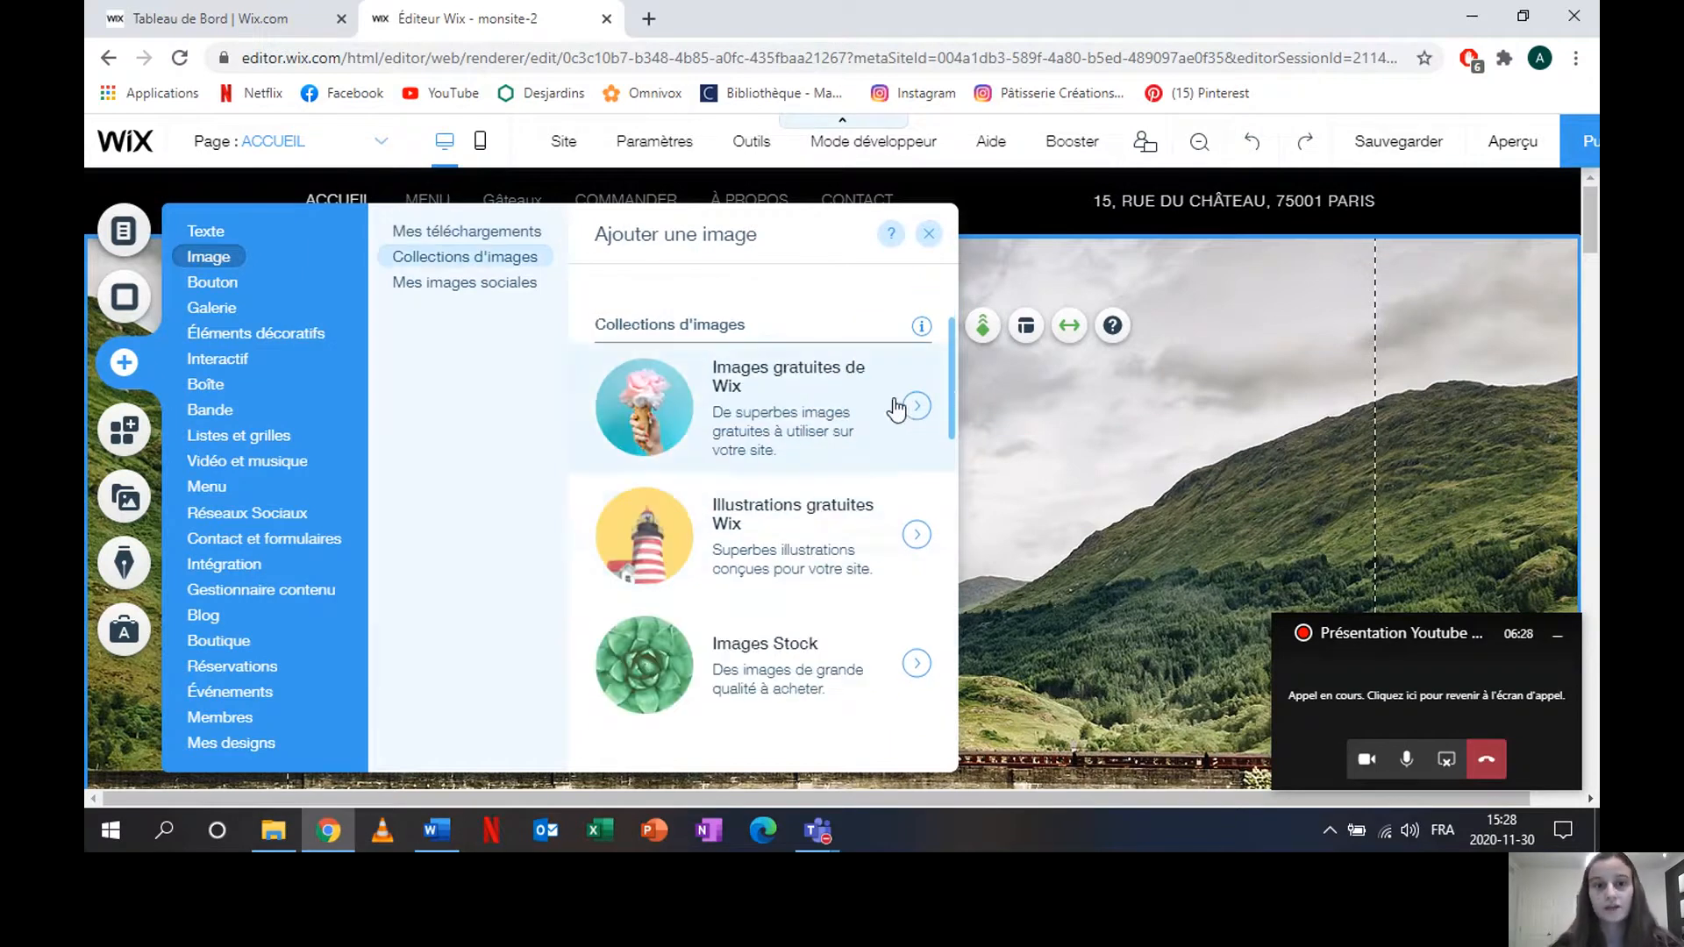
scroll(742, 426, up, 2)
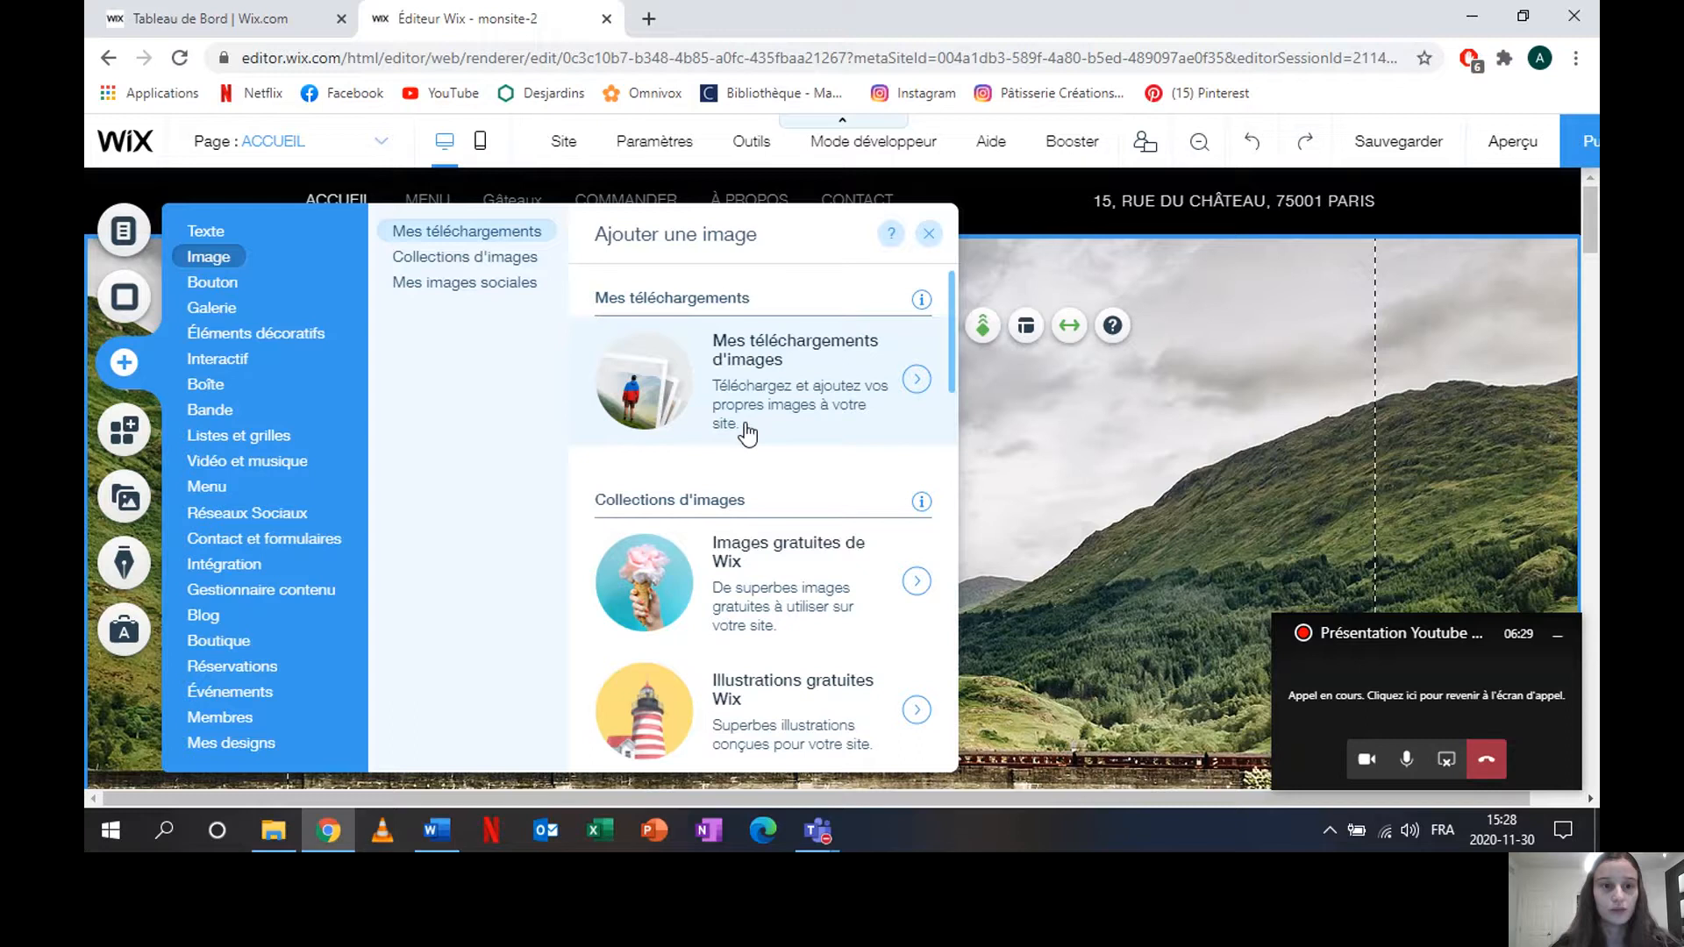
Step: Add the beige OUVRIR button from the text and icon buttons to the strip and enlarge it
click(226, 282)
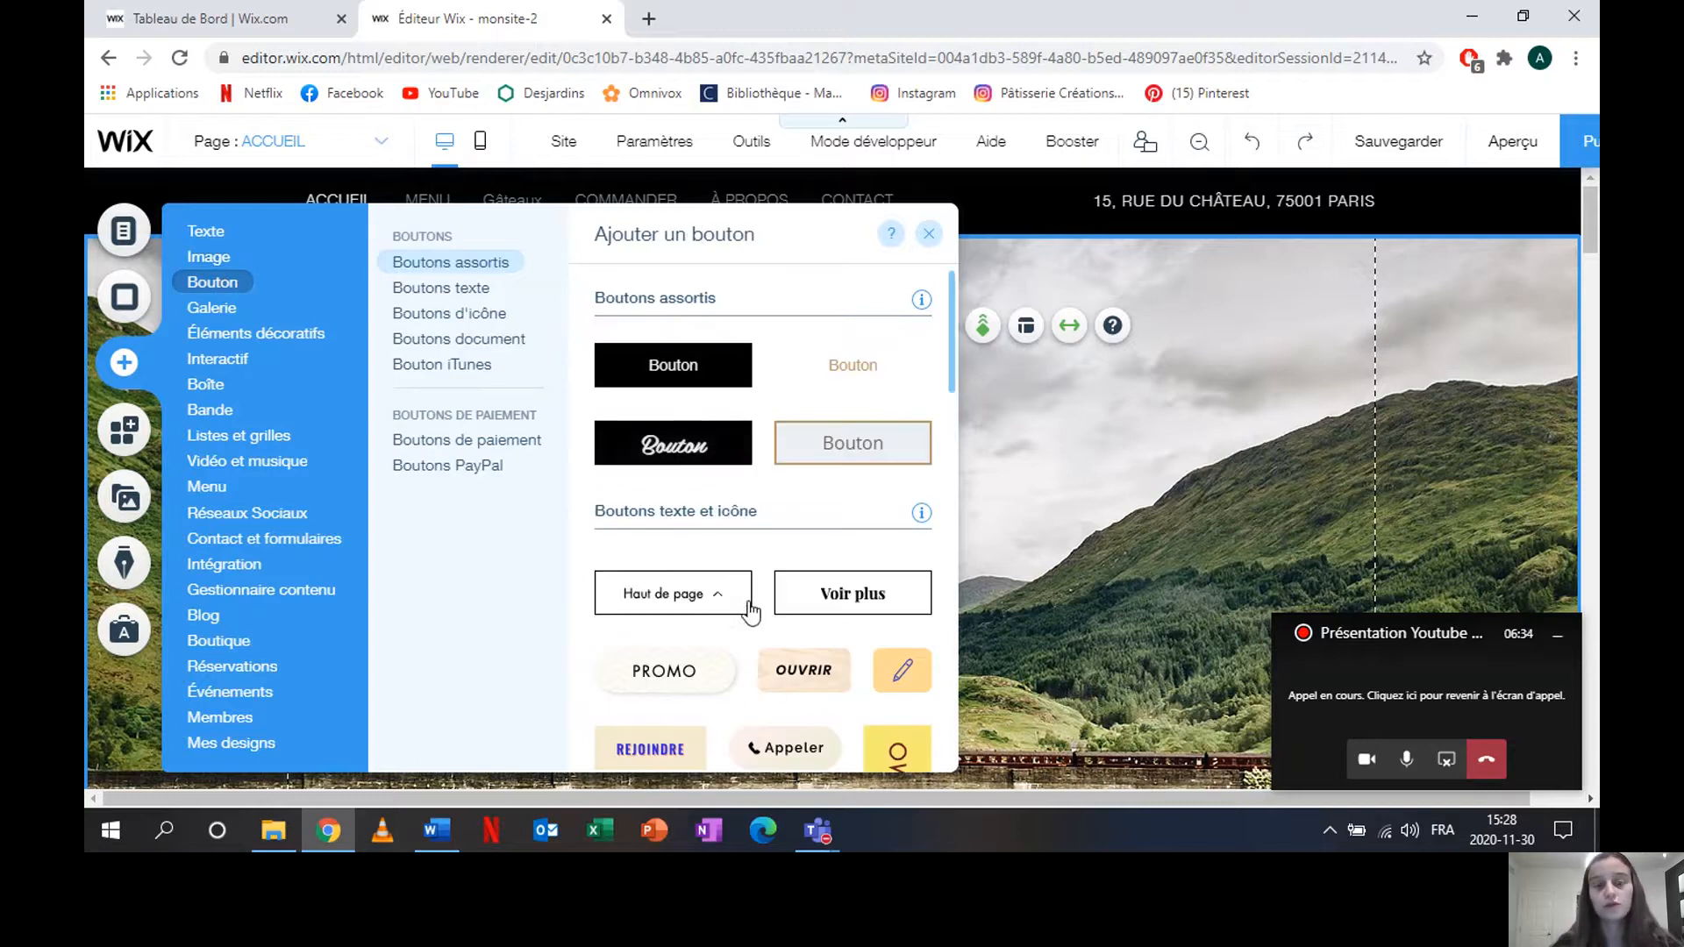
scroll(750, 603, down, 2)
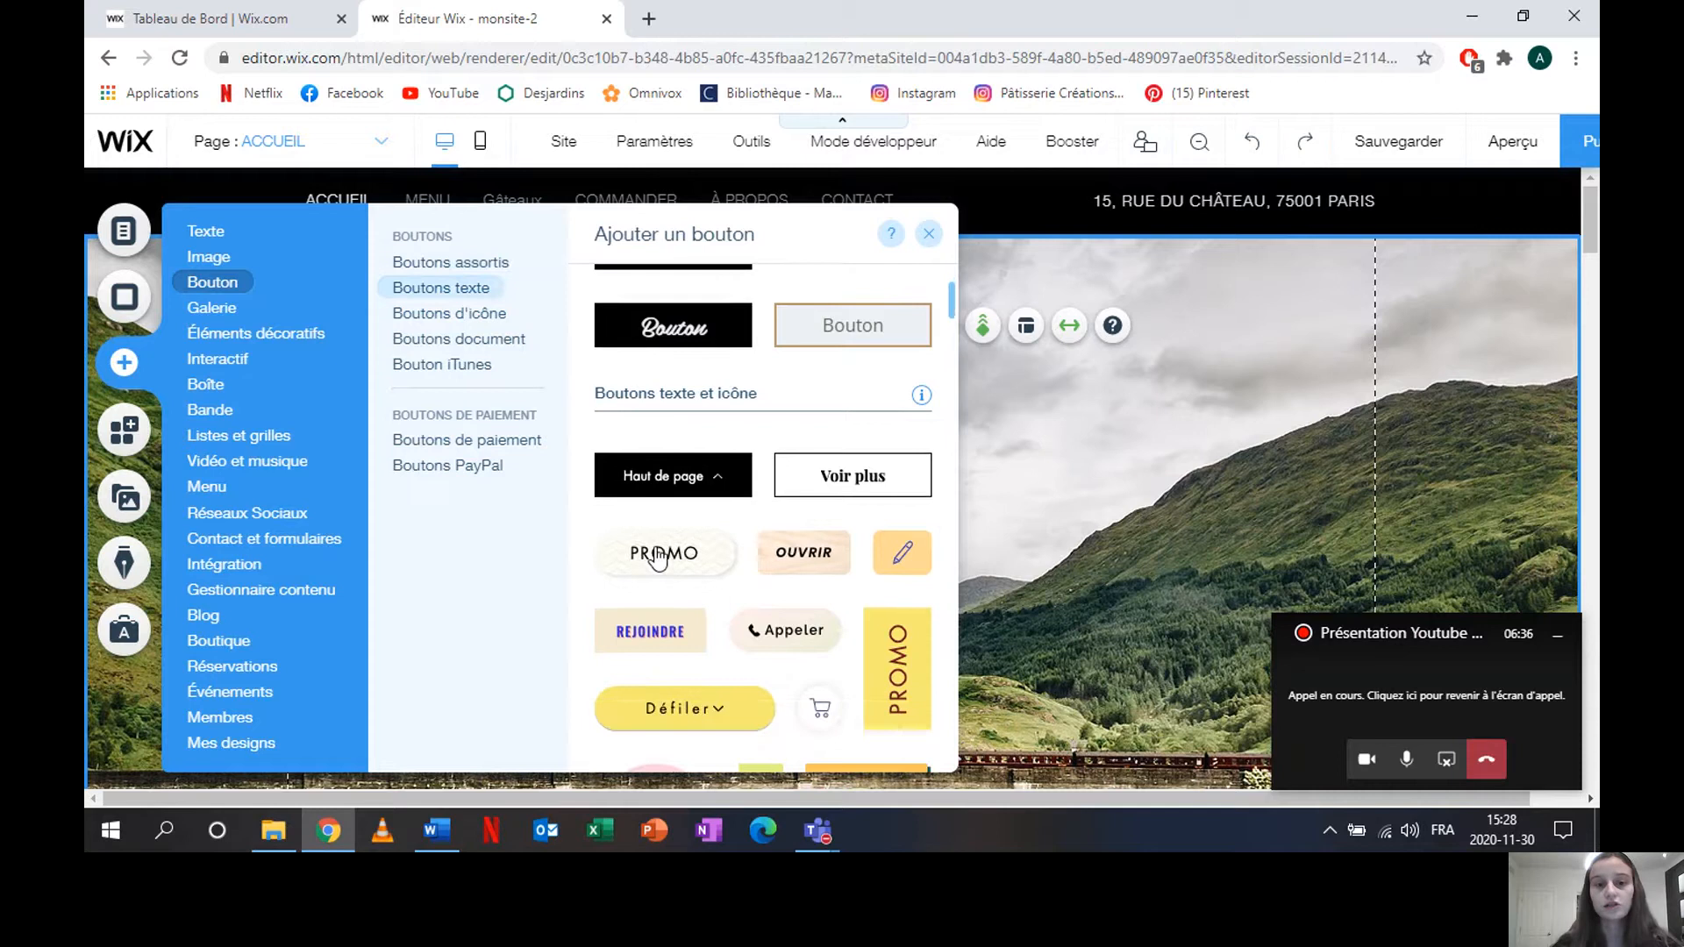
scroll(657, 557, up, 2)
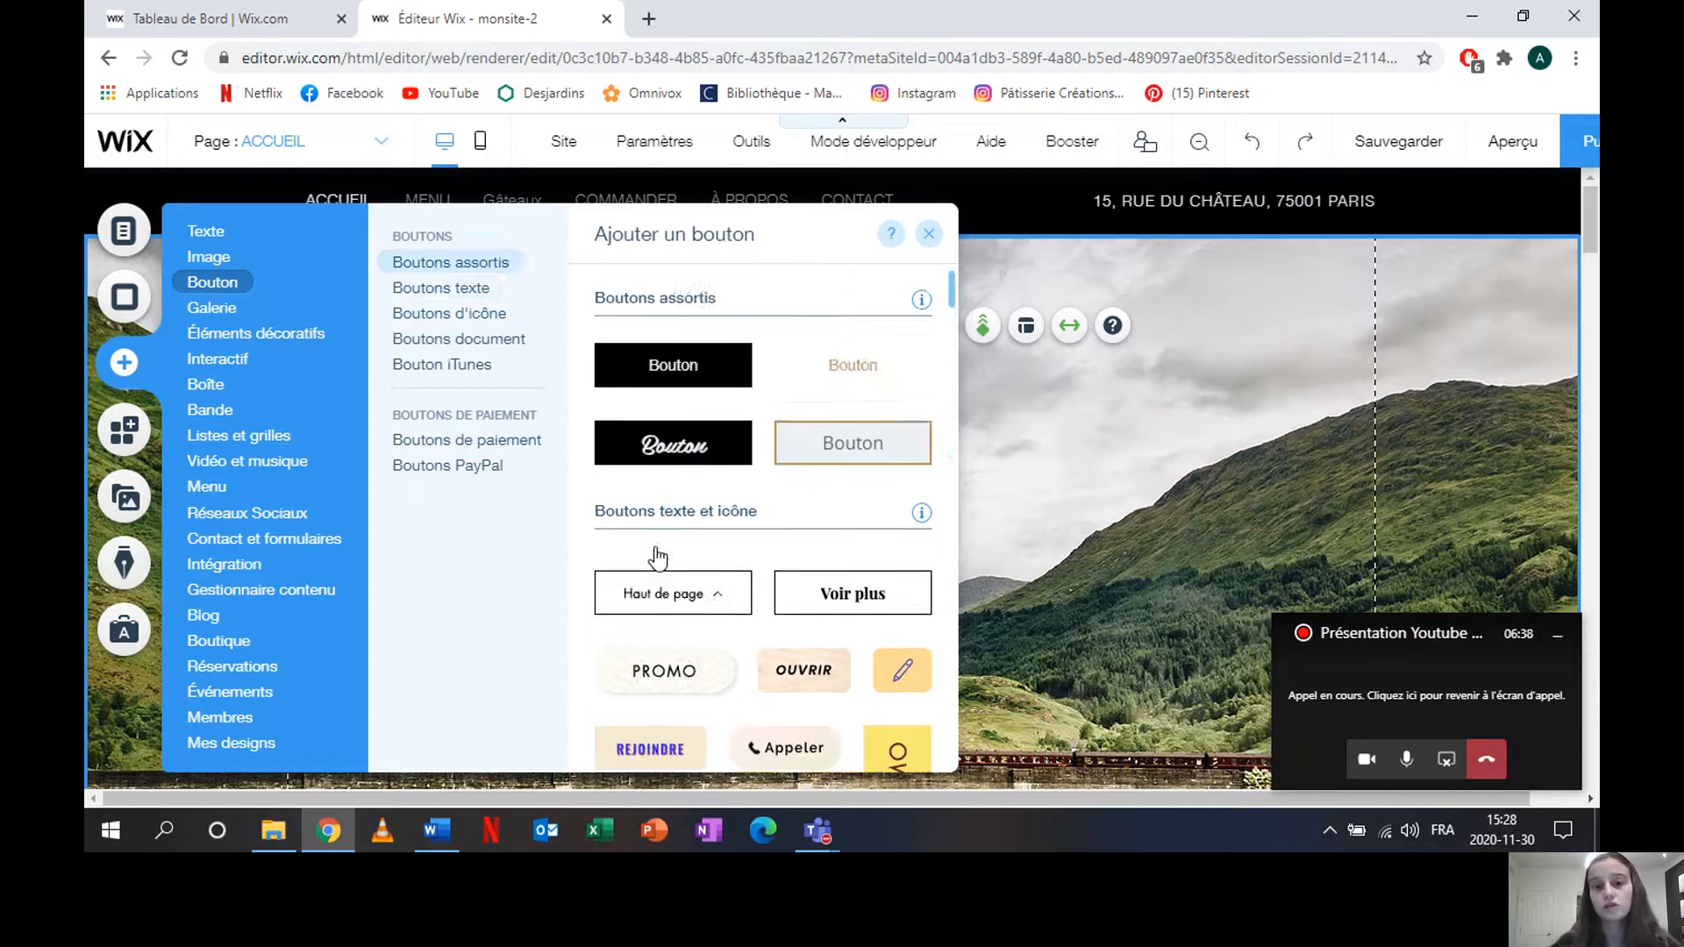
scroll(657, 557, down, 2)
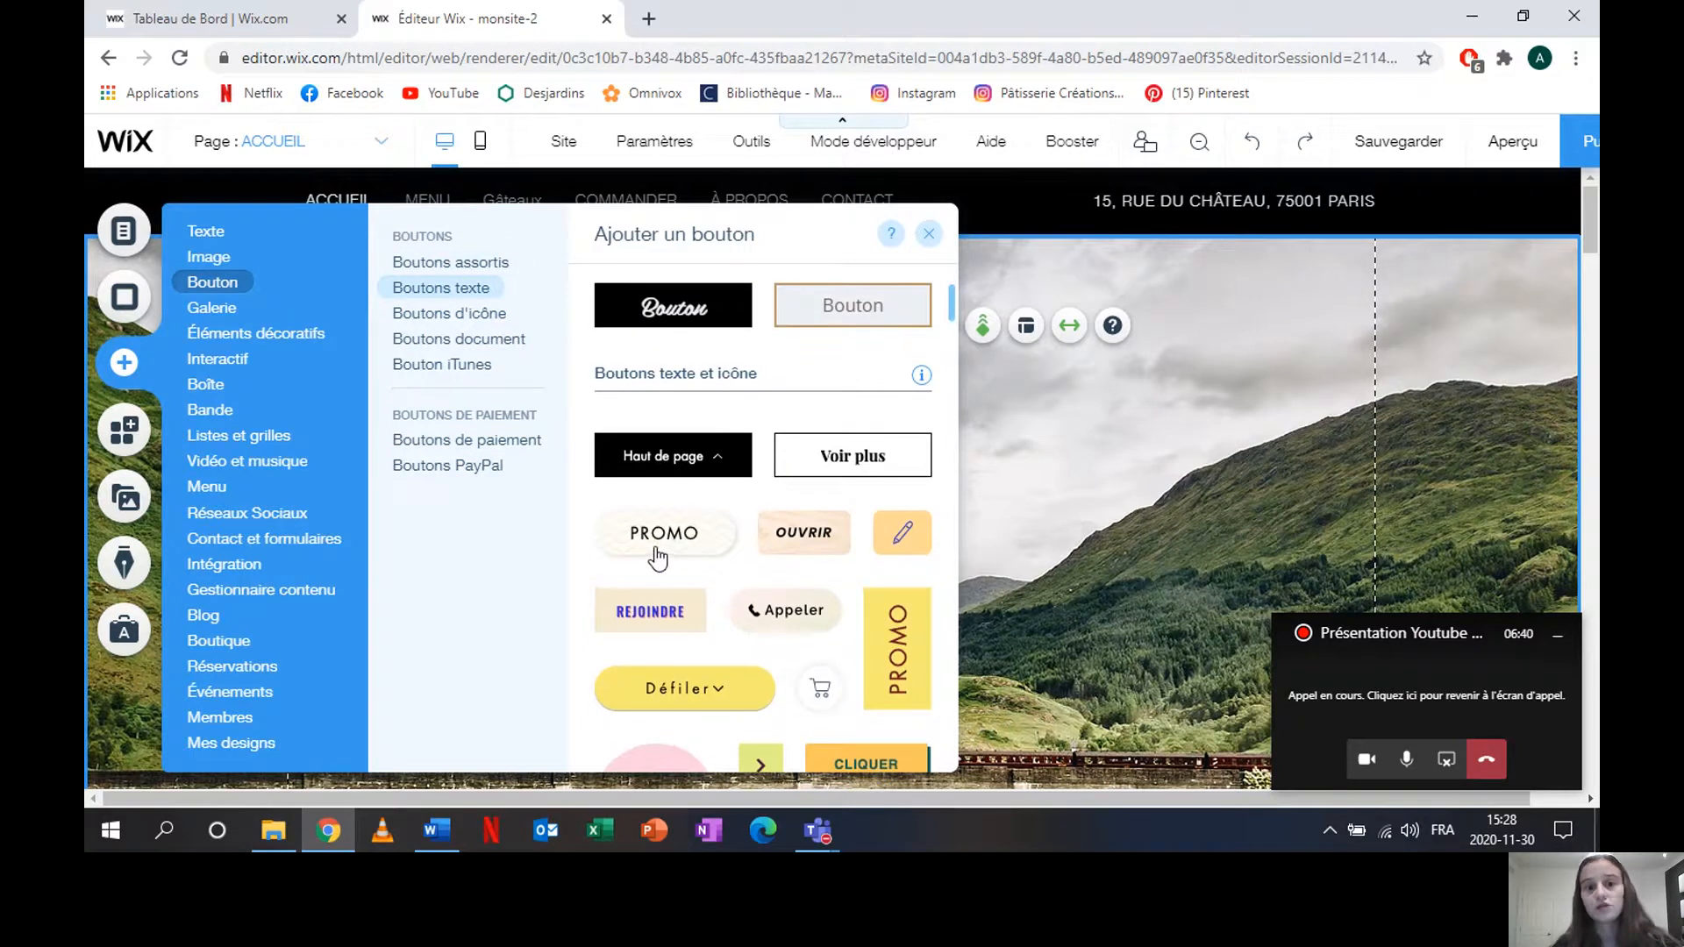
scroll(658, 554, up, 2)
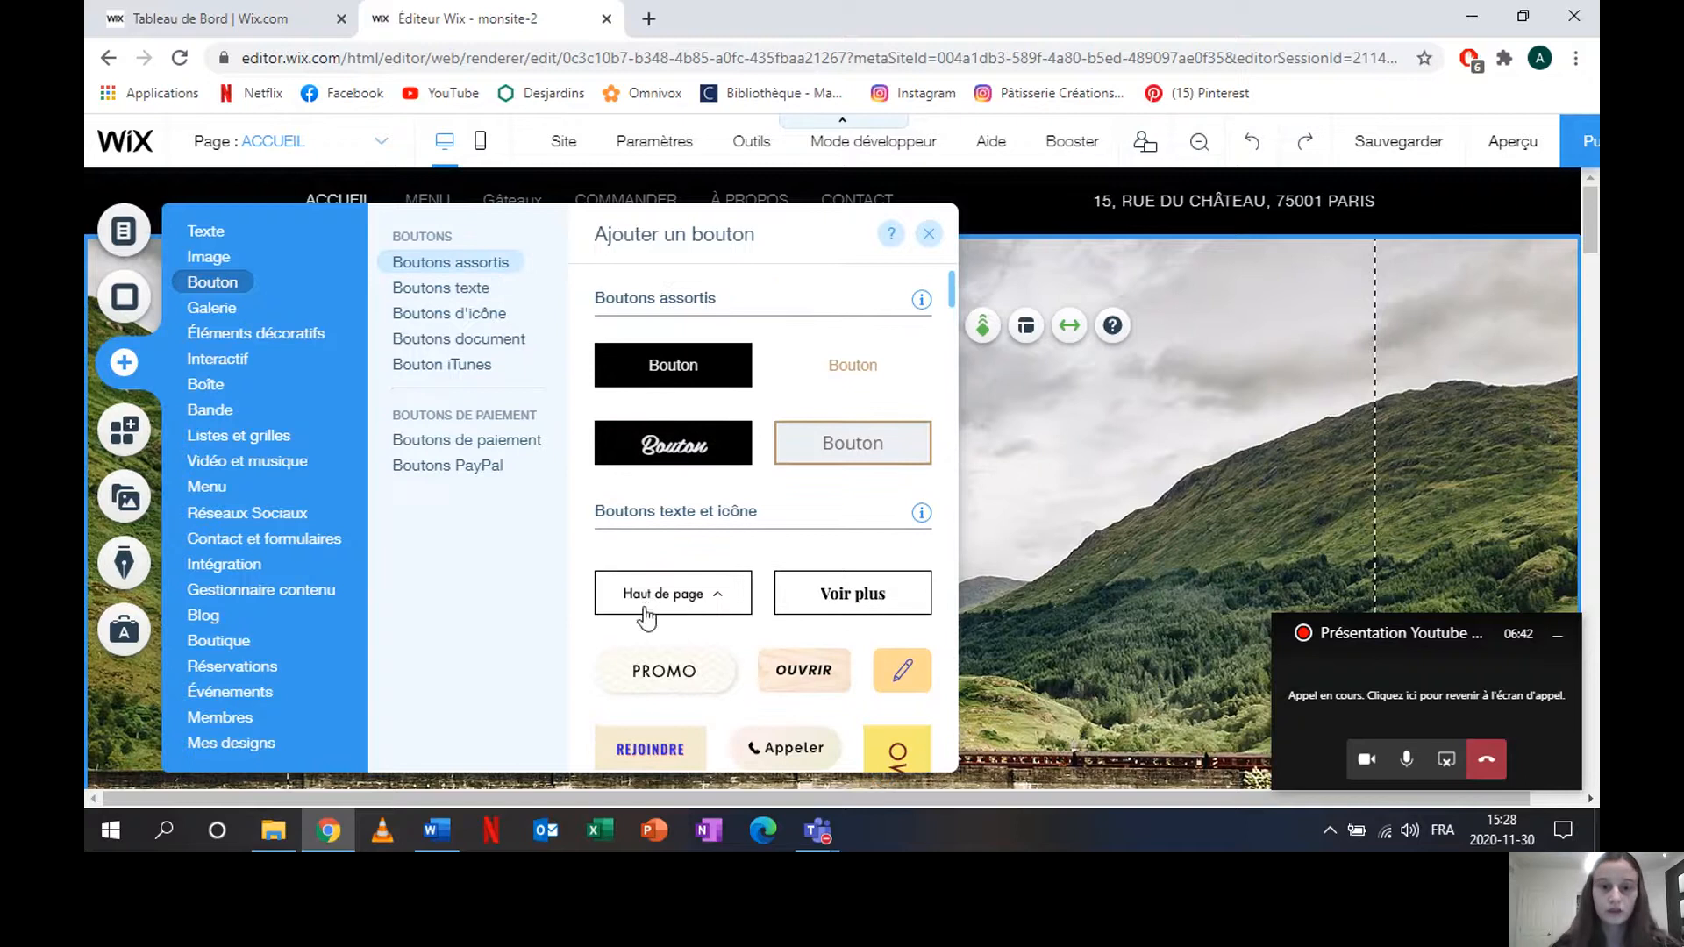
scroll(644, 611, down, 3)
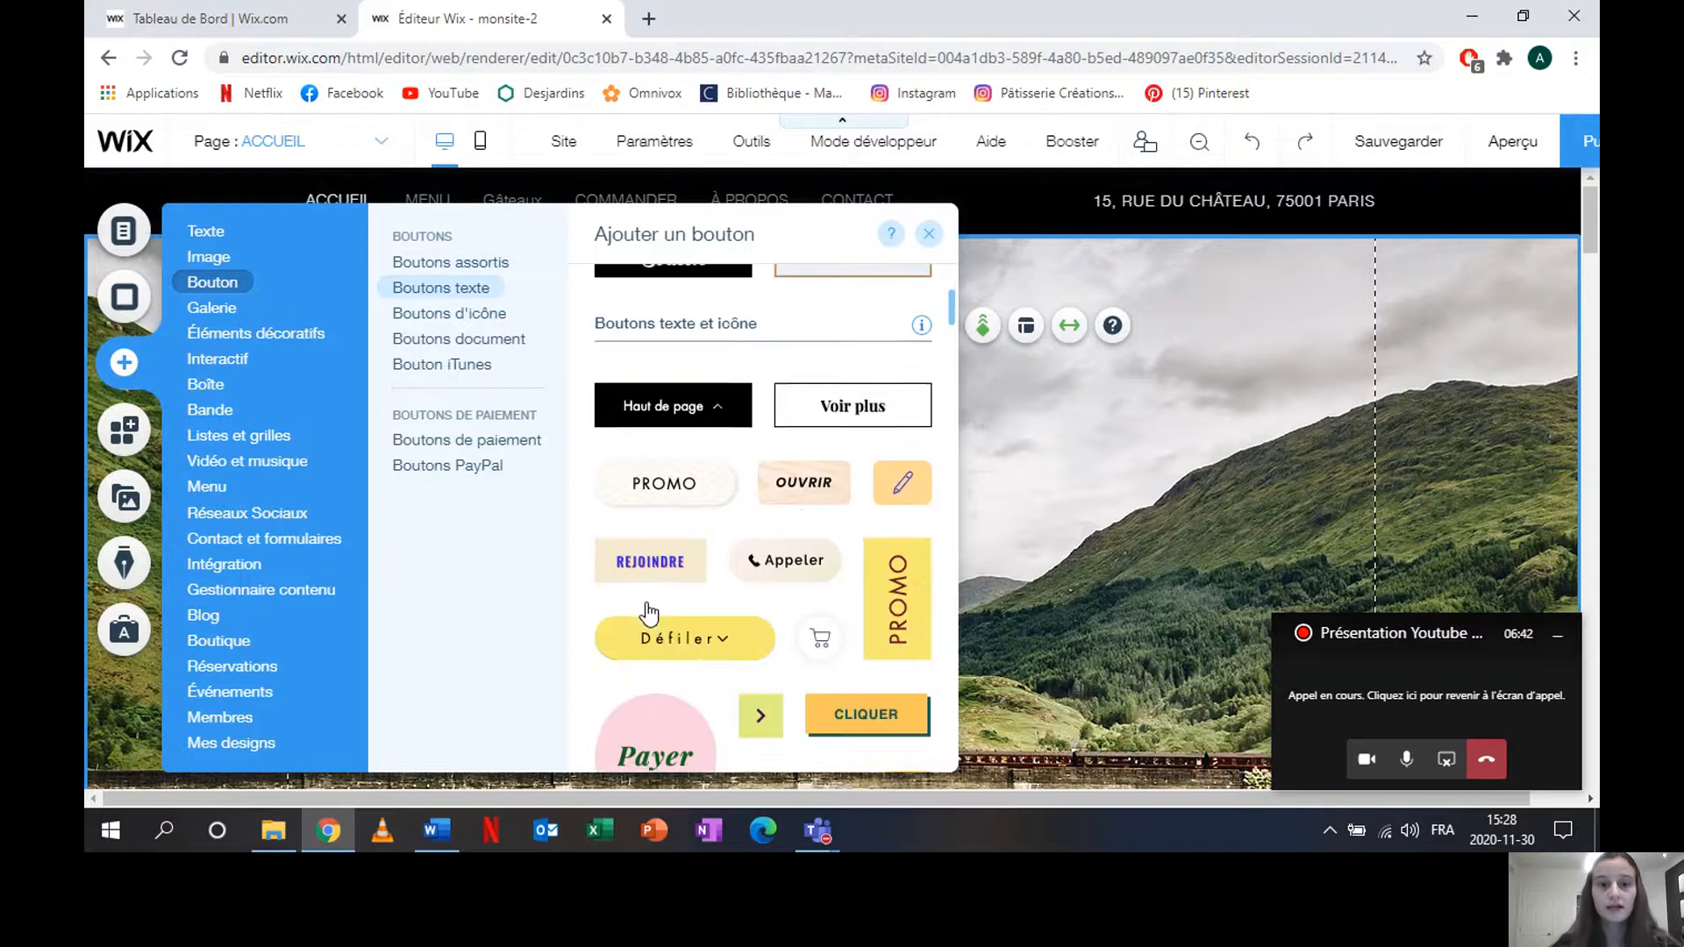
click(798, 497)
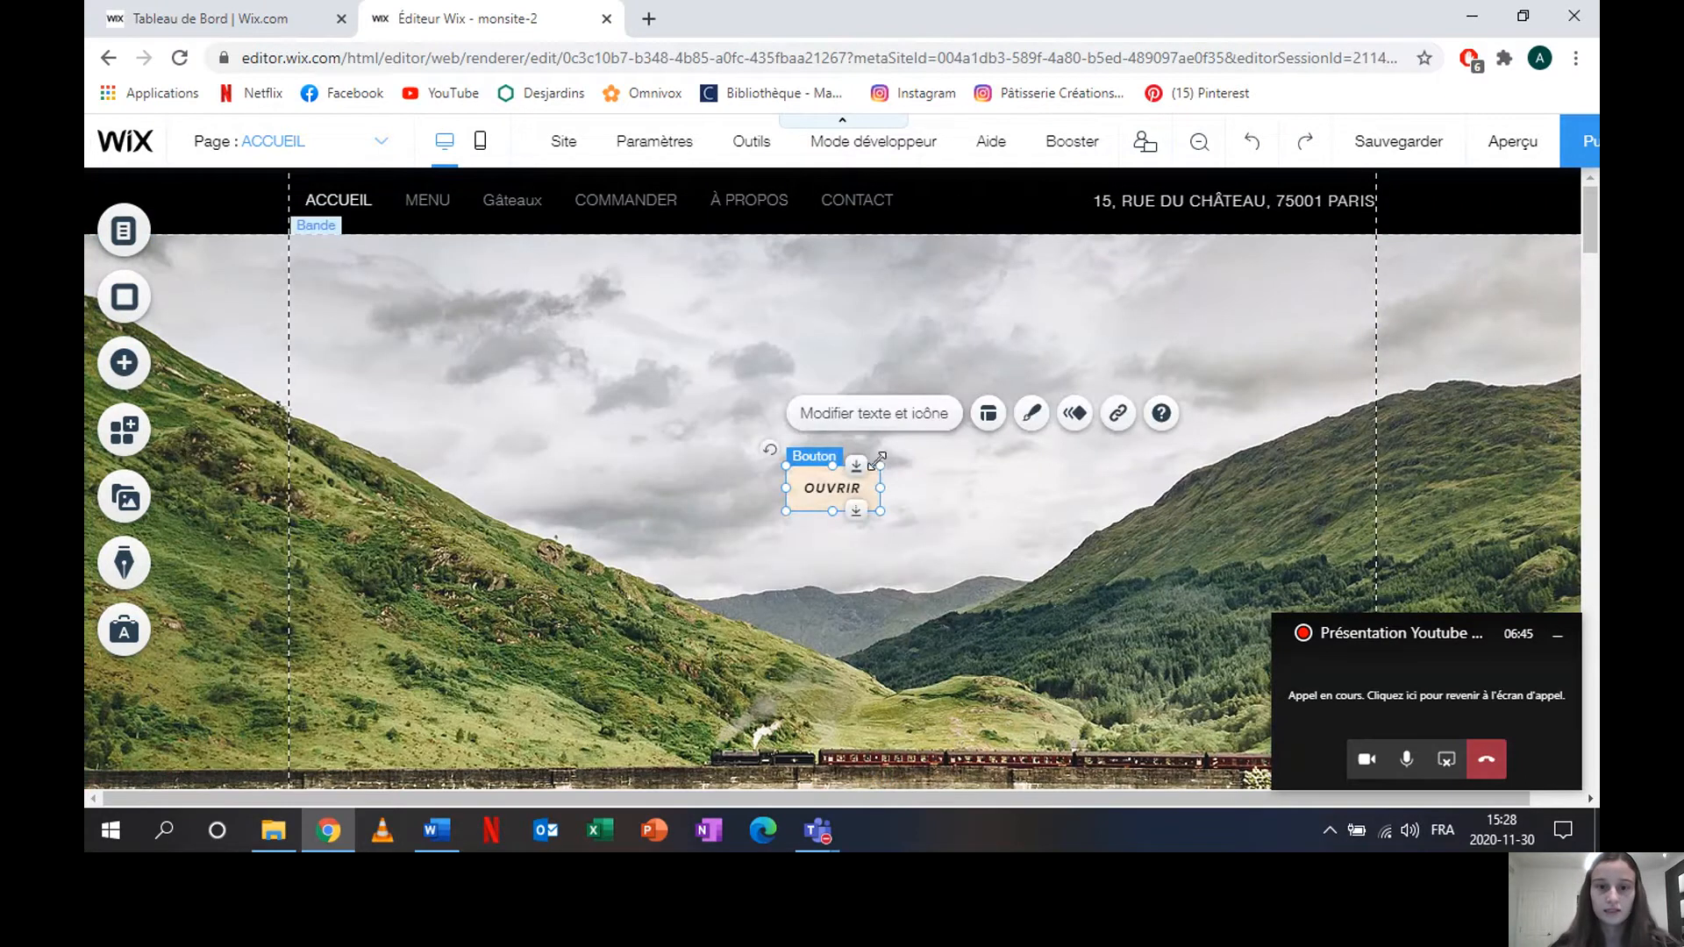
drag(880, 460, 947, 446)
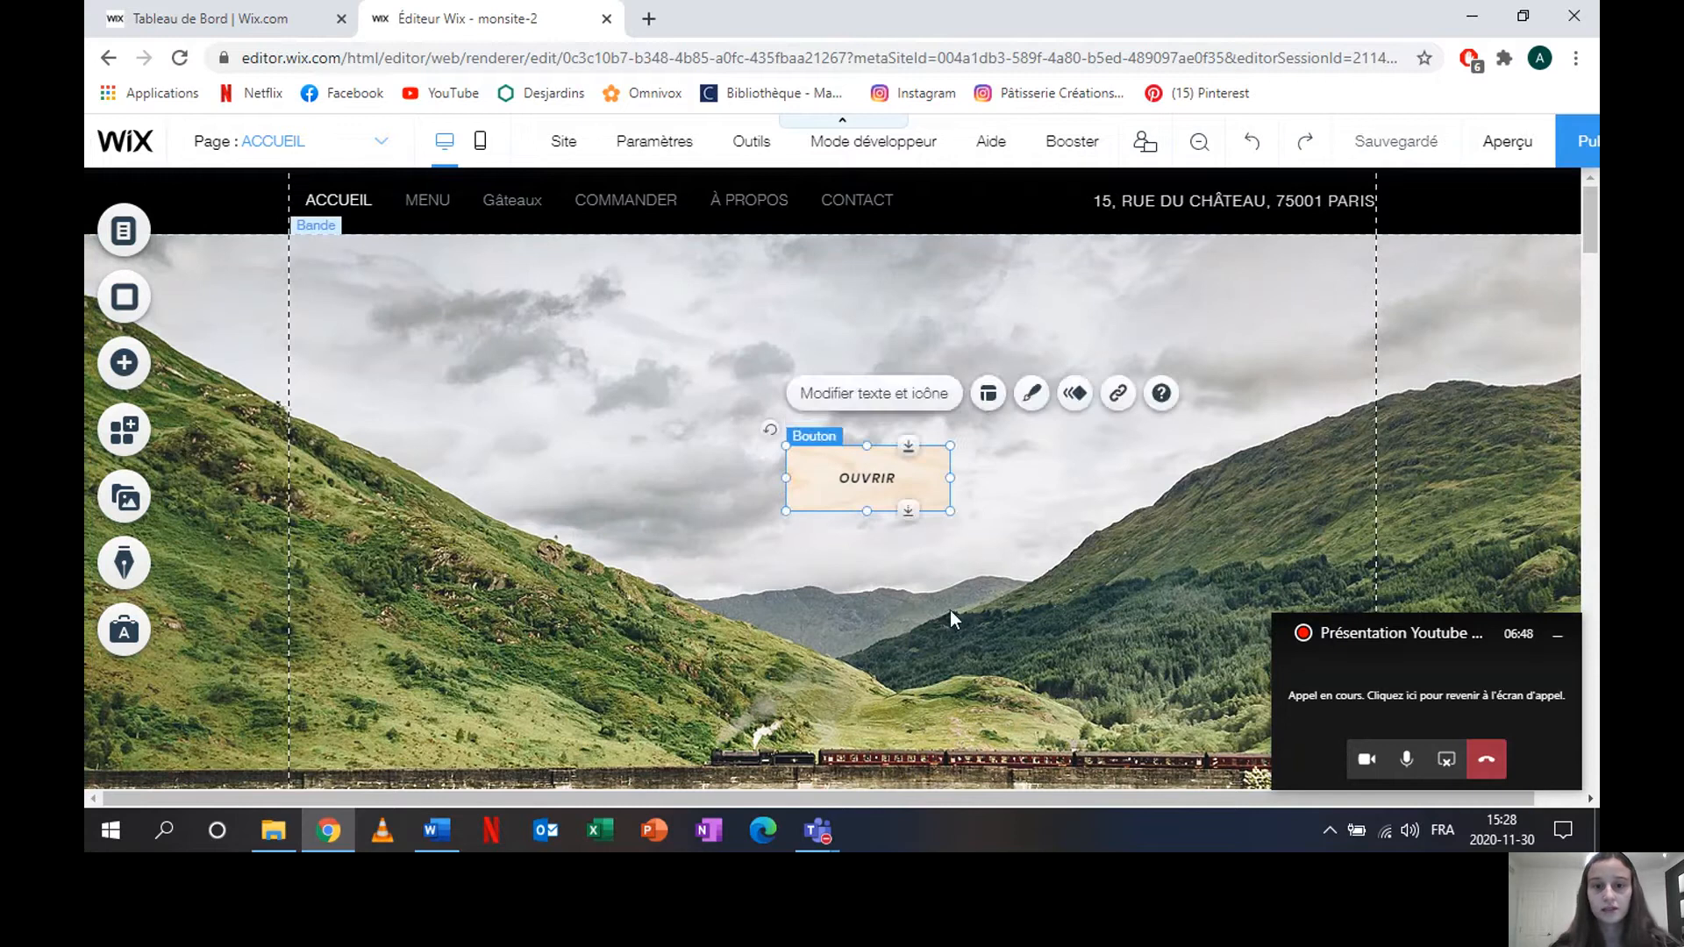
click(951, 612)
Step: Open the OUVRIR button's preset designs and go to its custom design settings
click(867, 482)
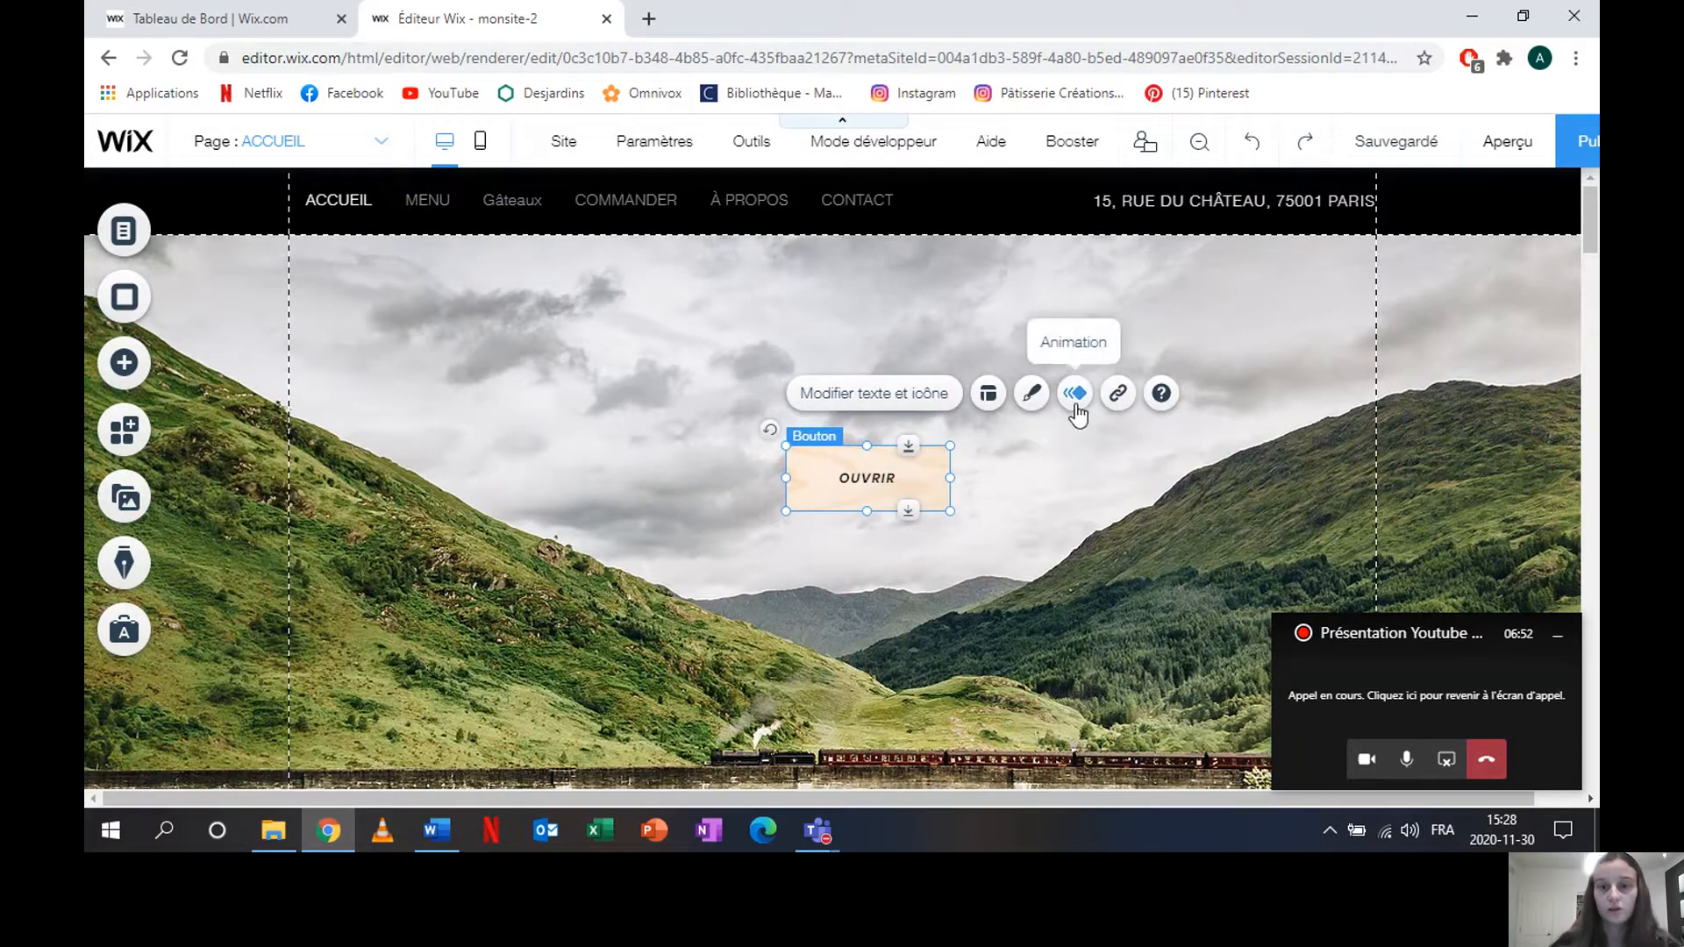
click(1031, 395)
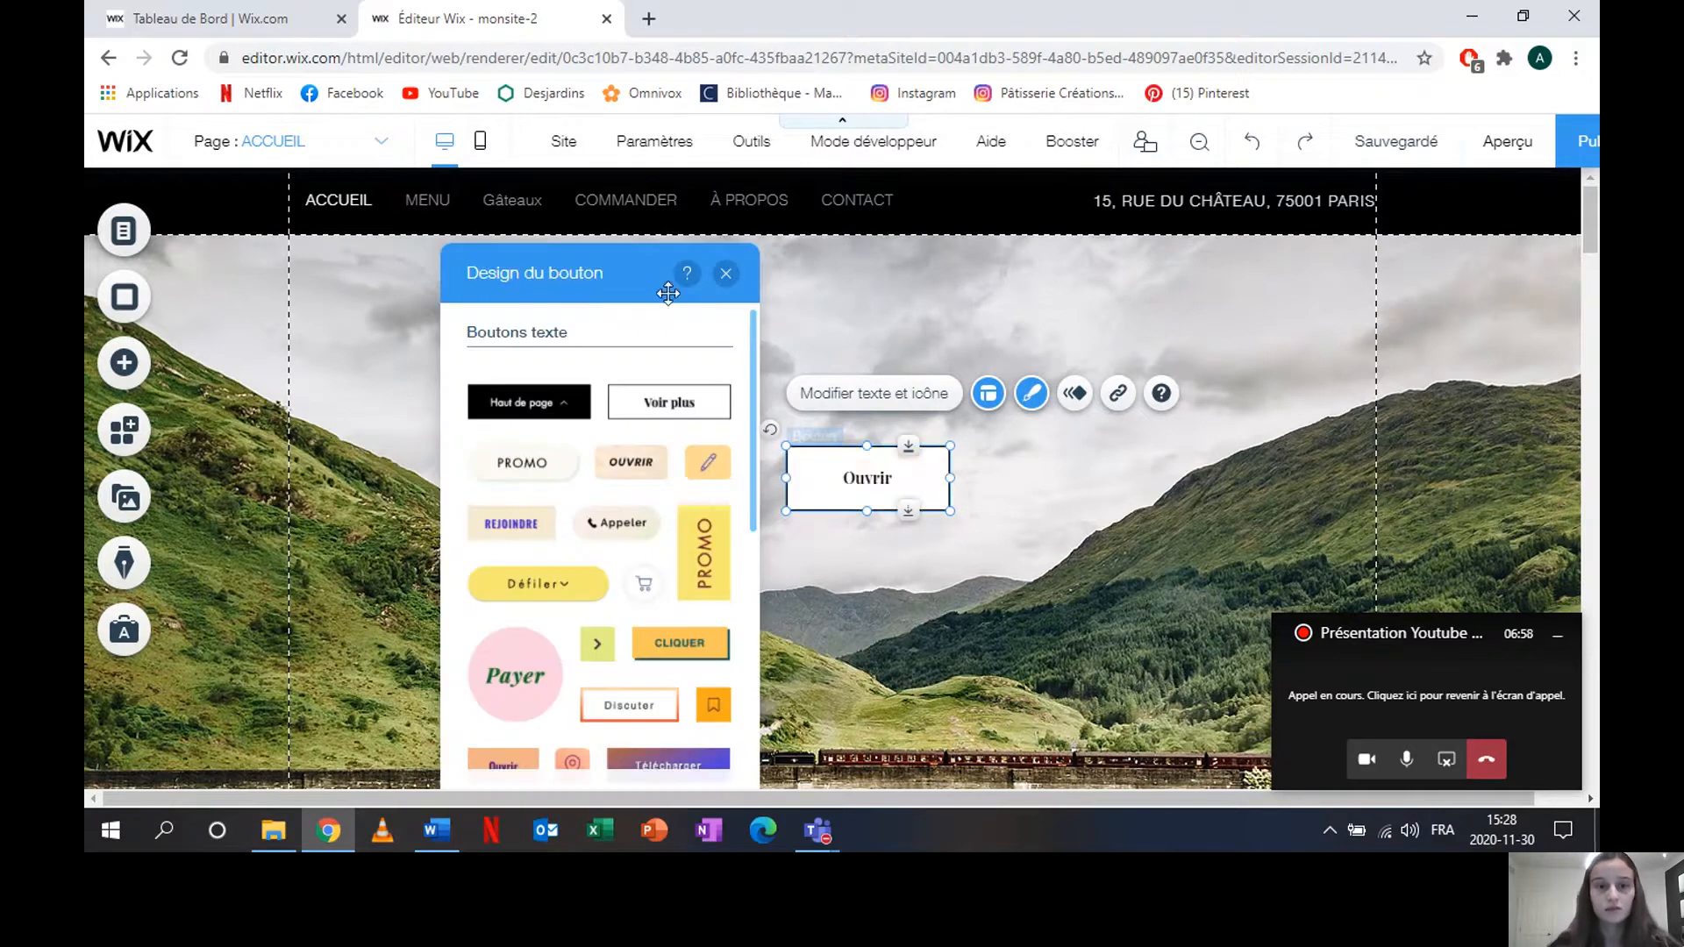
drag(657, 285, 566, 219)
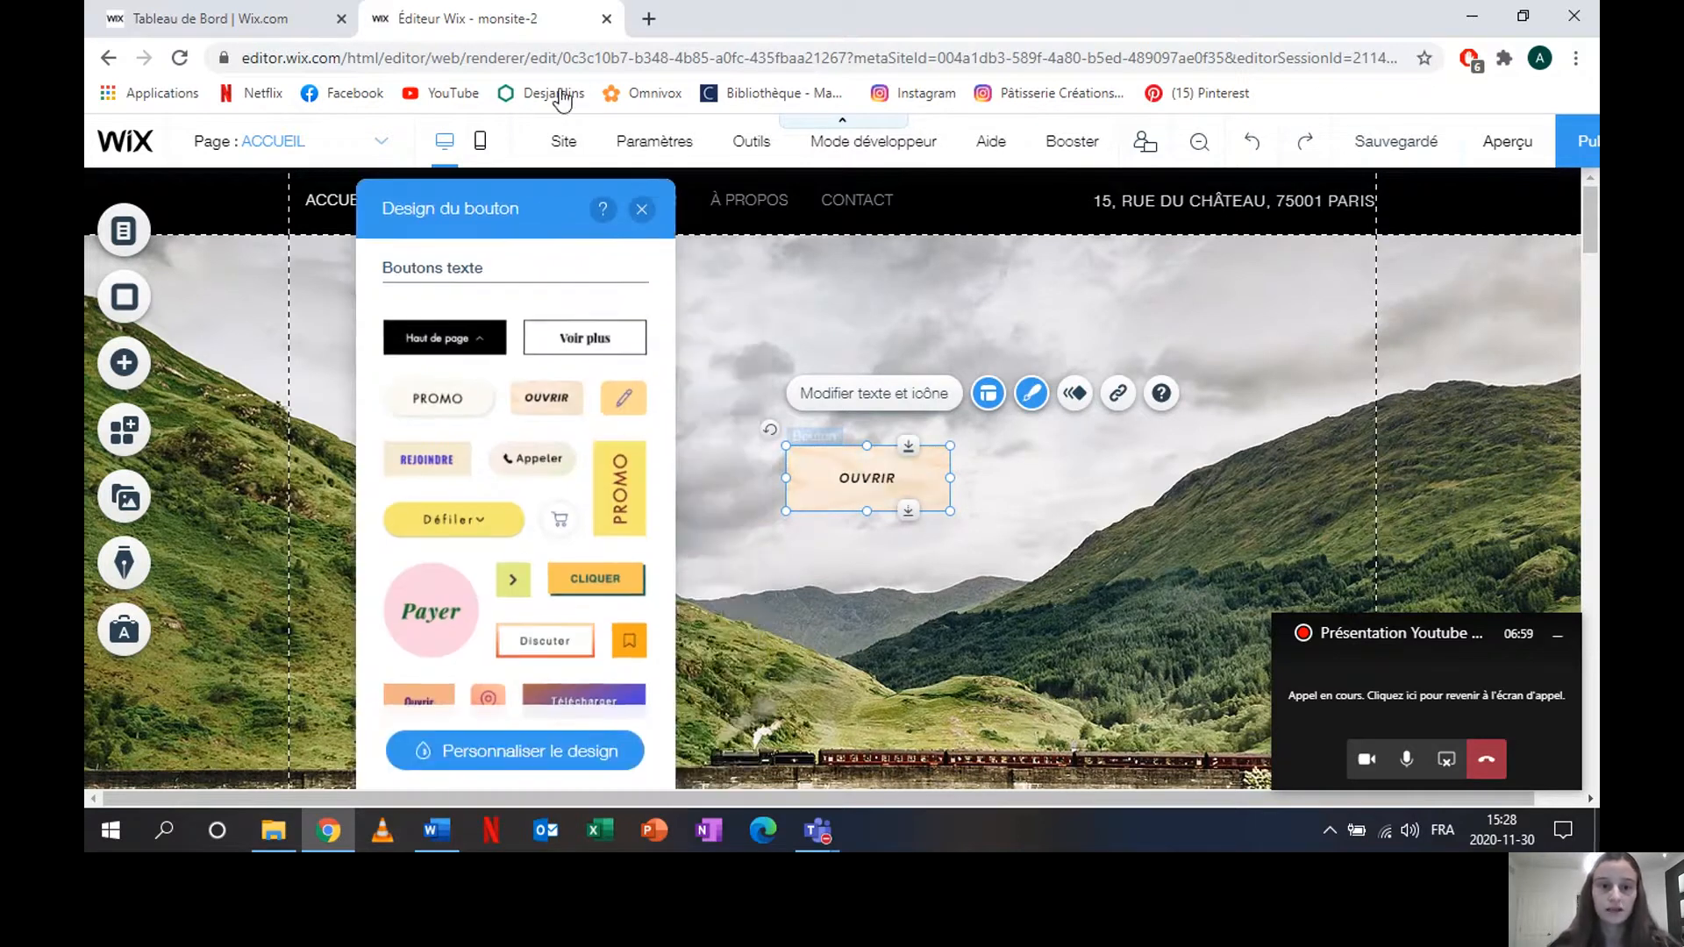
click(505, 751)
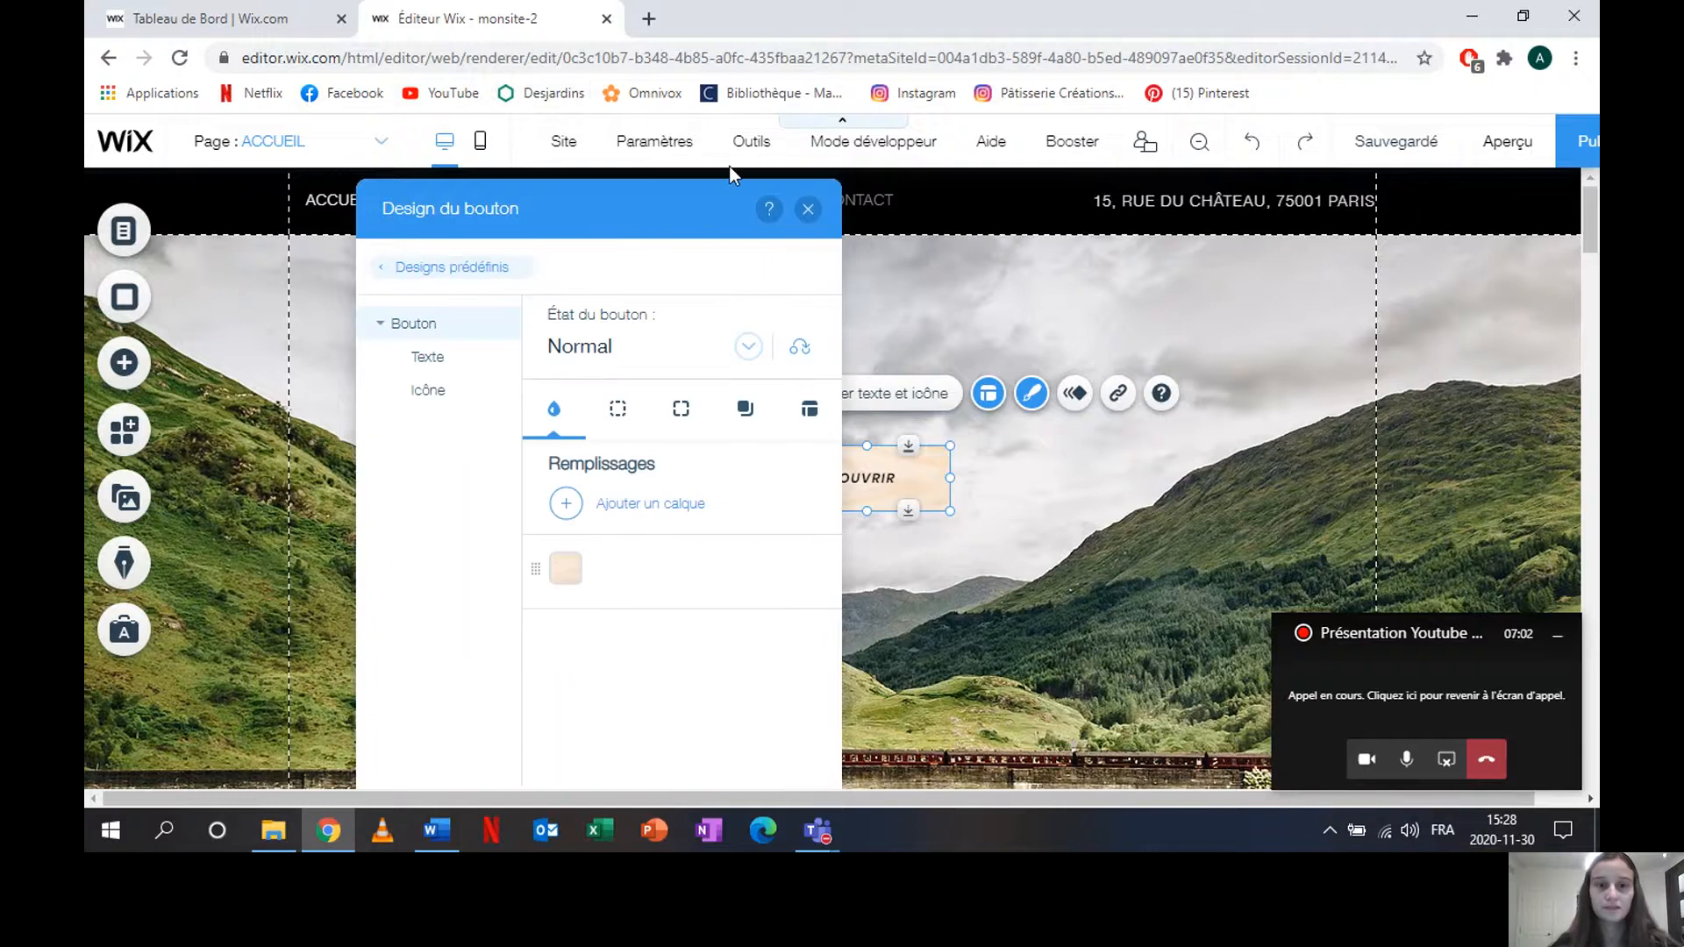
Step: Examine the image fill and text design settings of the OUVRIR button
drag(677, 218, 596, 217)
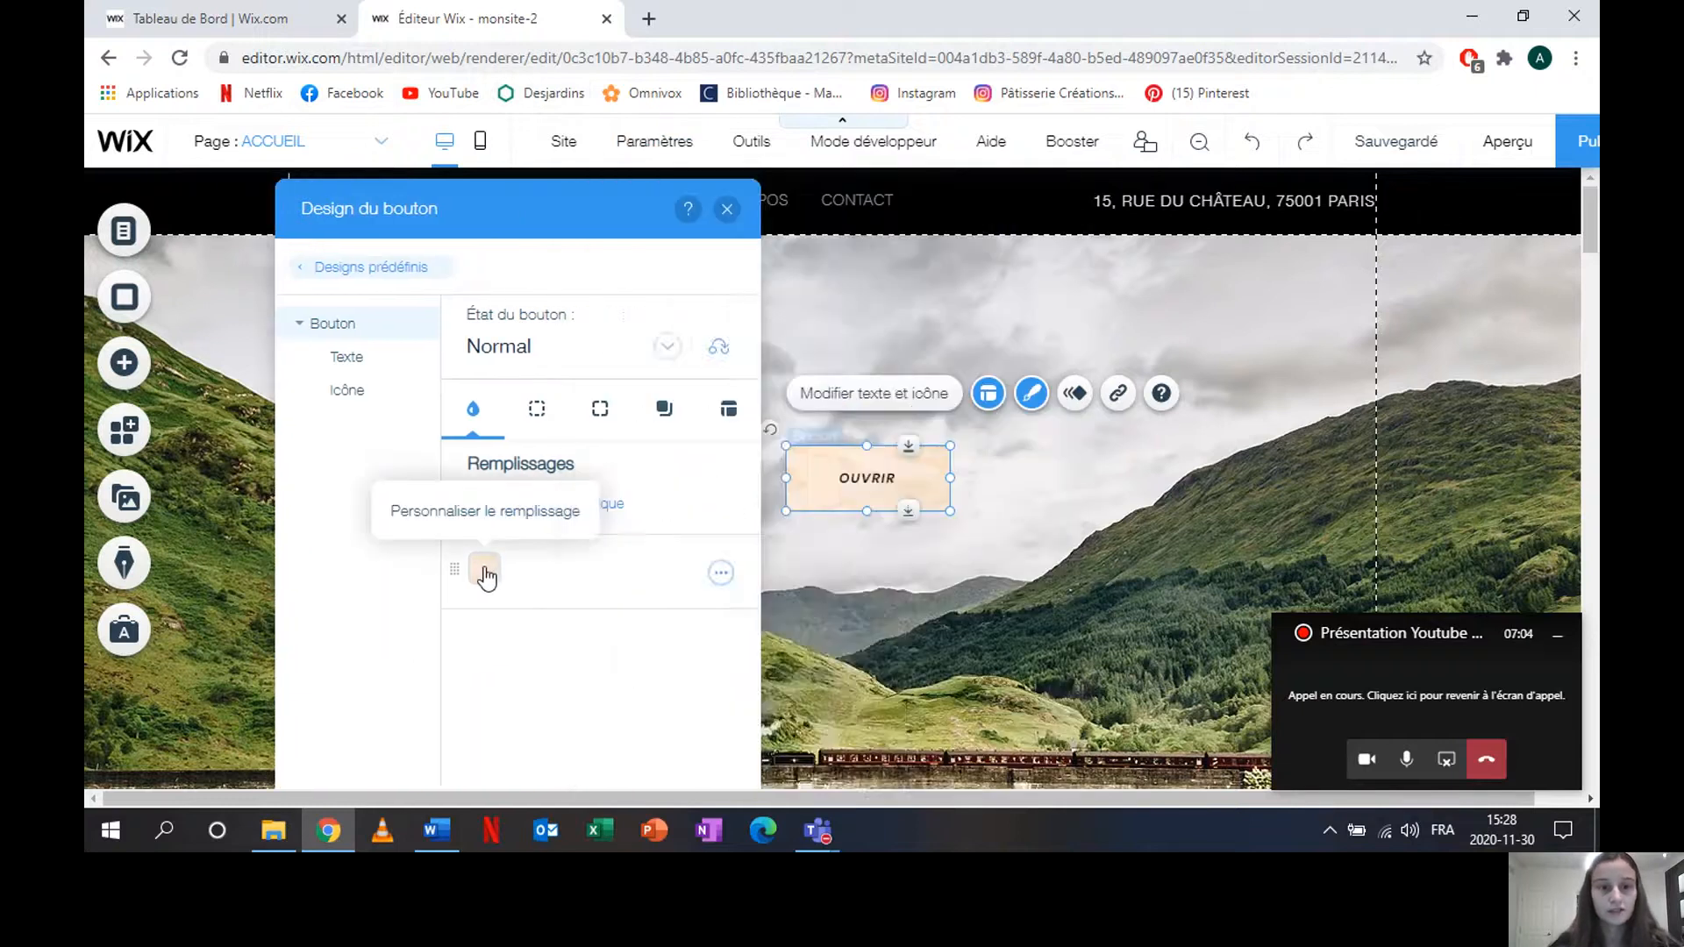
click(484, 567)
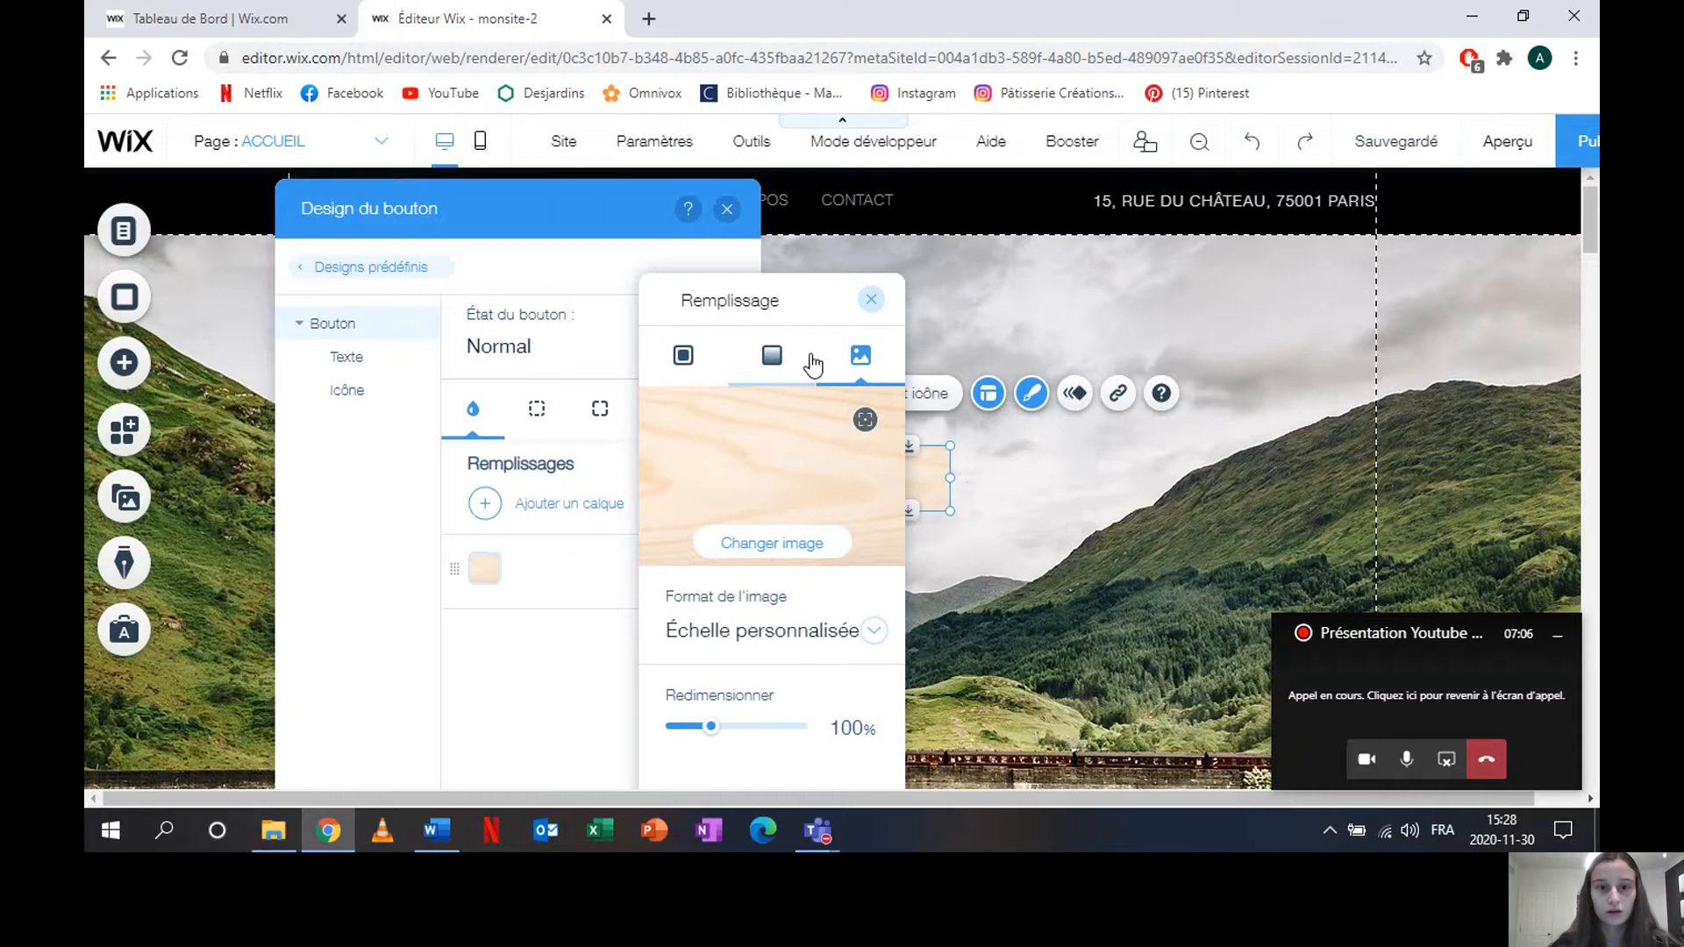
click(871, 299)
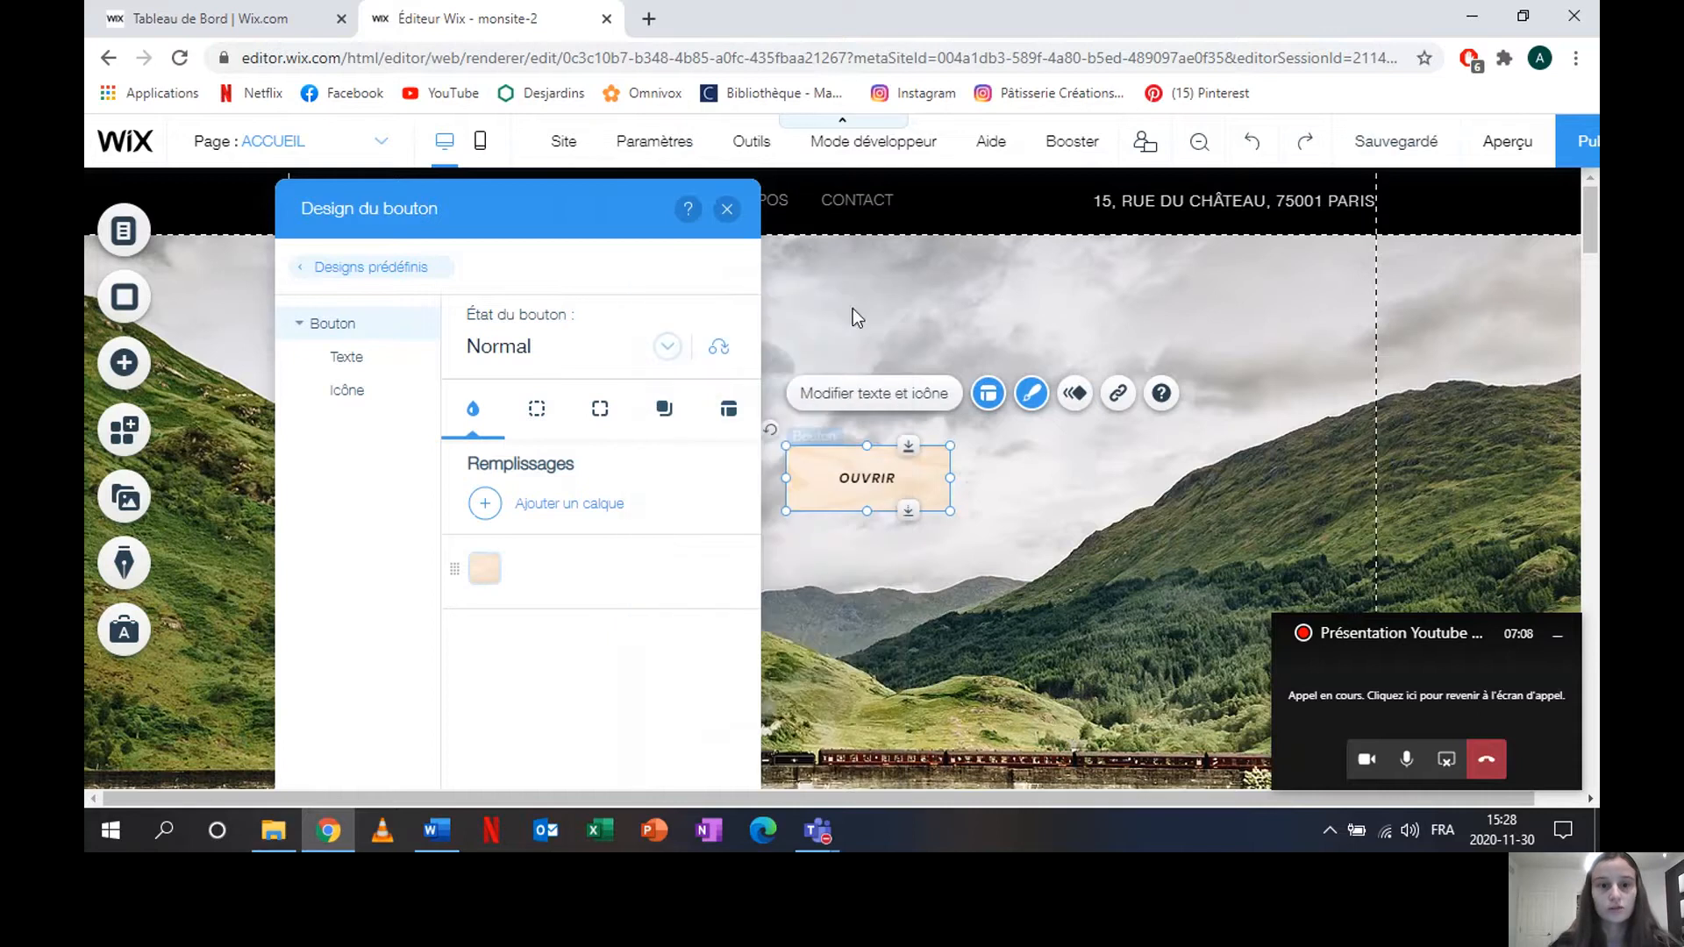
click(346, 359)
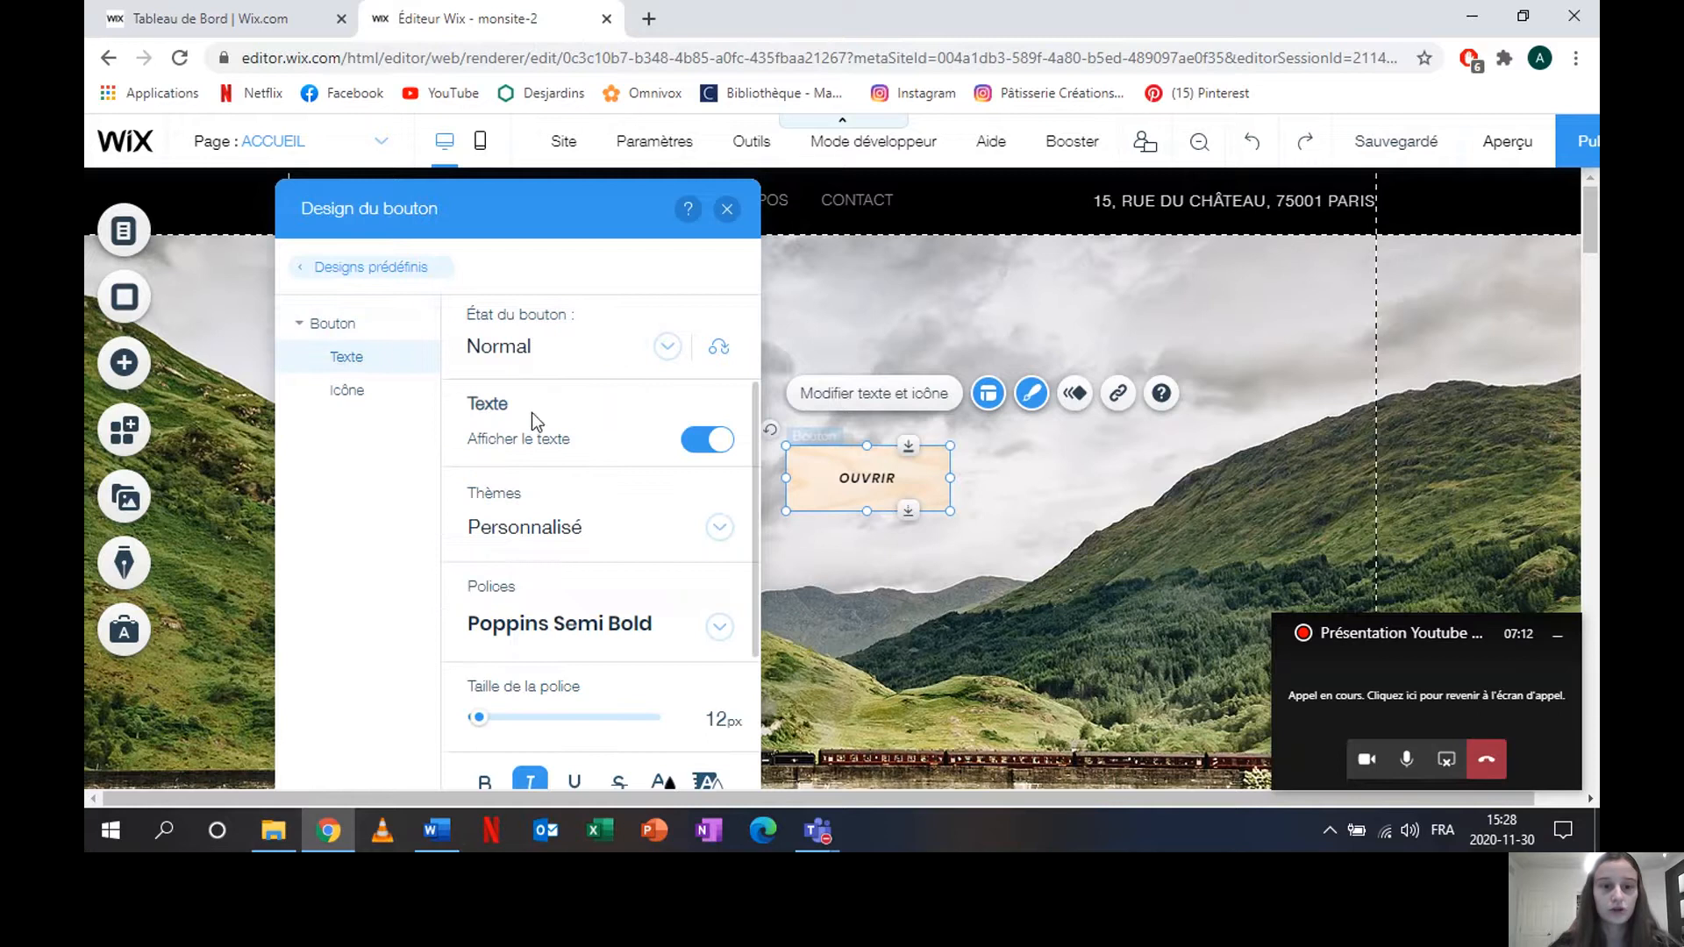
click(329, 326)
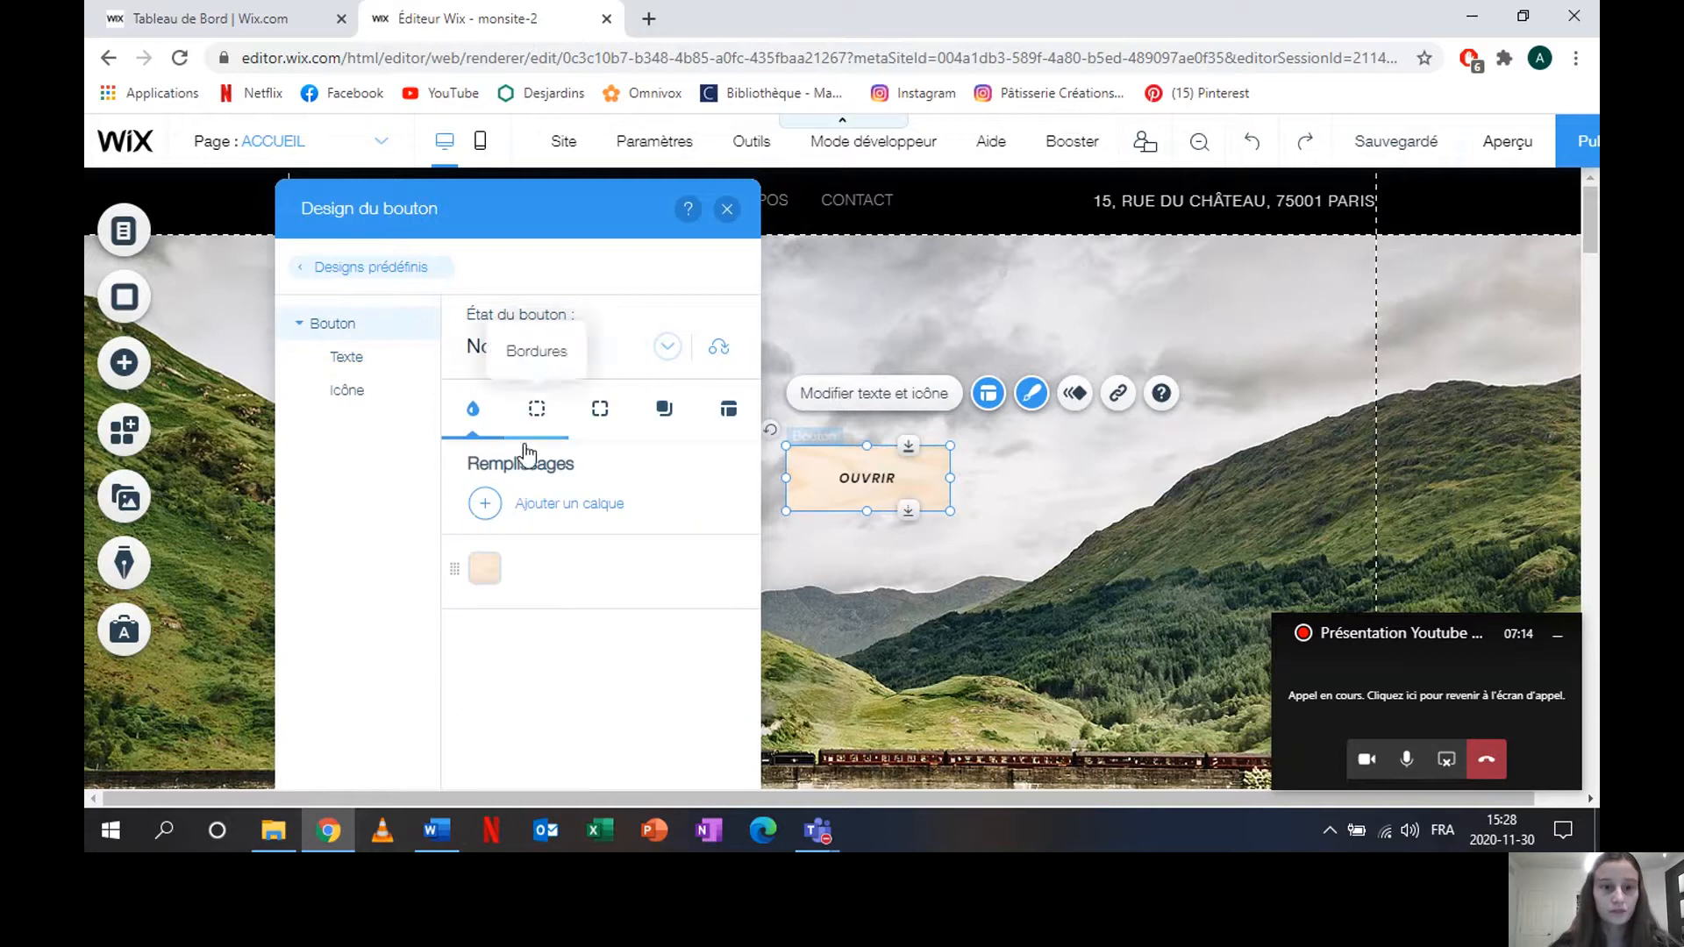
Step: For the OUVRIR button's Survol state, add a solid brown fill layer at 100% opacity and close the design settings
click(665, 347)
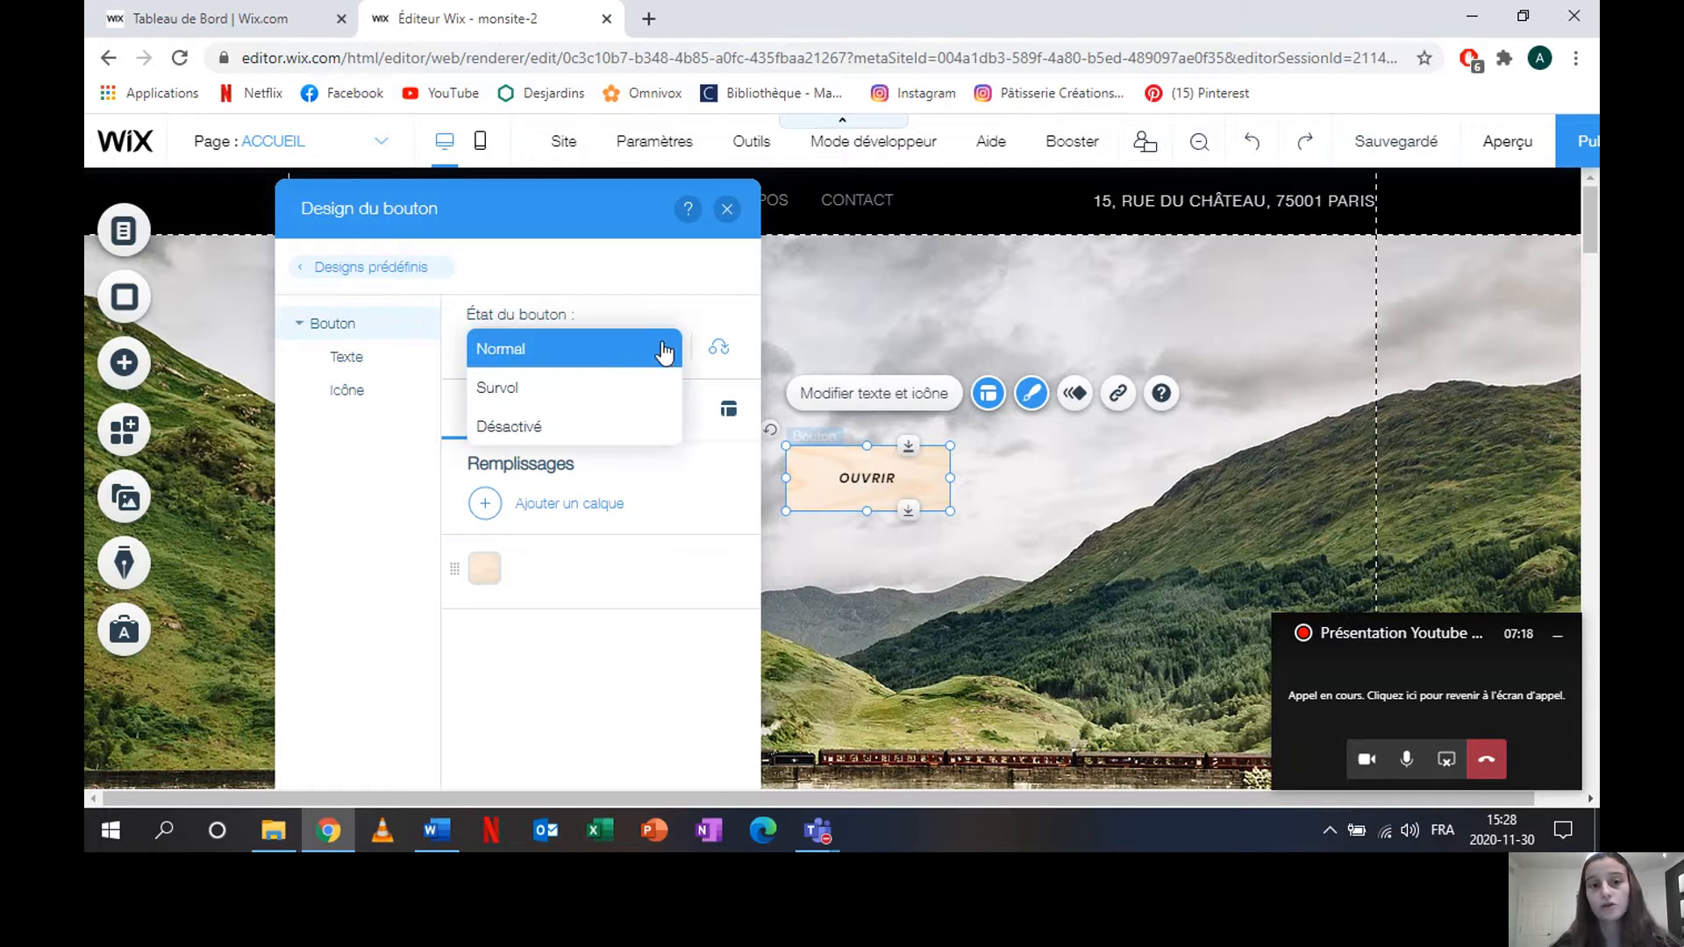
click(562, 388)
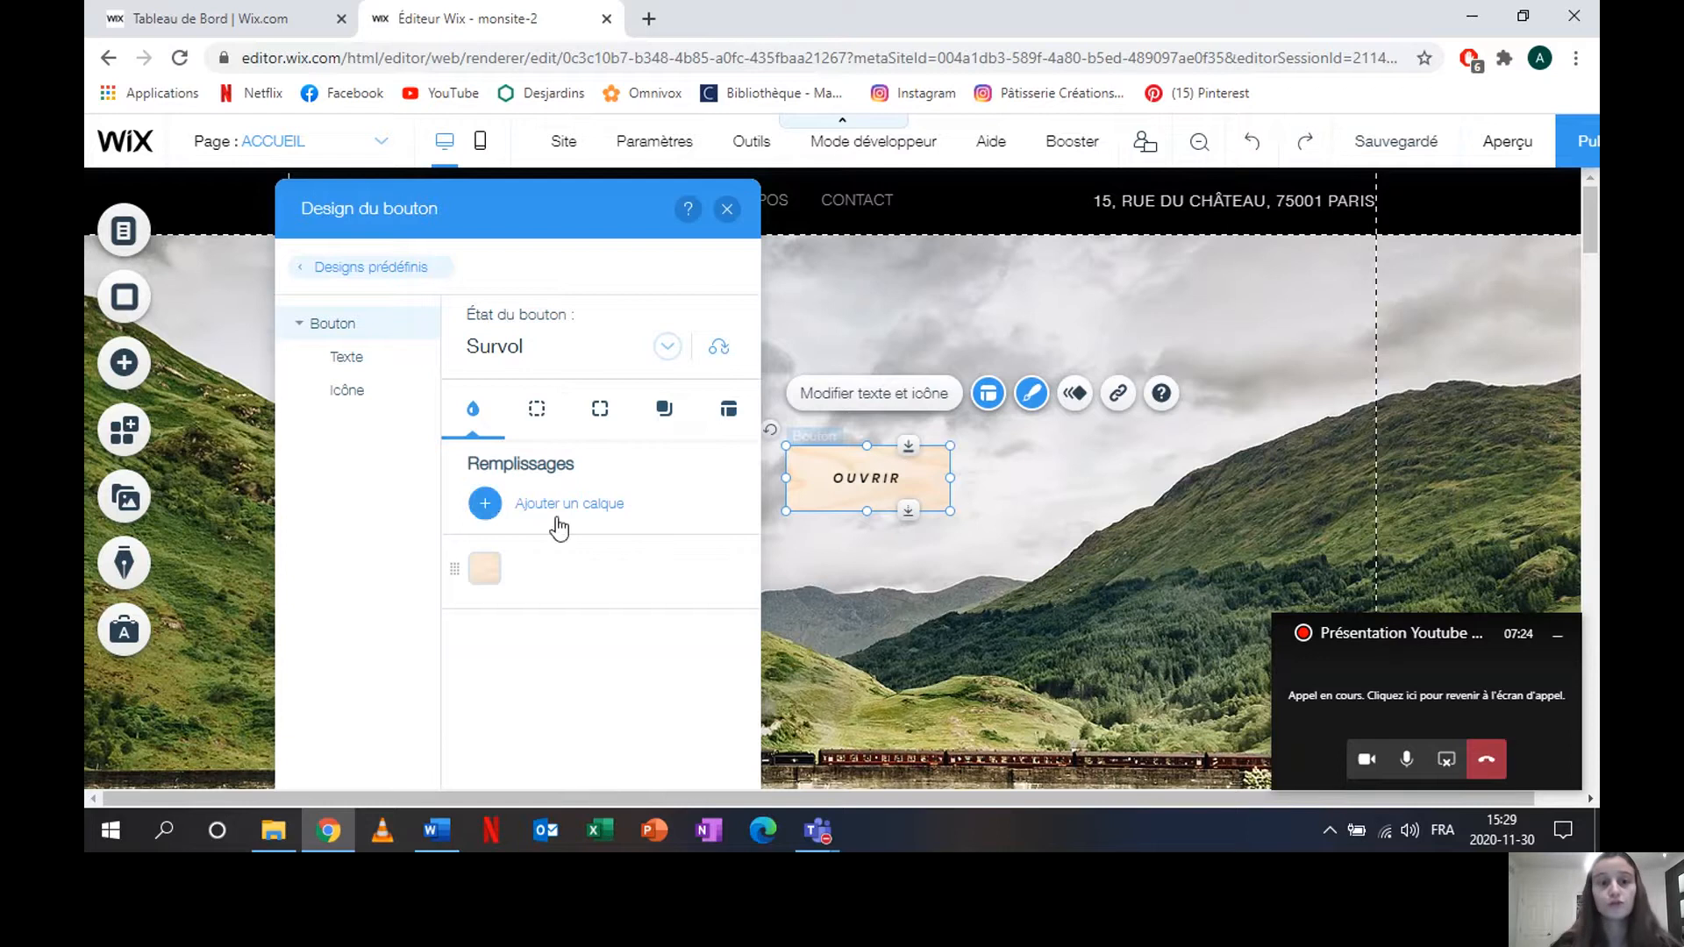
click(485, 504)
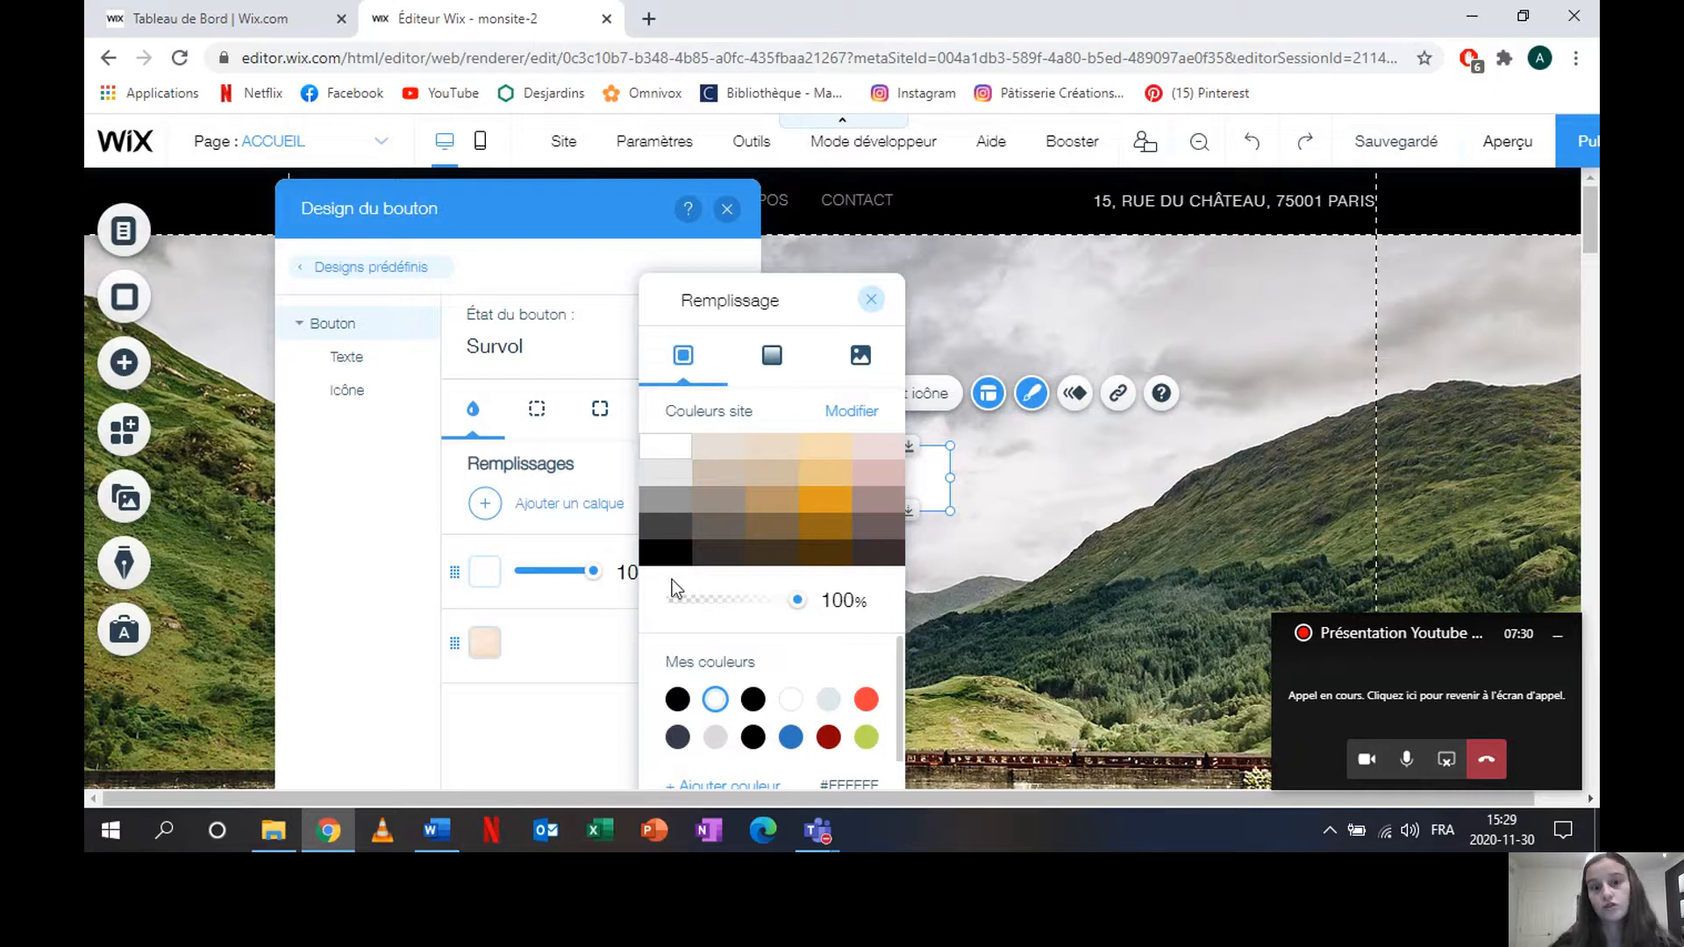
click(751, 469)
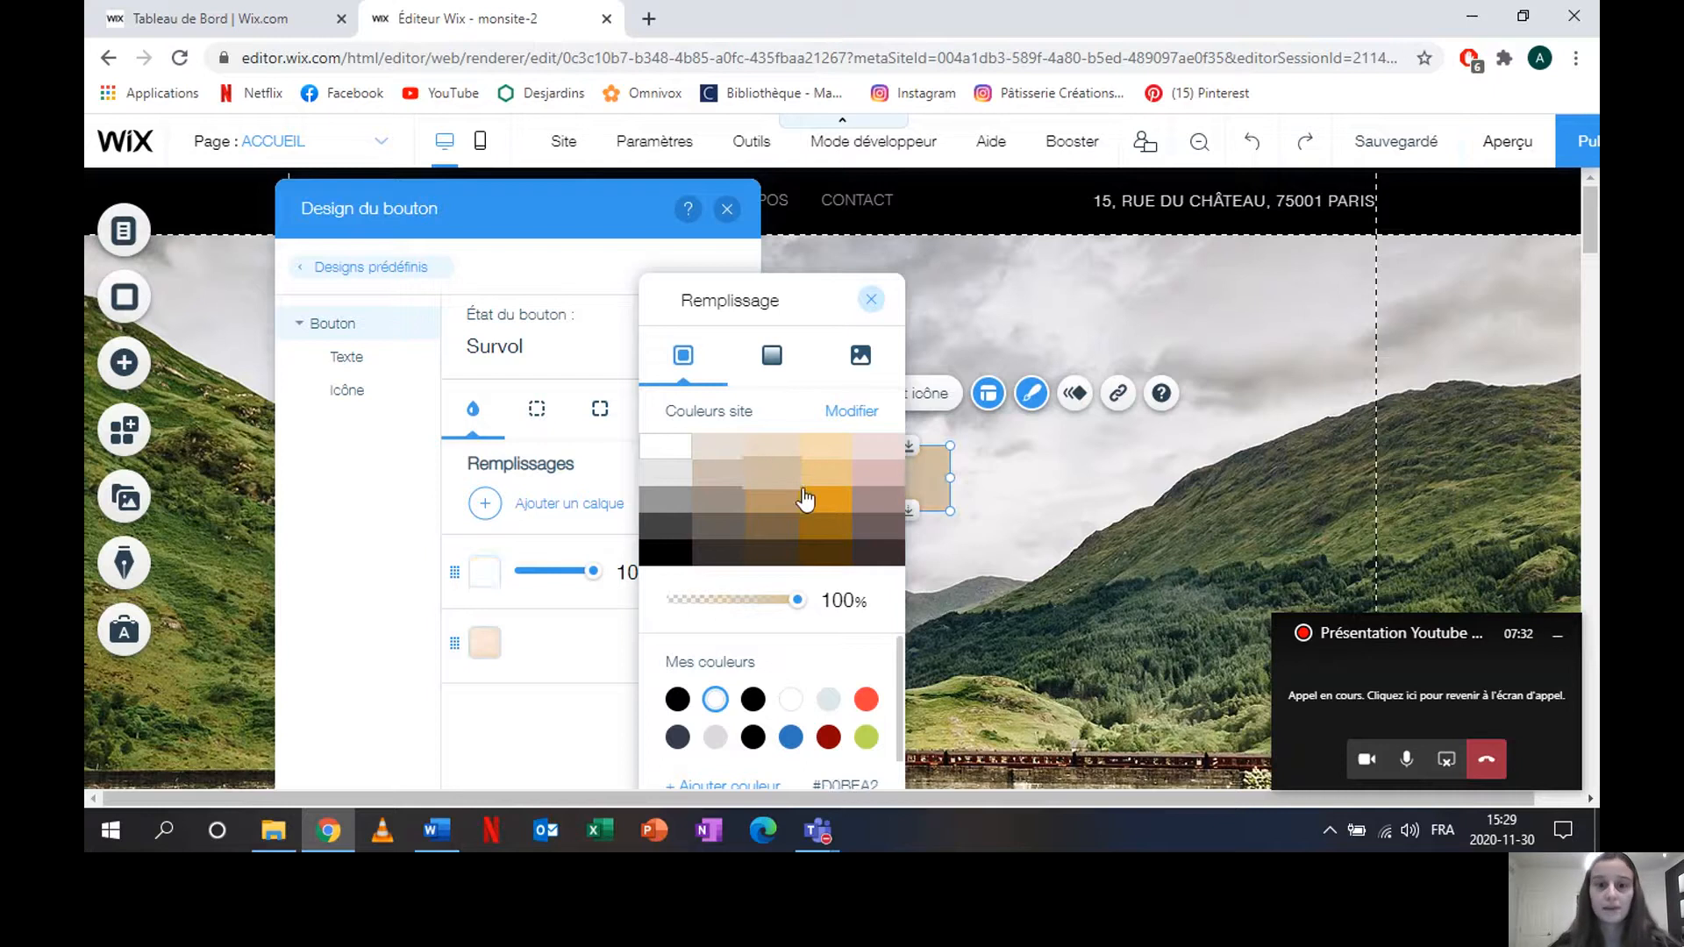
click(778, 504)
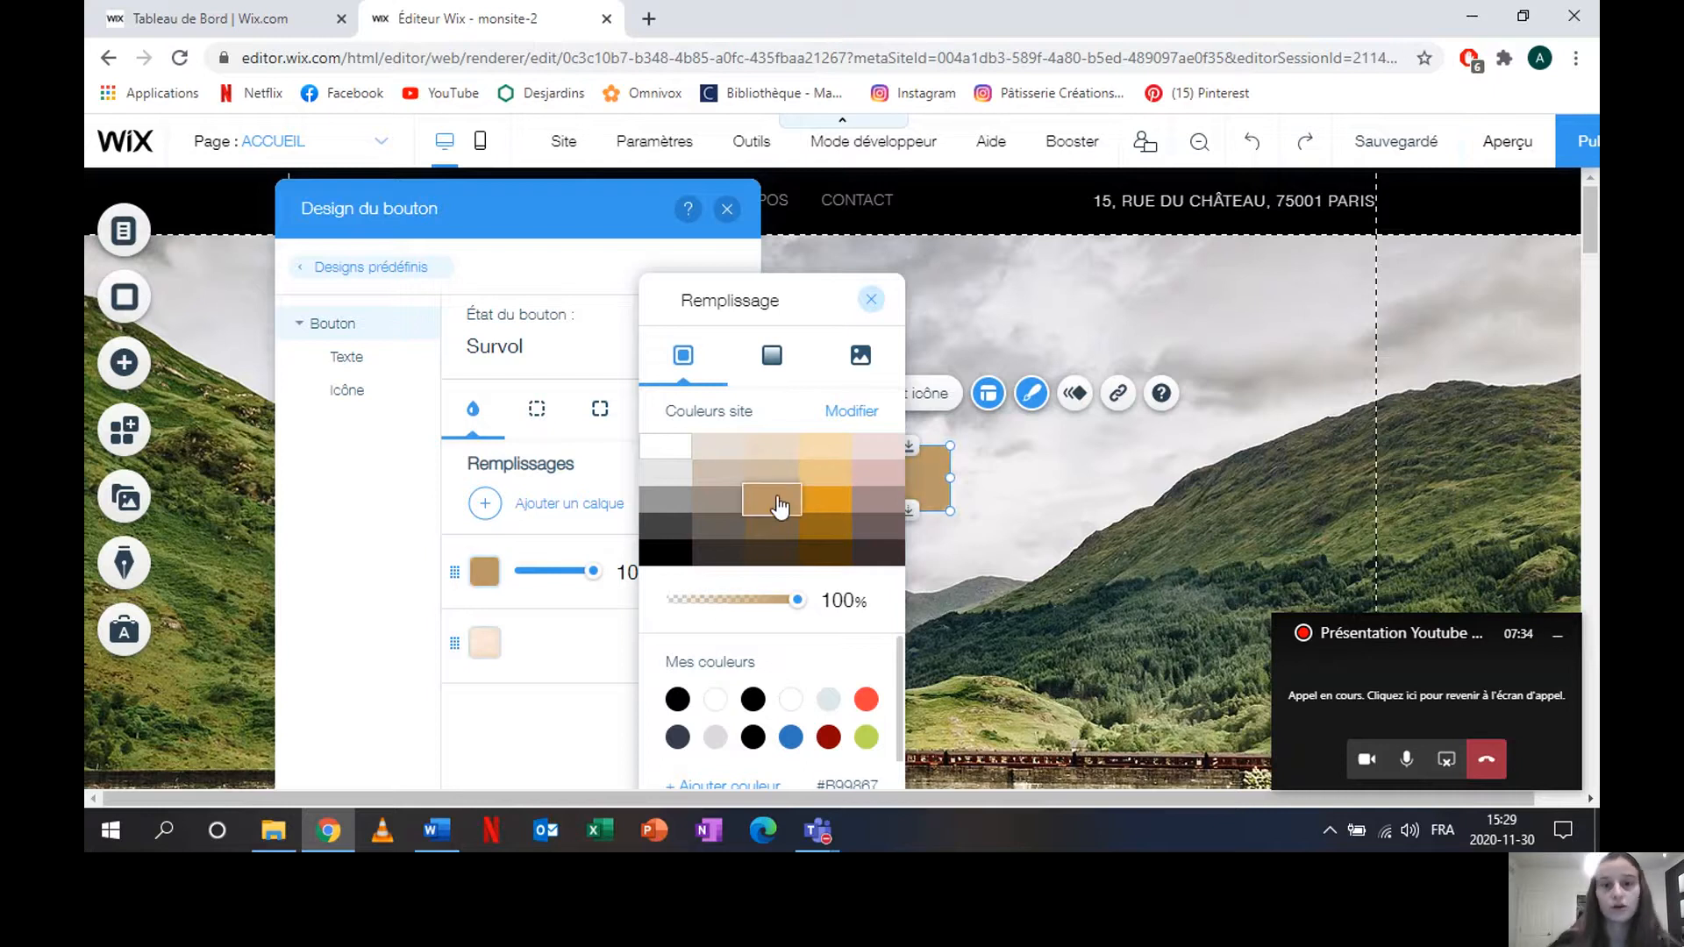
click(871, 302)
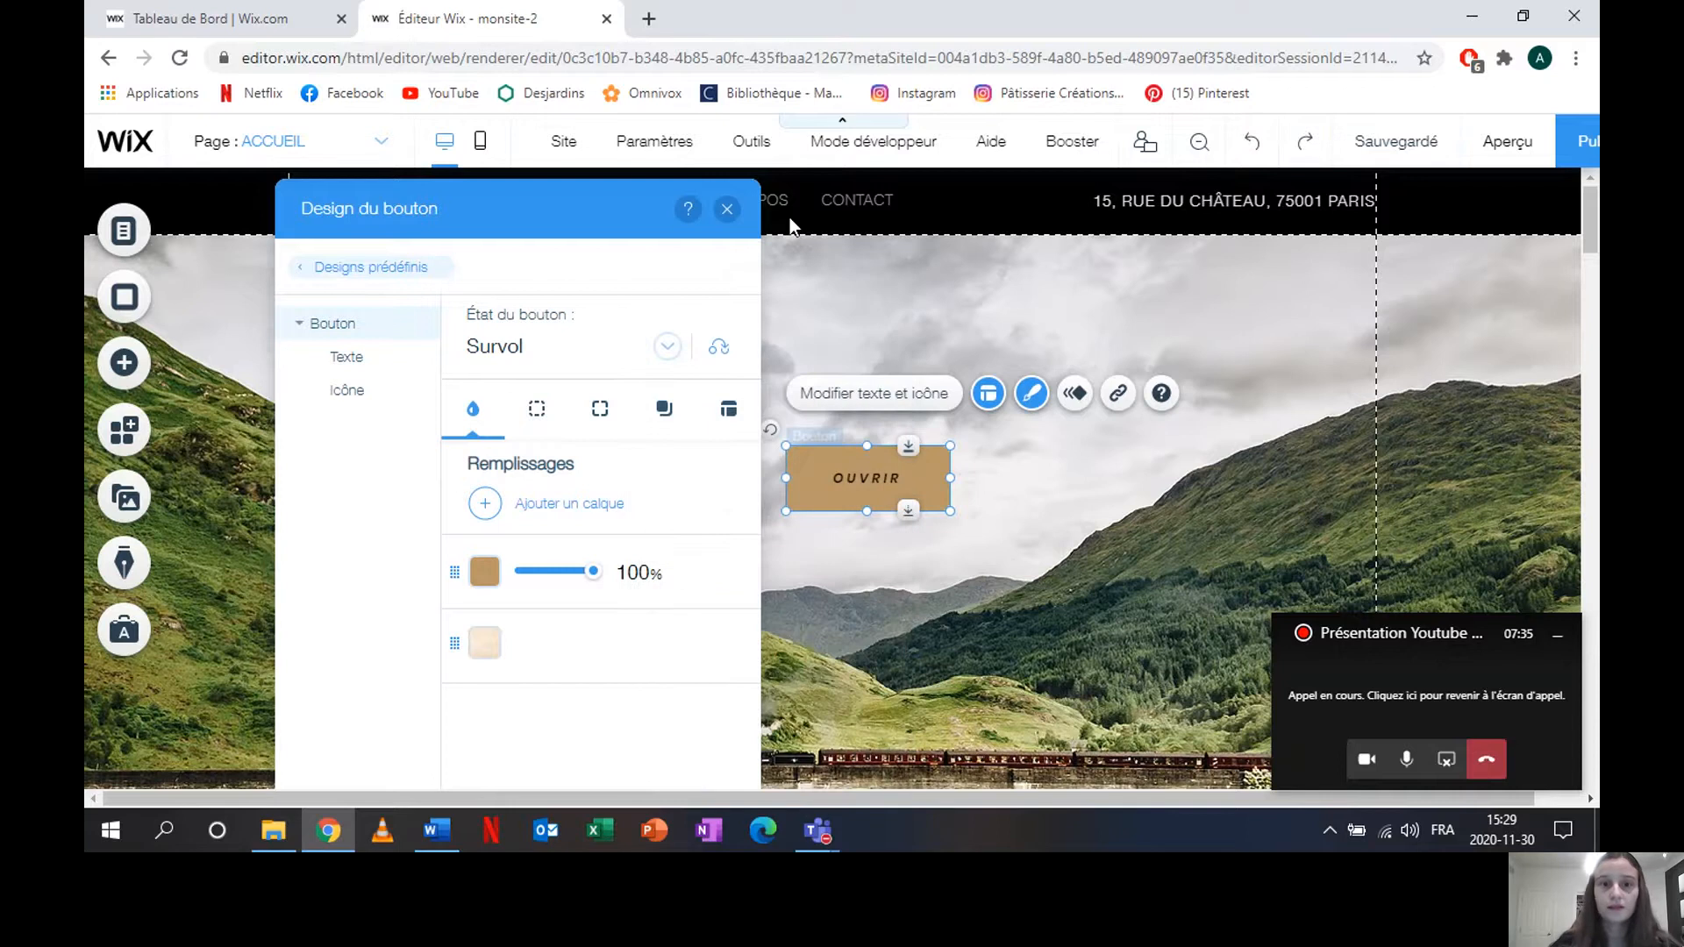
click(726, 209)
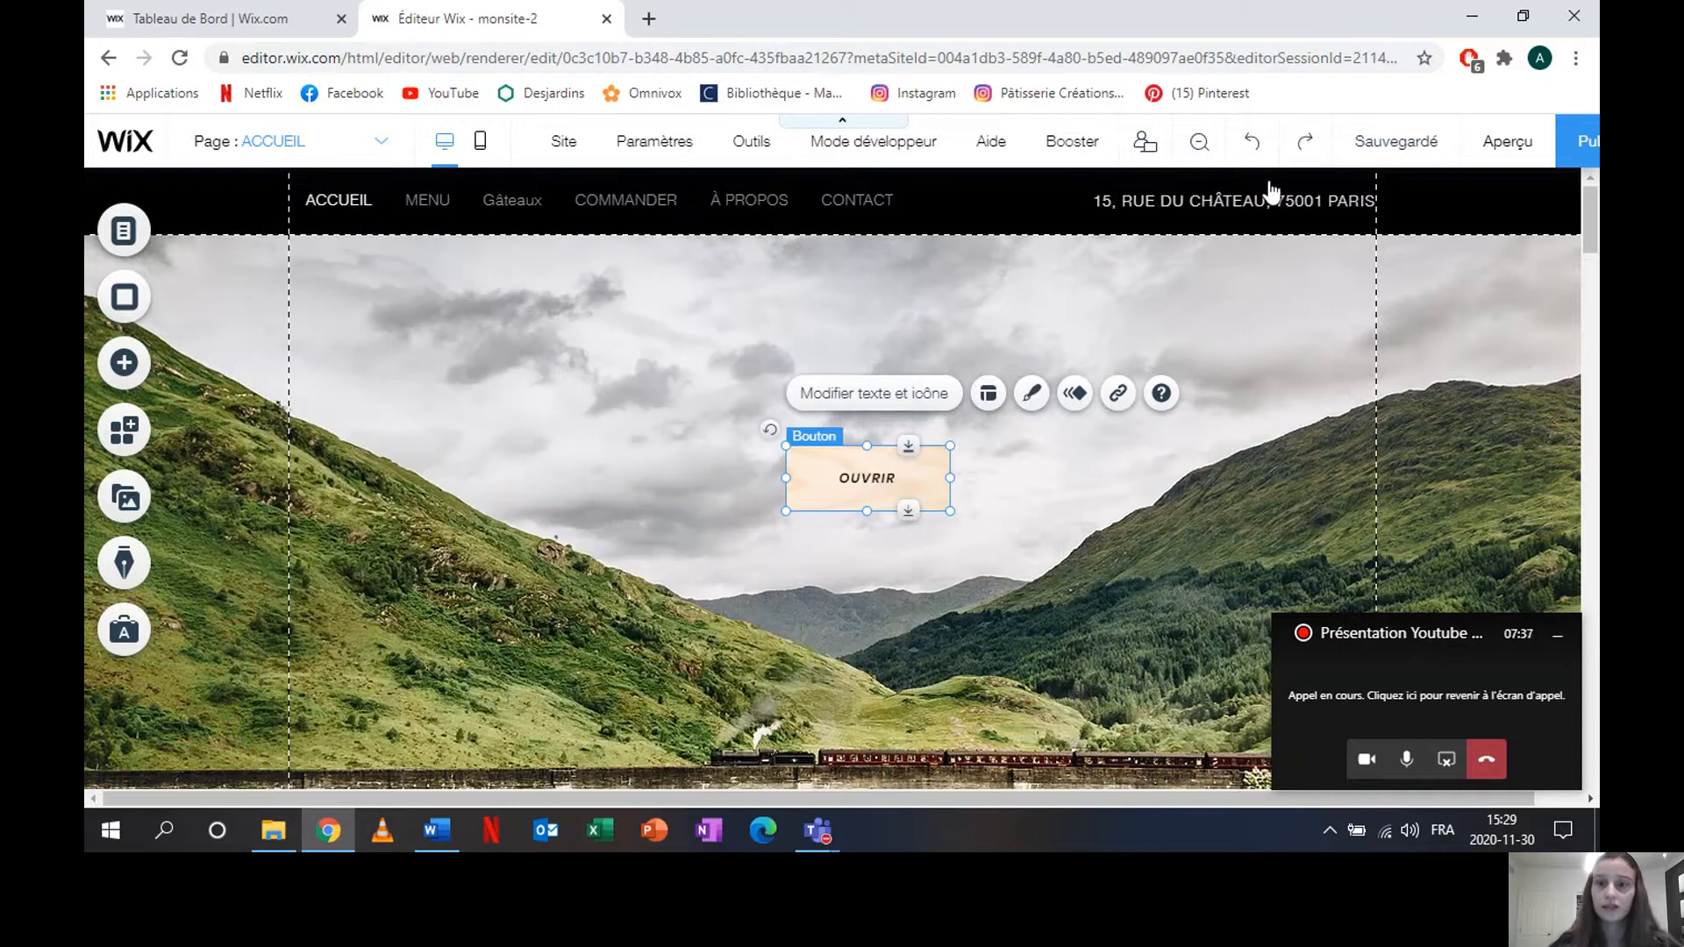
Step: Preview the page to test the OUVRIR button's hover effect, return to the editor and delete the button
click(1496, 149)
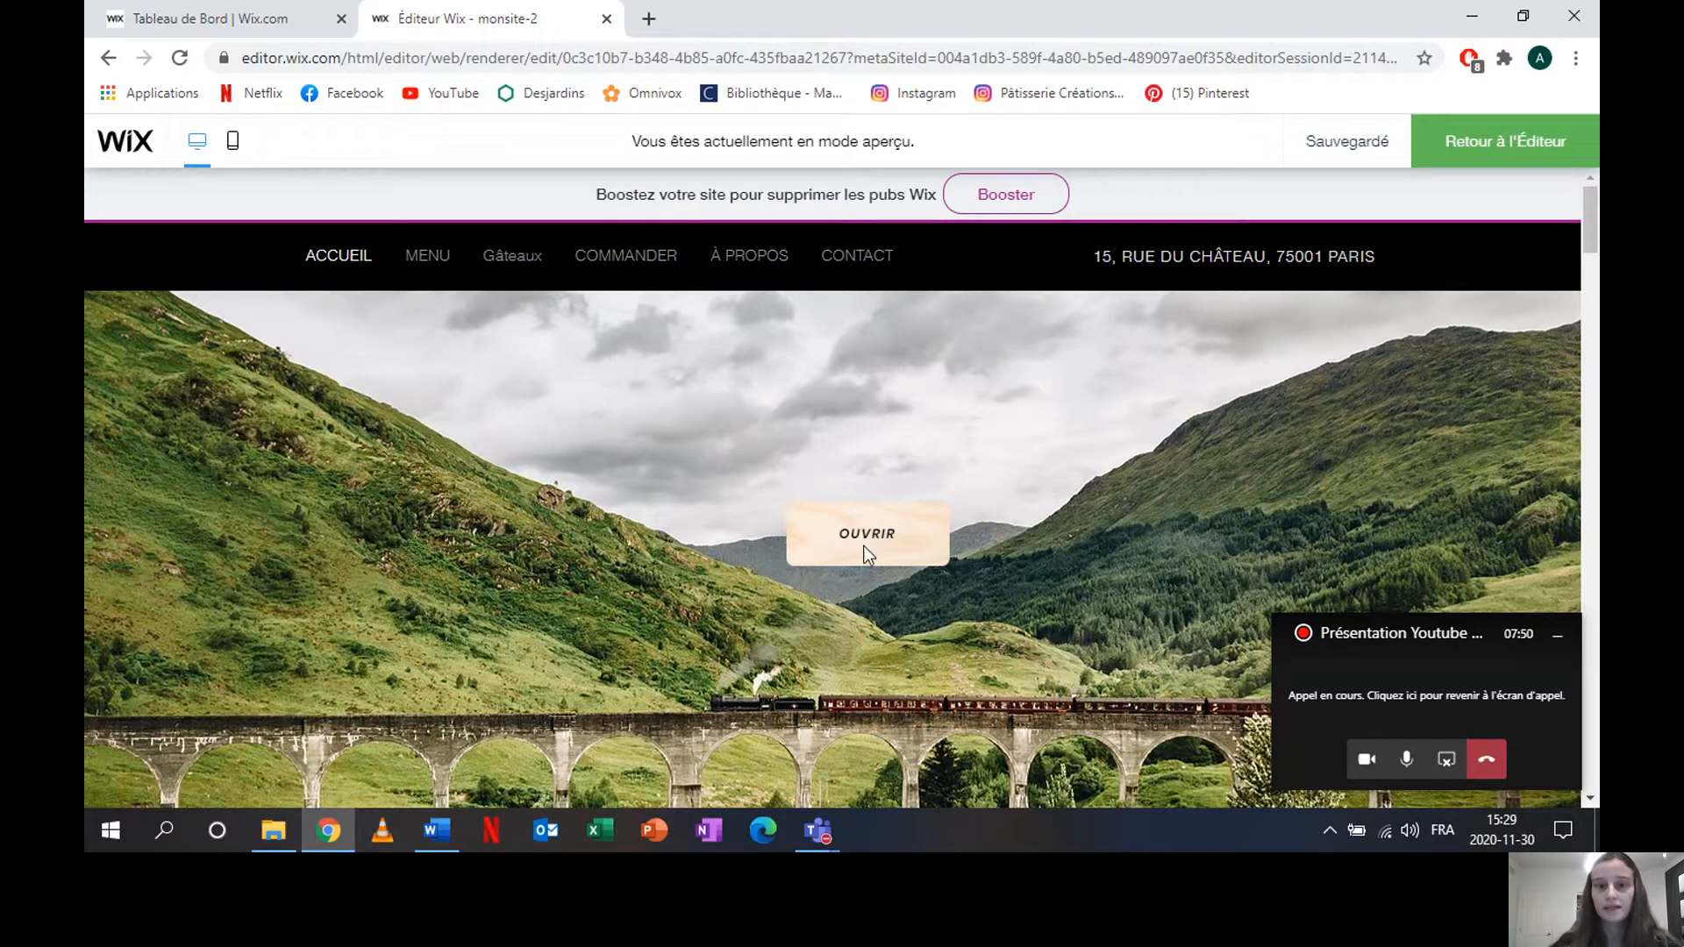
click(1505, 142)
click(816, 485)
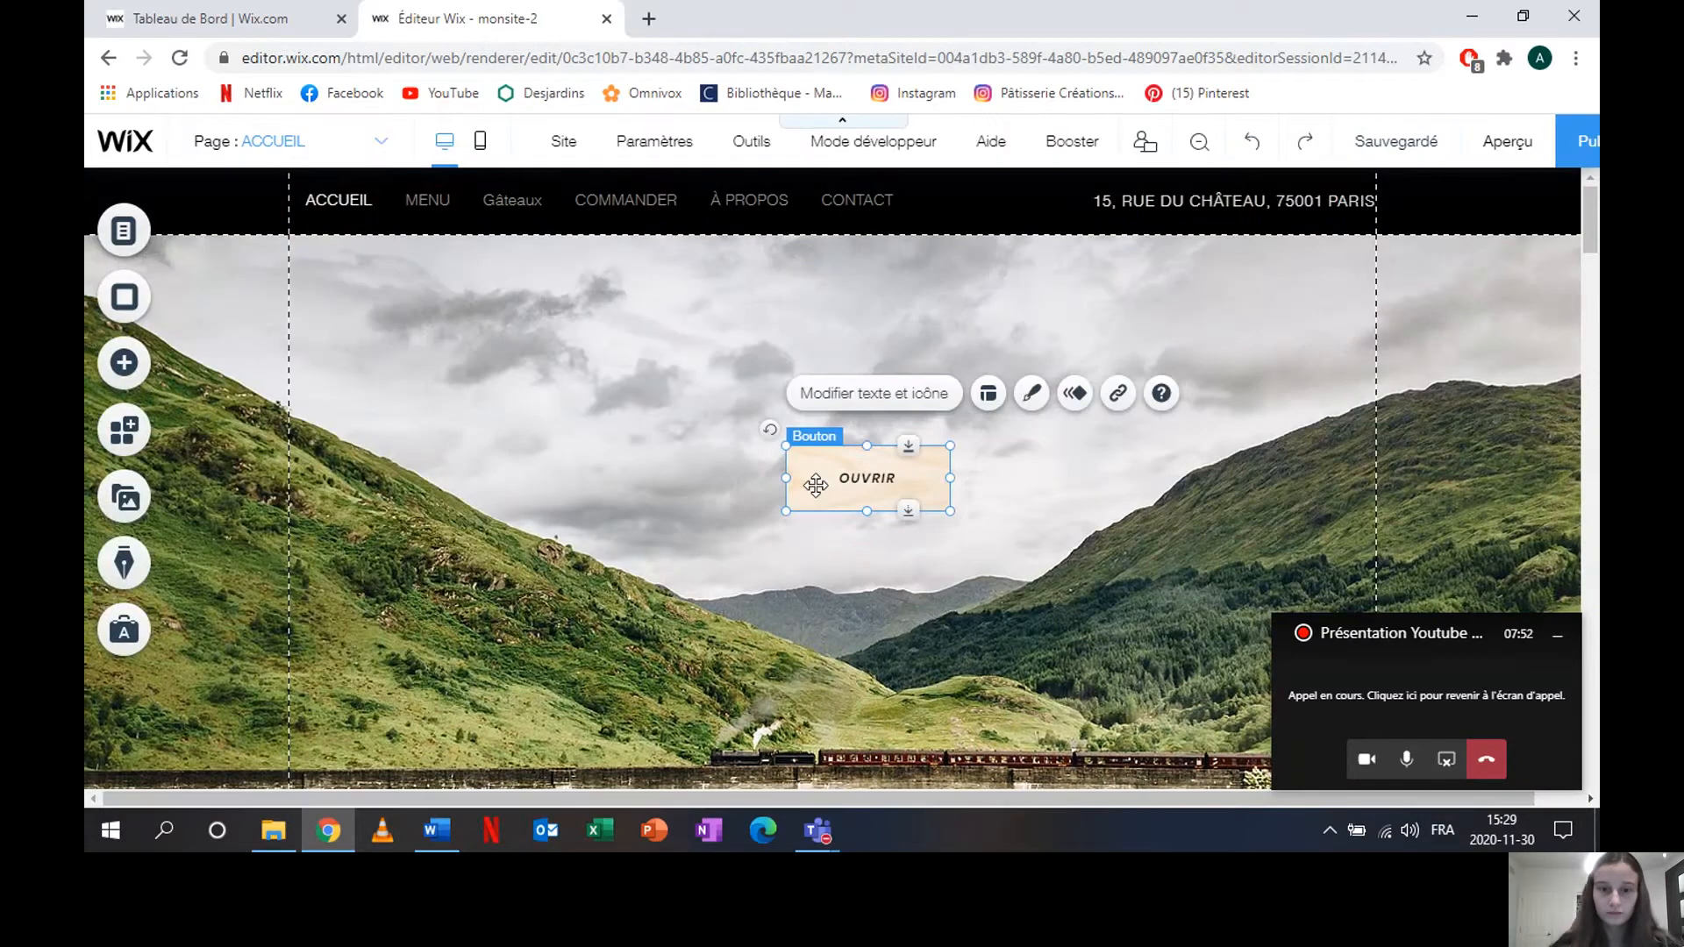
key(Delete)
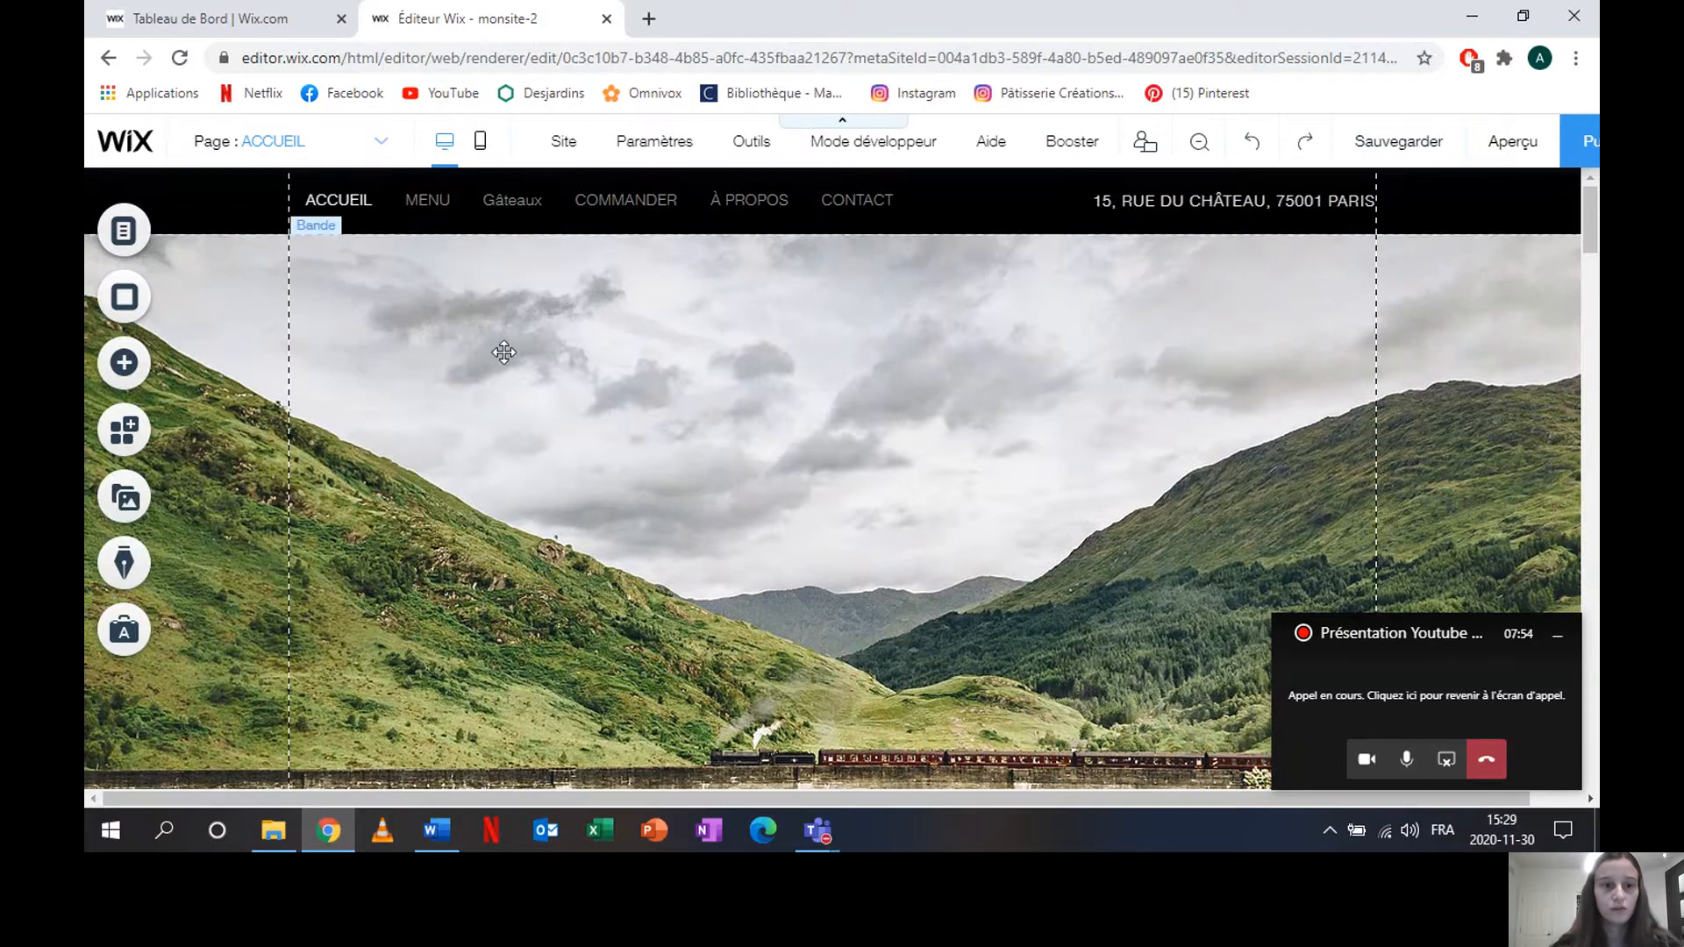
Step: Browse the available gallery layouts and add the Grille gallery from Galeries Pro to the strip
click(502, 350)
click(117, 375)
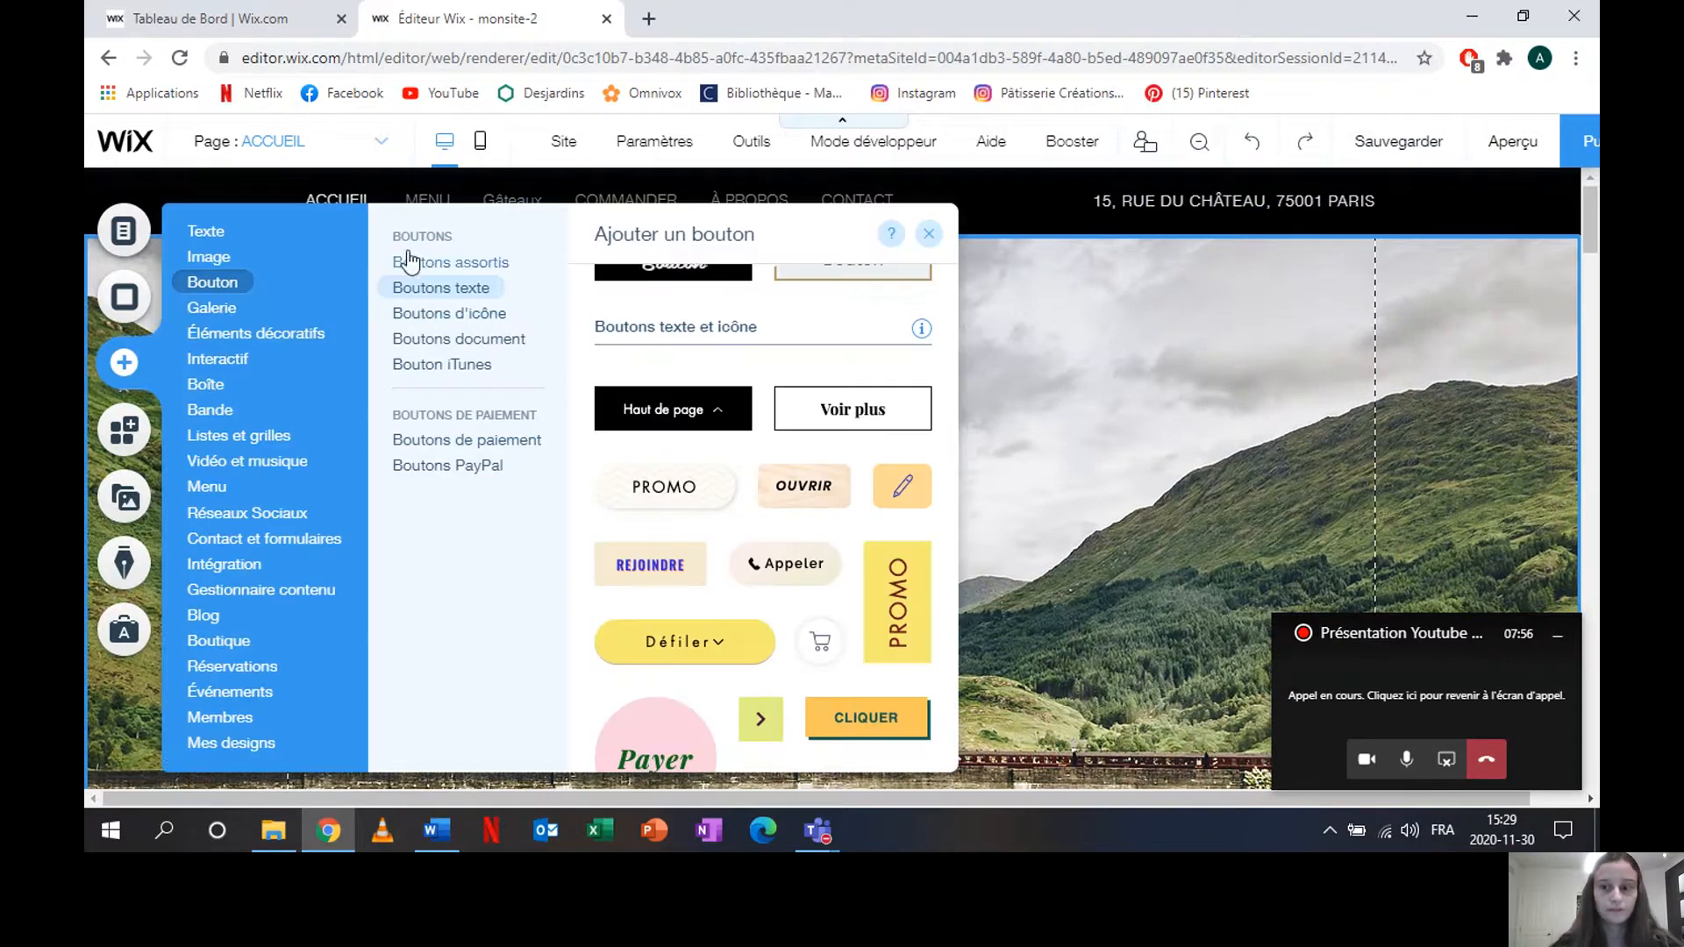
click(217, 314)
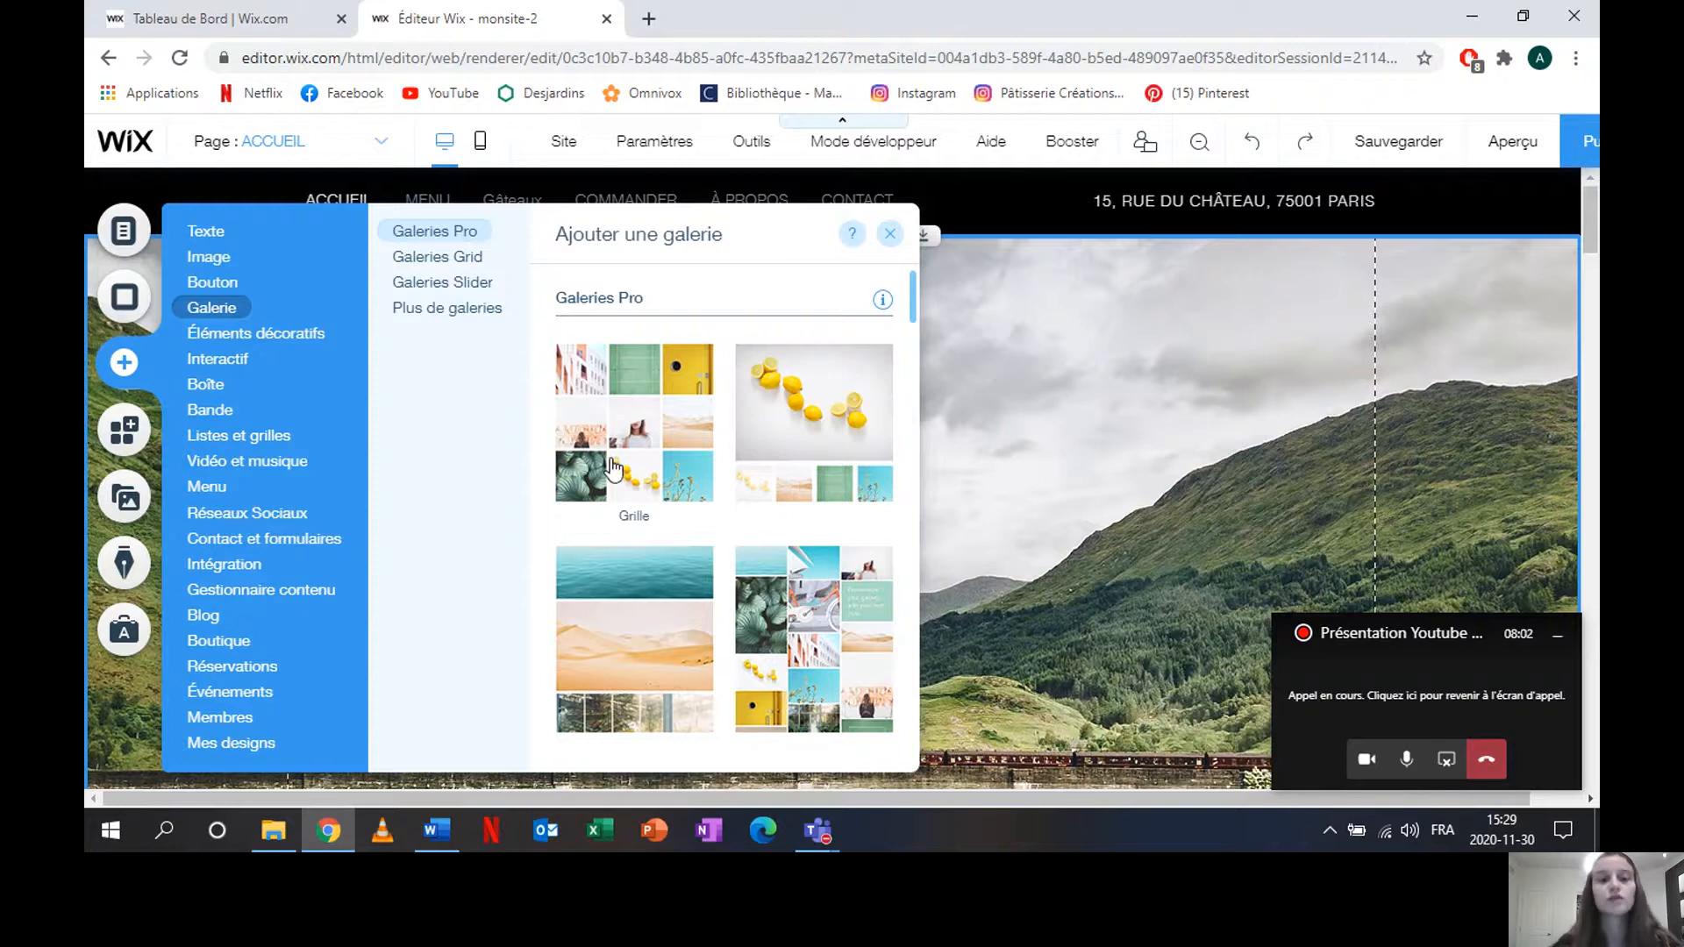
scroll(613, 469, down, 10)
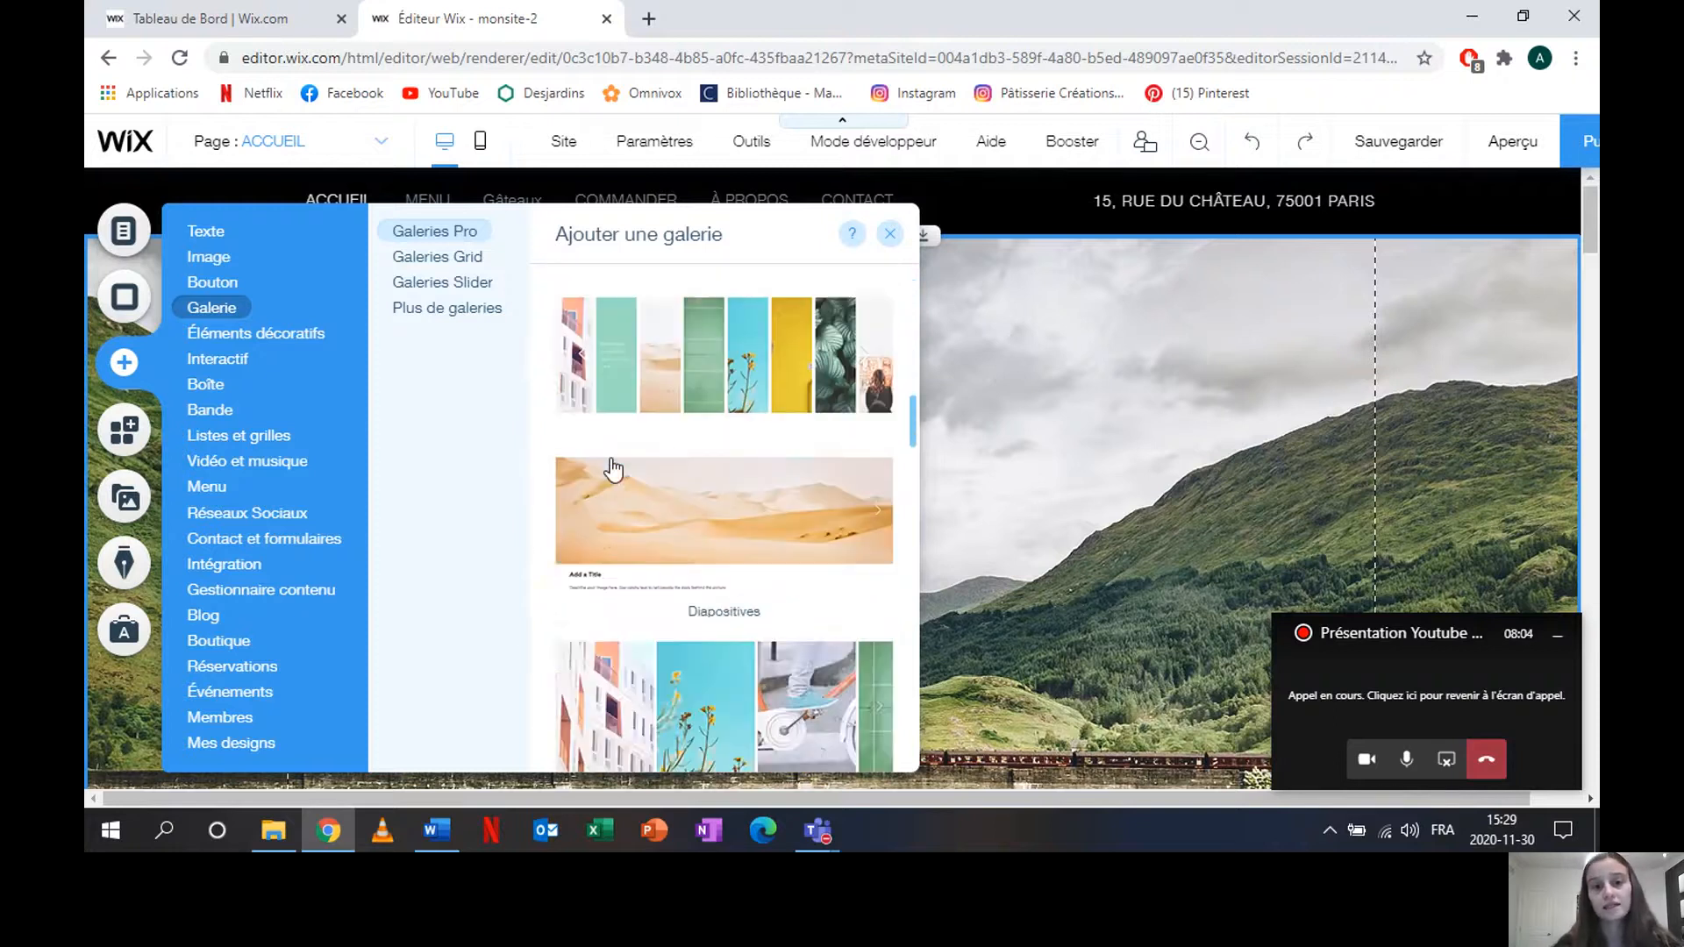
scroll(612, 470, up, 10)
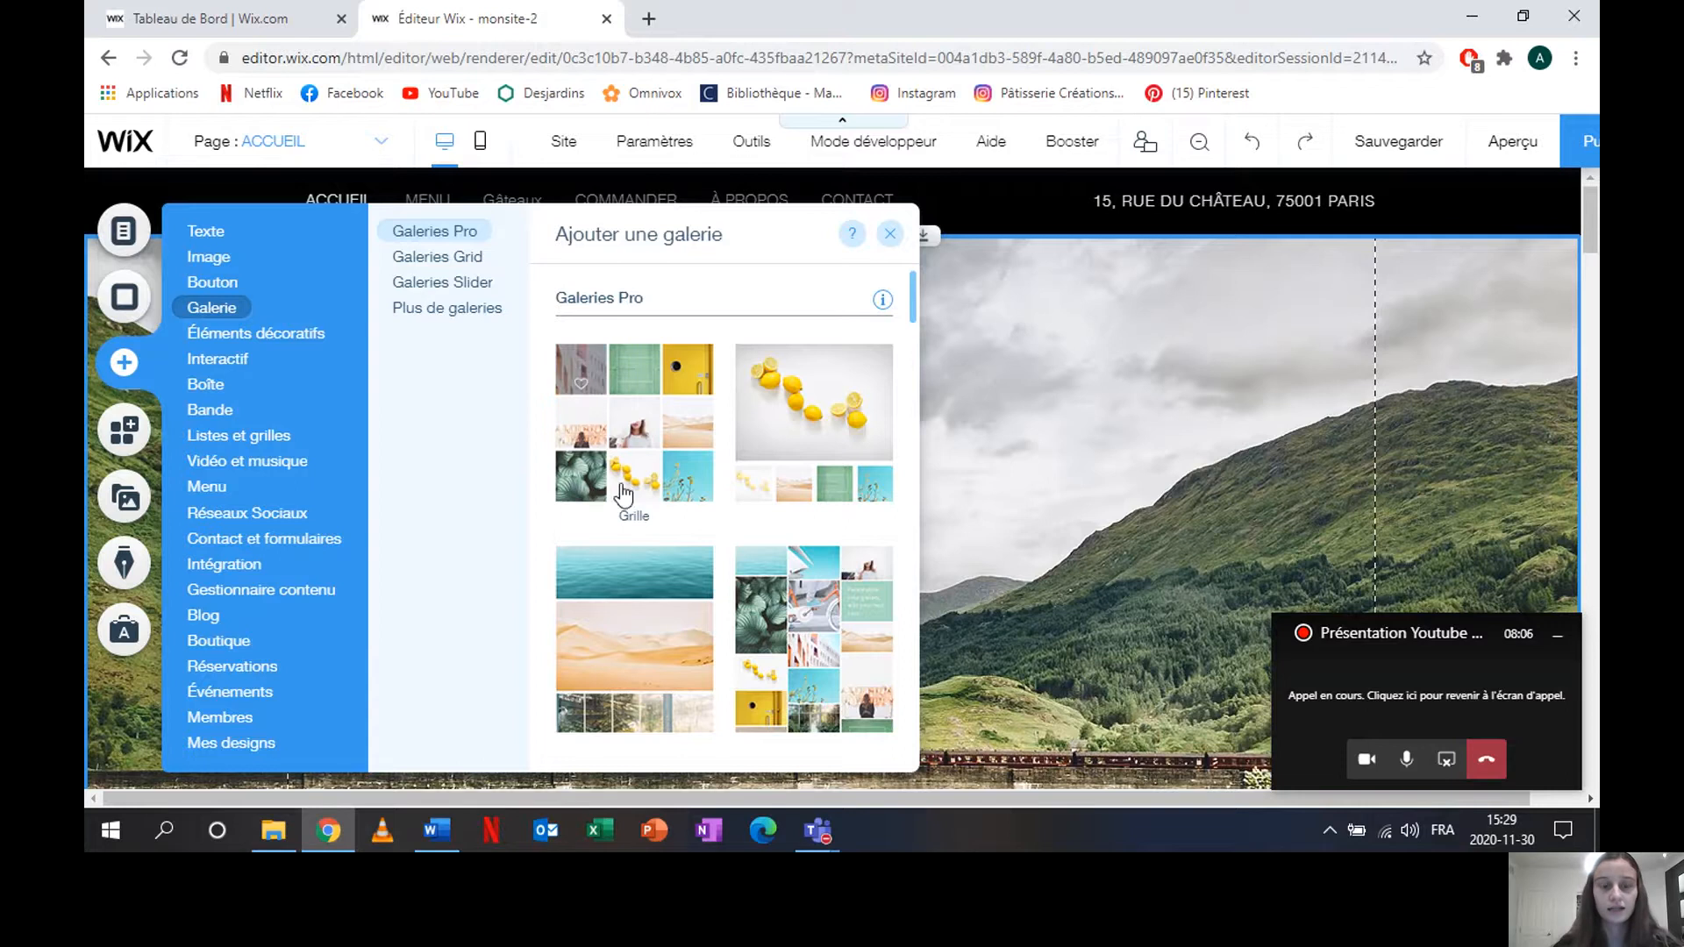
scroll(665, 571, down, 5)
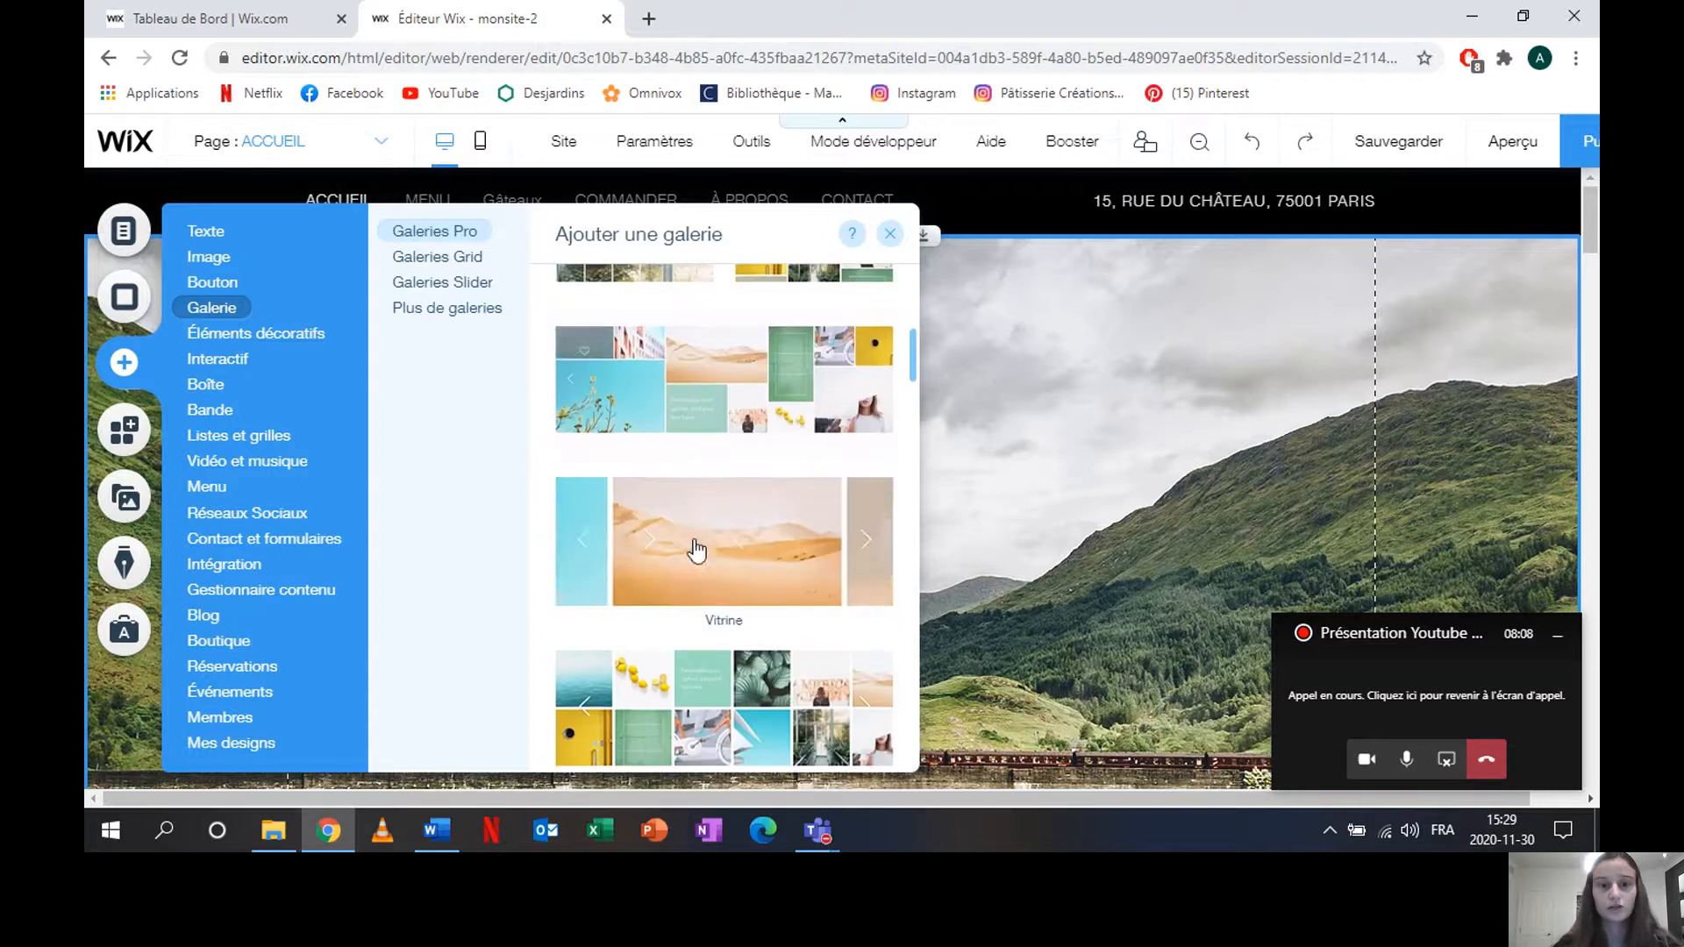
scroll(840, 554, down, 5)
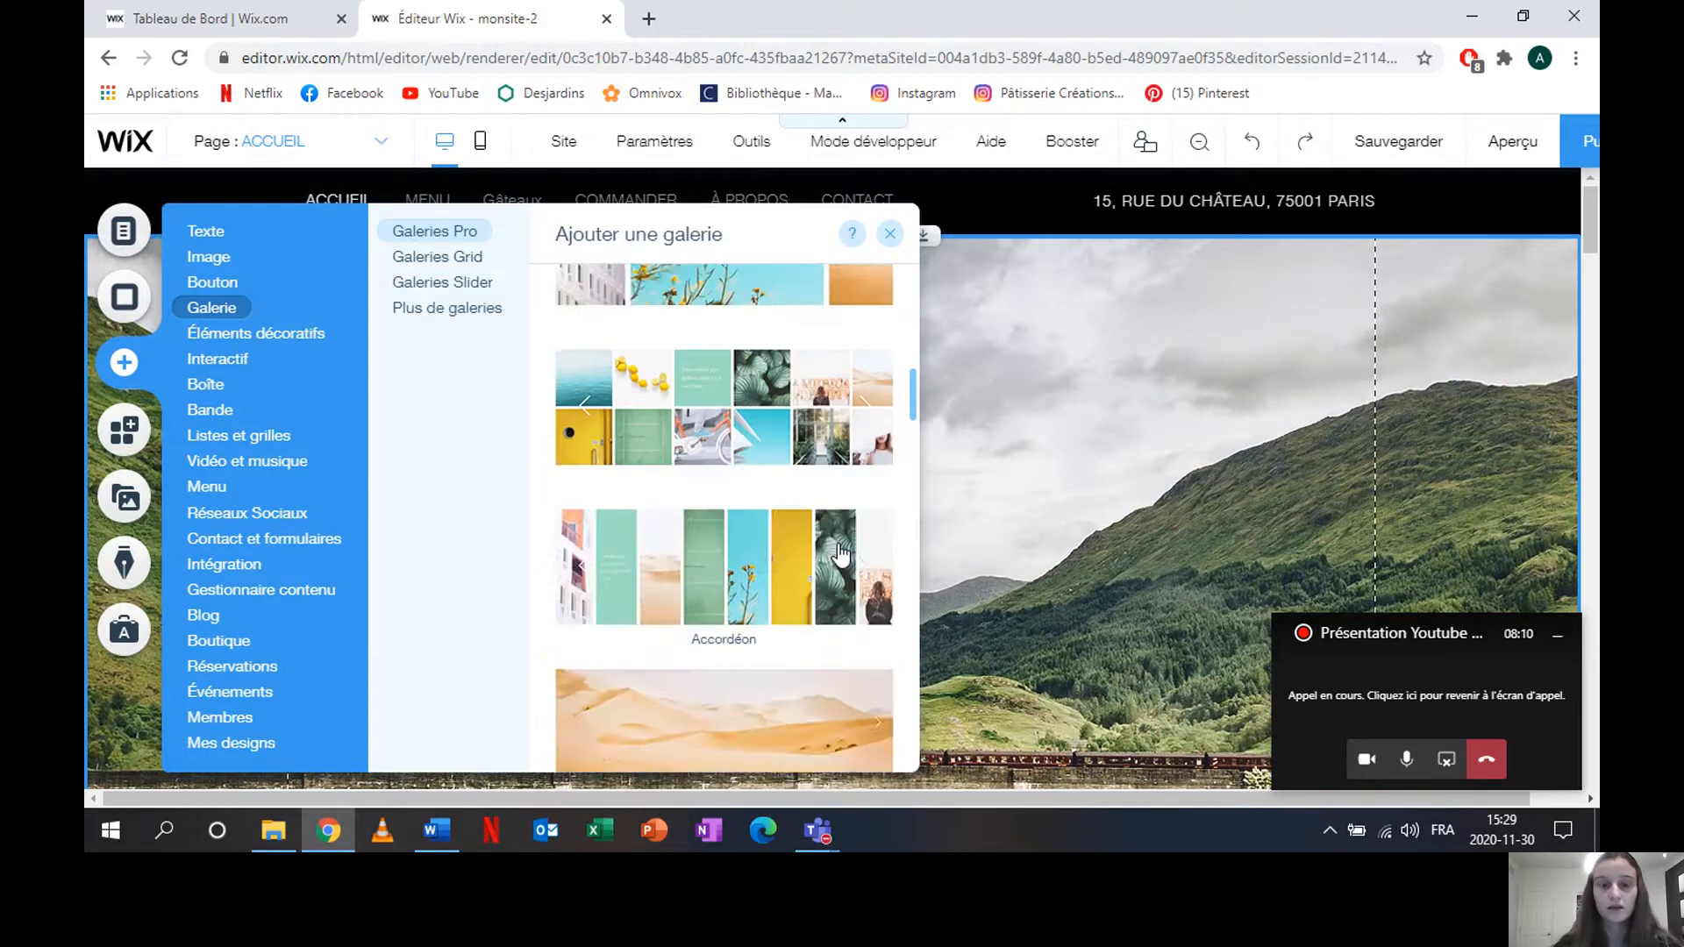
scroll(841, 554, down, 10)
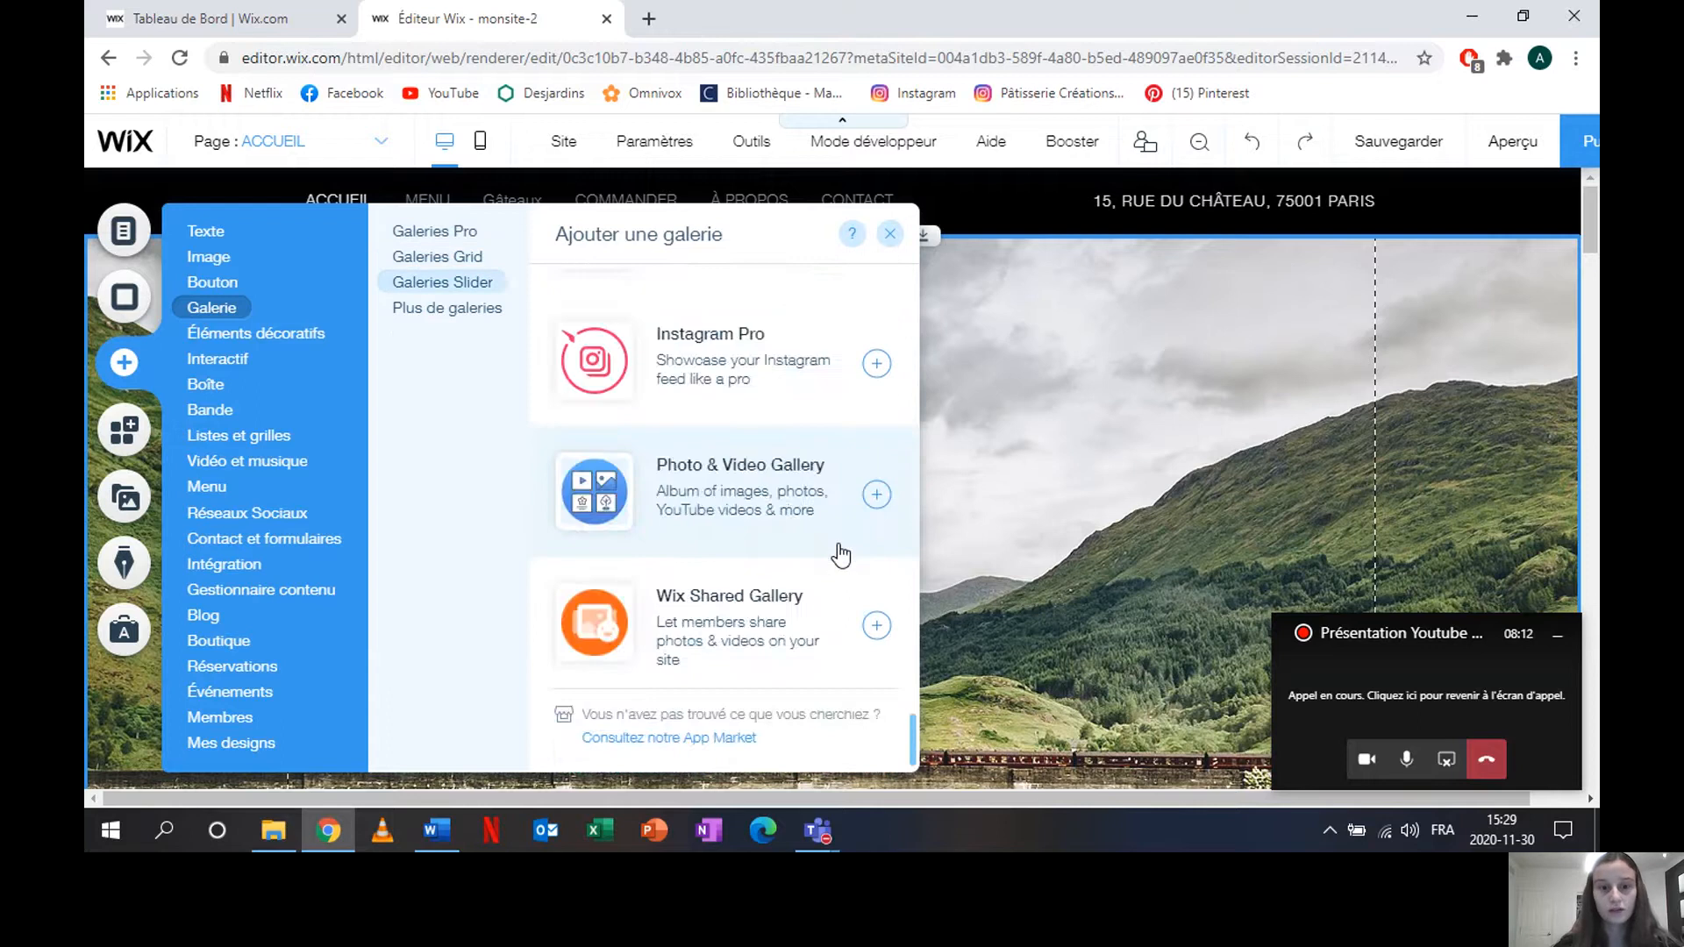
scroll(840, 555, up, 6)
scroll(840, 554, up, 4)
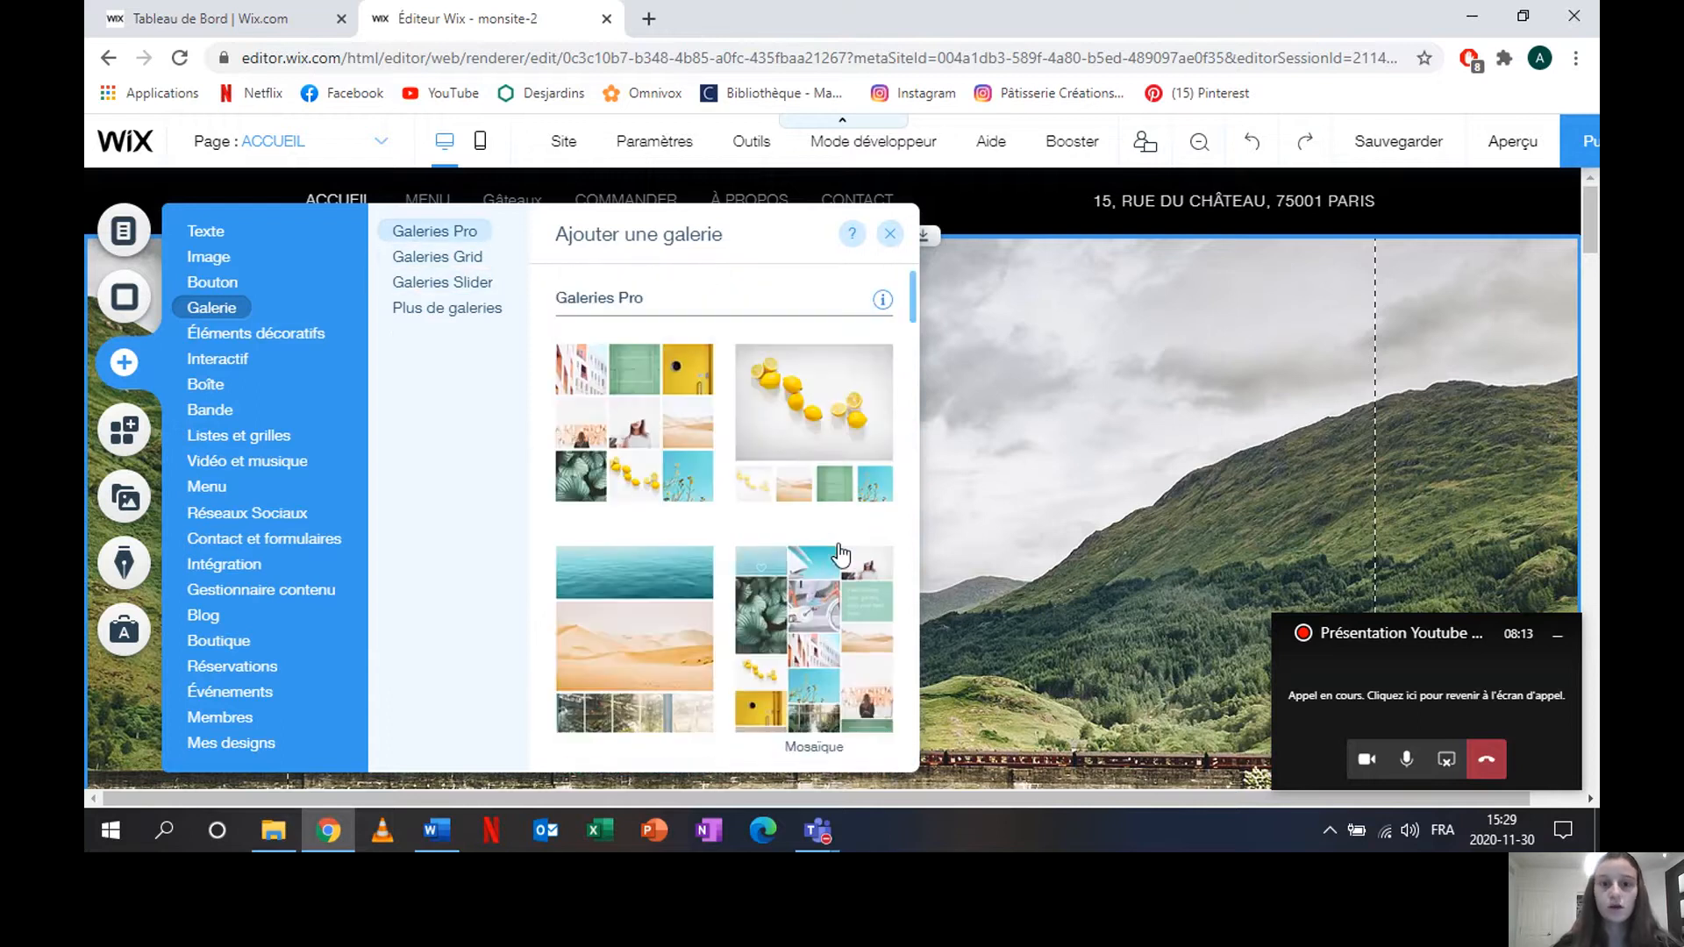
click(614, 416)
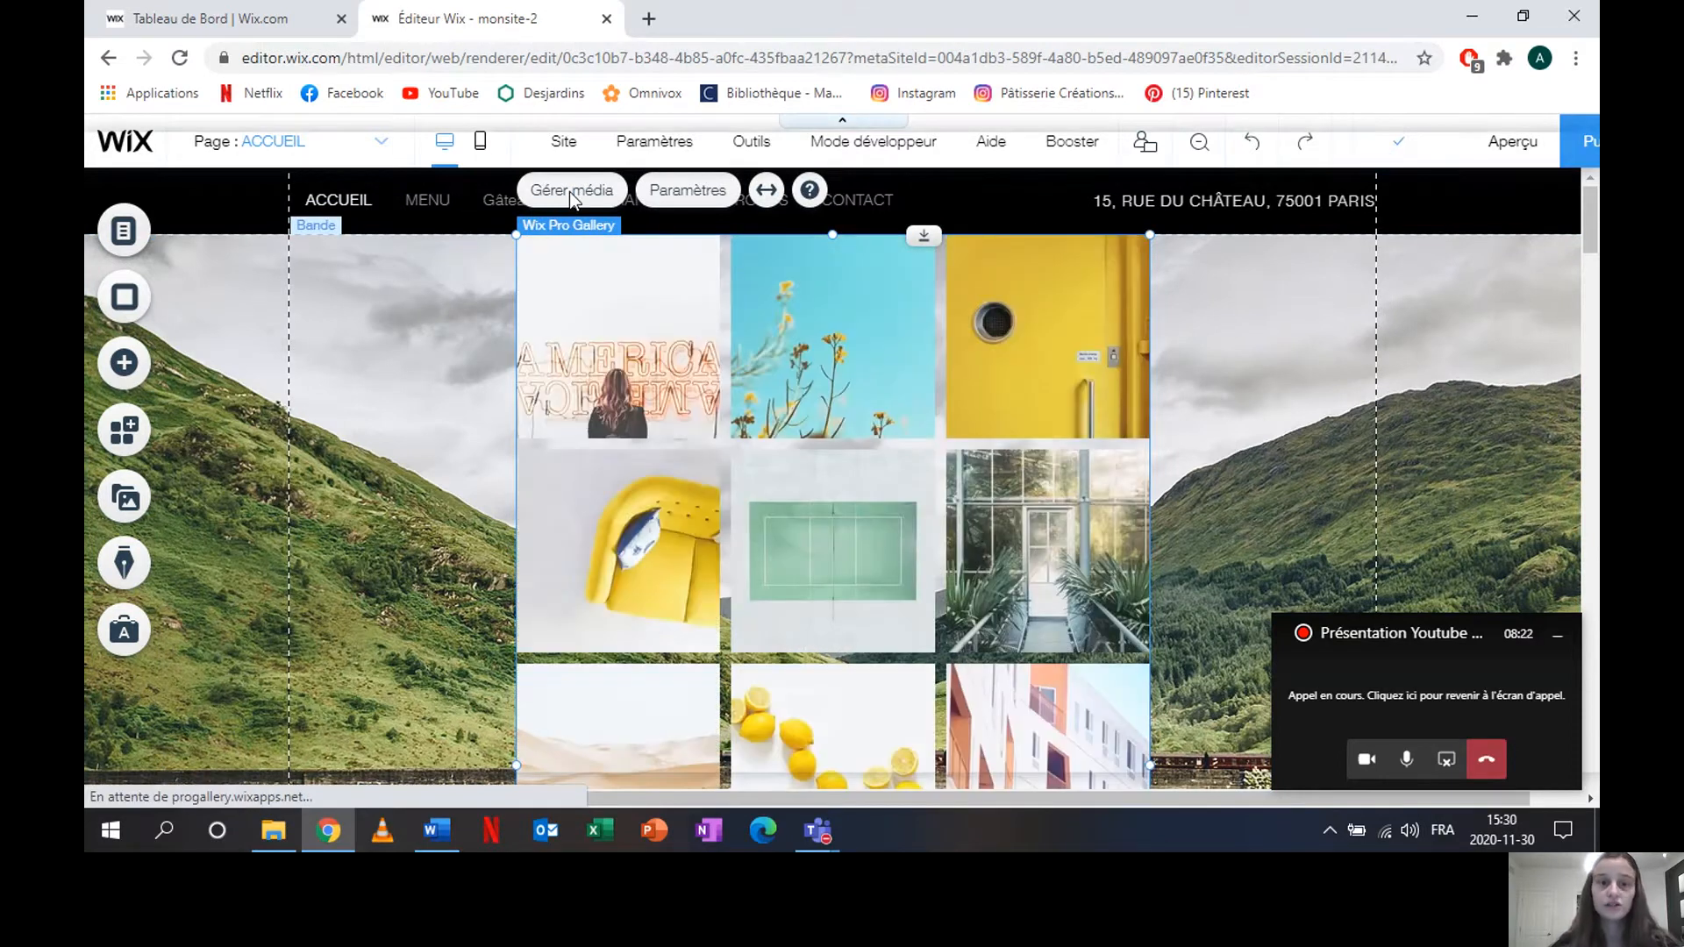
Step: Open the gallery's media organizer and bring up the image chooser for replacing the first image
double_click(771, 256)
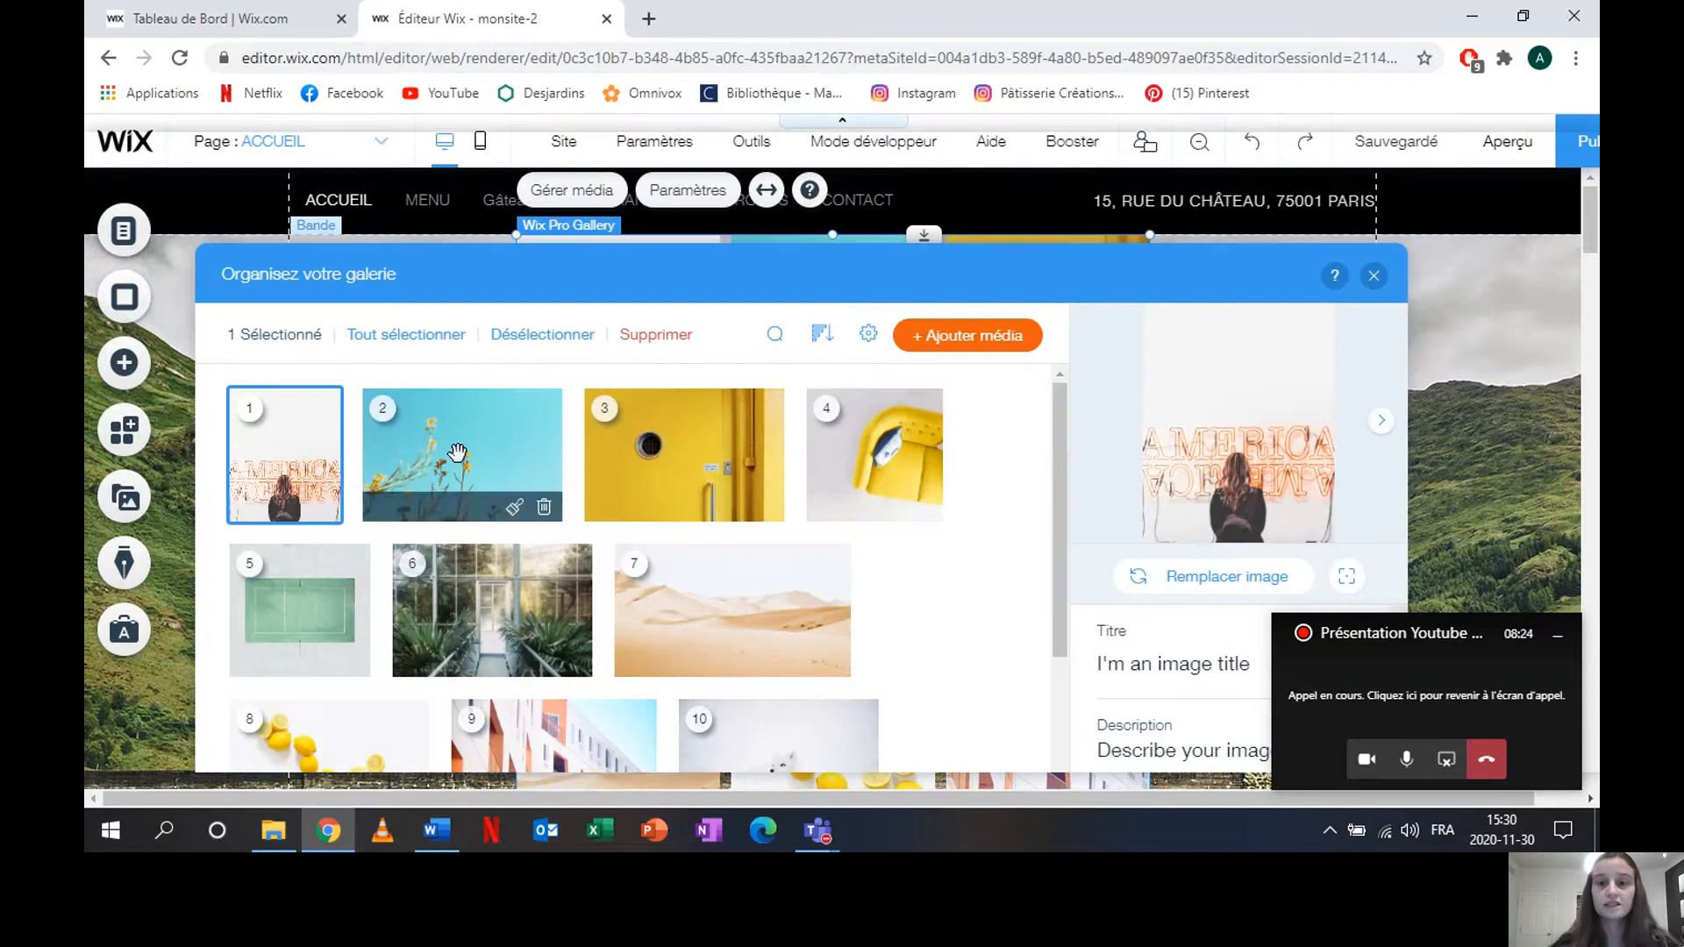
drag(1142, 271, 1095, 272)
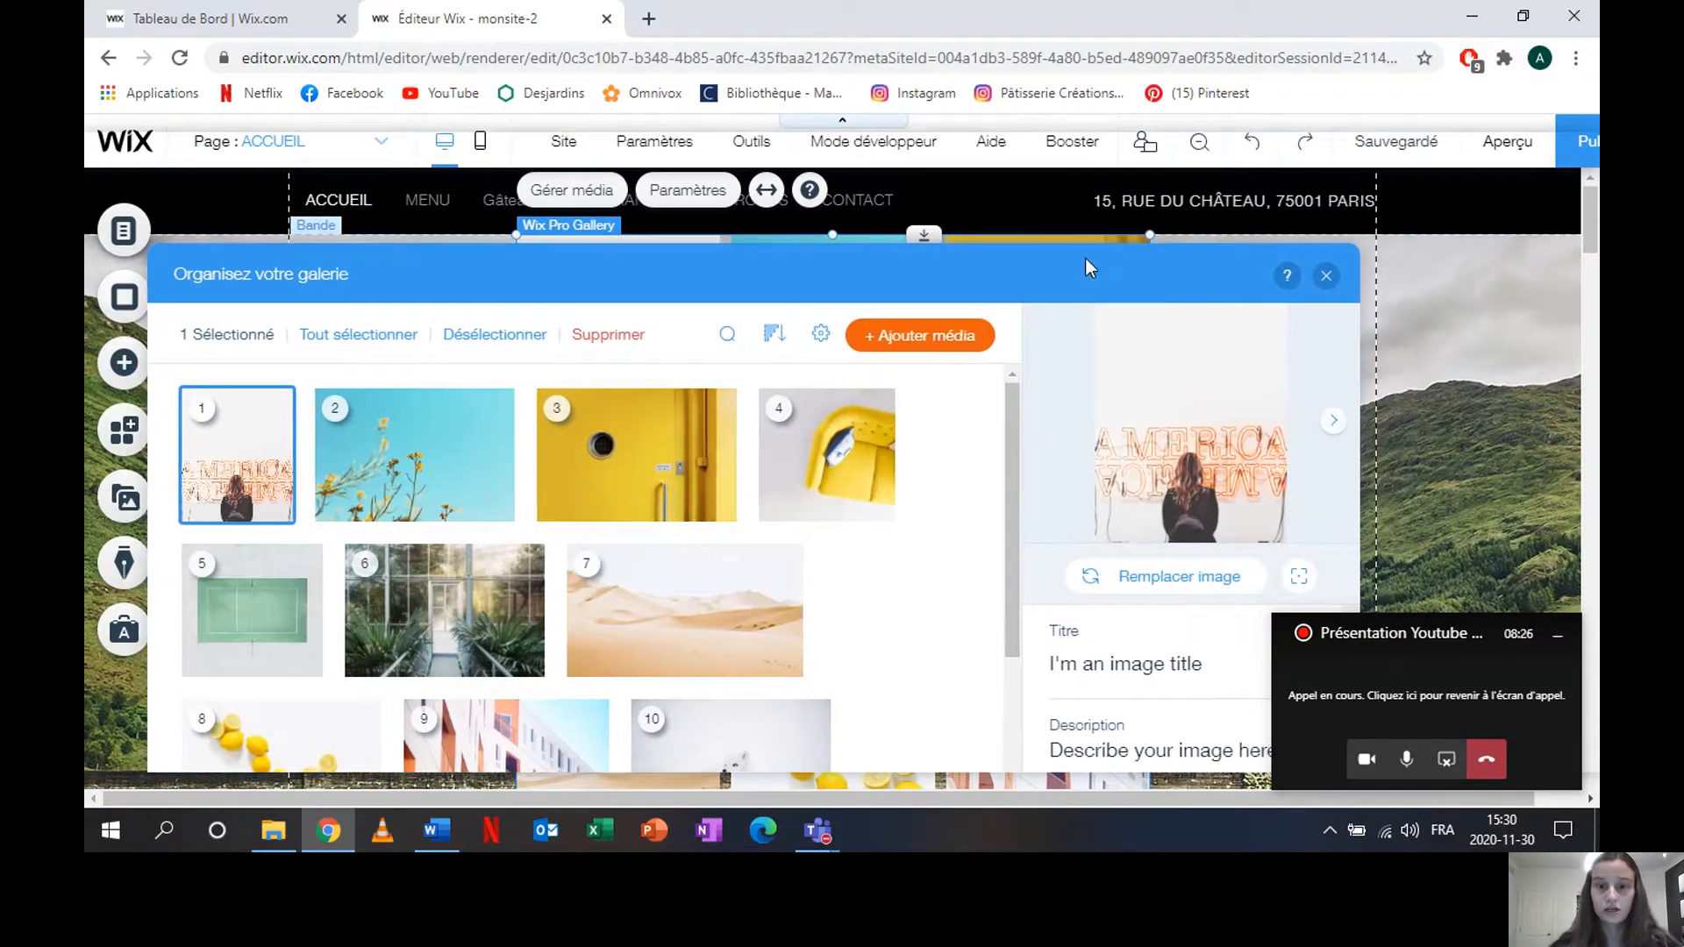
click(1174, 583)
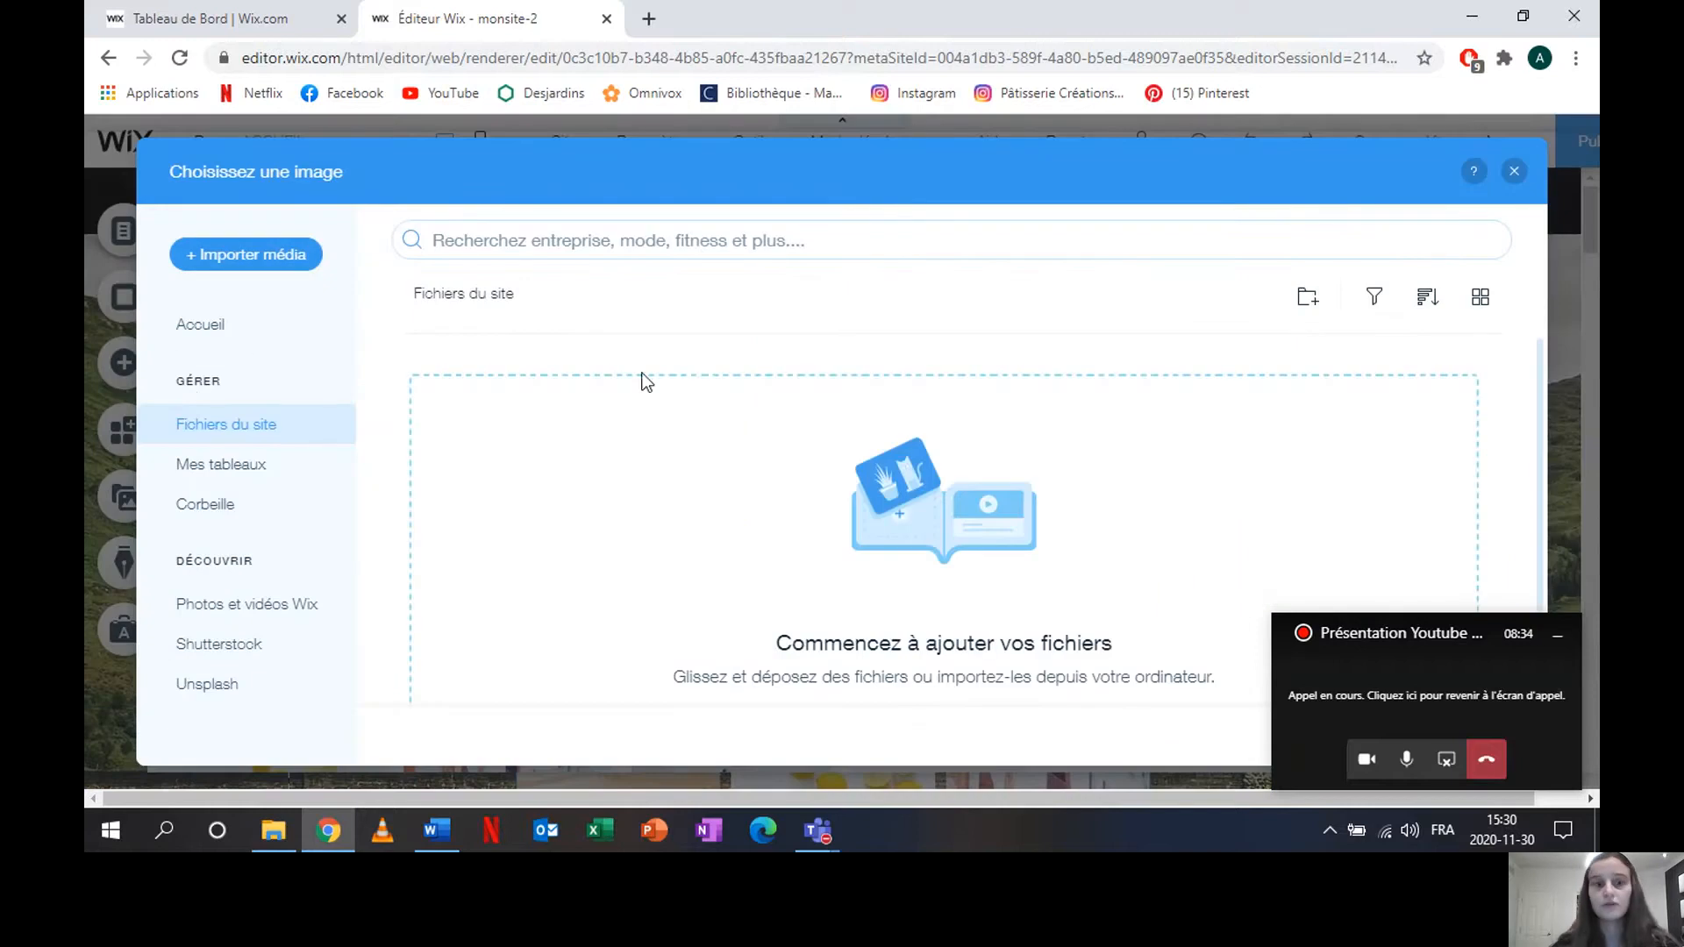
click(293, 606)
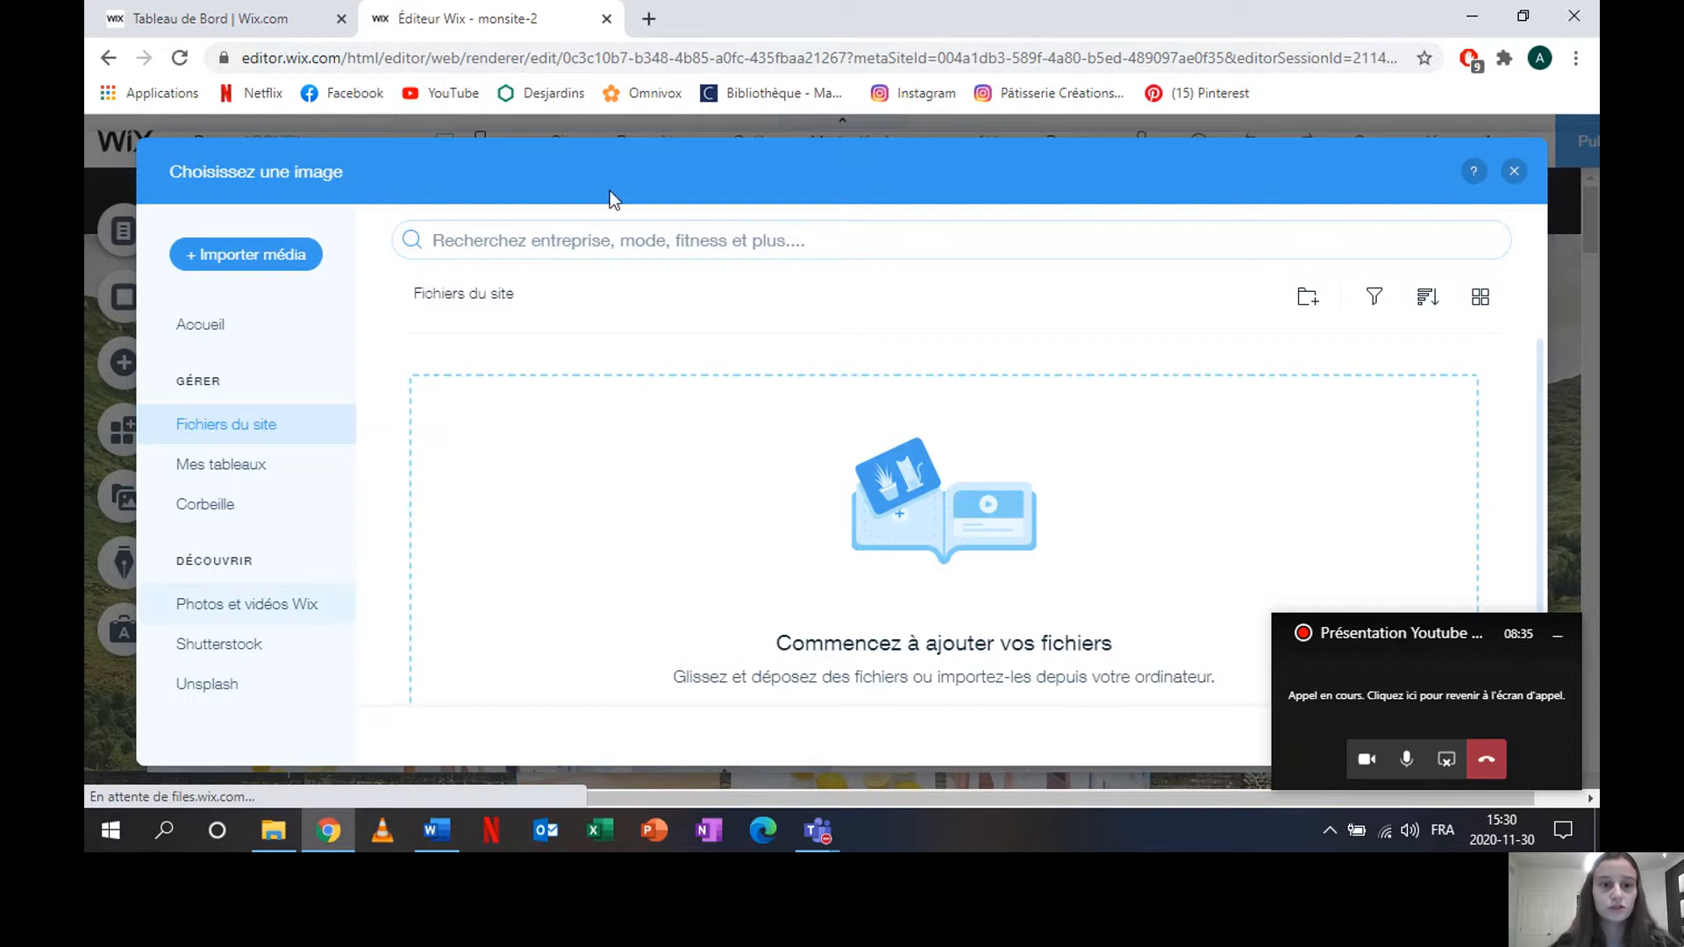
Step: Search the image chooser for "Sport", look through the photos, and close the chooser and the gallery organizer without replacing the image
click(503, 238)
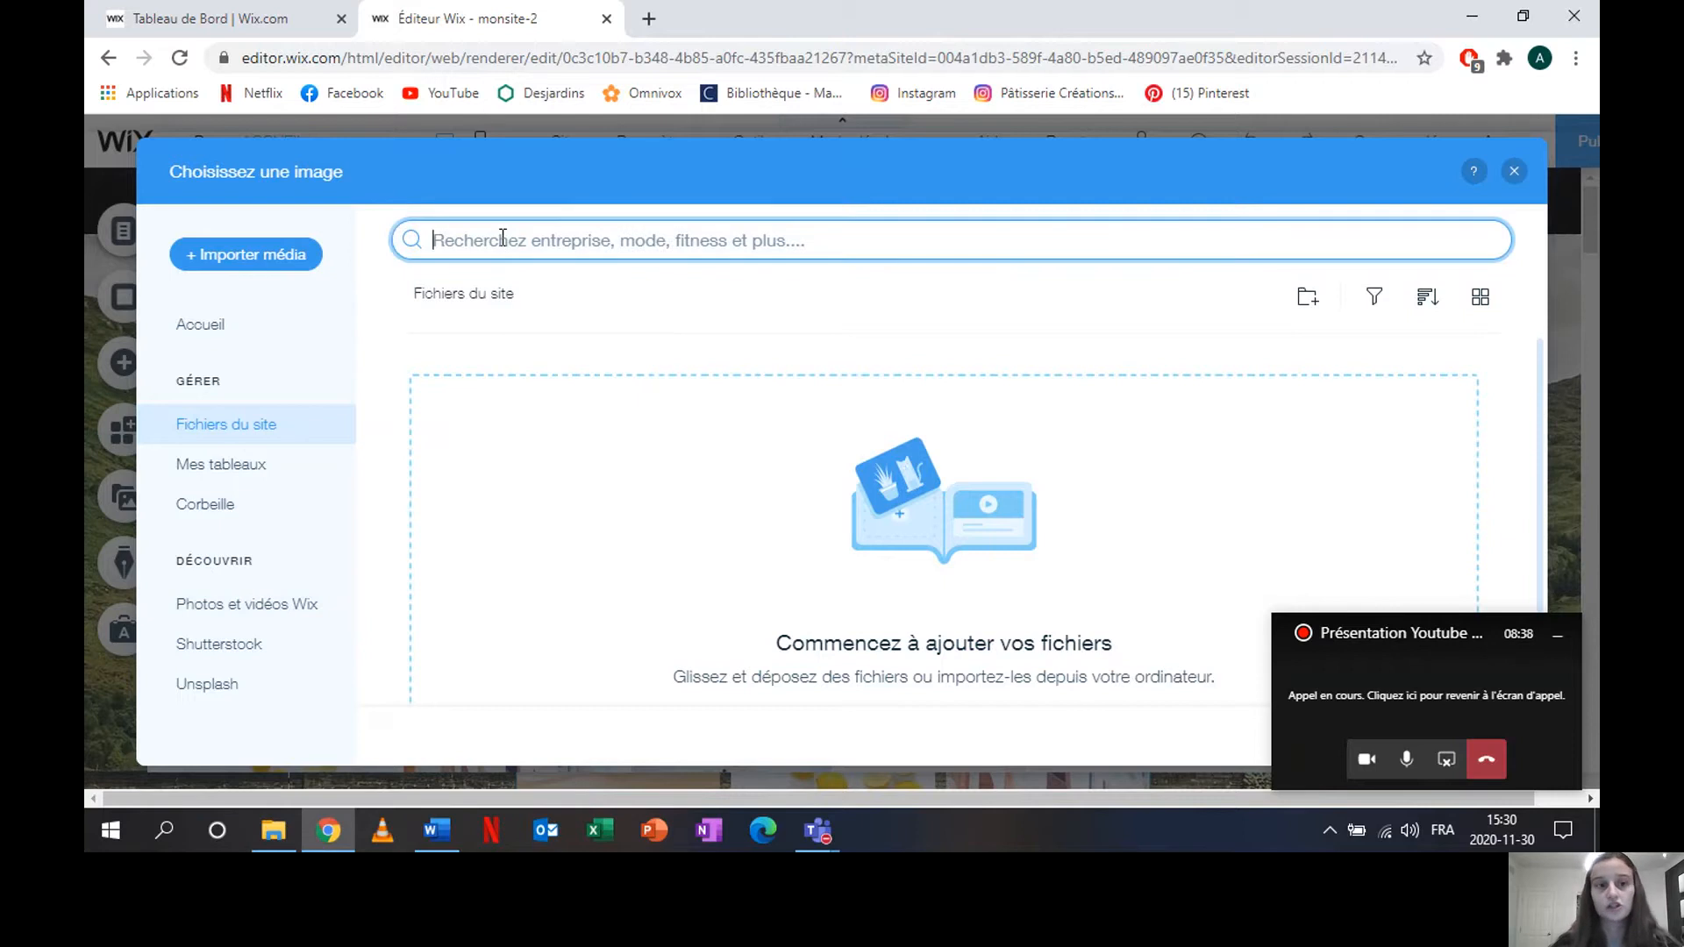
text(s)
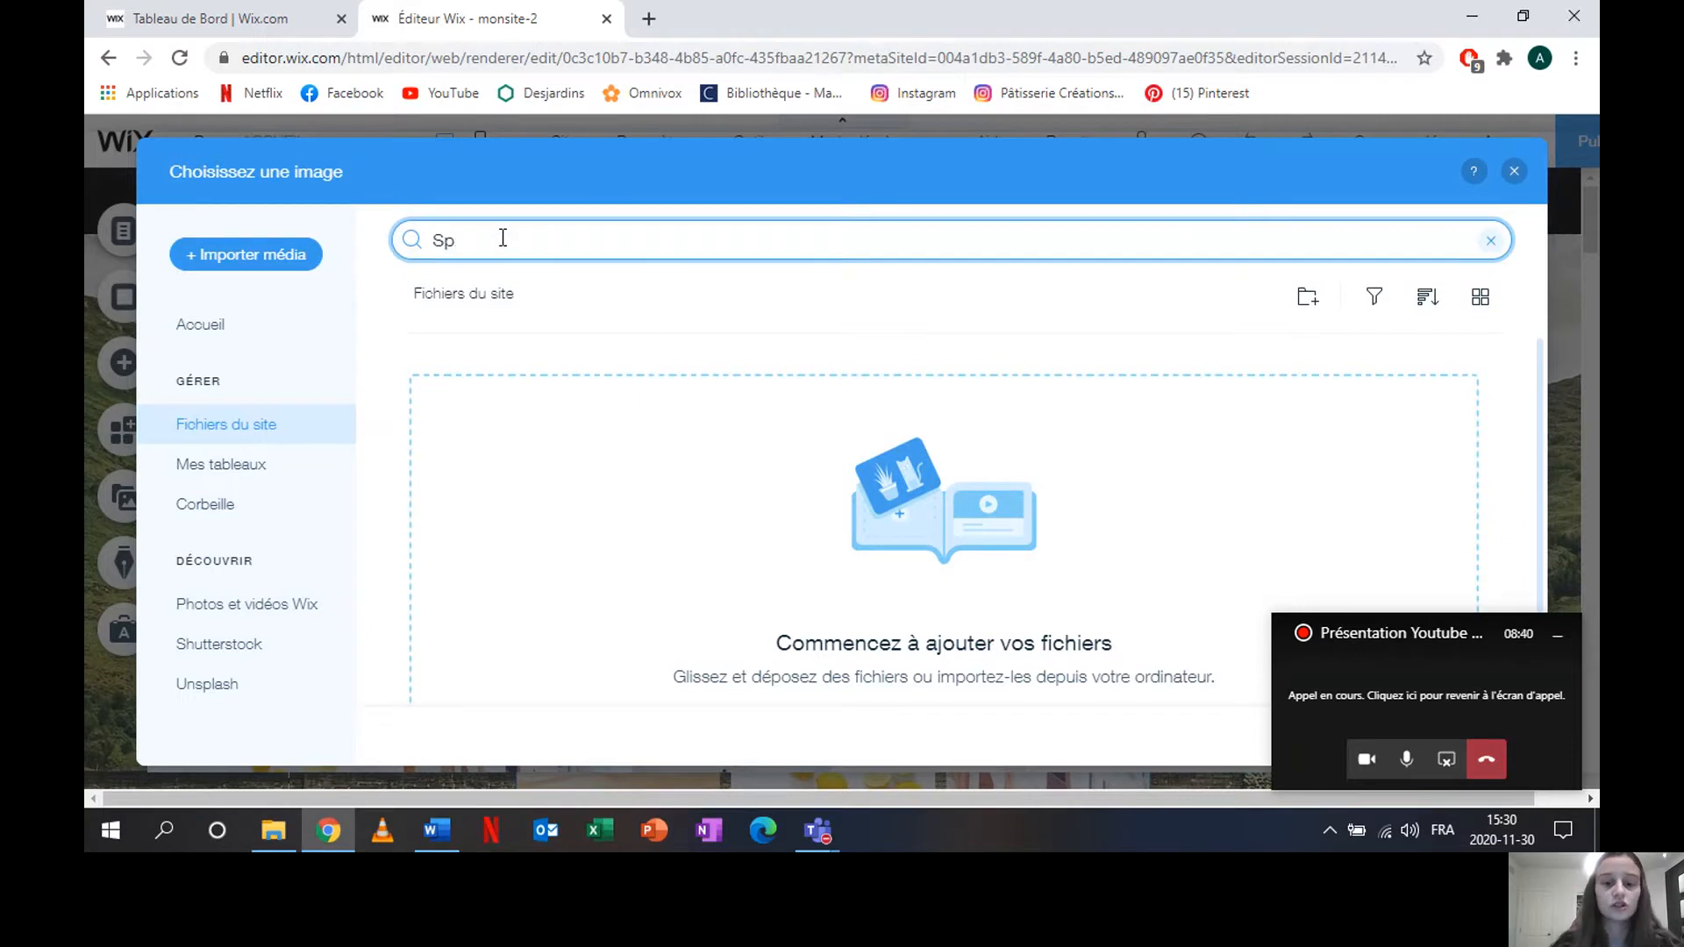
text(port)
key(Return)
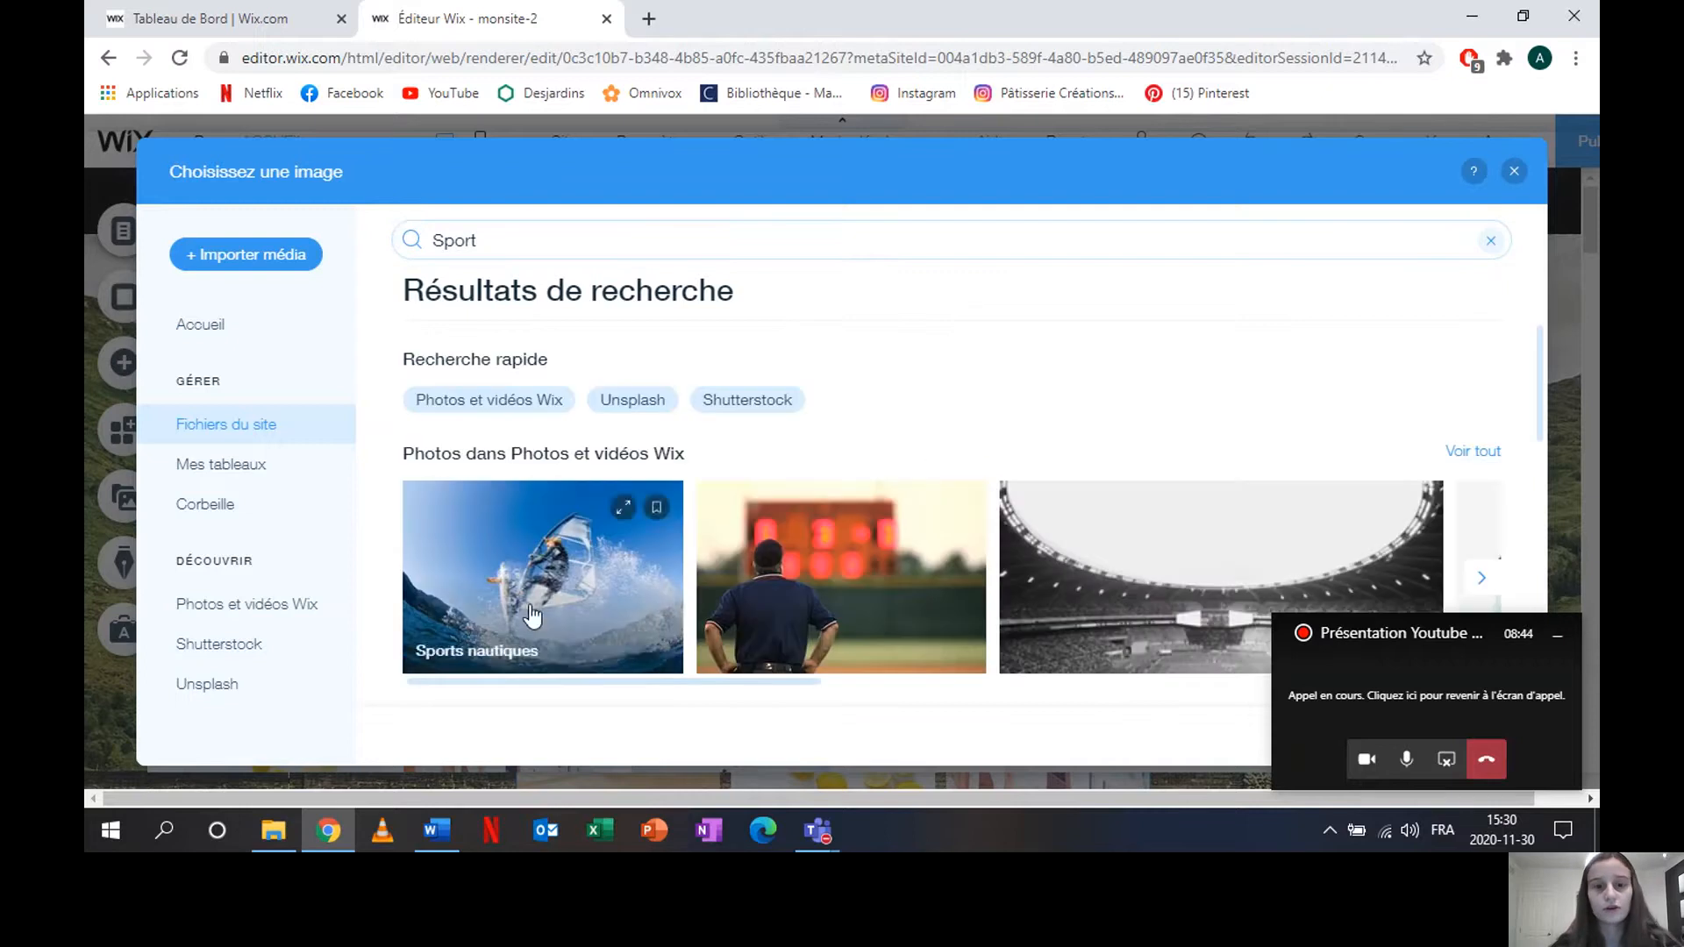
scroll(1068, 583, down, 3)
scroll(1068, 583, up, 5)
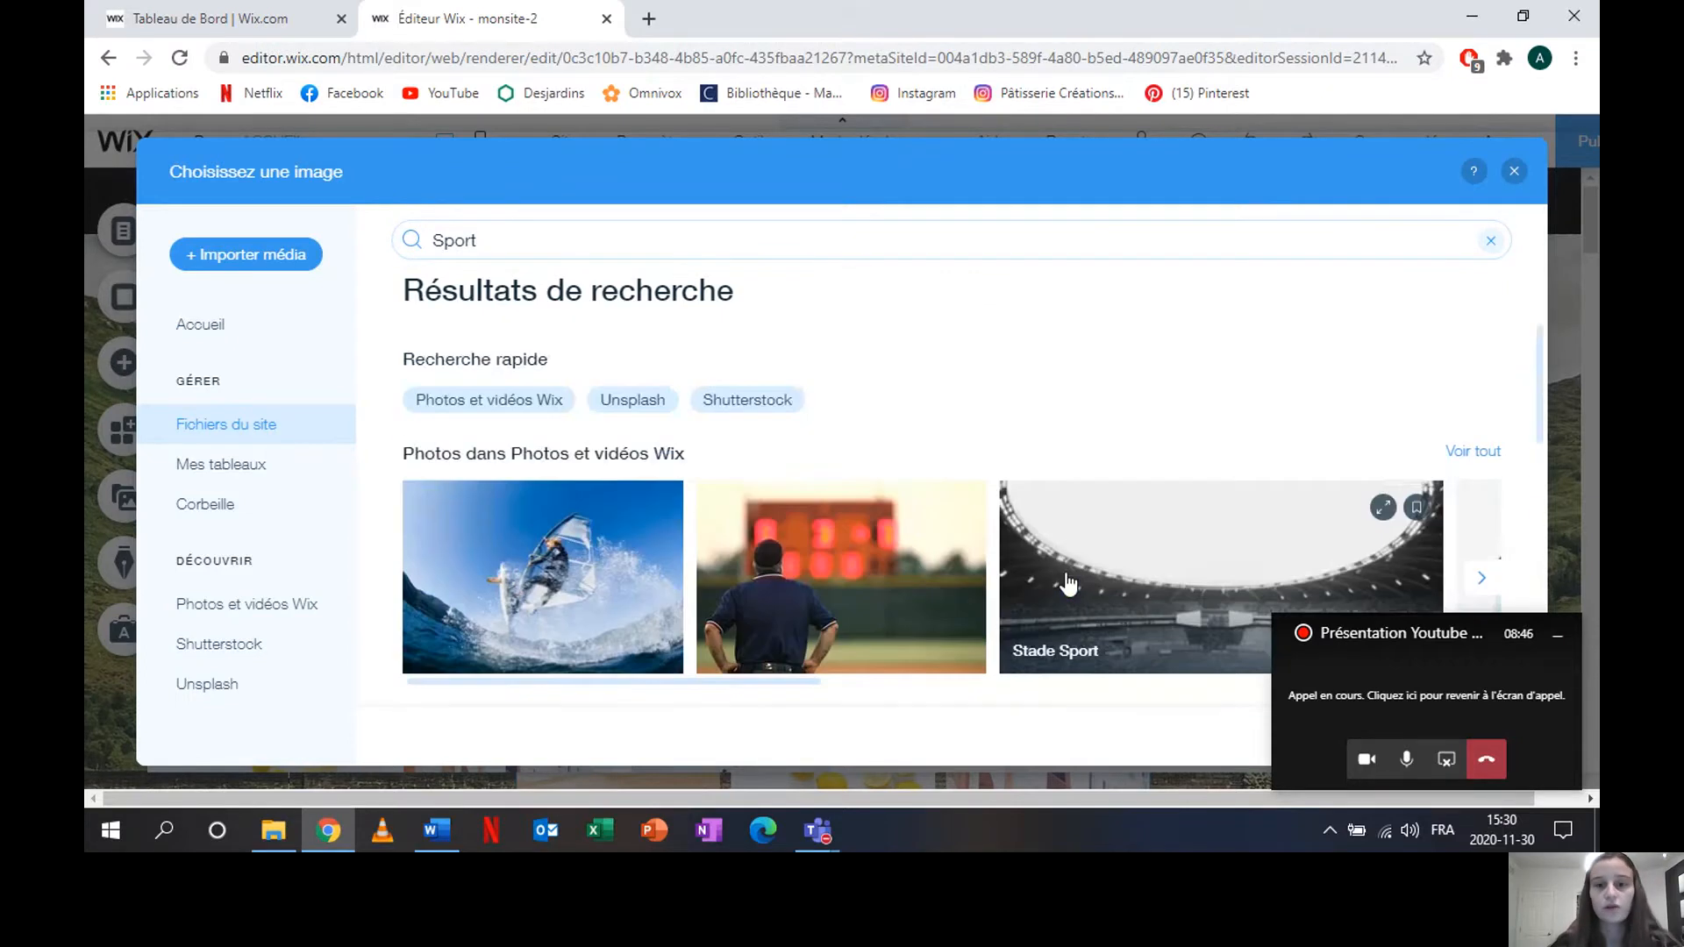
click(1514, 172)
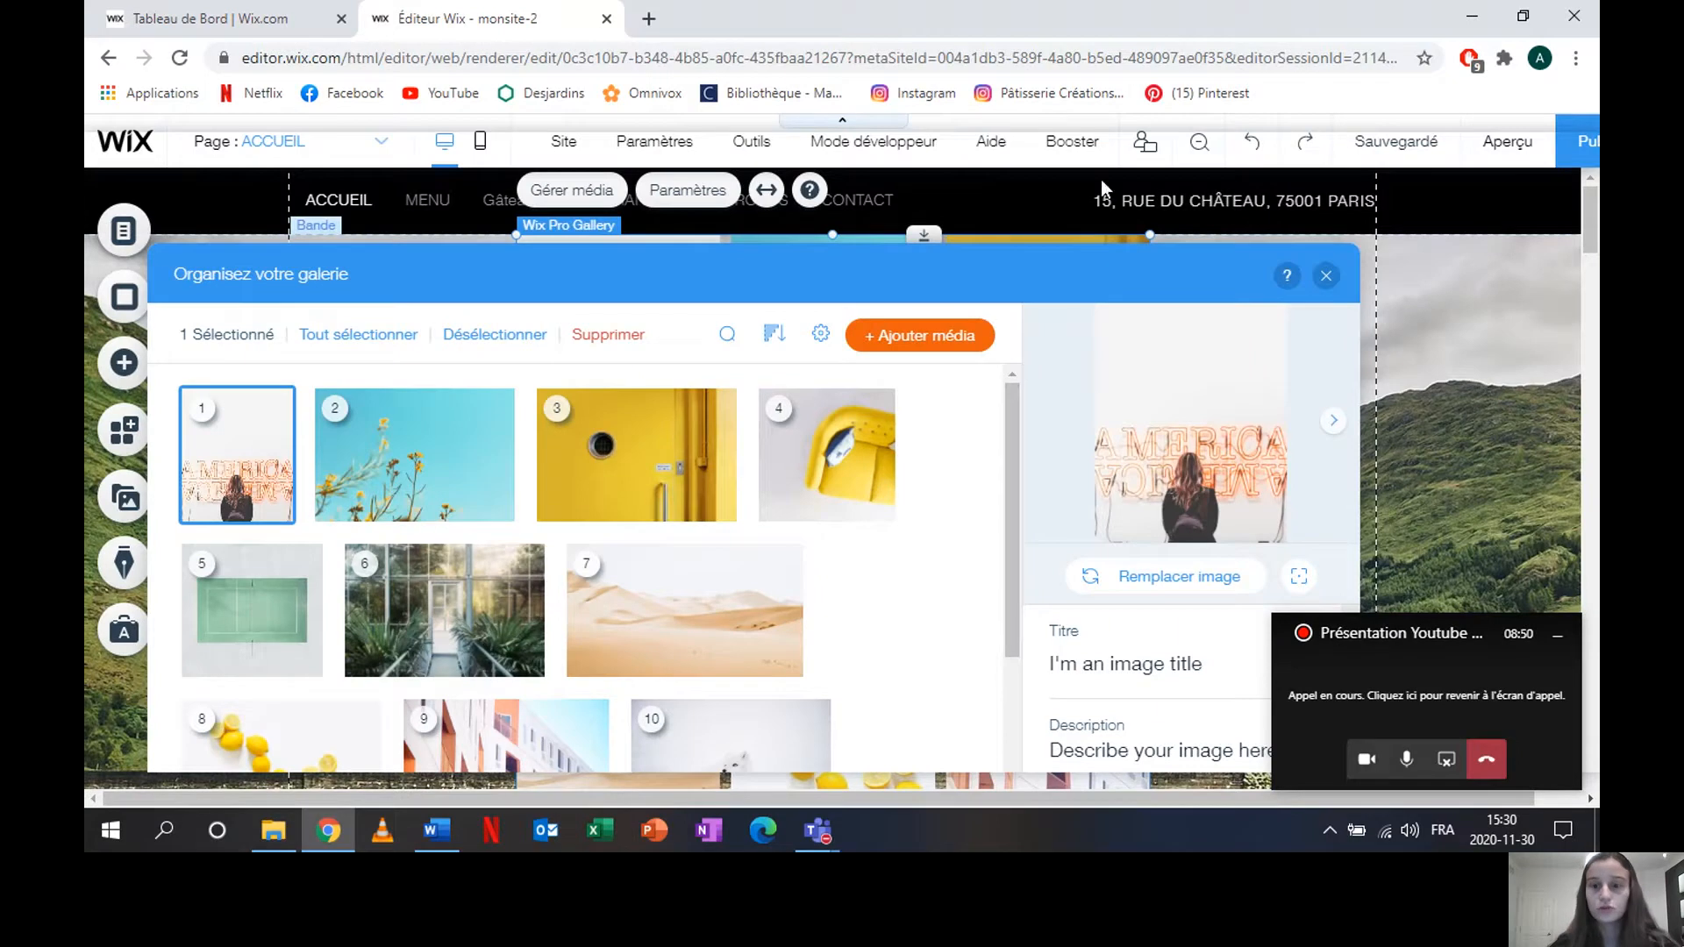
drag(1090, 276, 1020, 276)
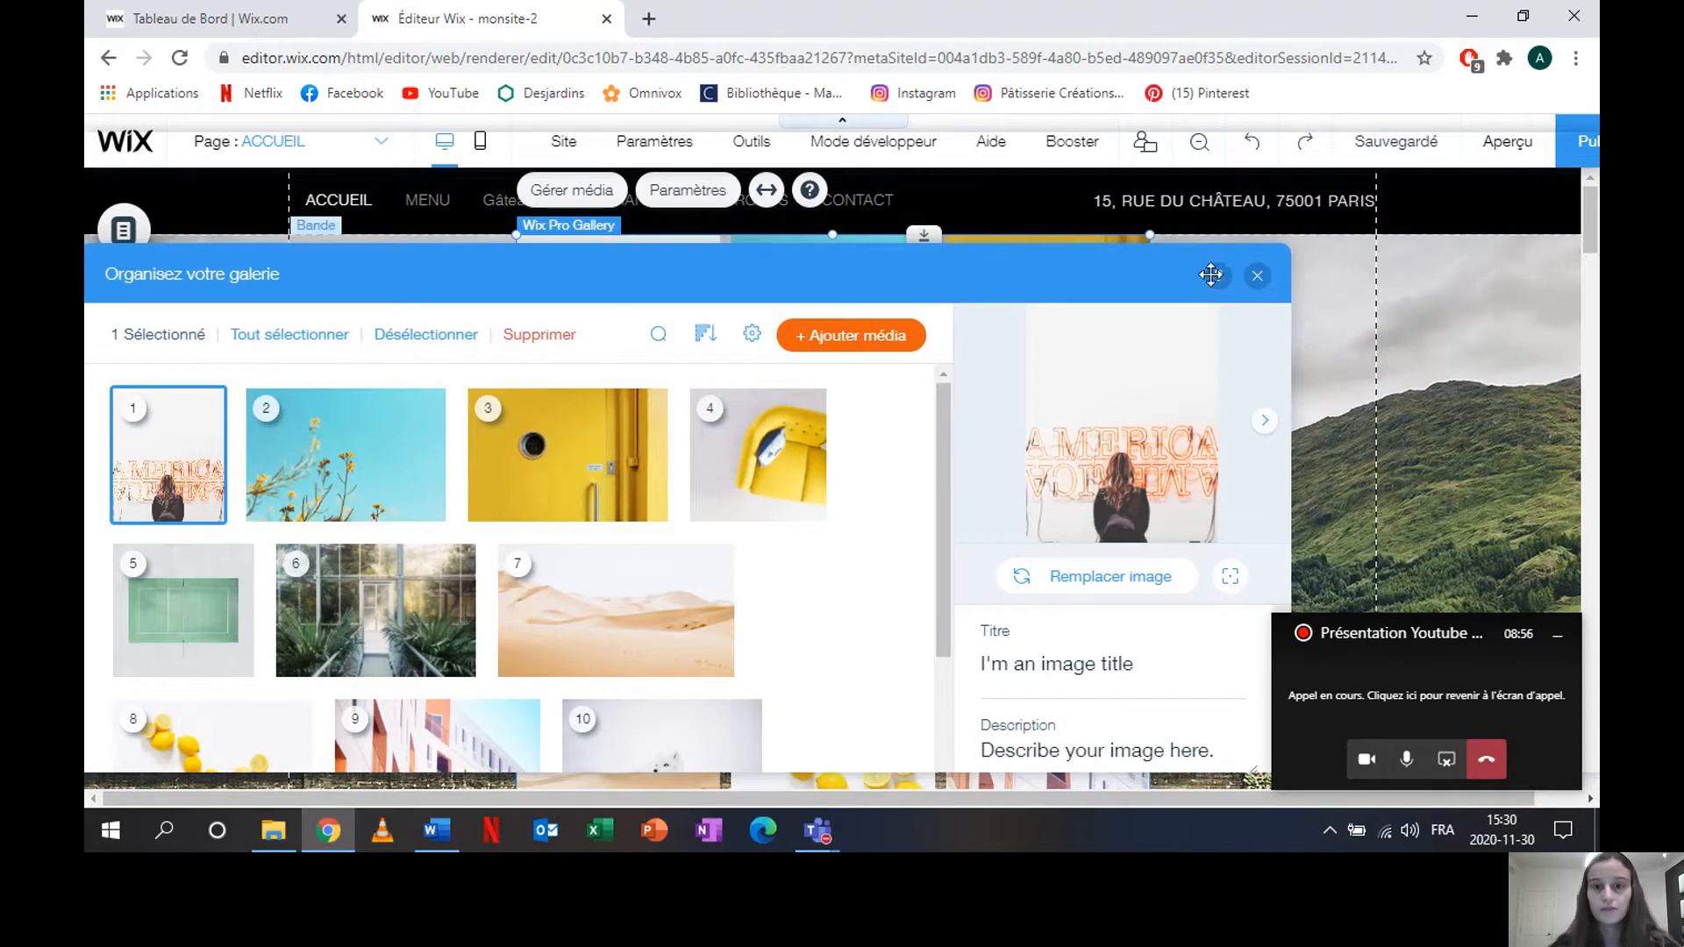
click(1256, 276)
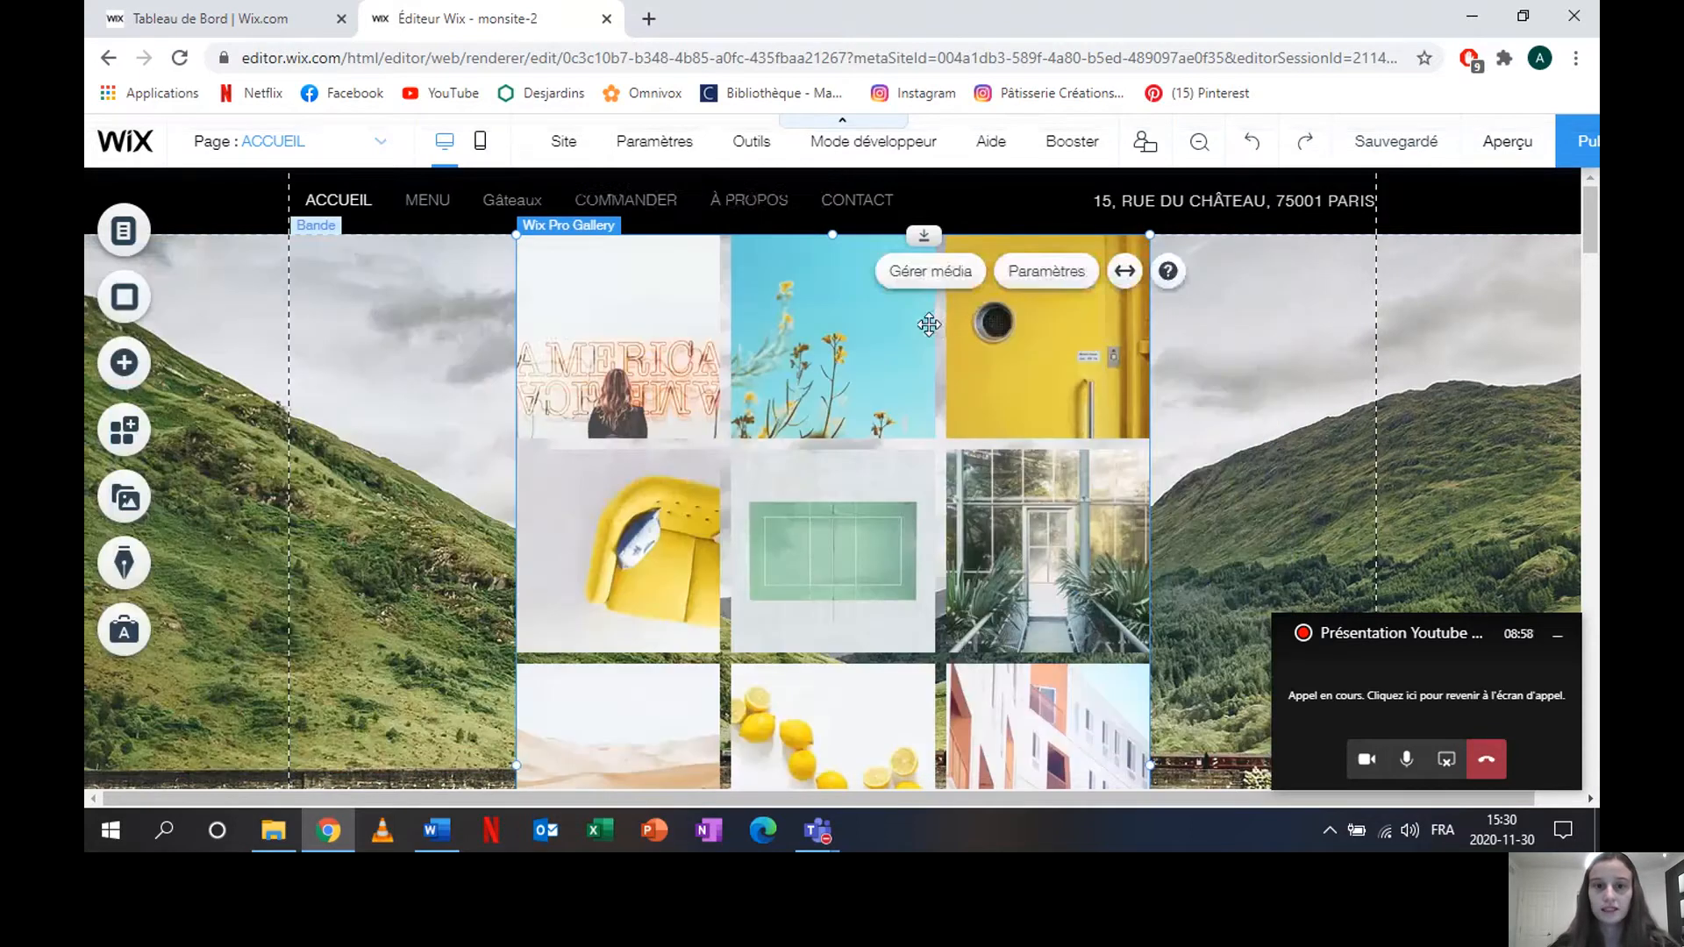
Step: Delete the gallery from the strip and look through the interactive elements that can be added to the page
key(Delete)
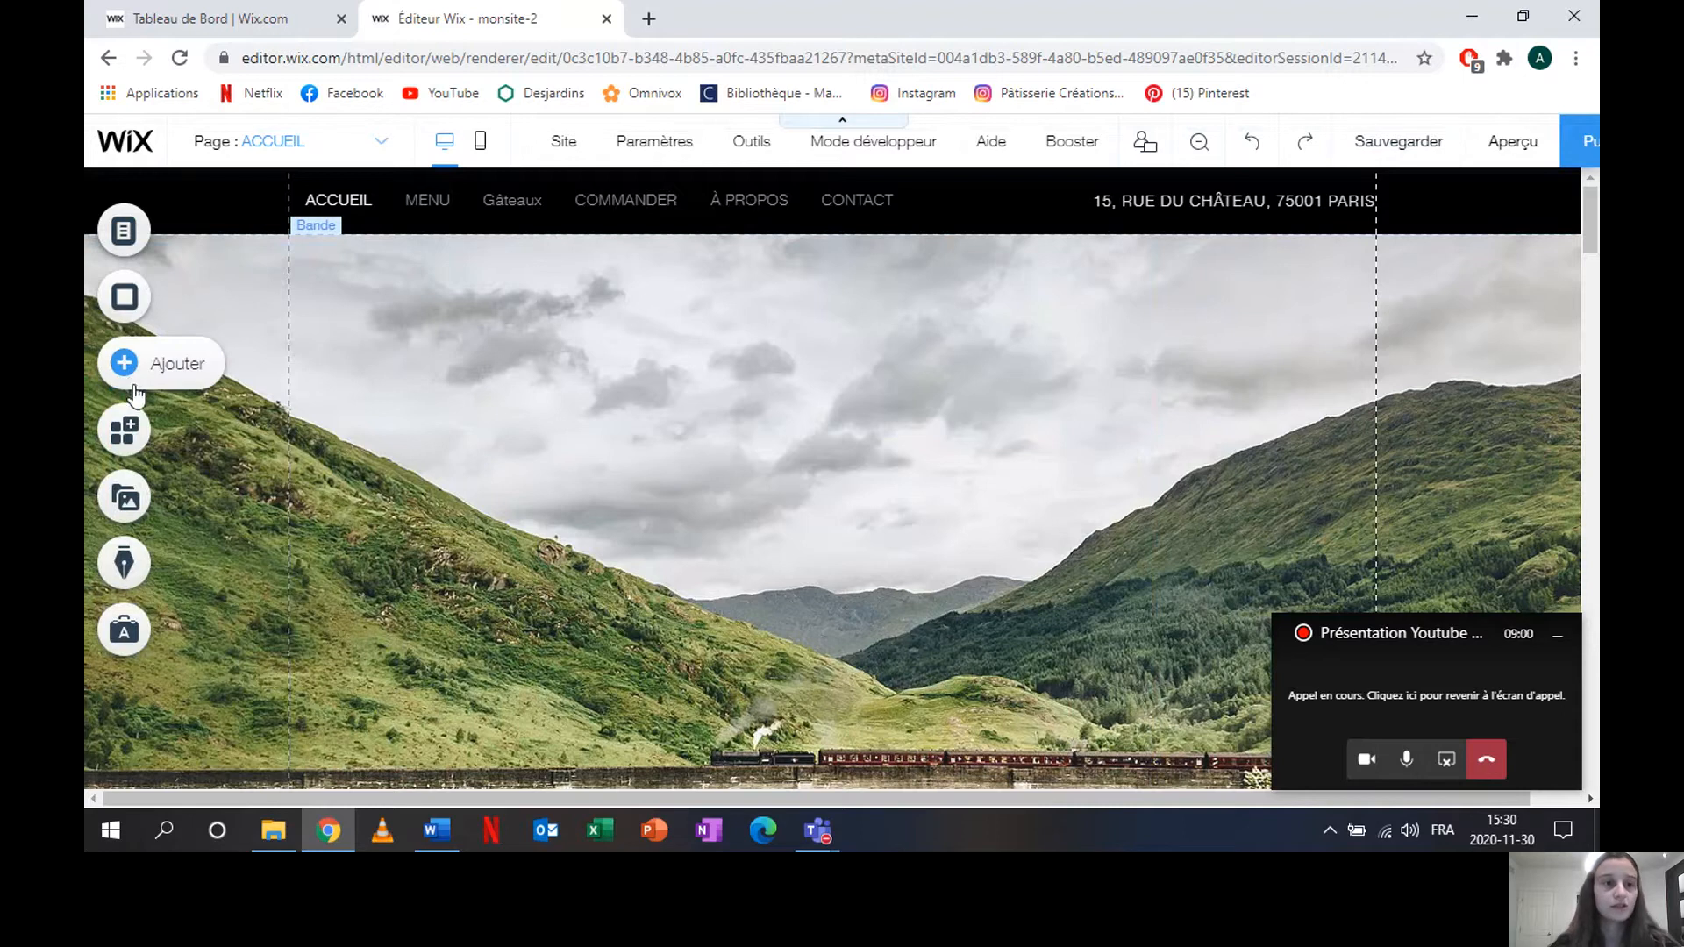
click(125, 363)
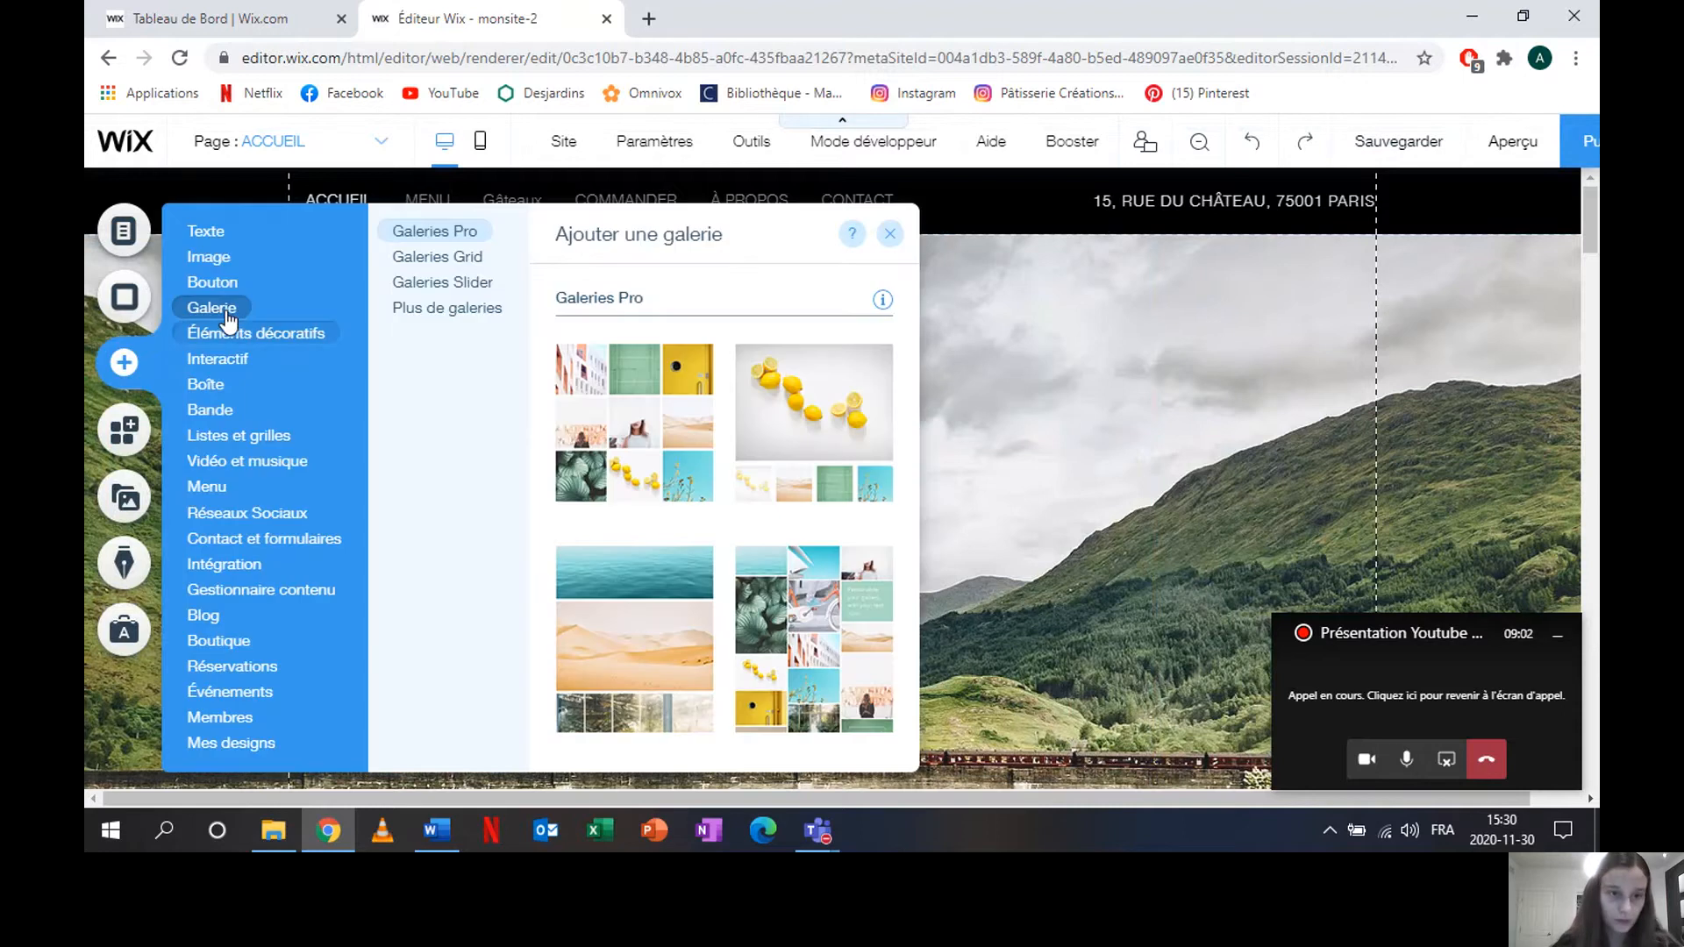
click(232, 332)
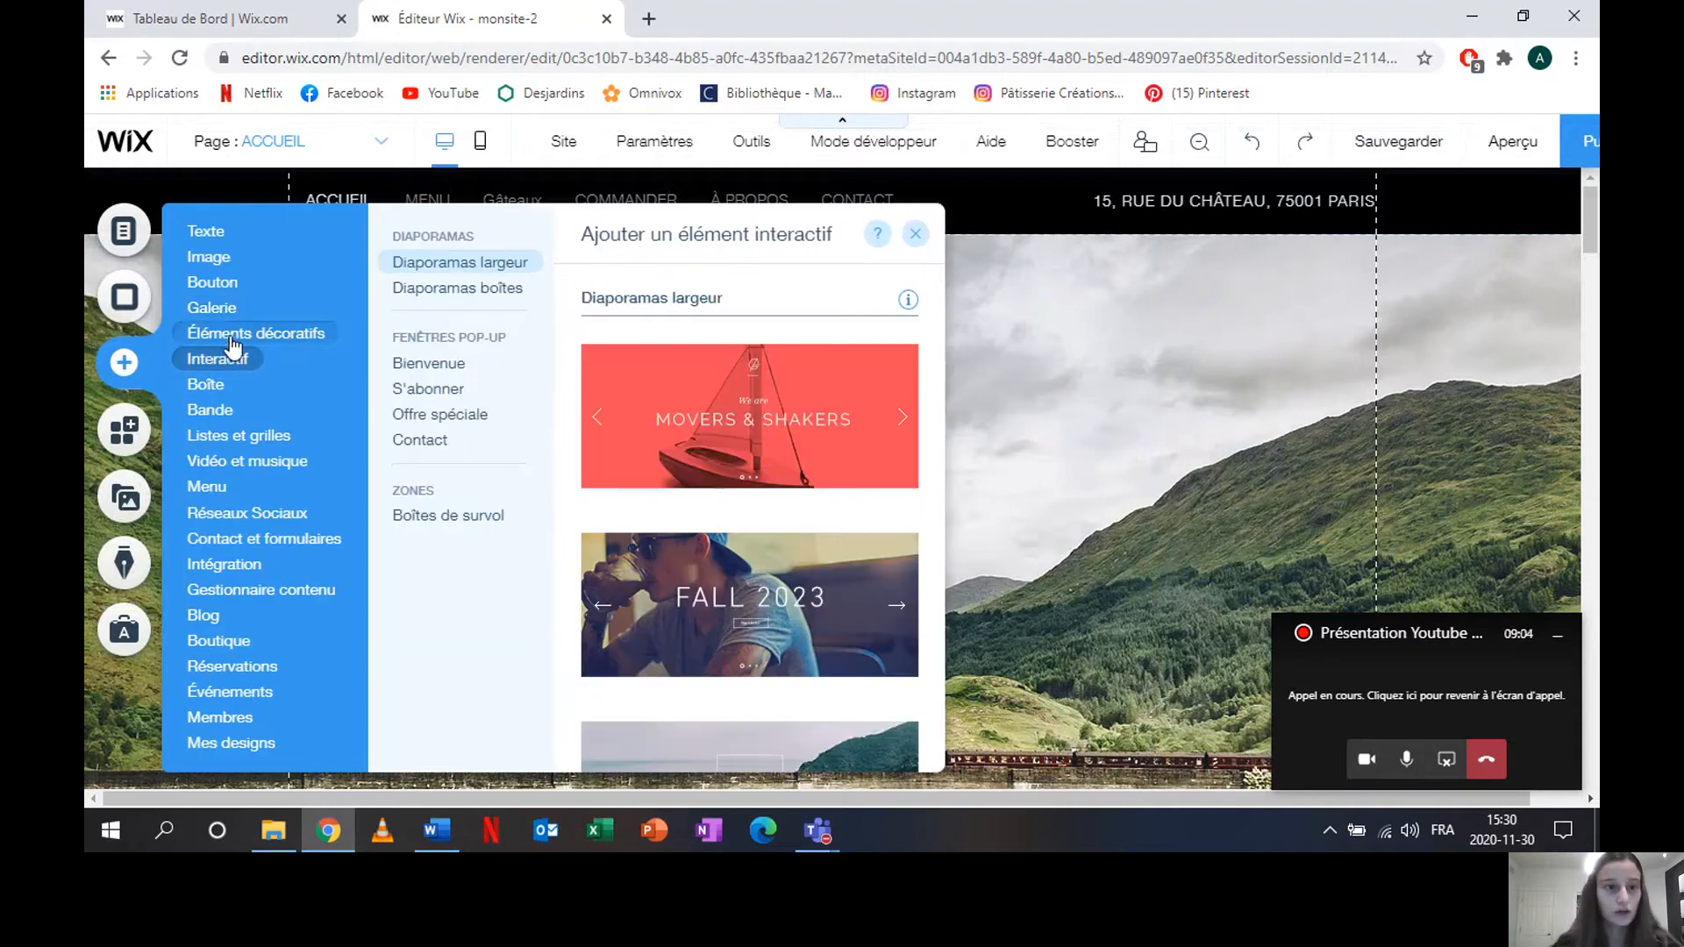
mouse_move(230, 366)
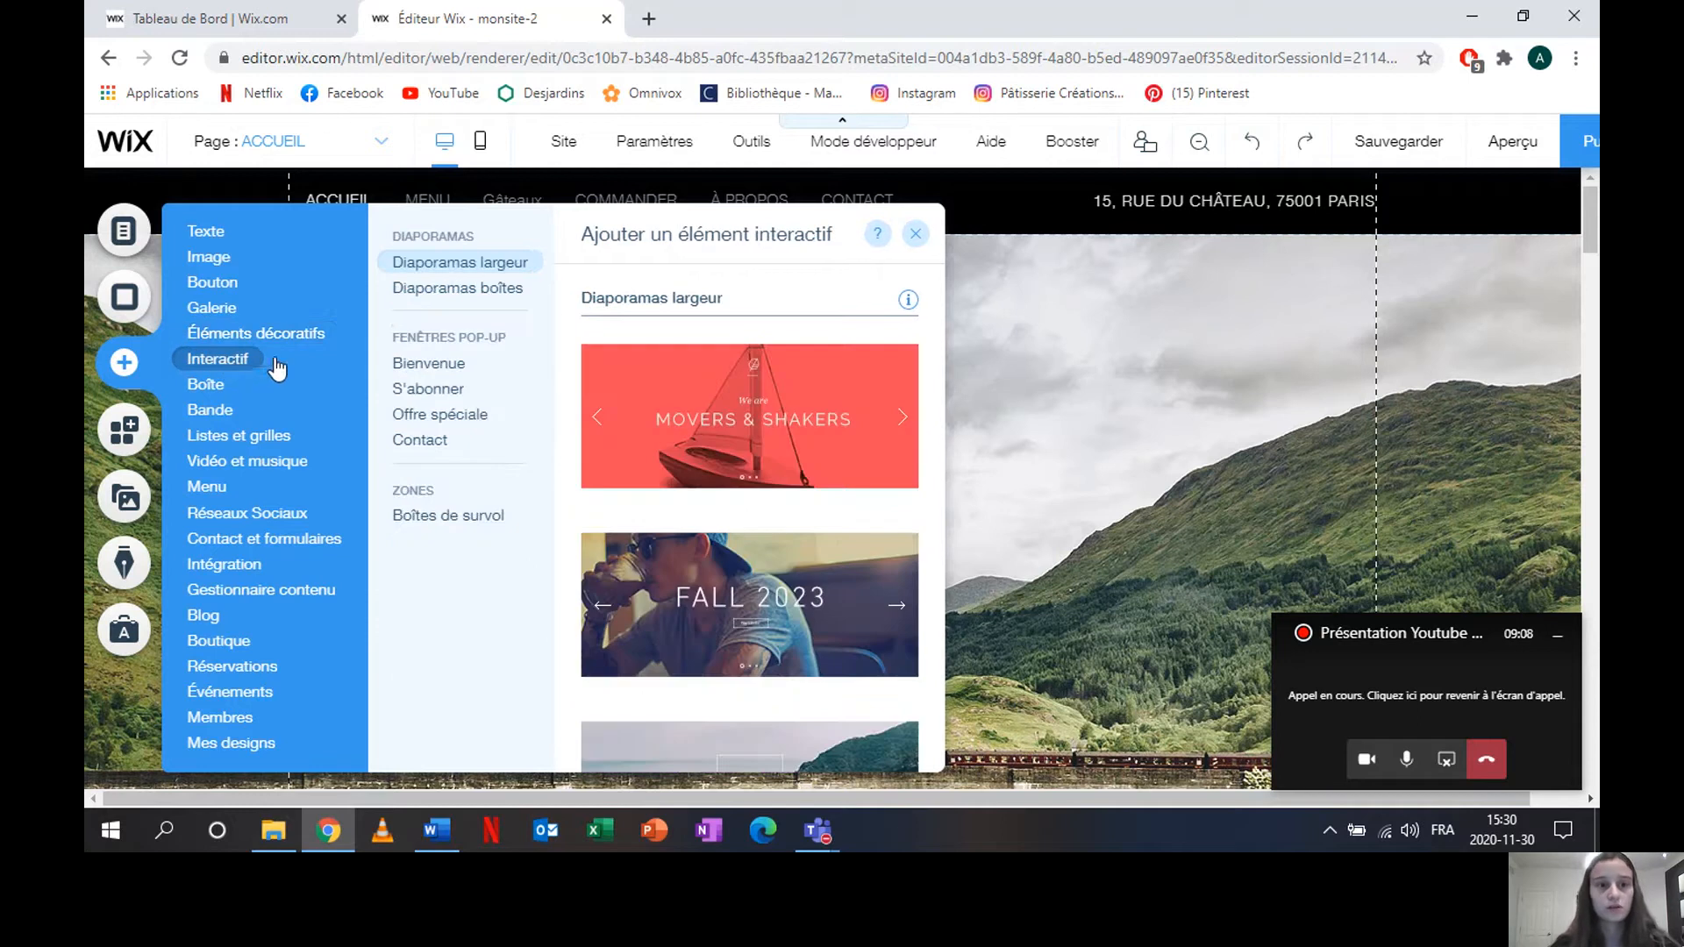
mouse_move(250, 333)
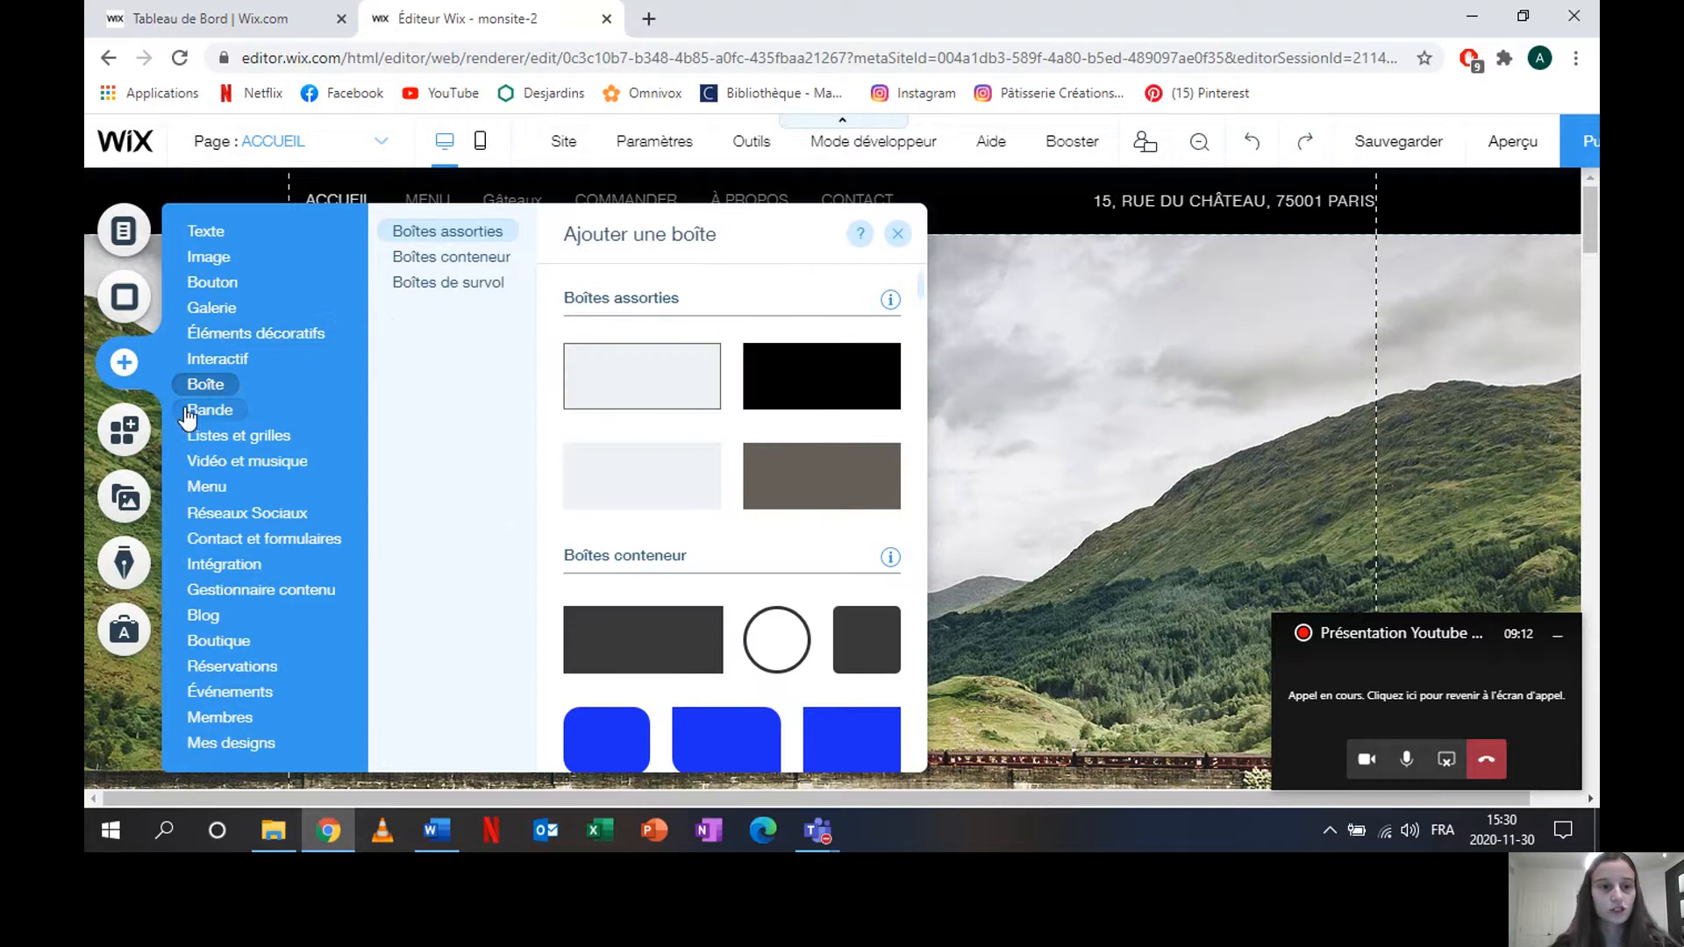
Step: Browse the ready-made Bande templates, including the À propos, Contact and Bienvenue categories
scroll(633, 558, down, 5)
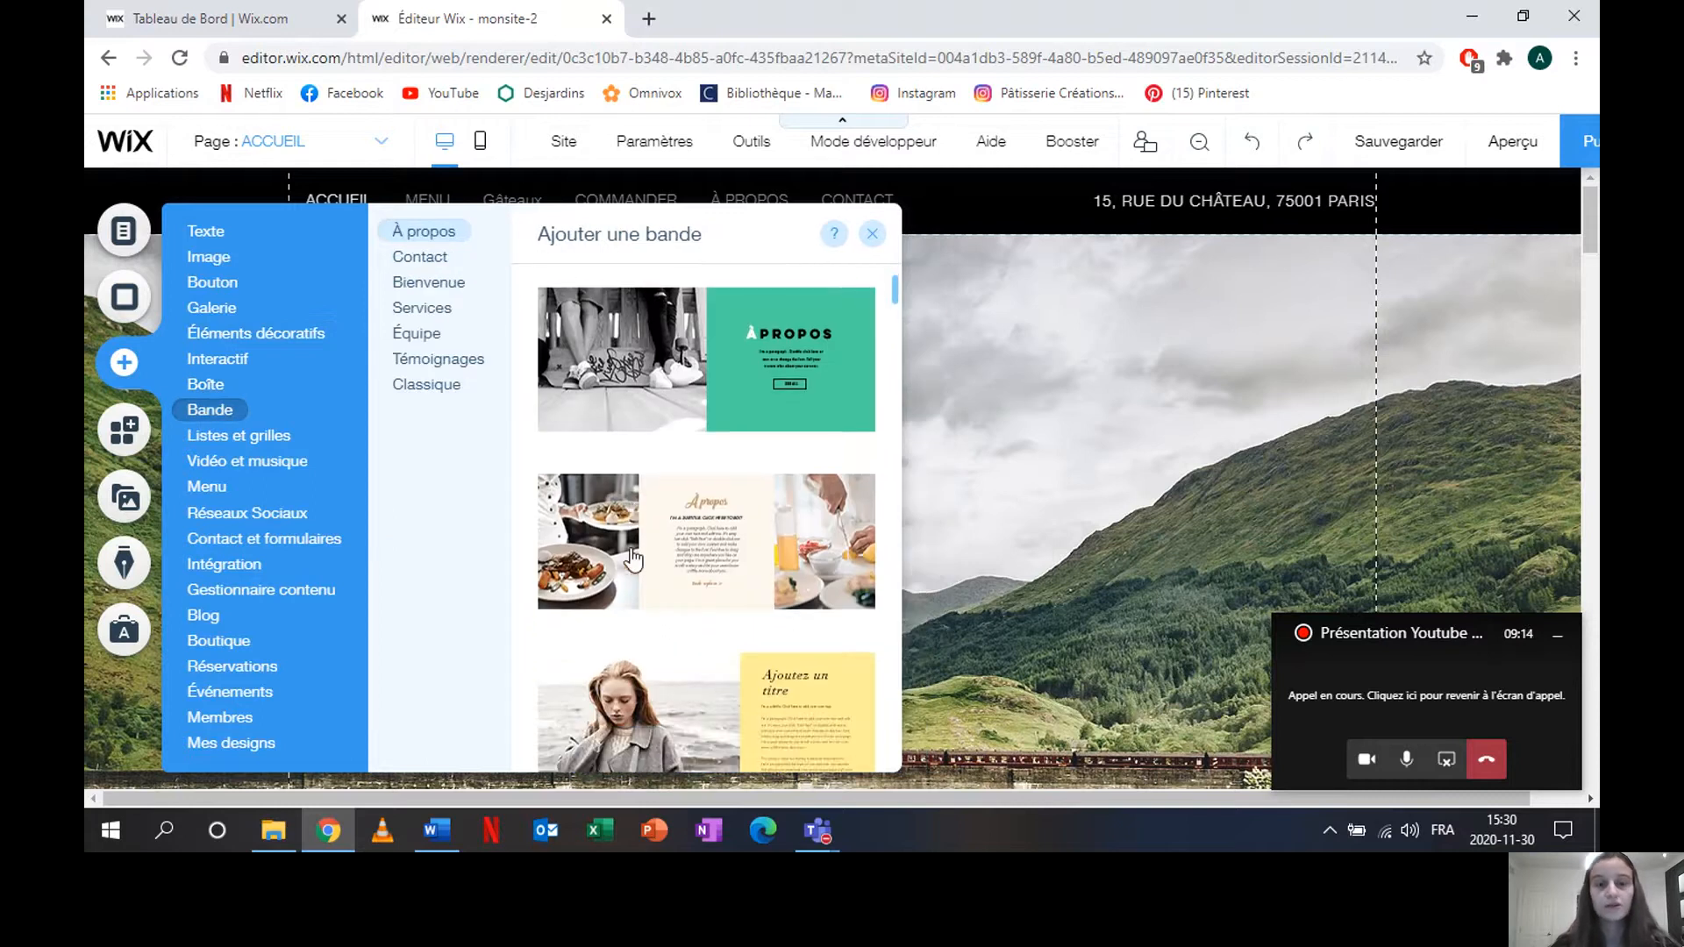
scroll(631, 559, down, 3)
scroll(629, 558, up, 8)
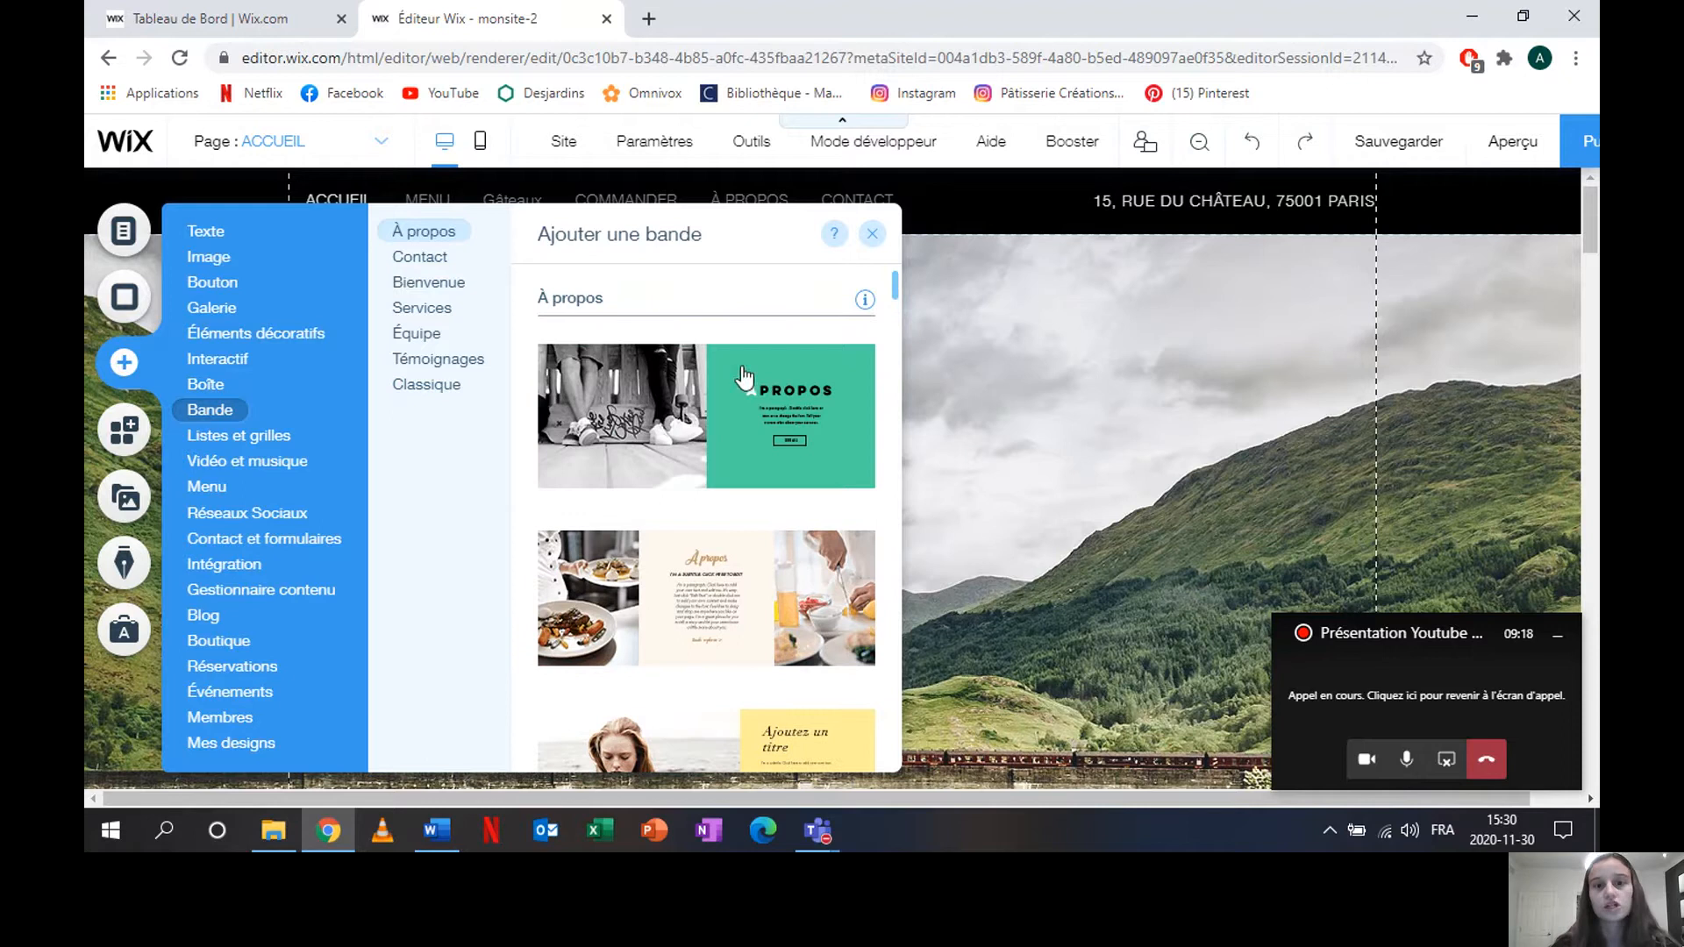
click(427, 261)
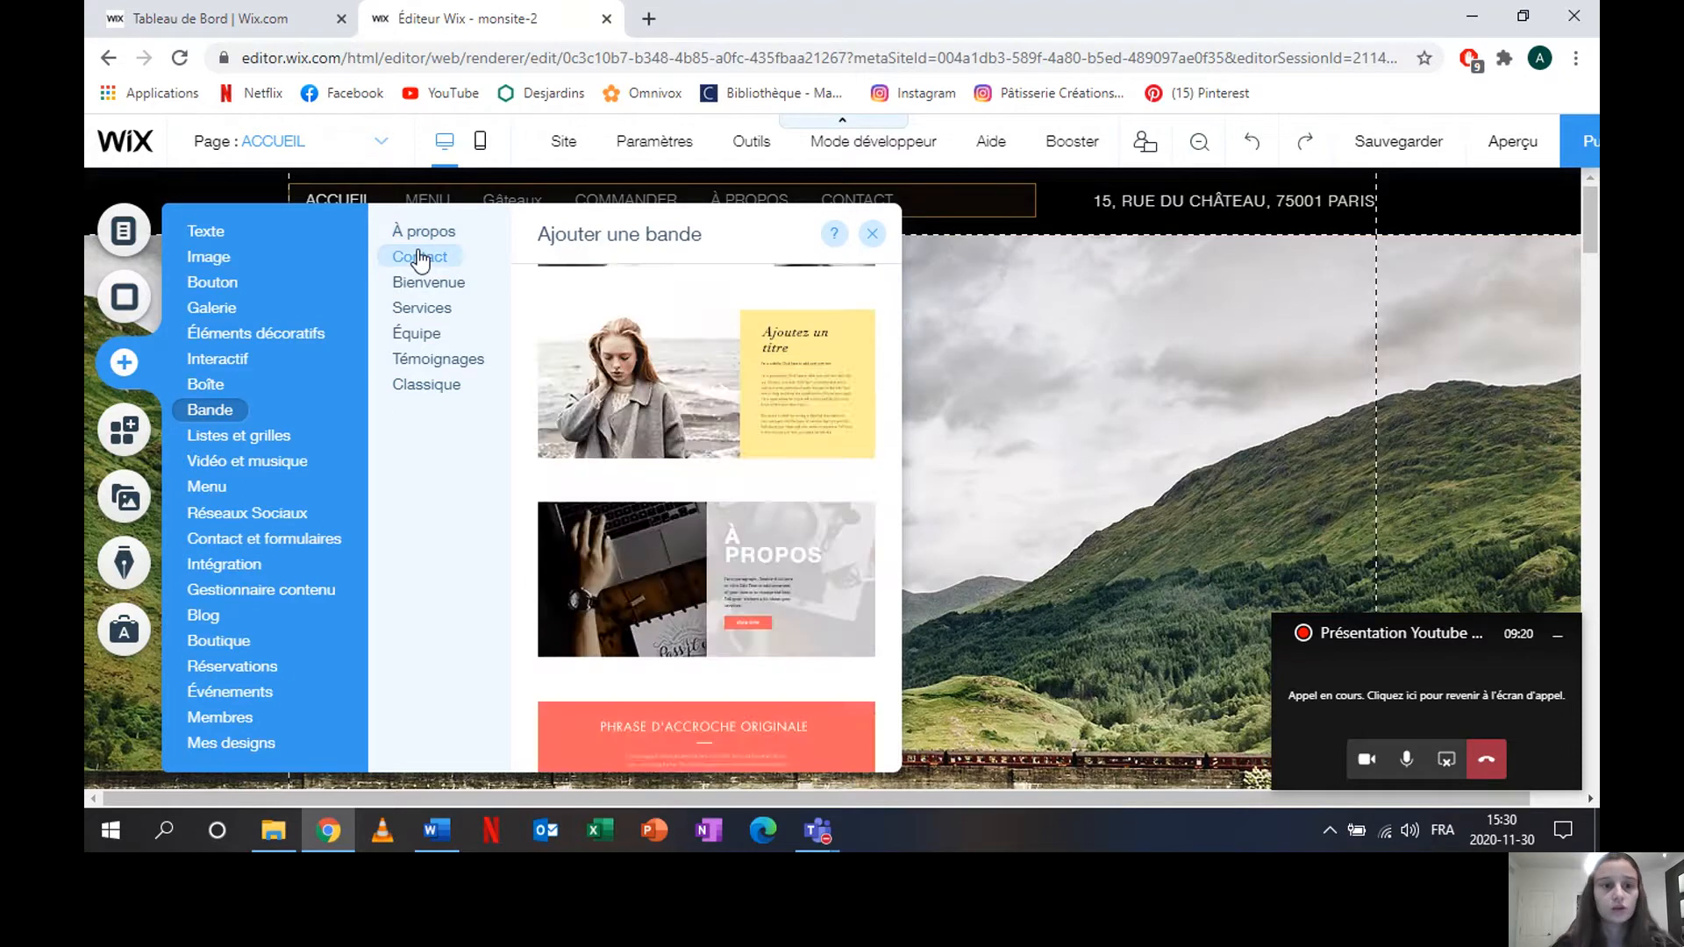
click(433, 282)
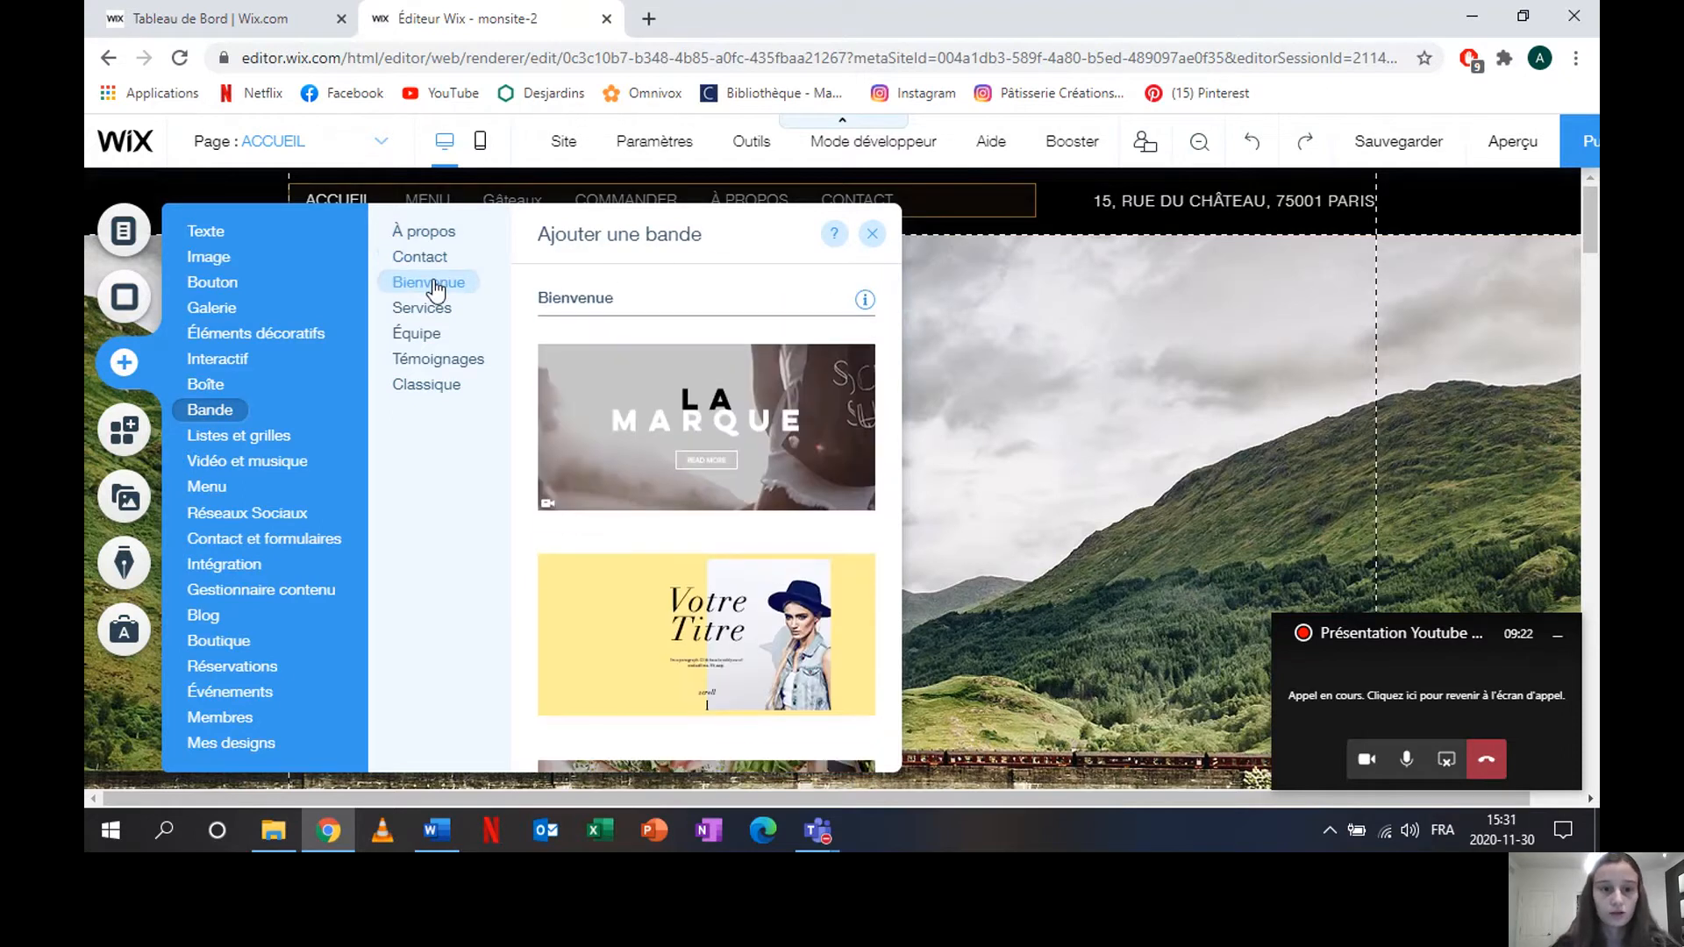
Step: Add the full-colour social media icon bar from Réseaux Sociaux to the strip
mouse_move(238, 448)
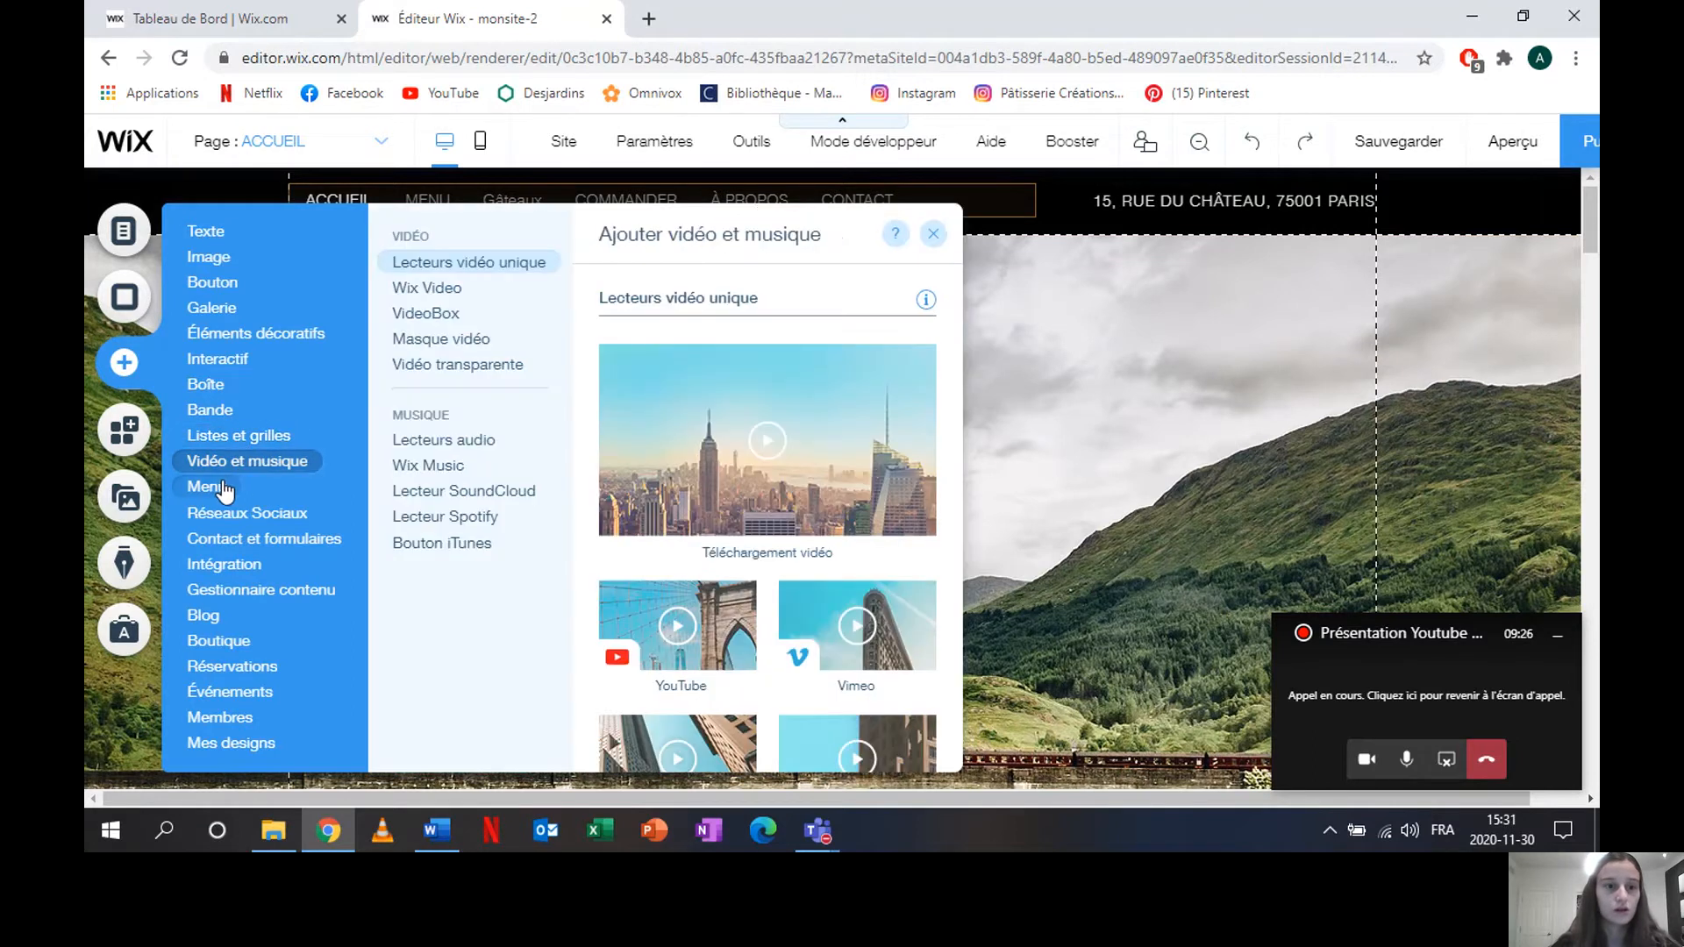
mouse_move(238, 522)
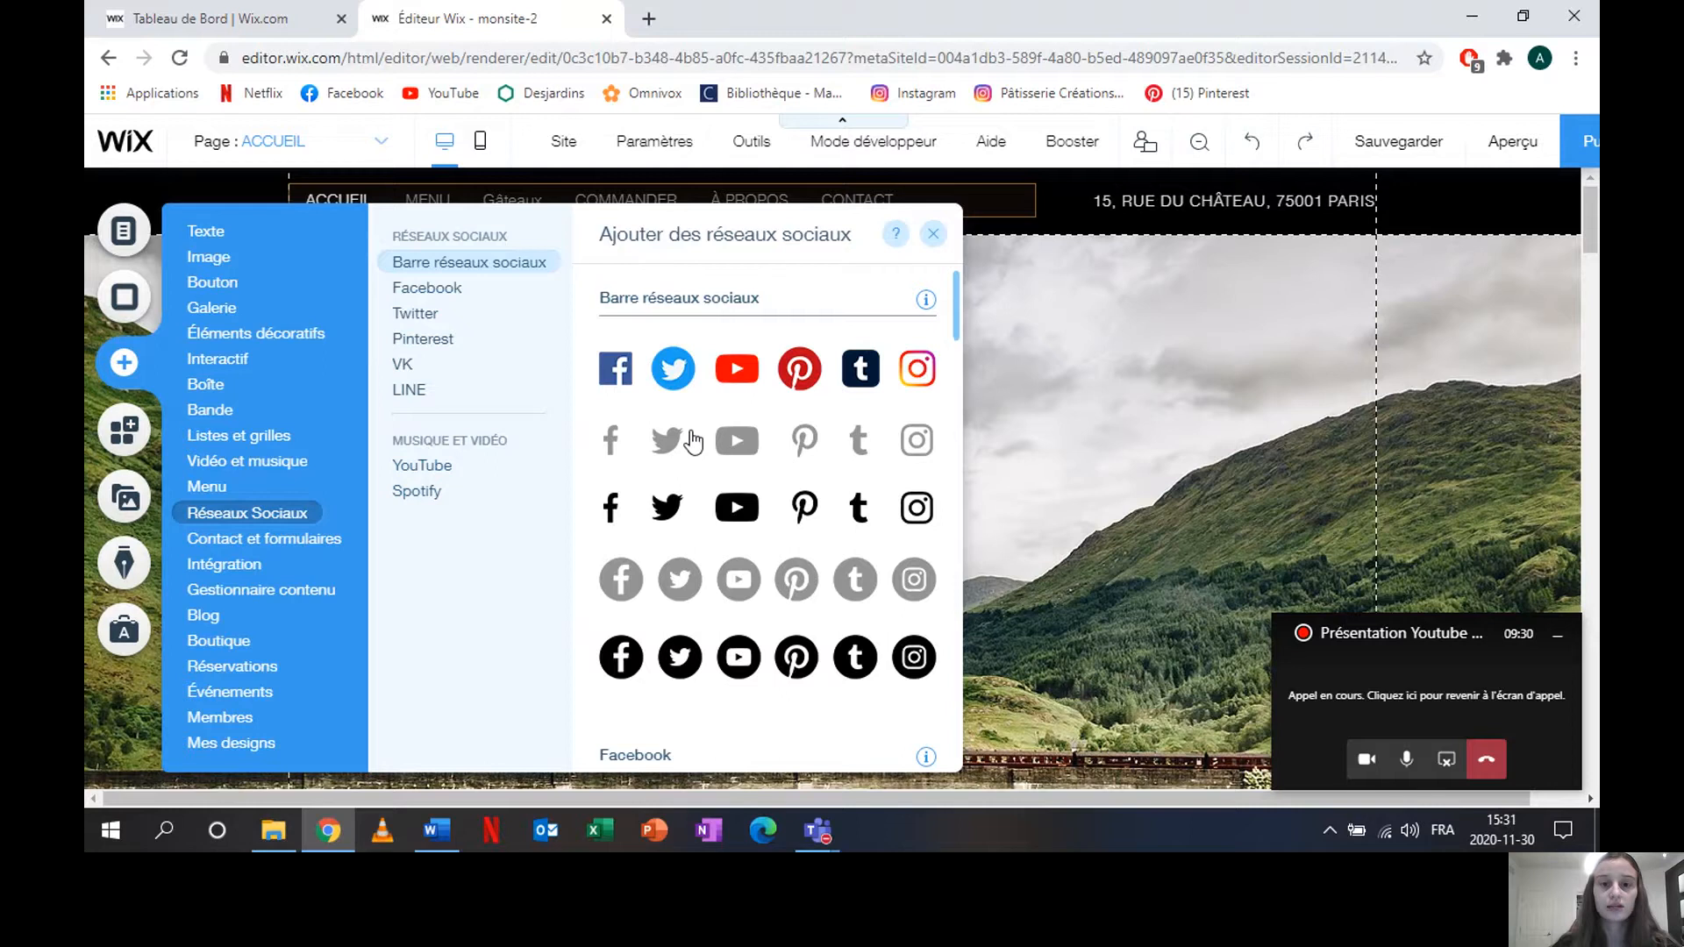
click(748, 367)
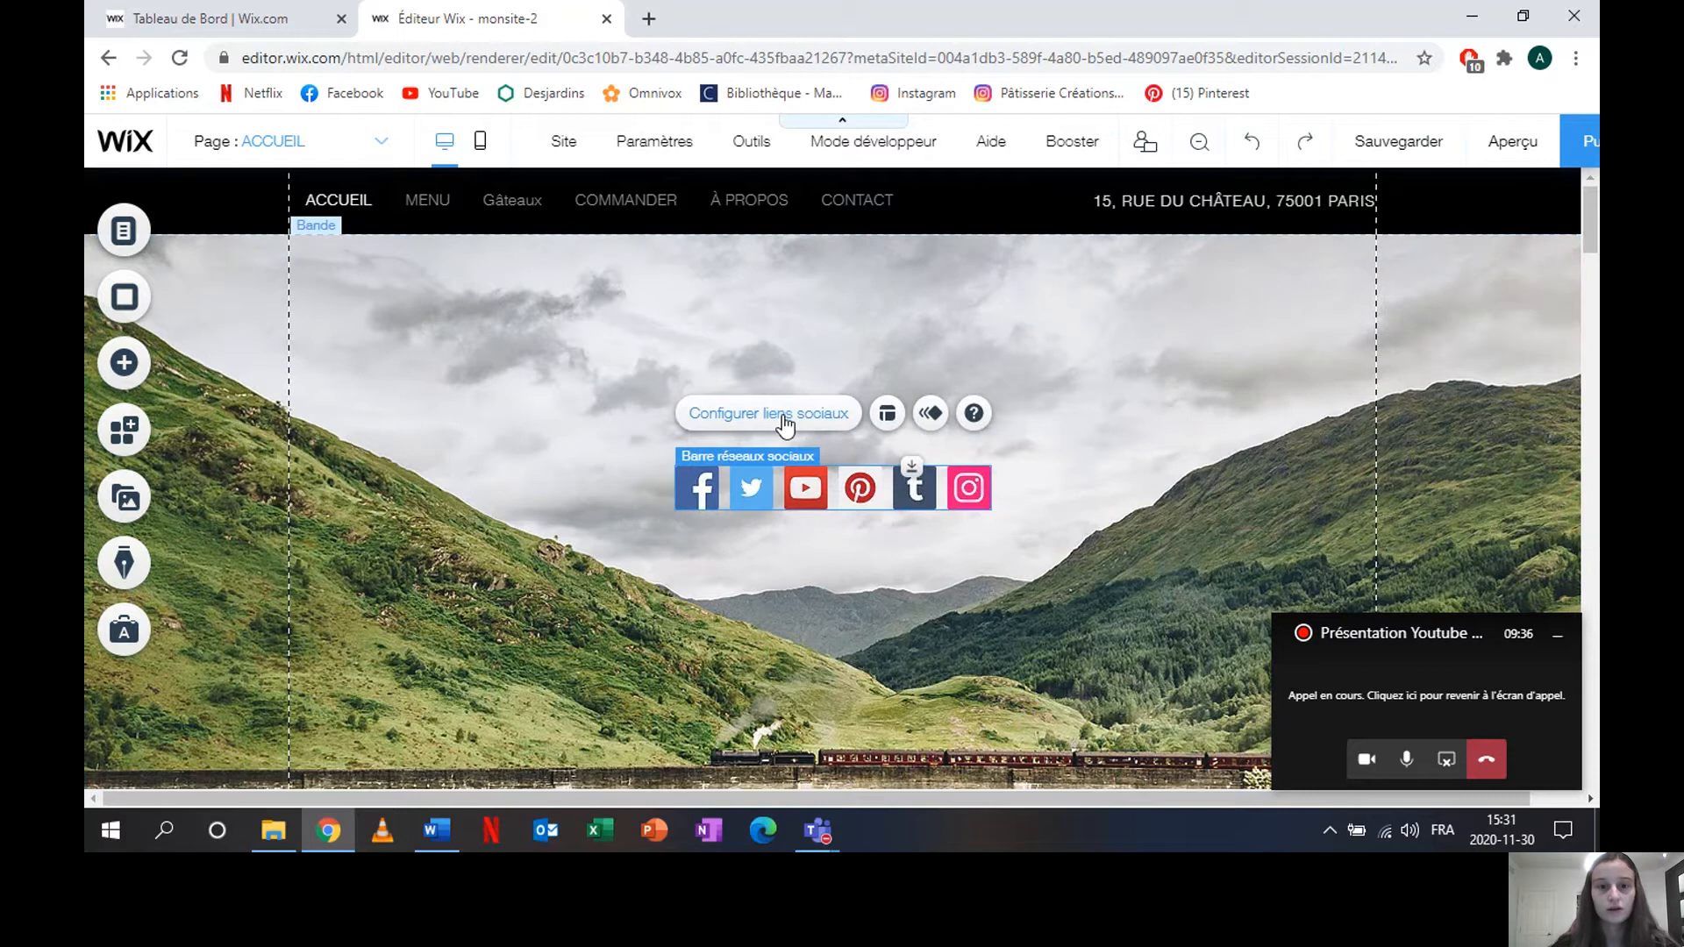
Step: Open the social link configuration and remove the Tumblr icon from the bar
click(789, 414)
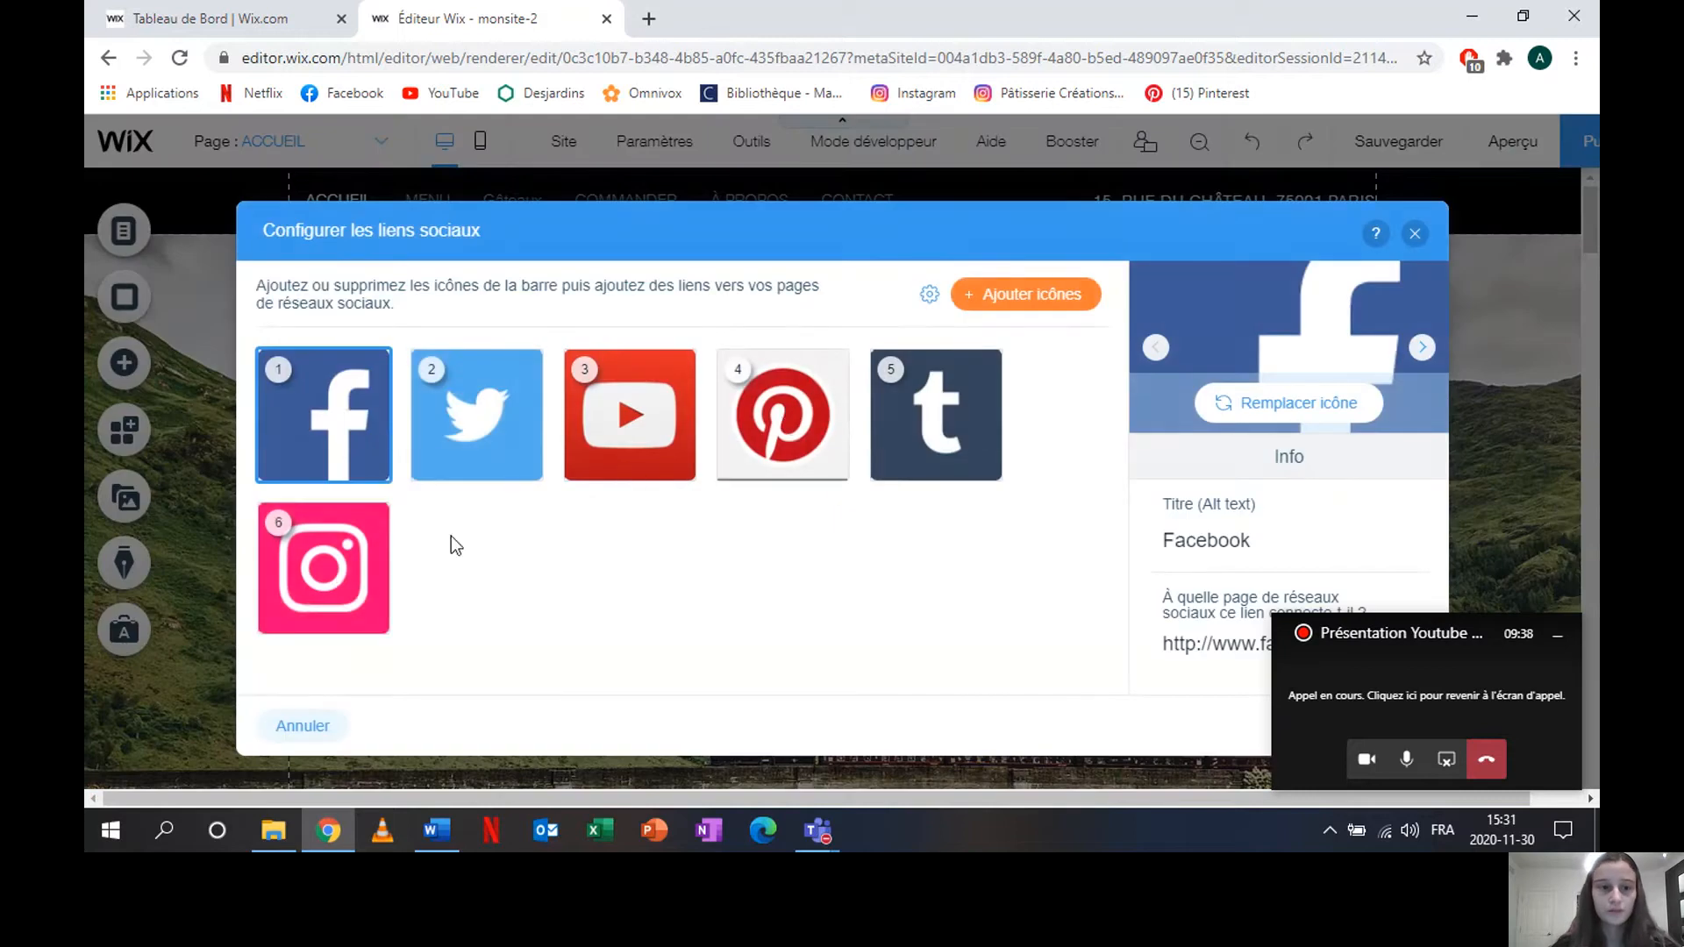
click(935, 412)
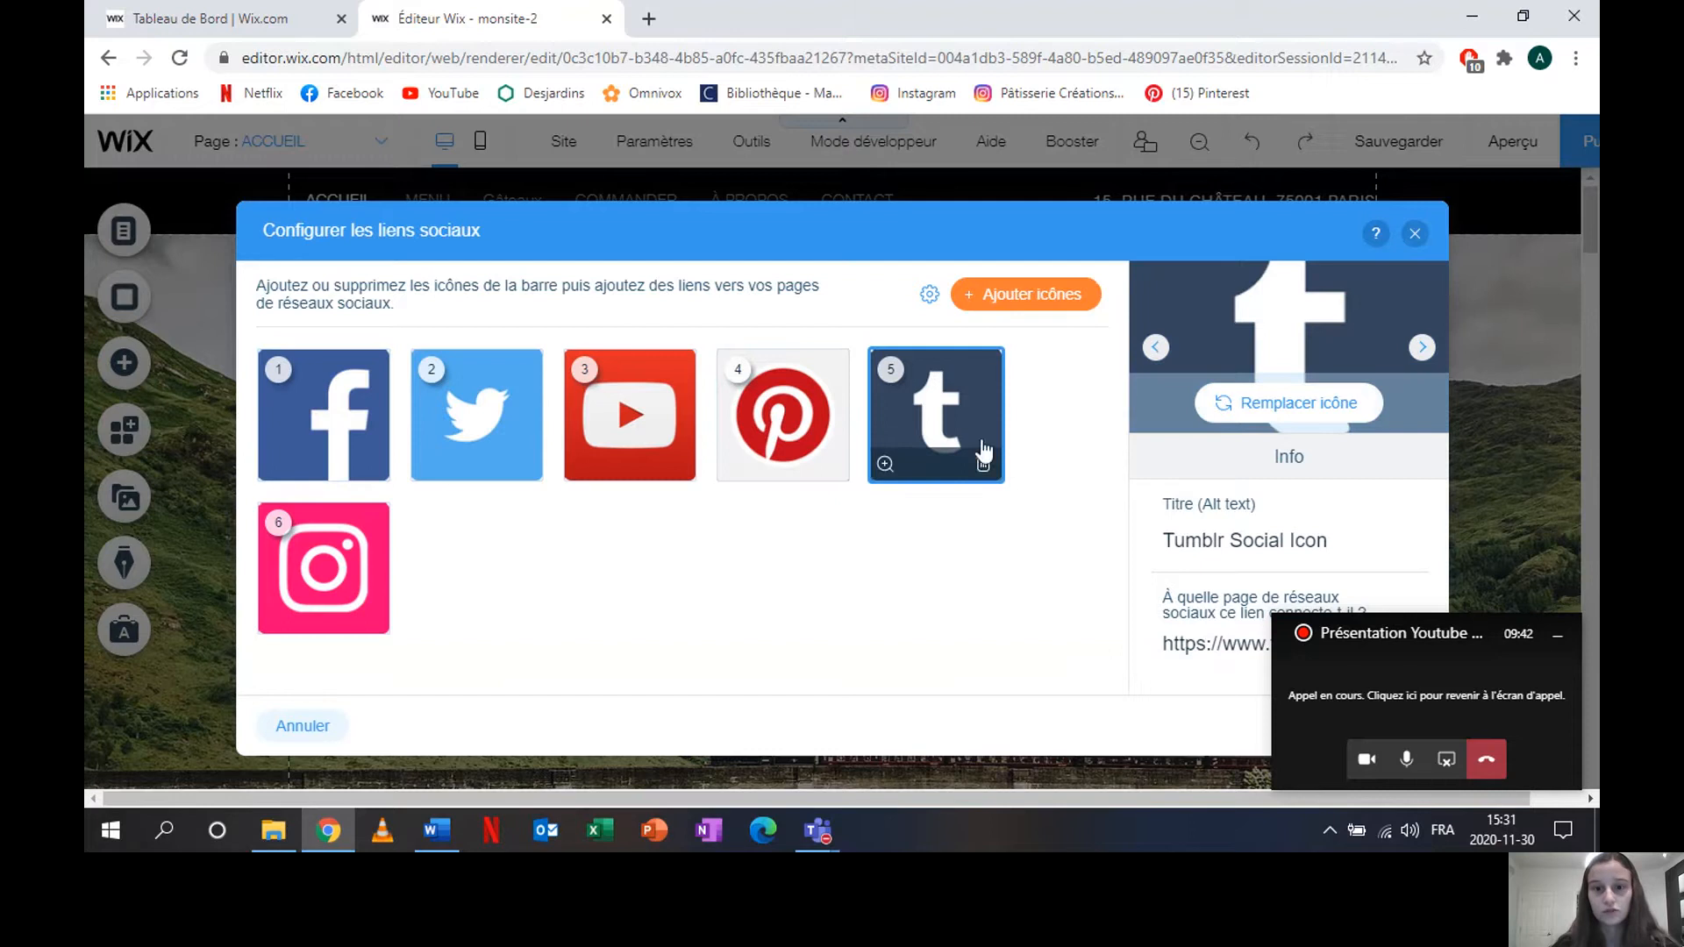
click(983, 463)
Step: Check the YouTube icon's link destination options and leave them without making changes
click(629, 417)
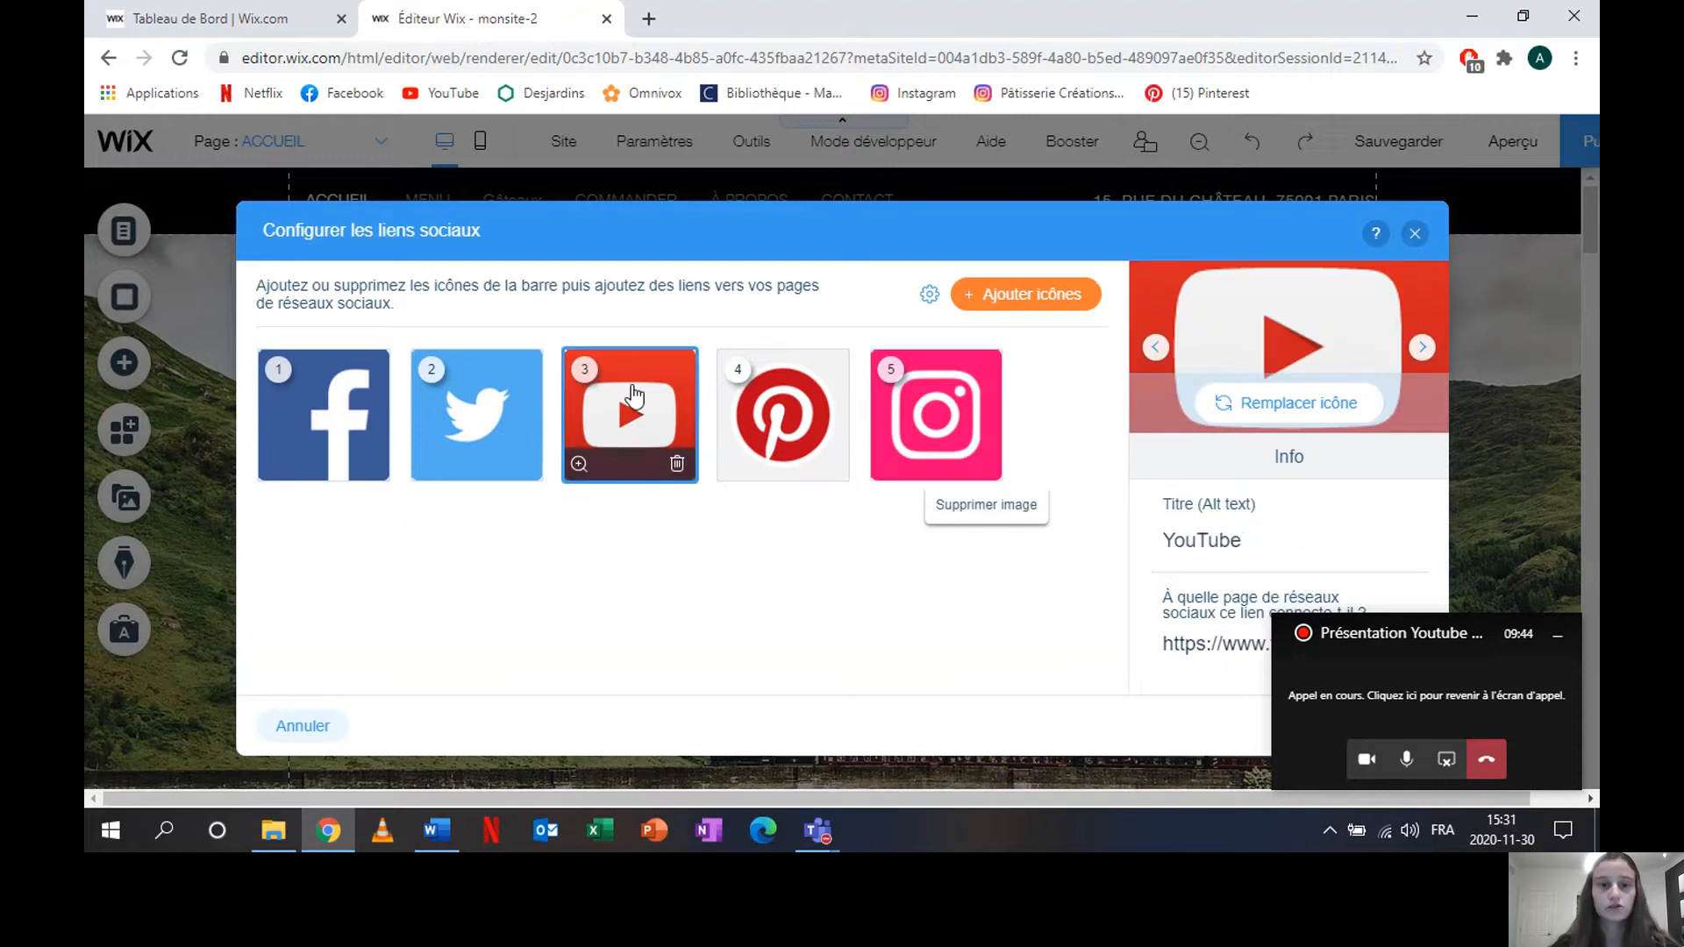
click(1186, 651)
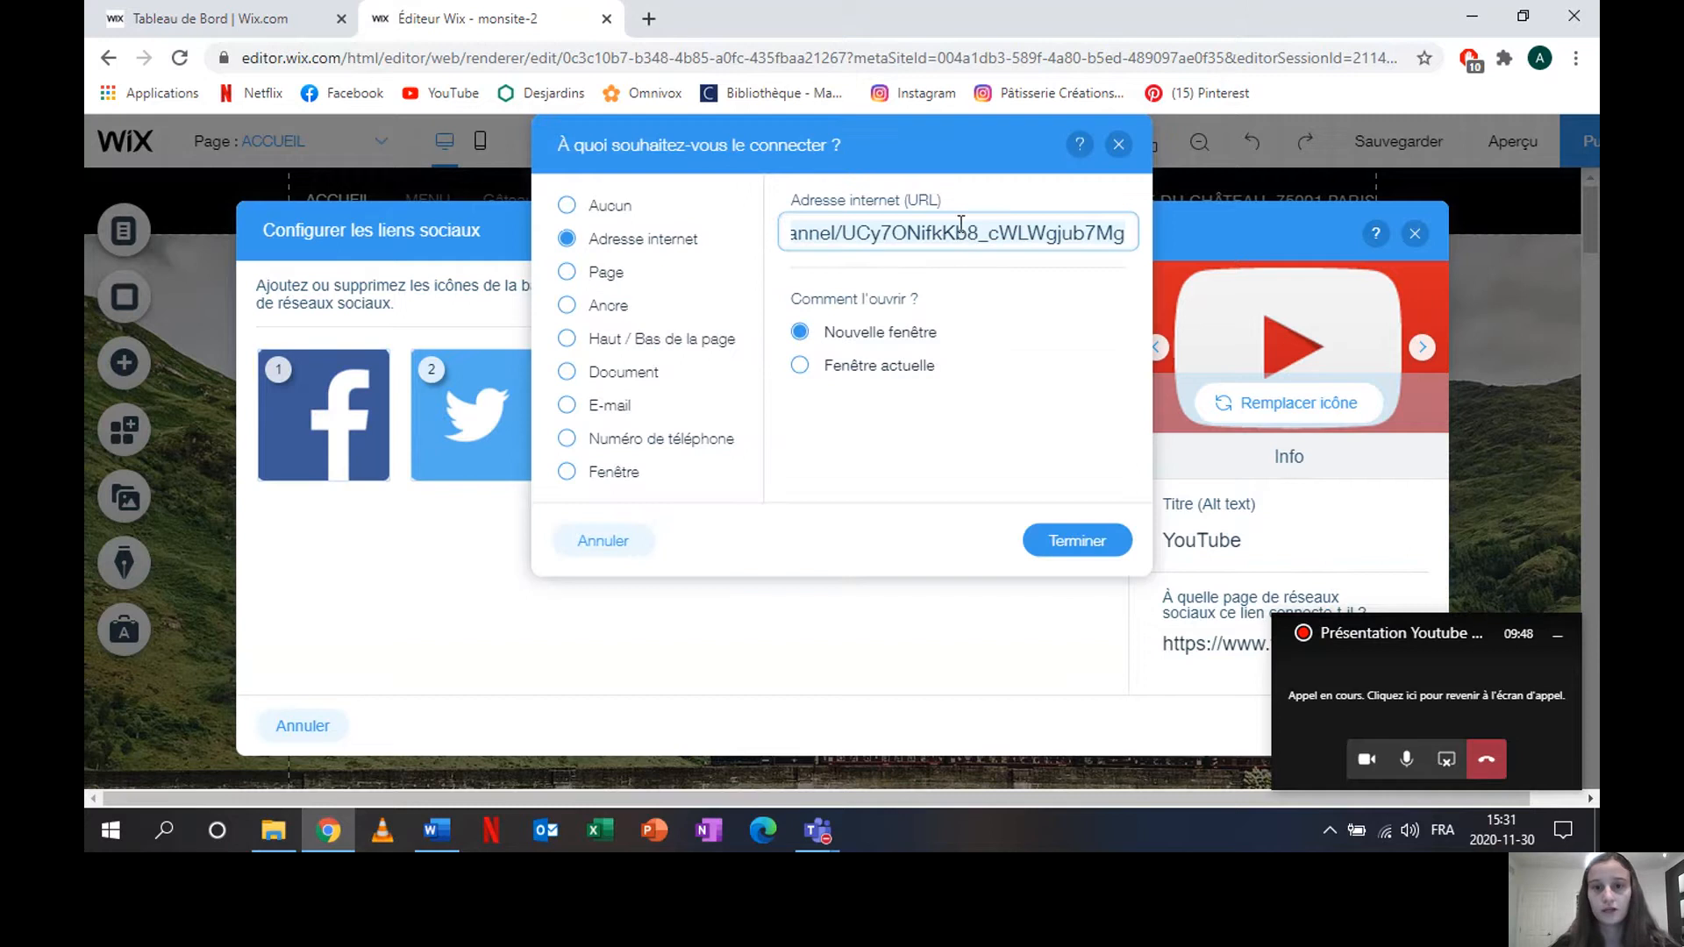
click(1118, 145)
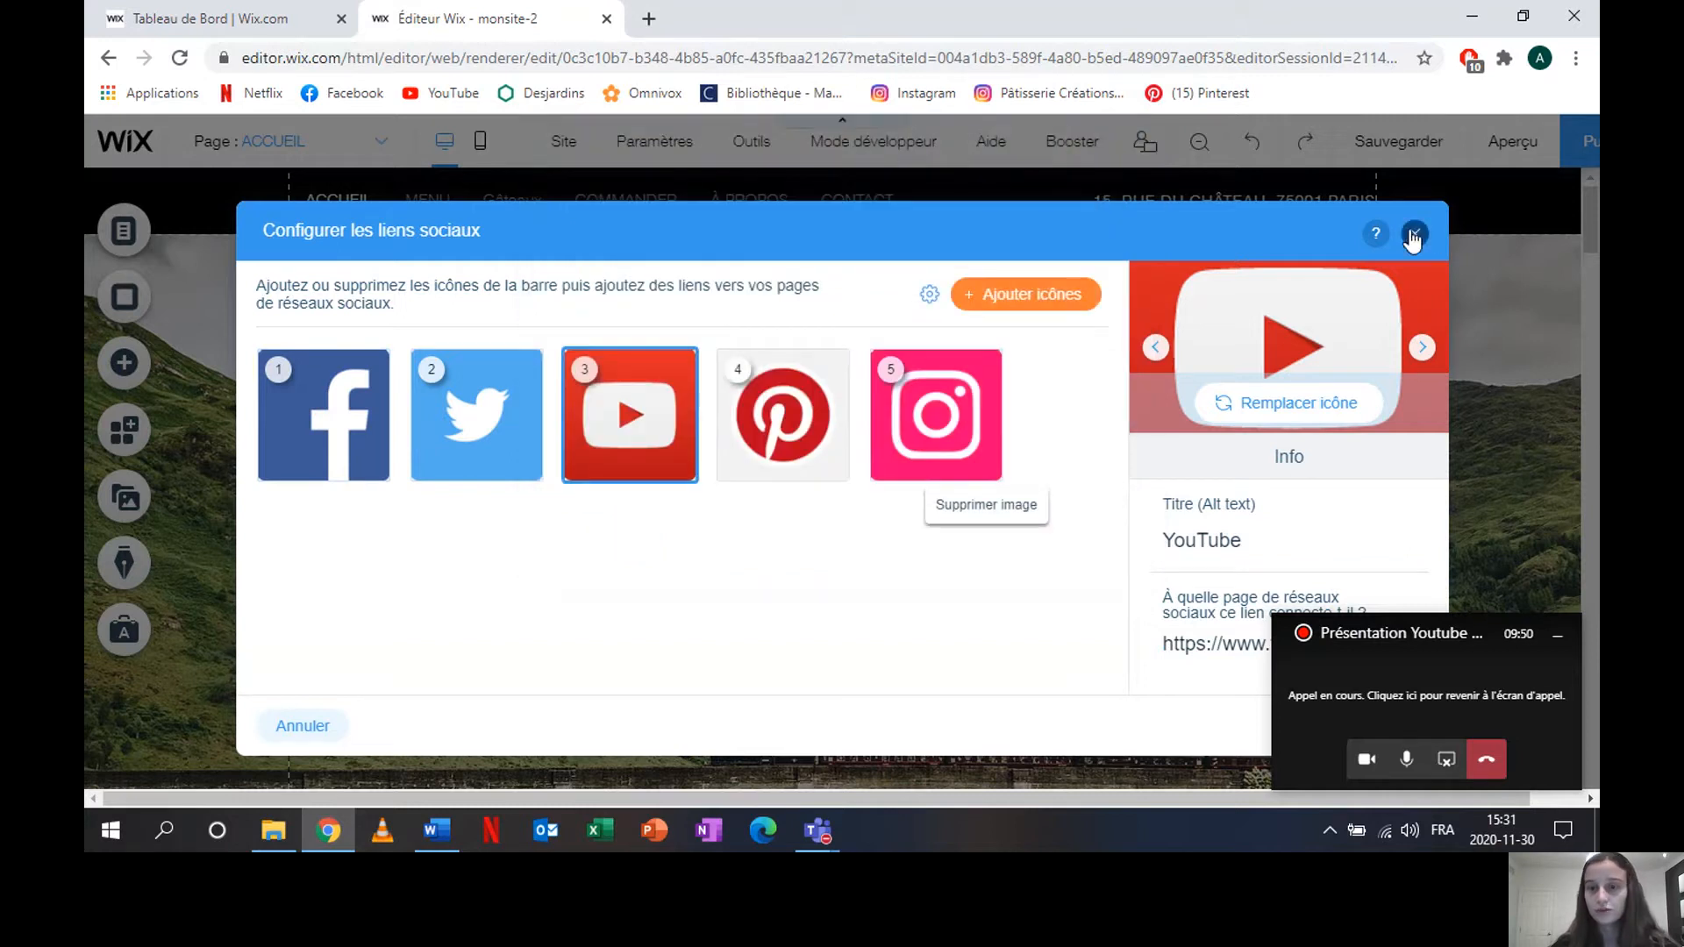
Step: Close the social link configuration without applying it and delete the social media bar from the strip
click(1412, 235)
click(1040, 537)
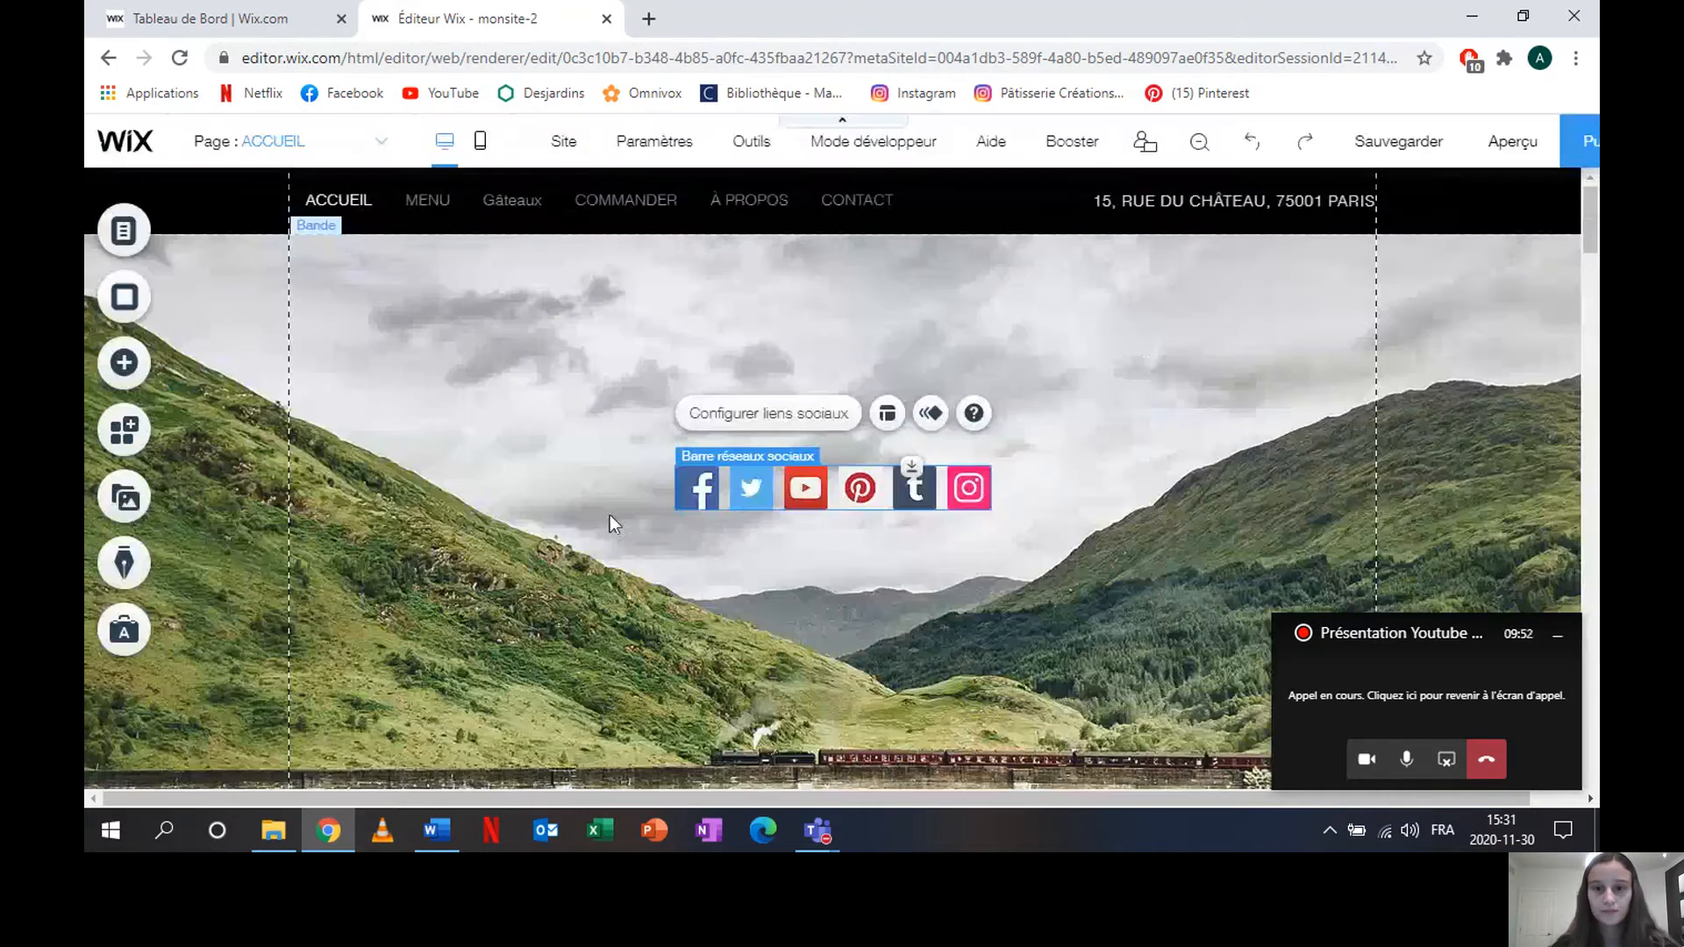
key(Delete)
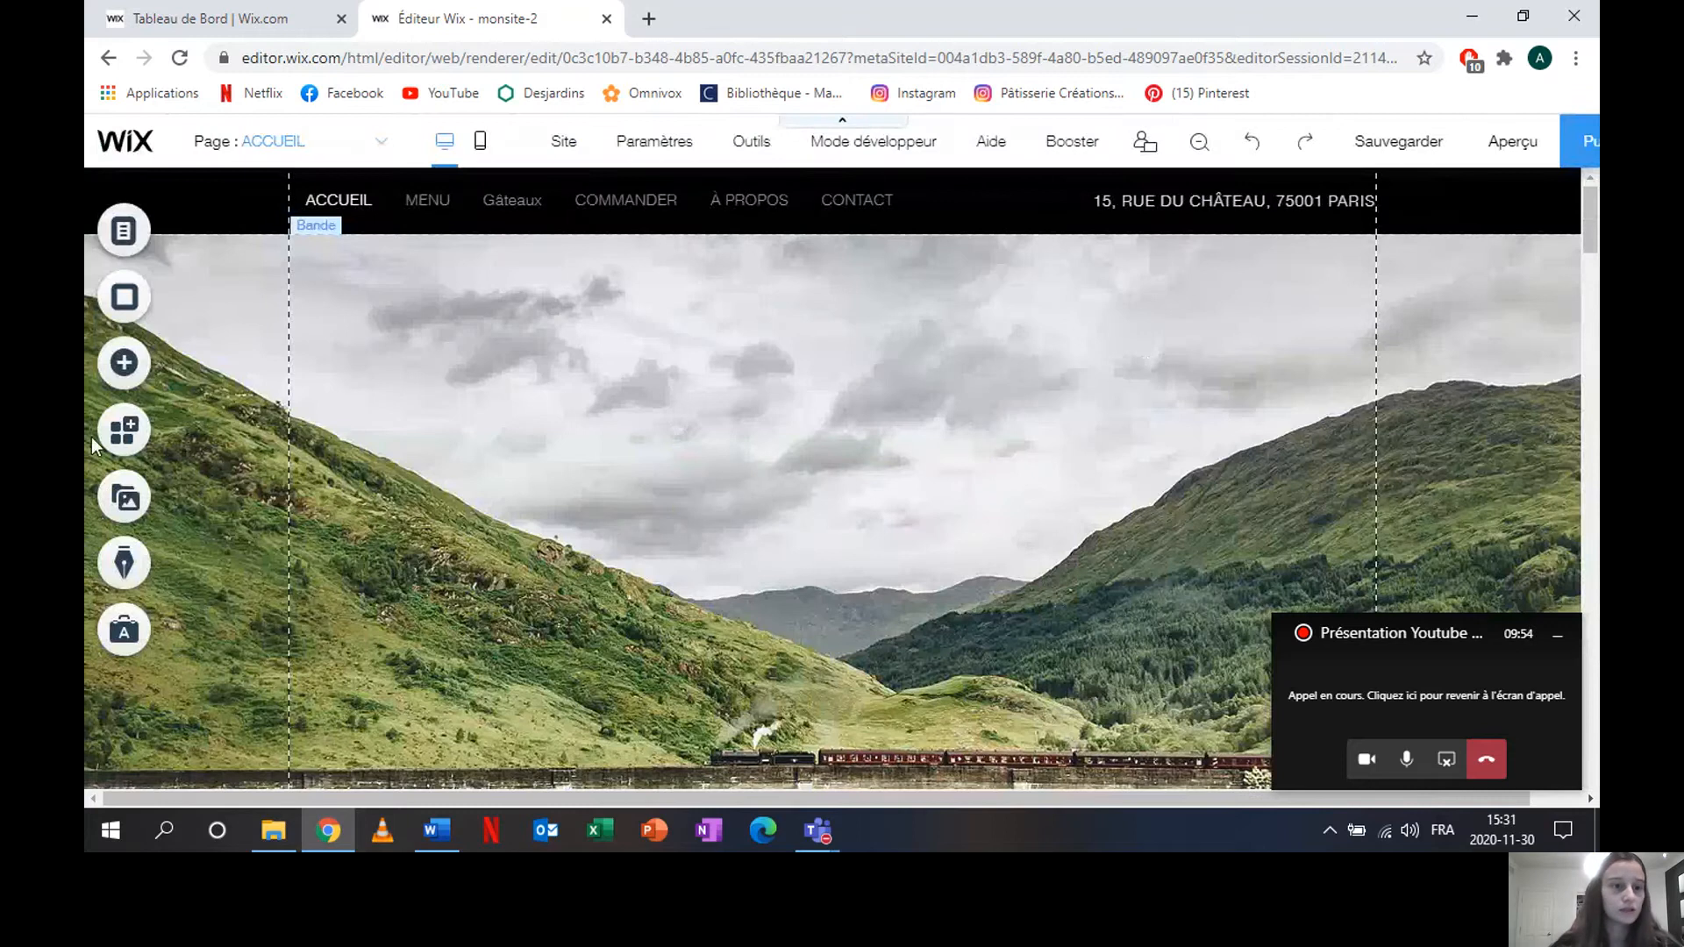
Step: Look through the remaining element categories that can be added, including Réservations, Intégration and Membres, and close the element library
click(127, 362)
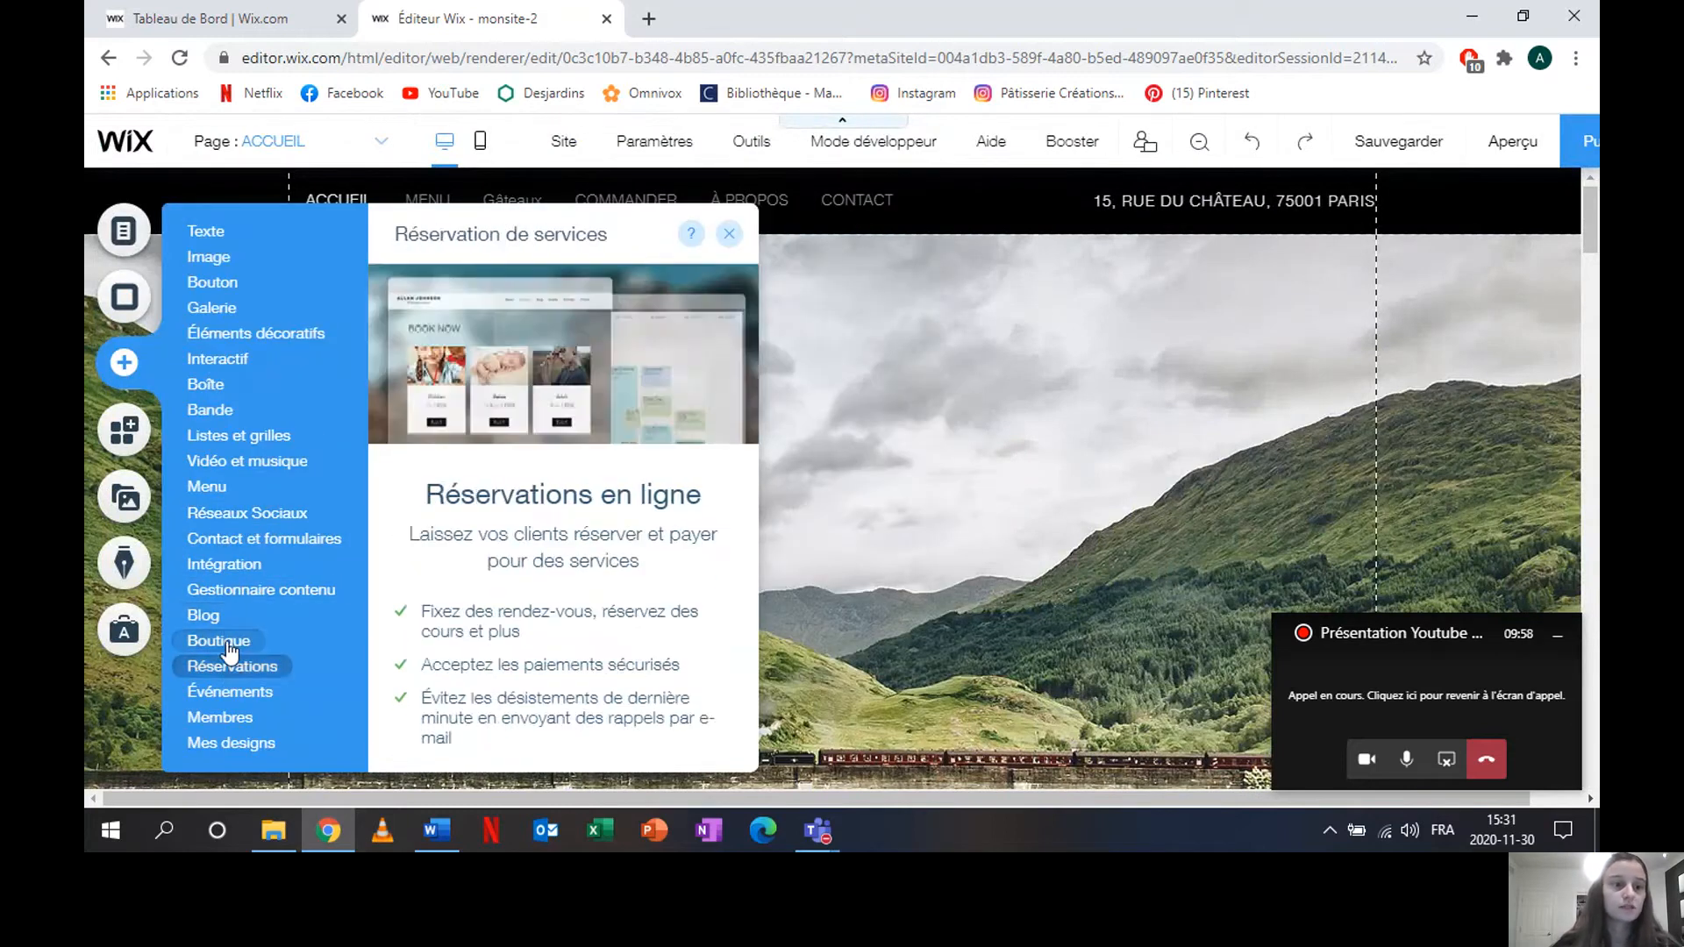
click(213, 572)
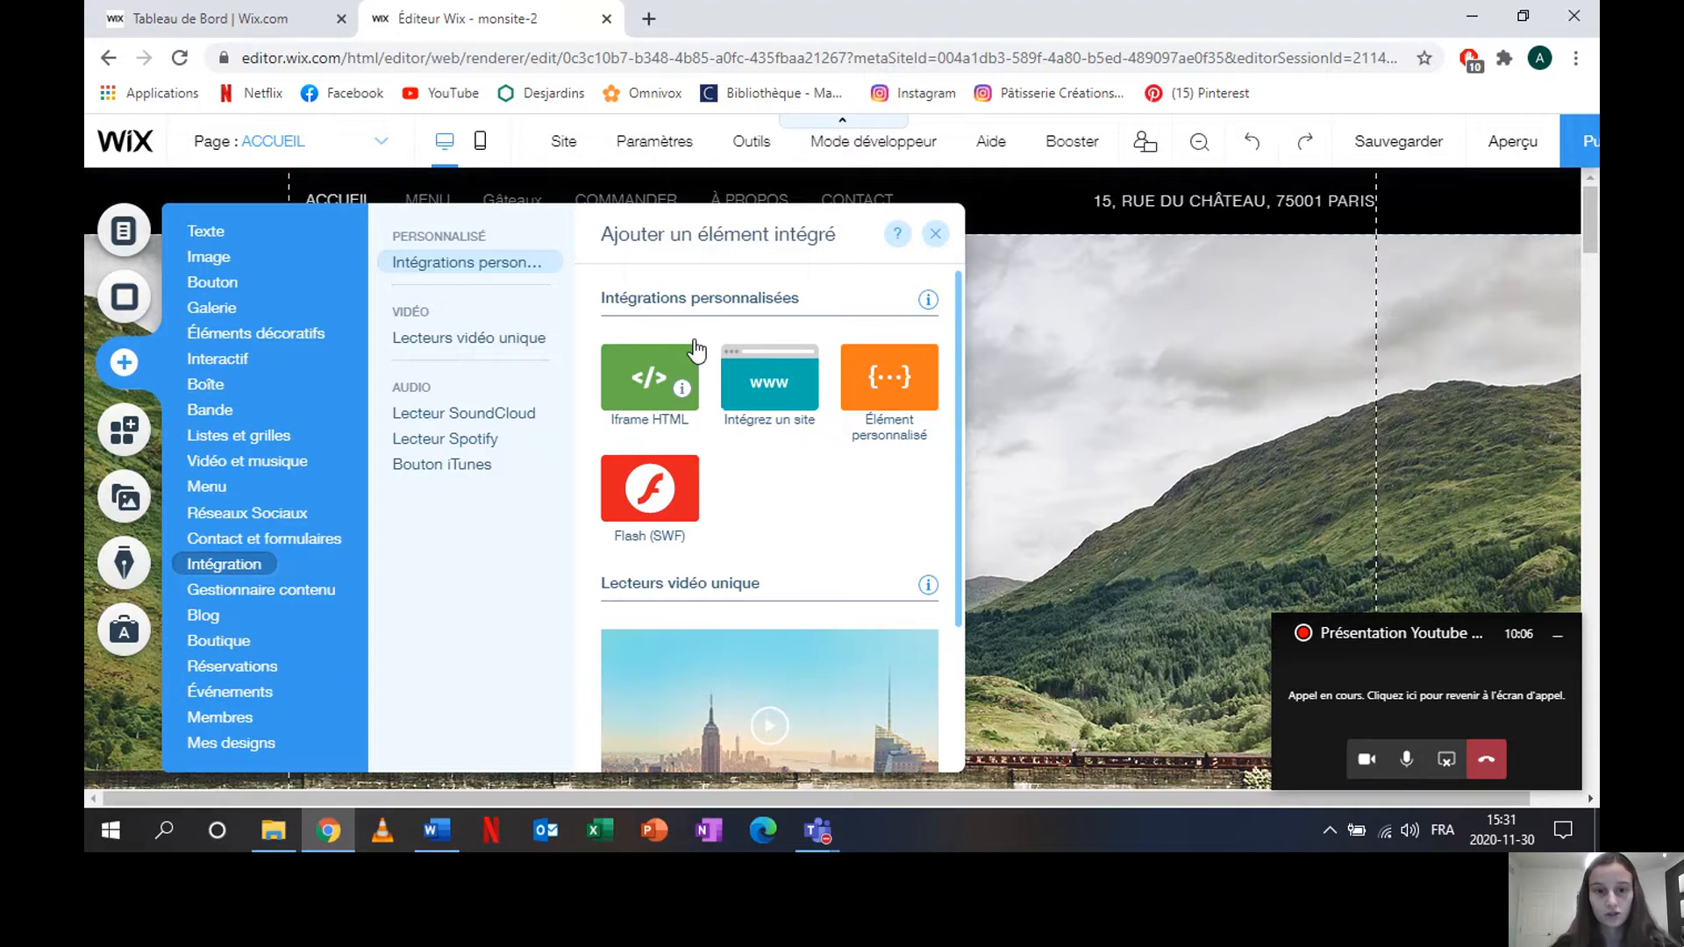
click(209, 721)
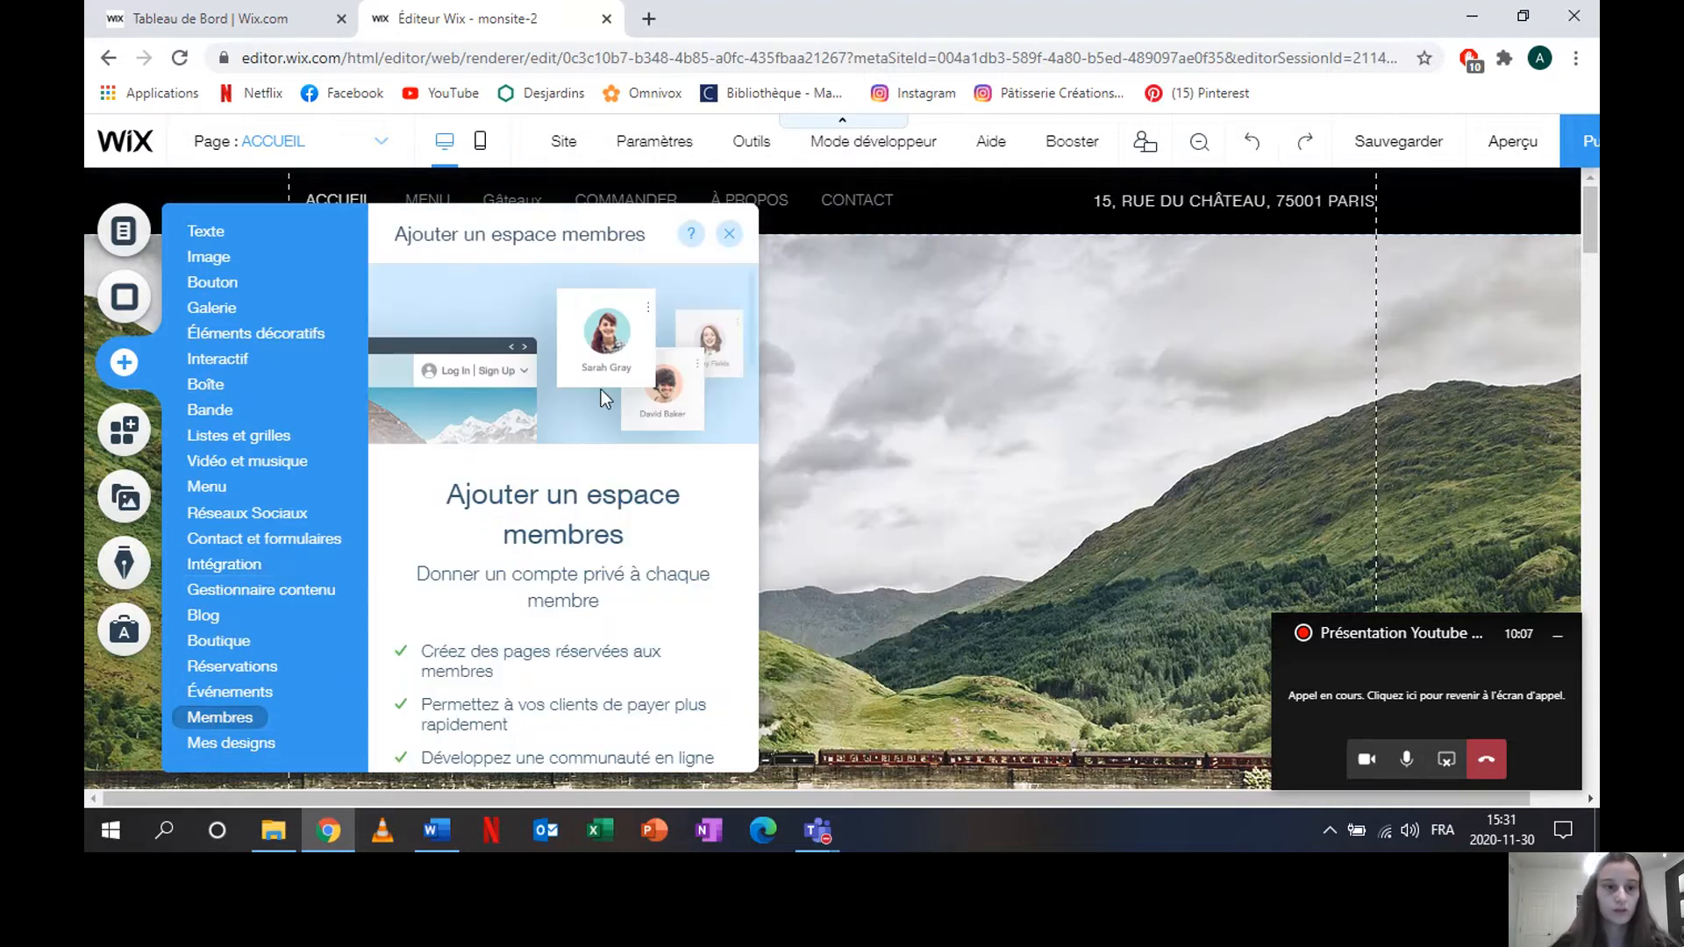
click(728, 235)
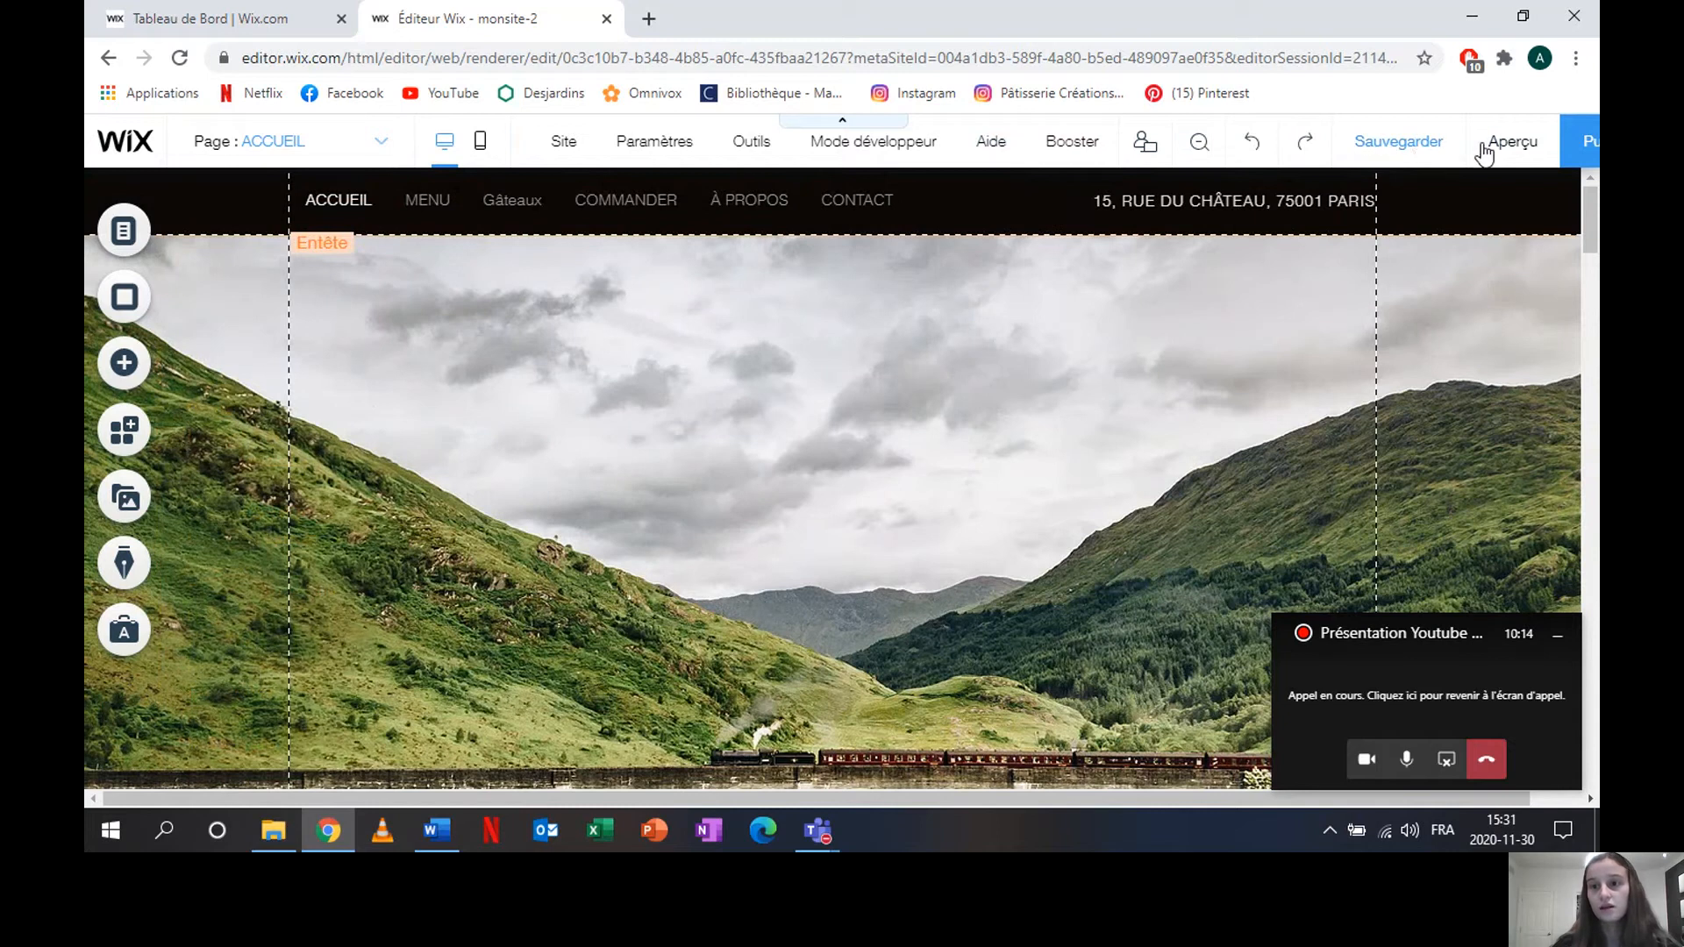
Step: View the mobile version of the home page, return to the desktop version and look over the strip
click(480, 140)
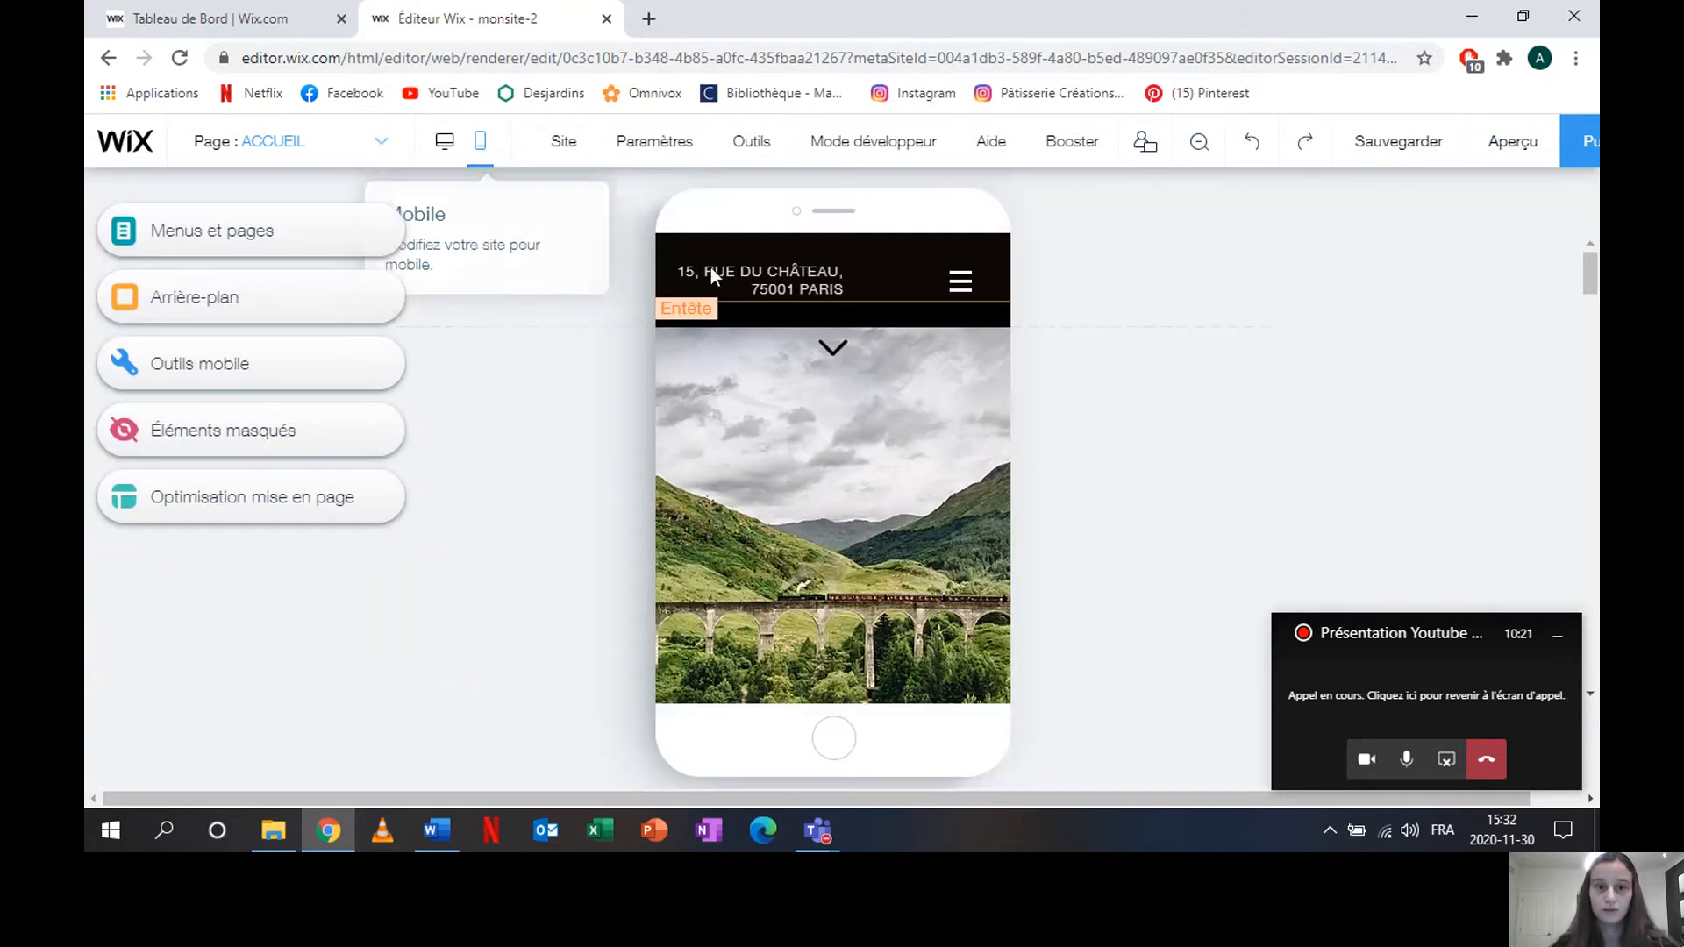
click(446, 143)
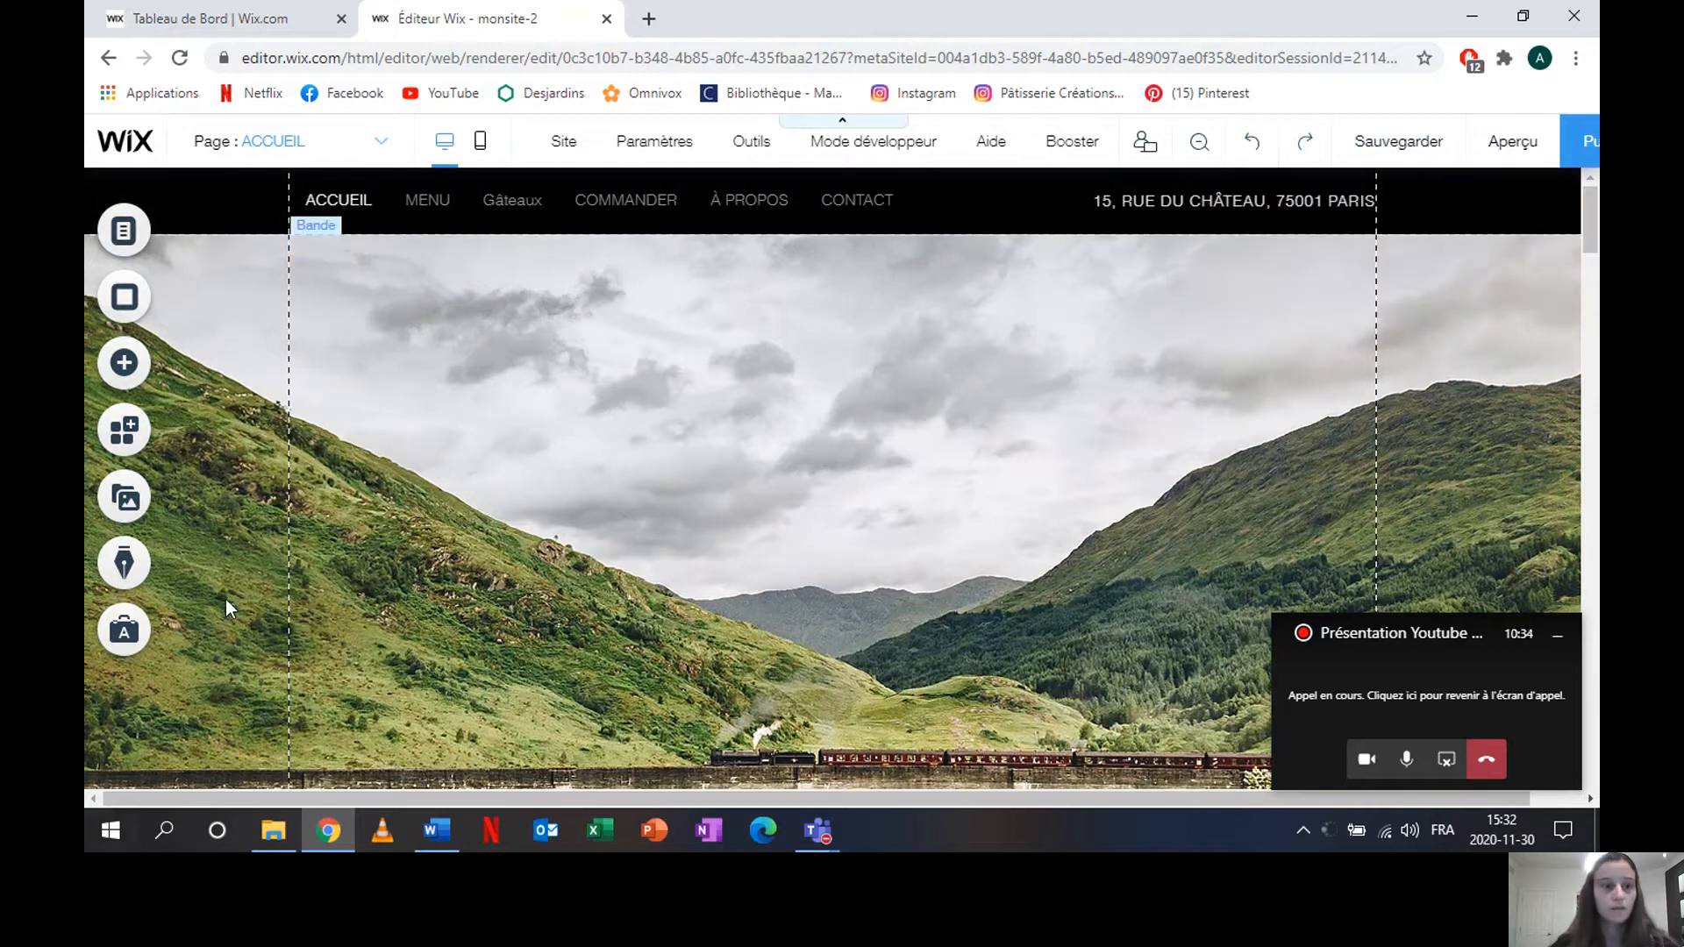
scroll(582, 505, down, 1)
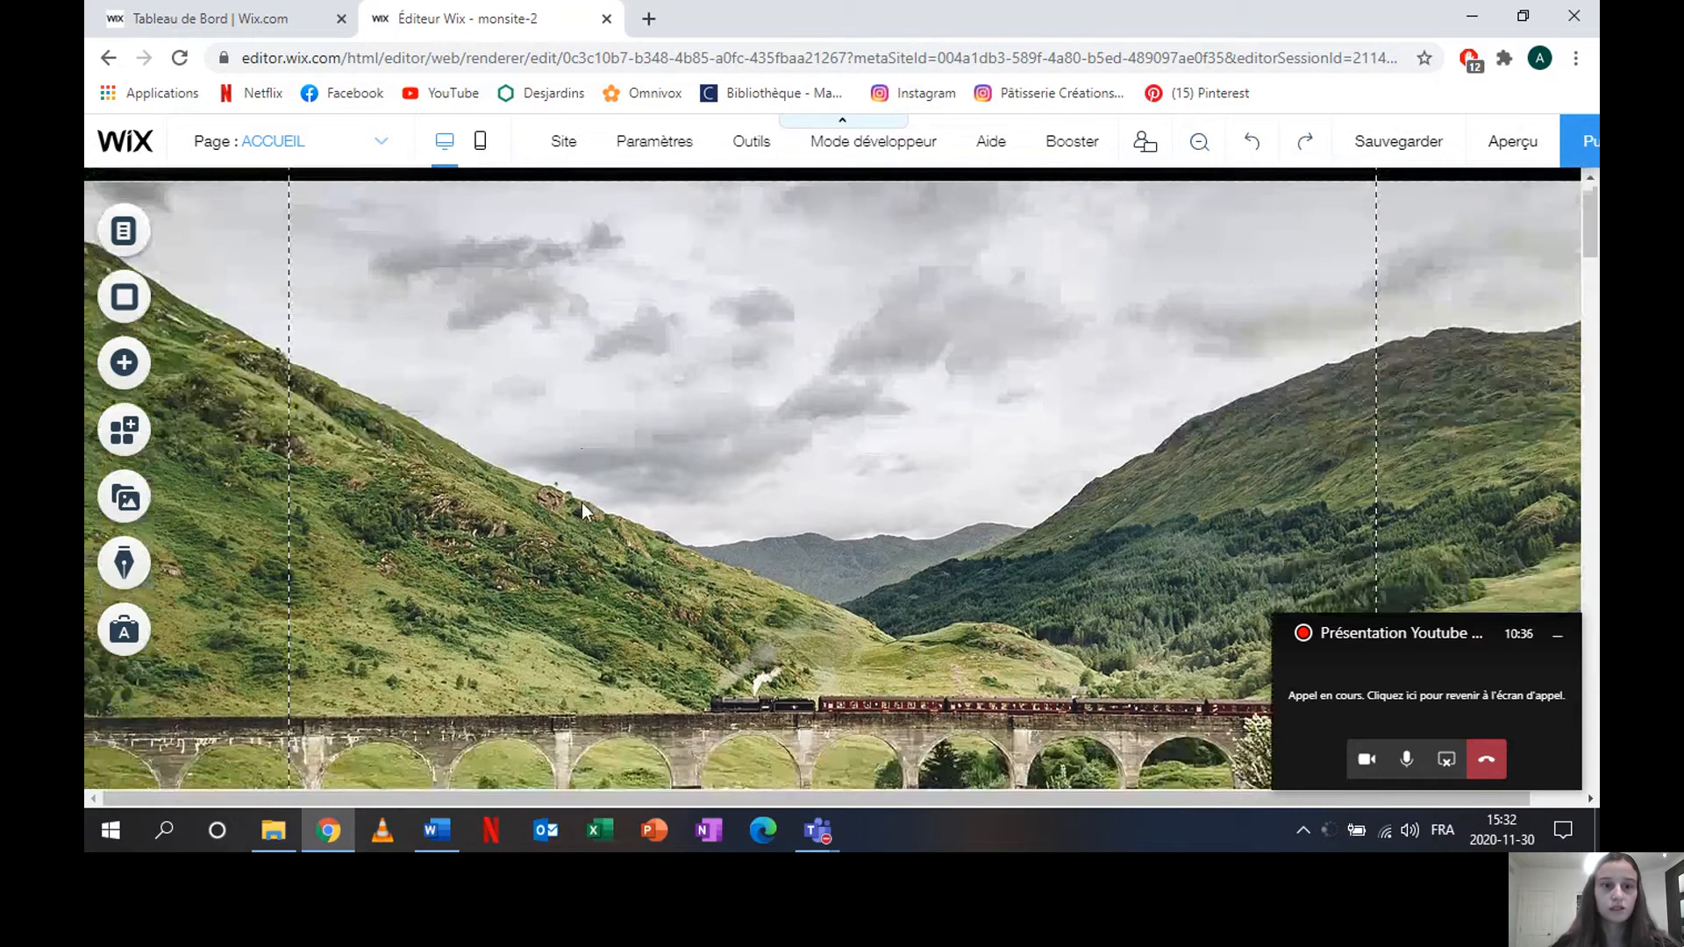
scroll(582, 503, down, 2)
scroll(582, 503, up, 3)
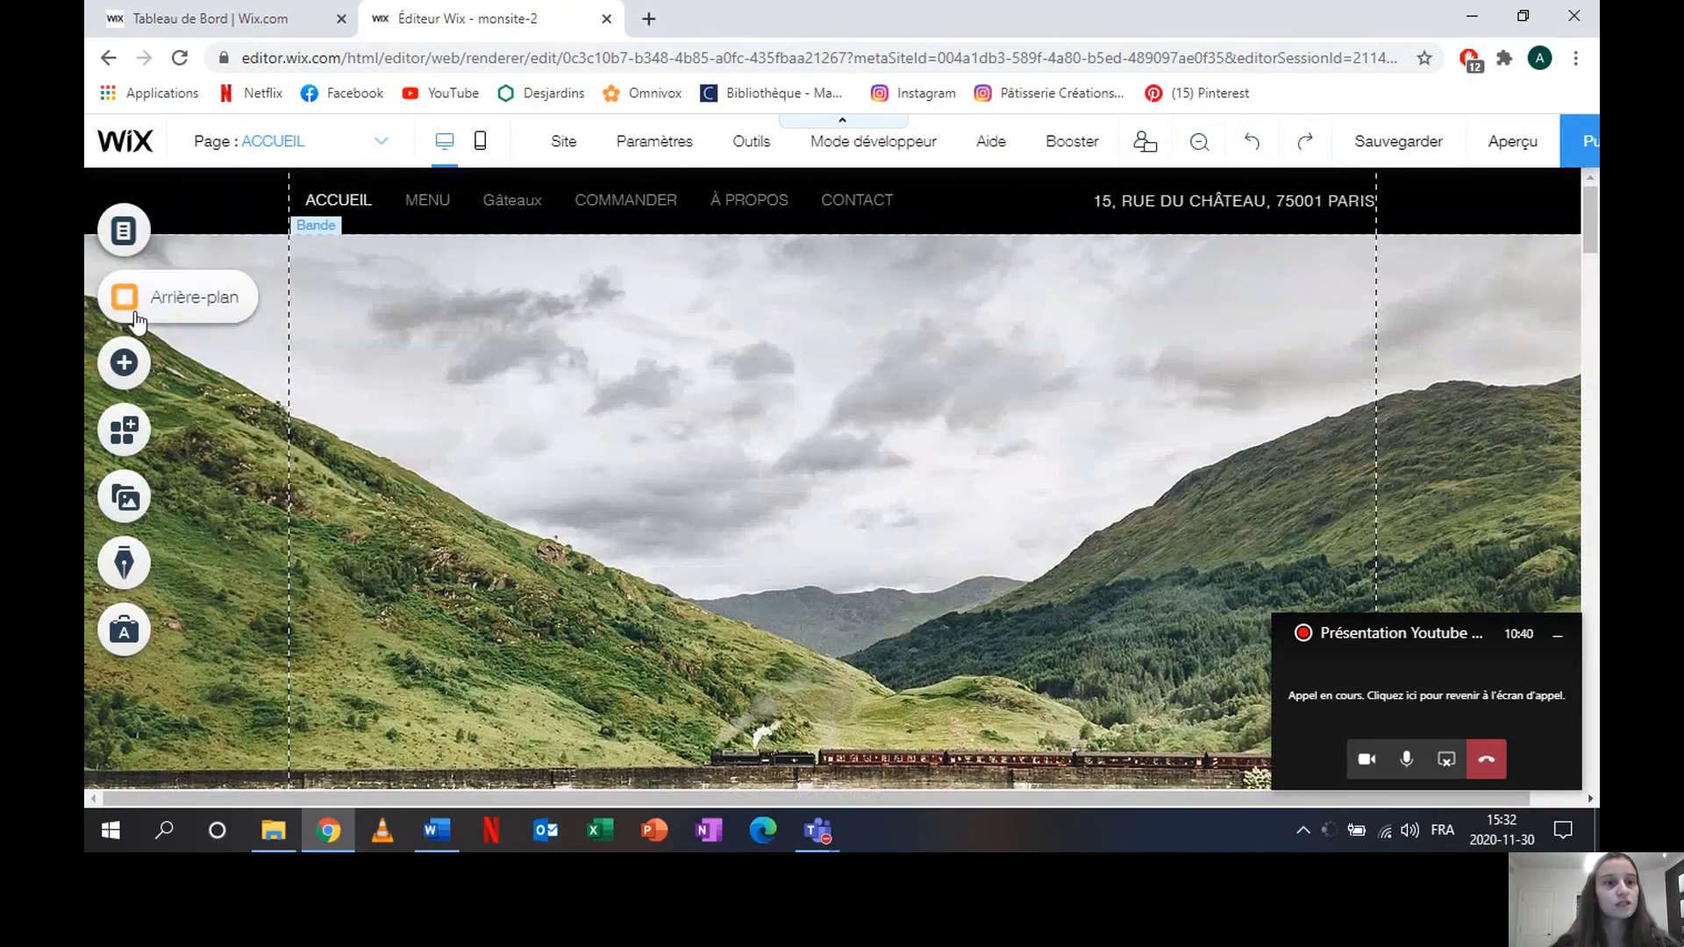
Step: Open the site's page list, review the options available for the ACCUEIL page and close them
click(123, 231)
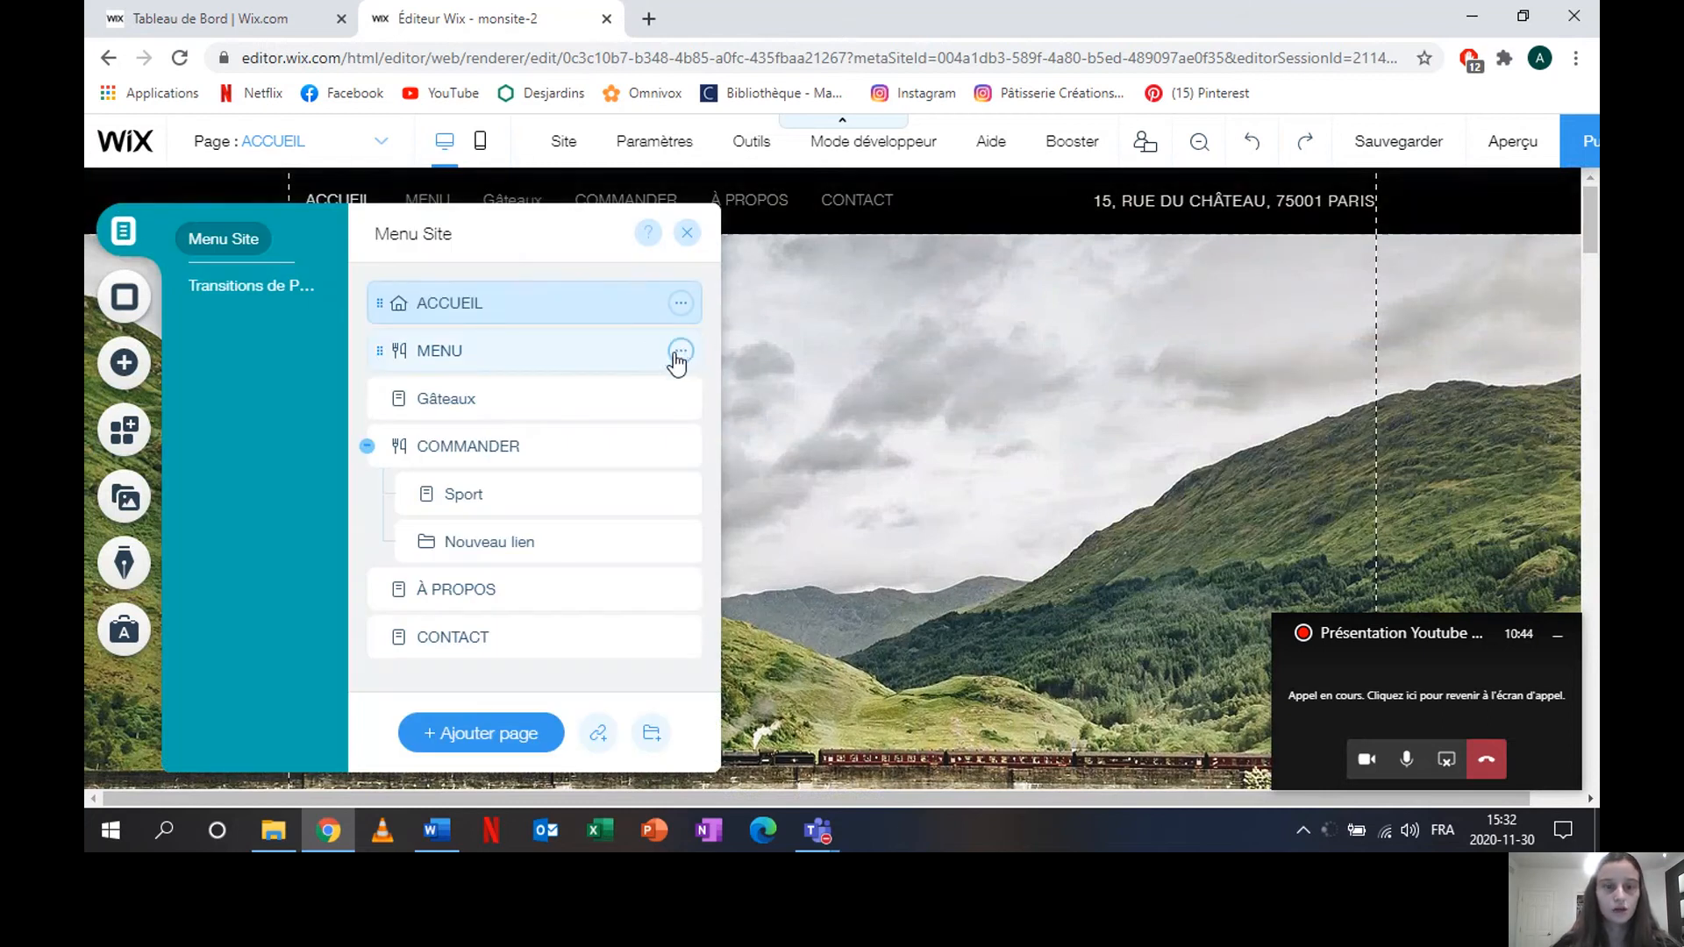
click(682, 303)
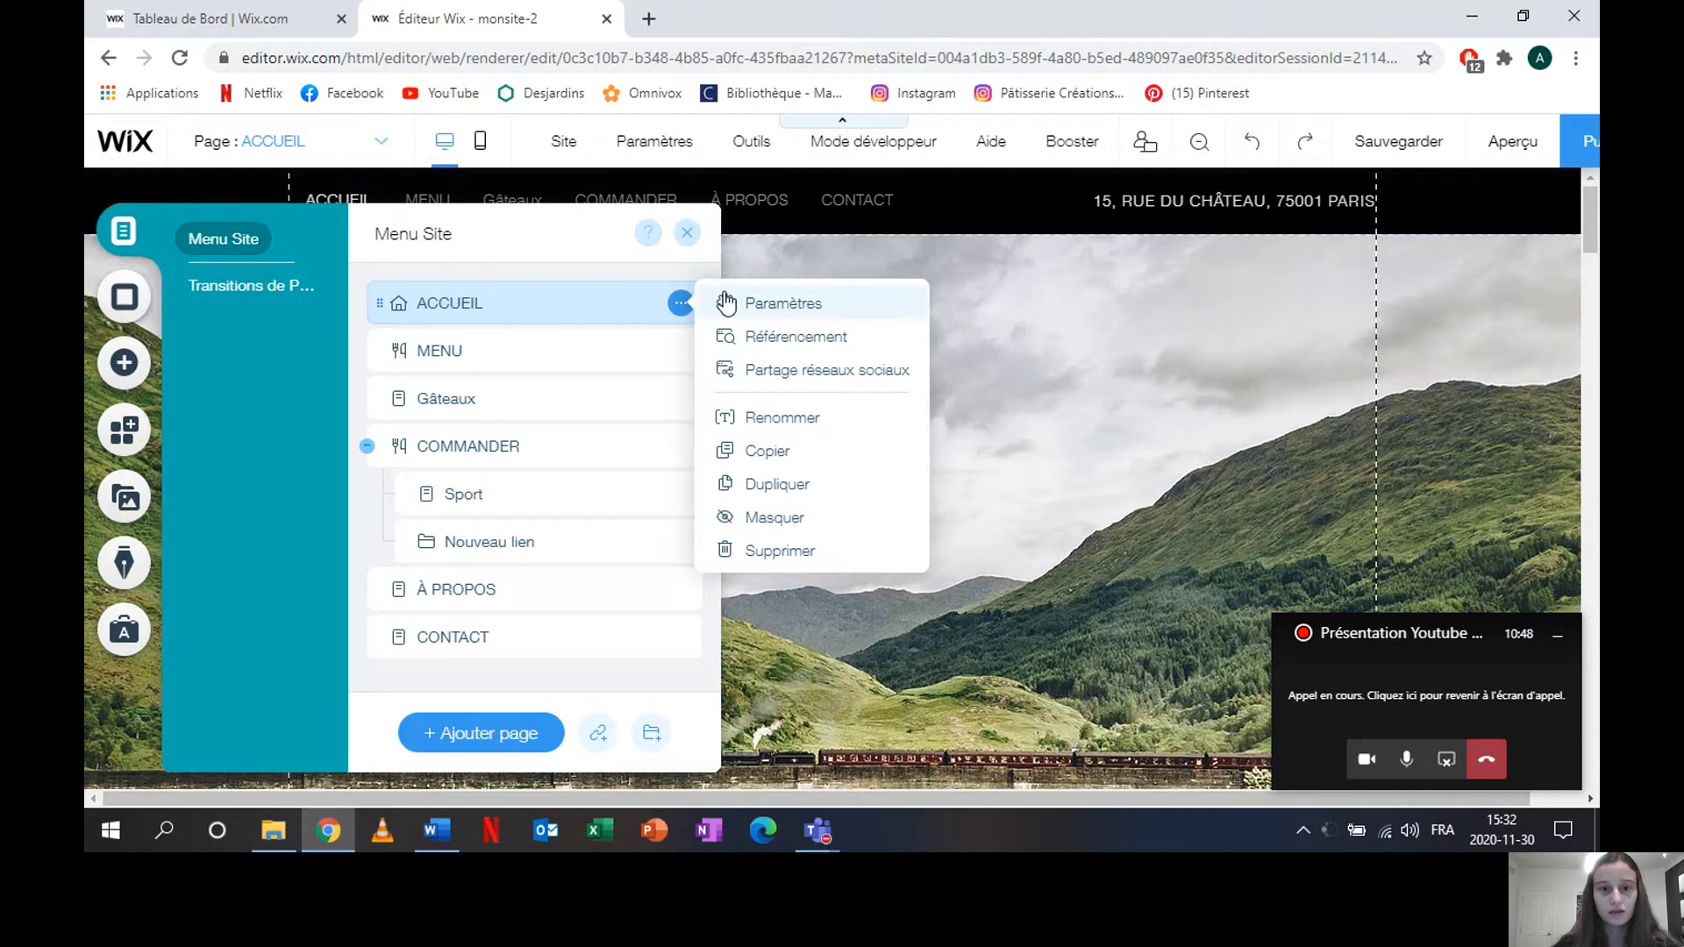
click(673, 316)
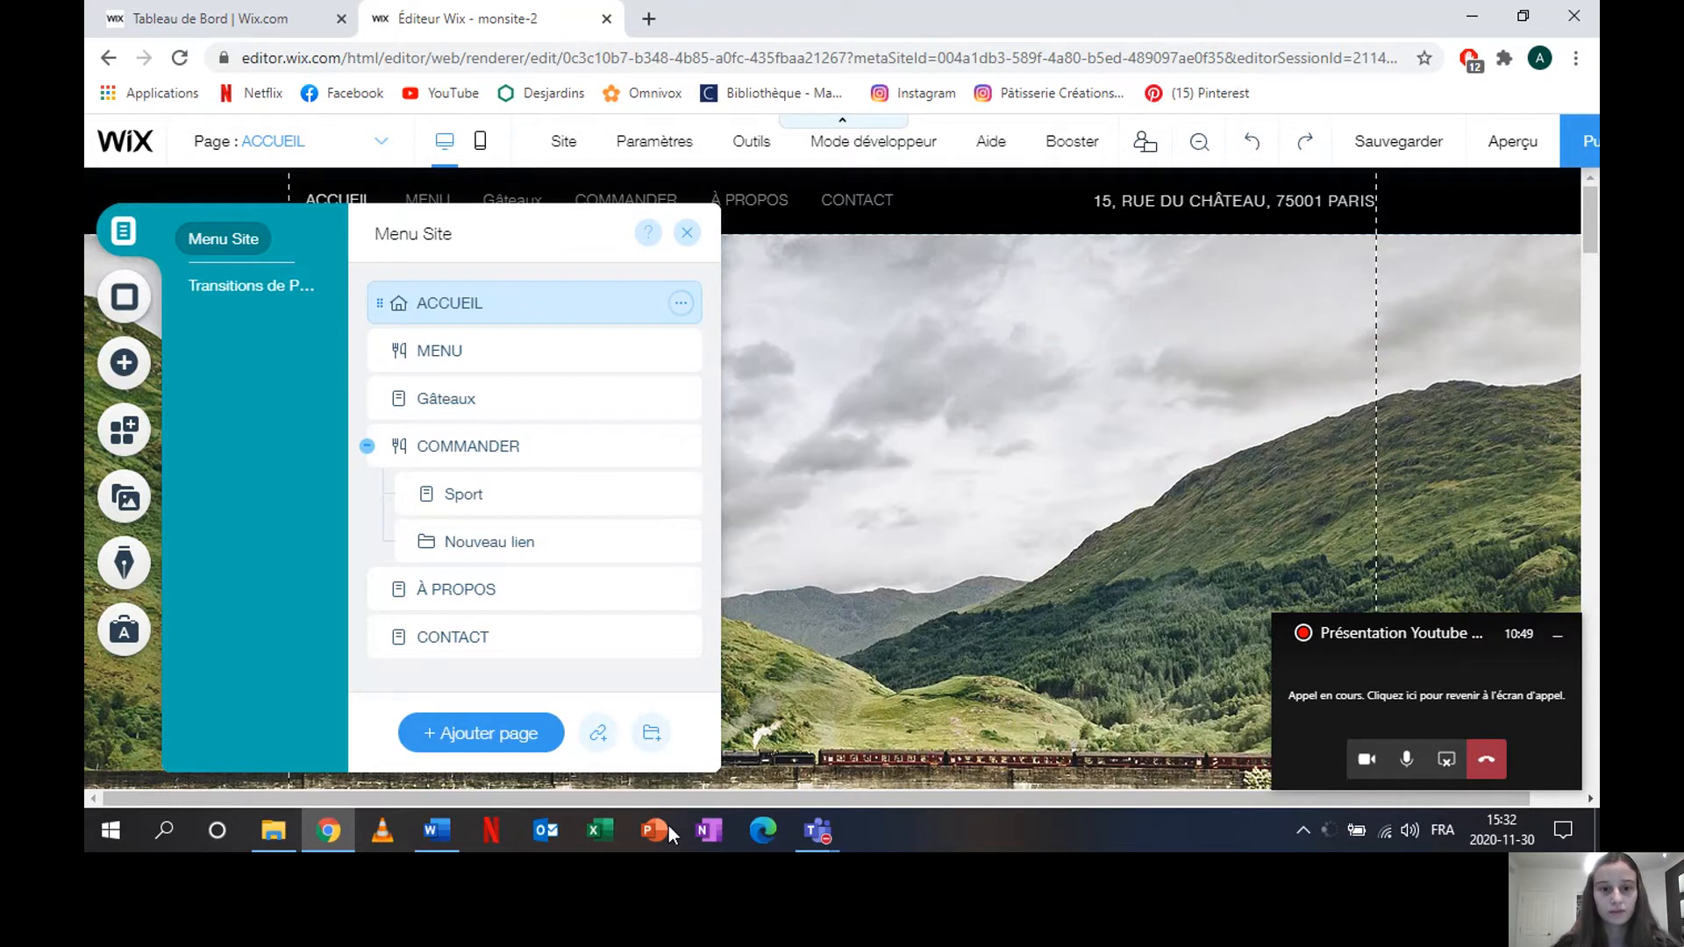
Step: Review the link types available for a new menu link, cancel it and close the site's page list
click(599, 734)
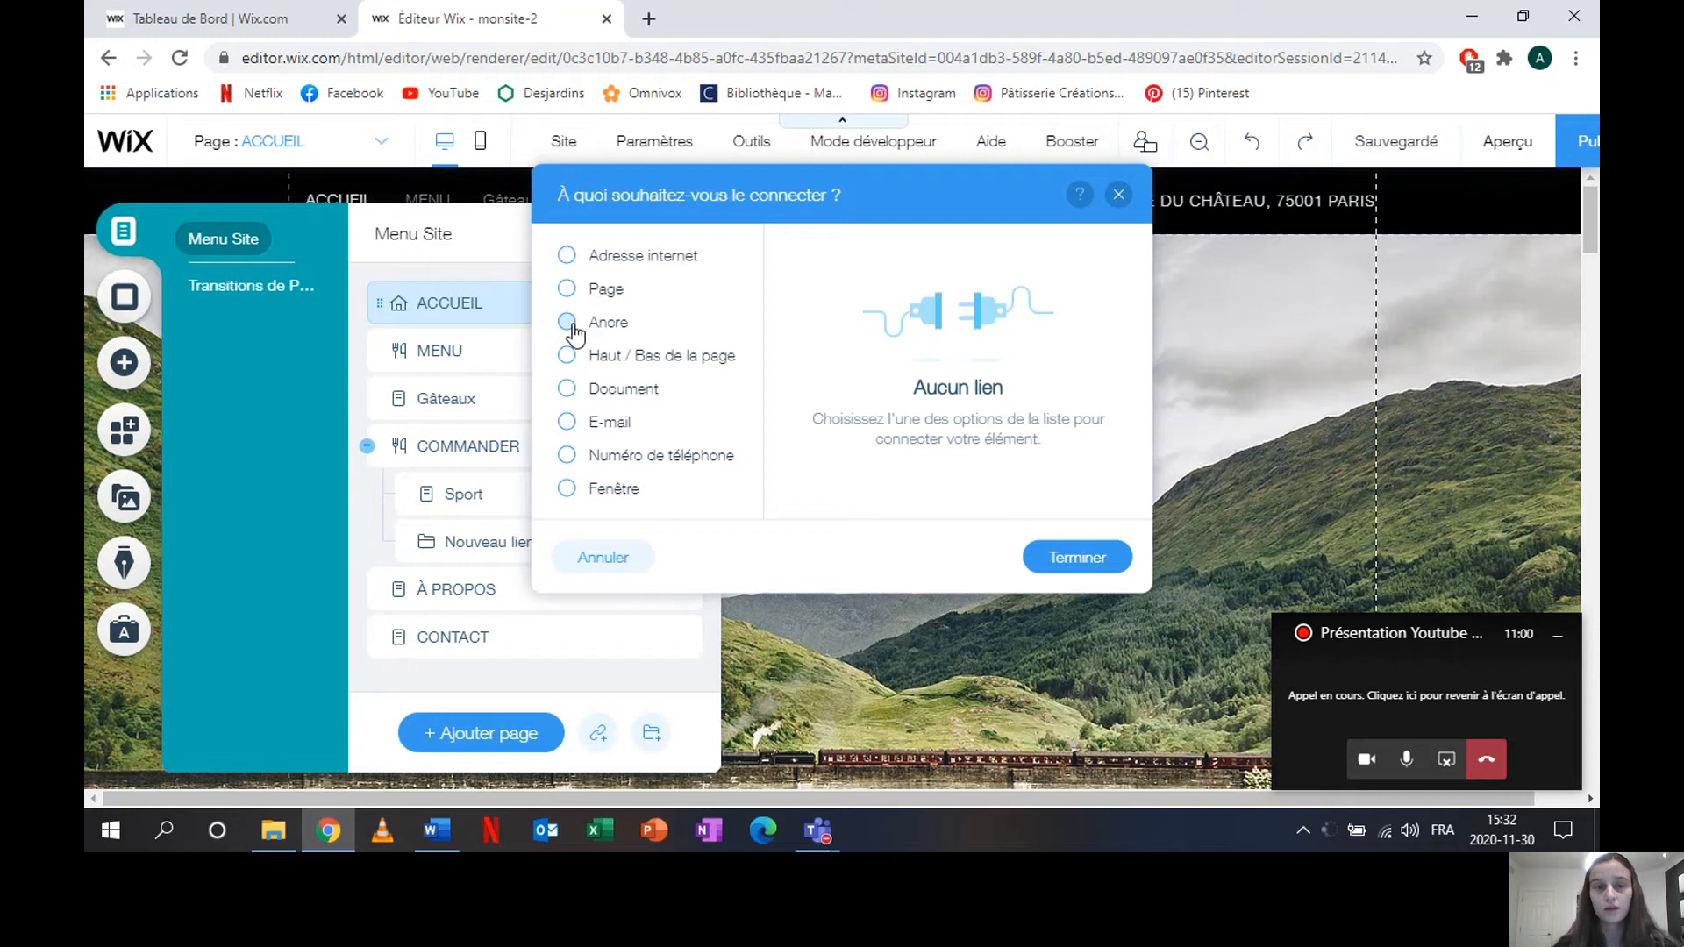
click(1118, 193)
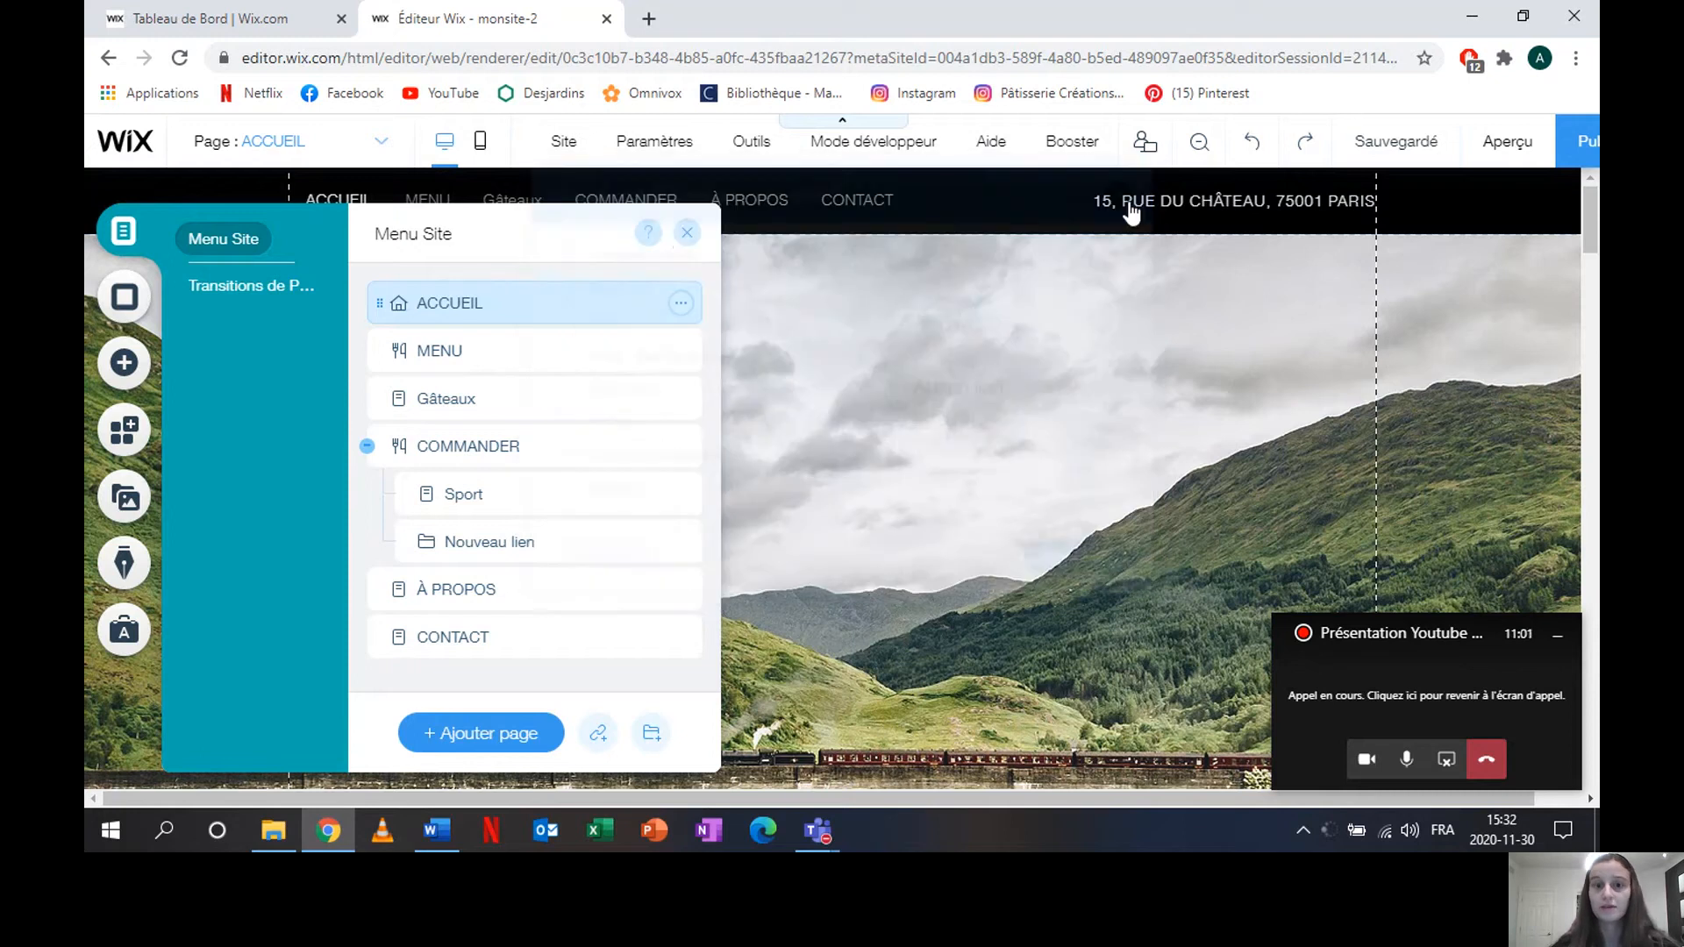
click(680, 235)
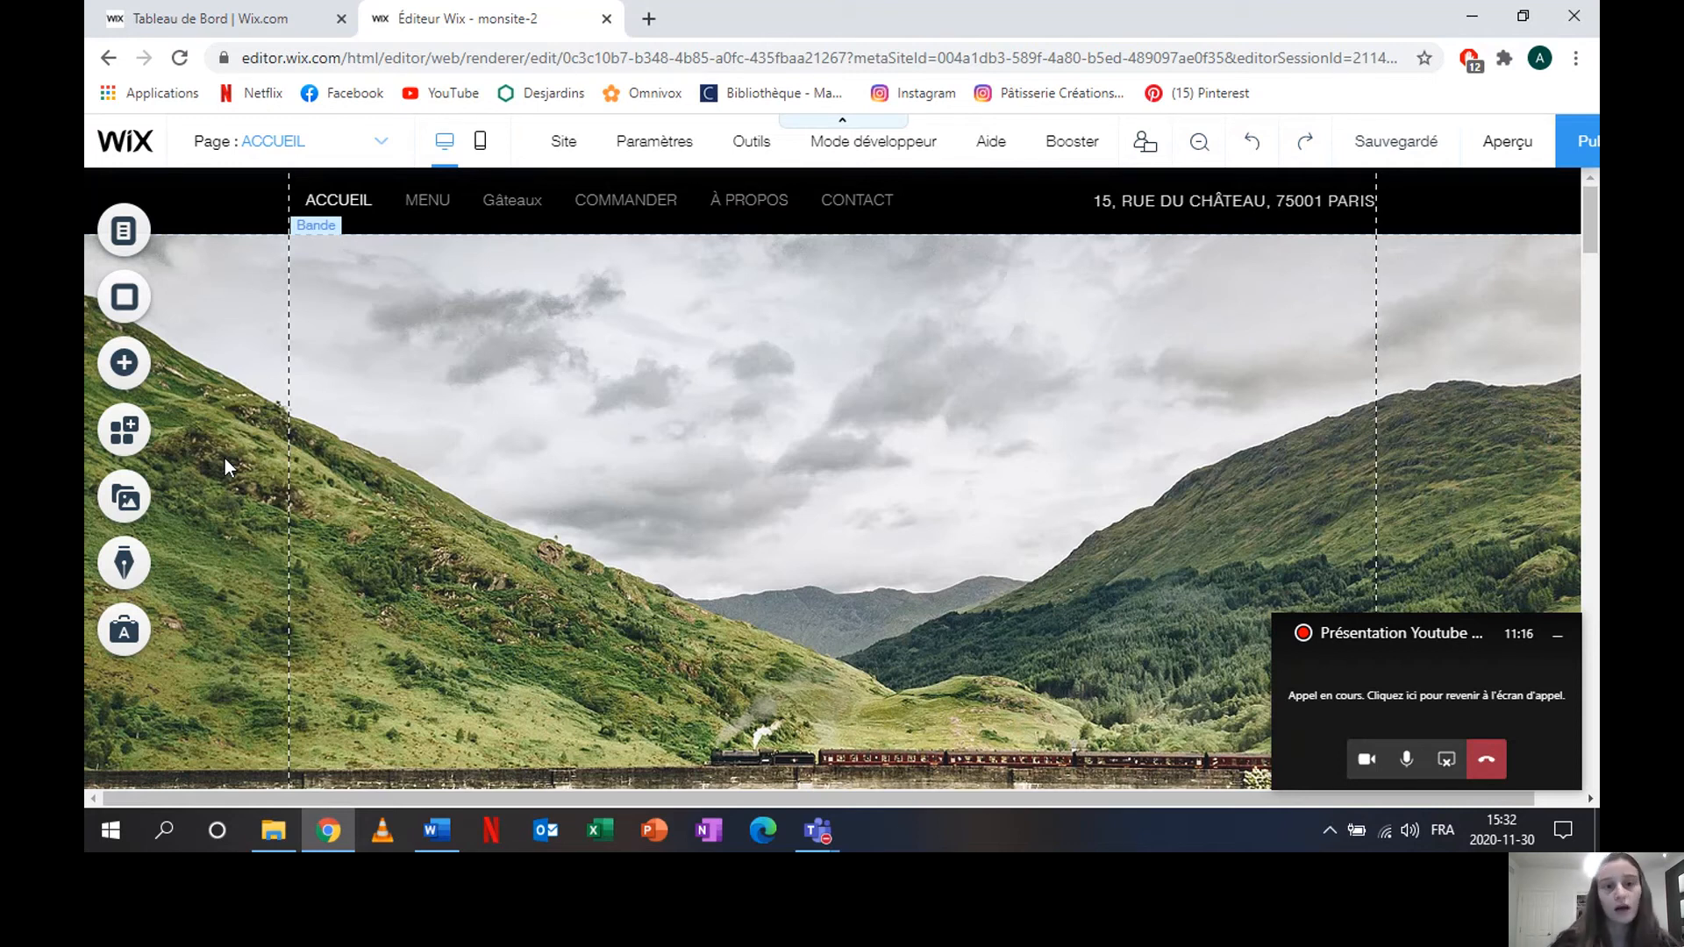
Step: Look over the button styles in the element library once more and close it
click(121, 367)
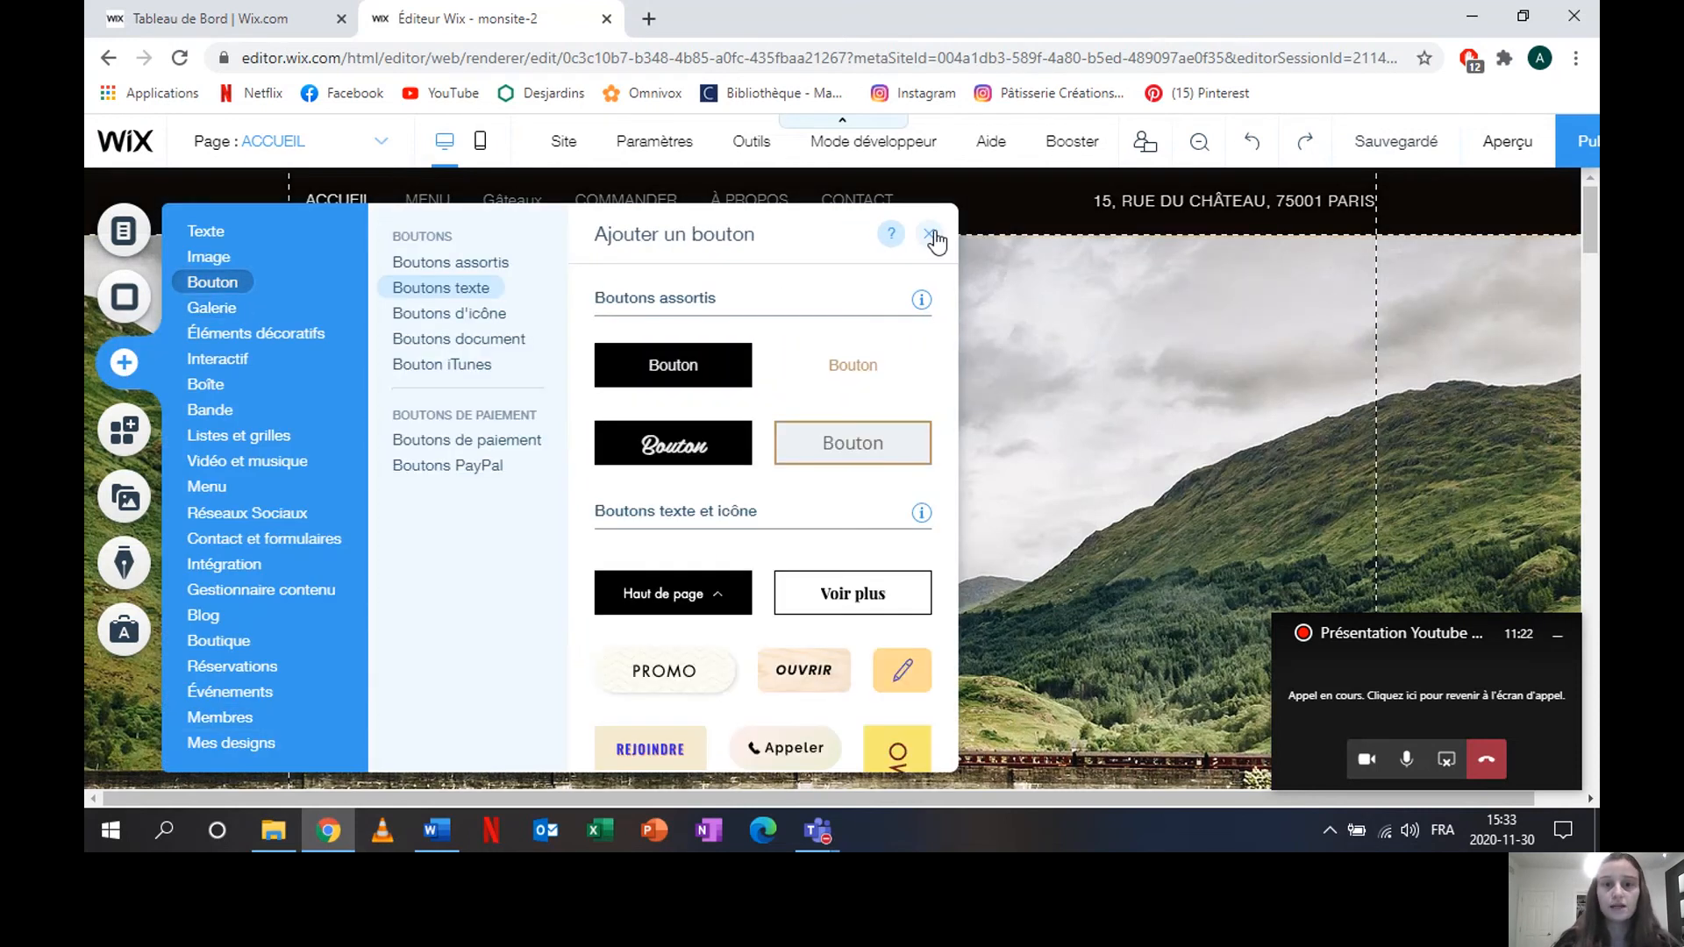
click(930, 235)
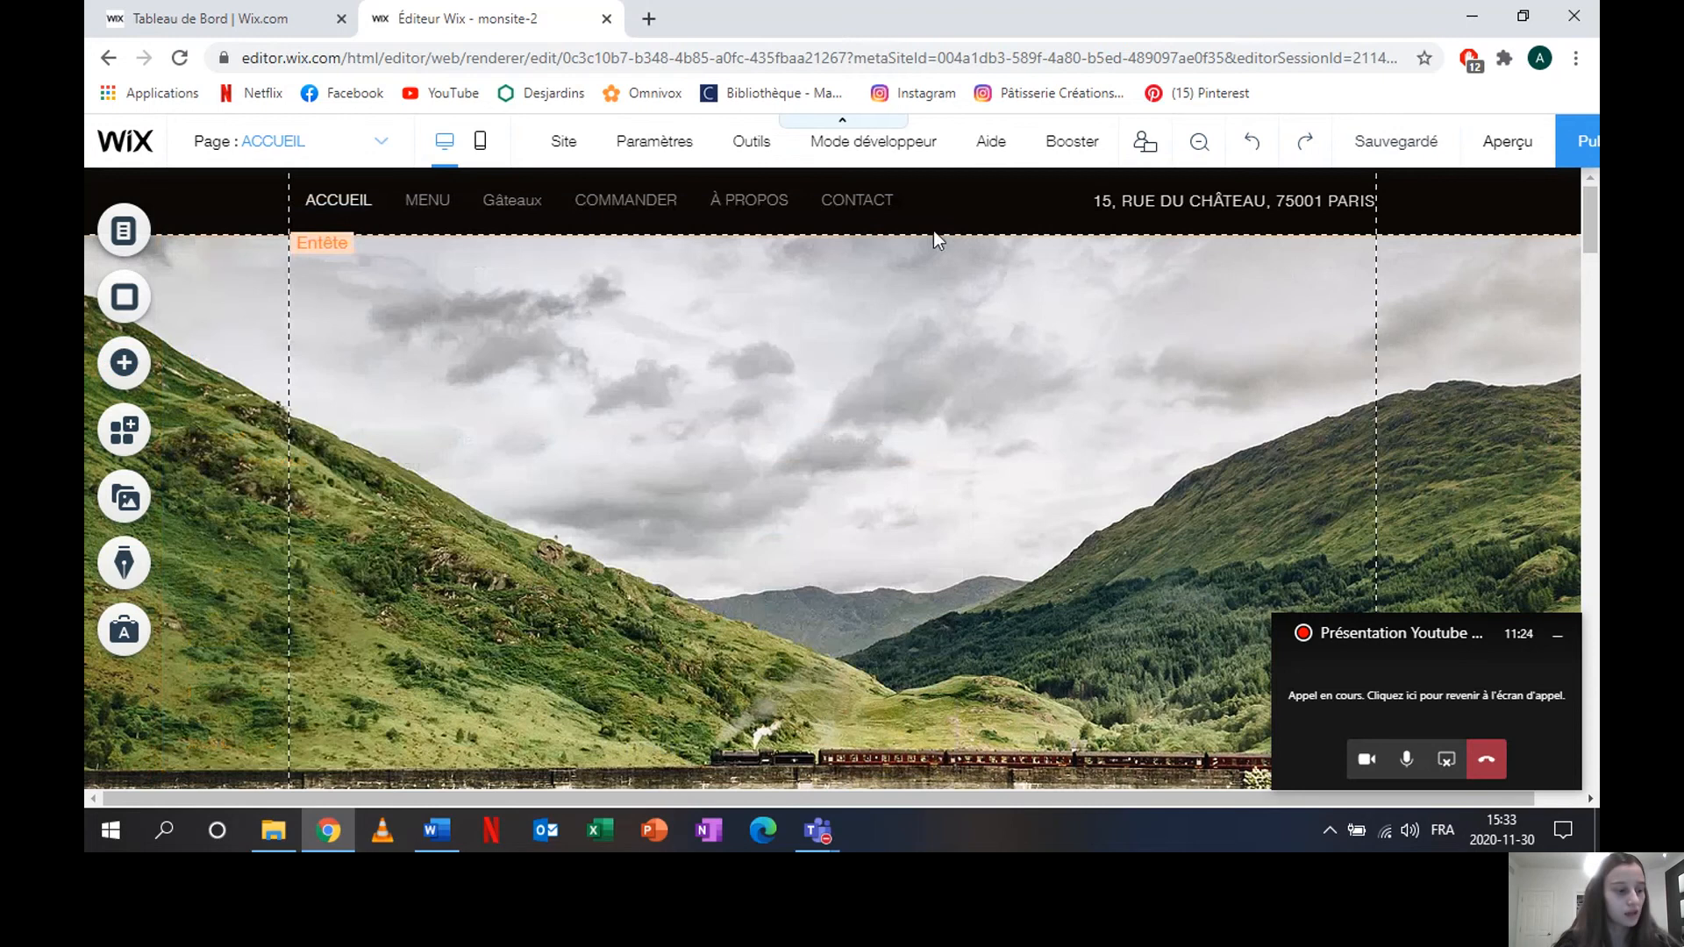